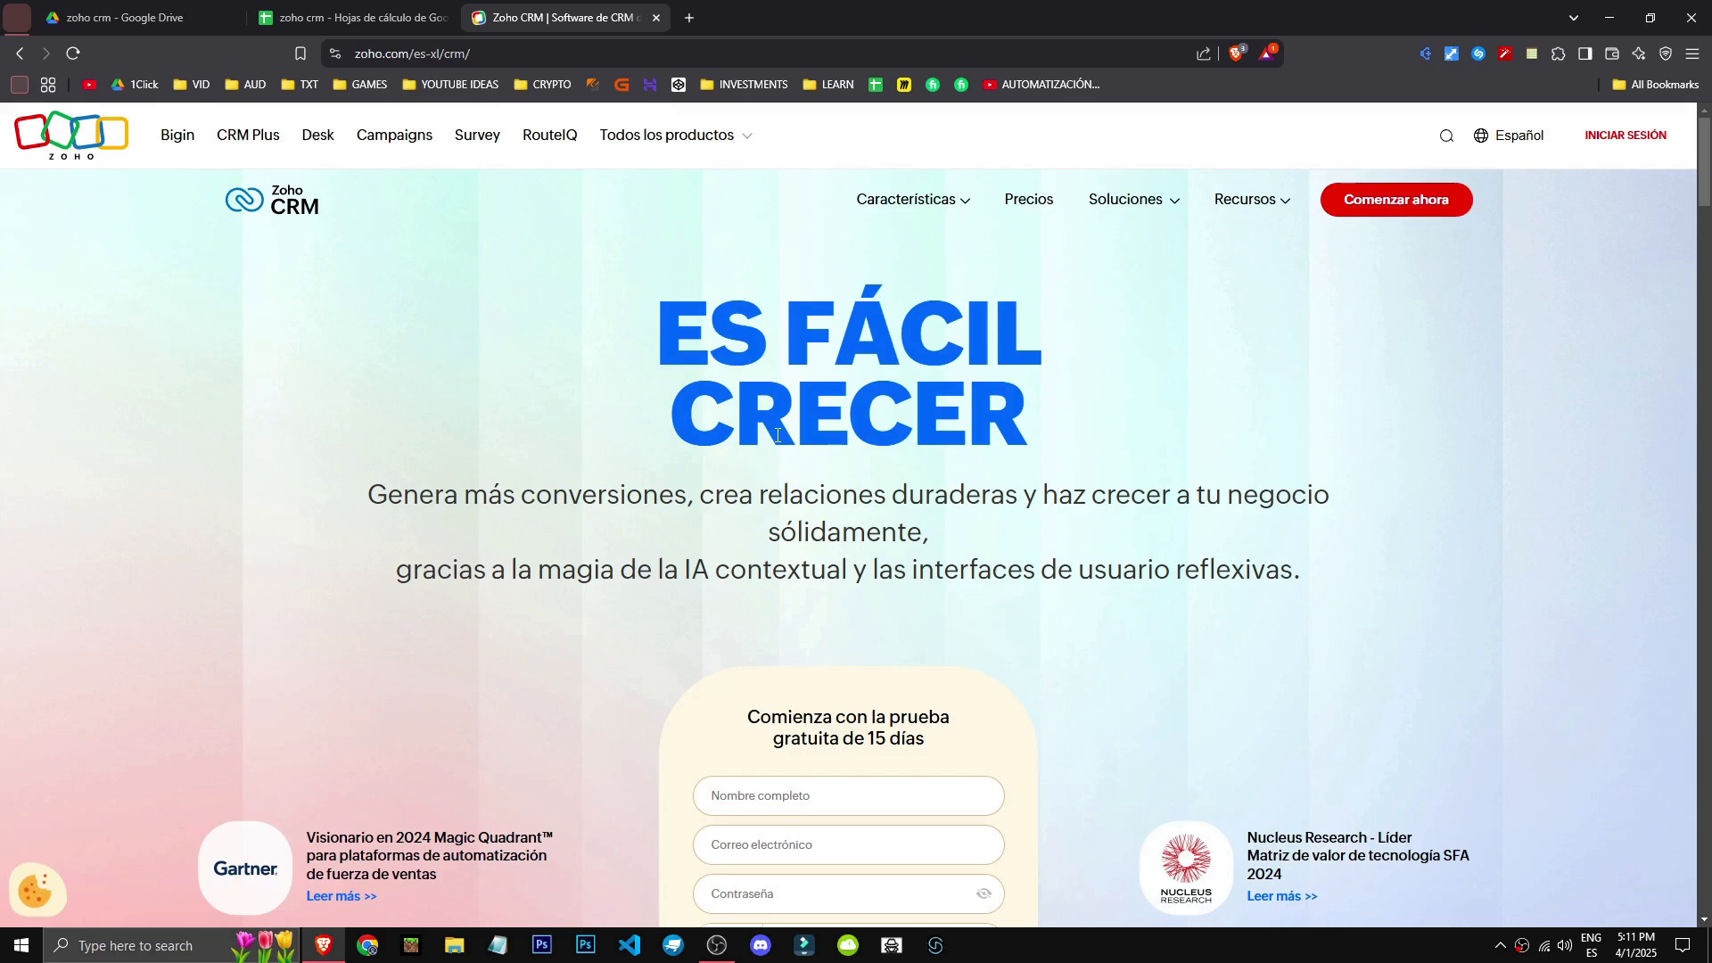
- Scroll through the Zoho CRM landing page and browse its FAQ questions
scroll(317, 397, down, 10)
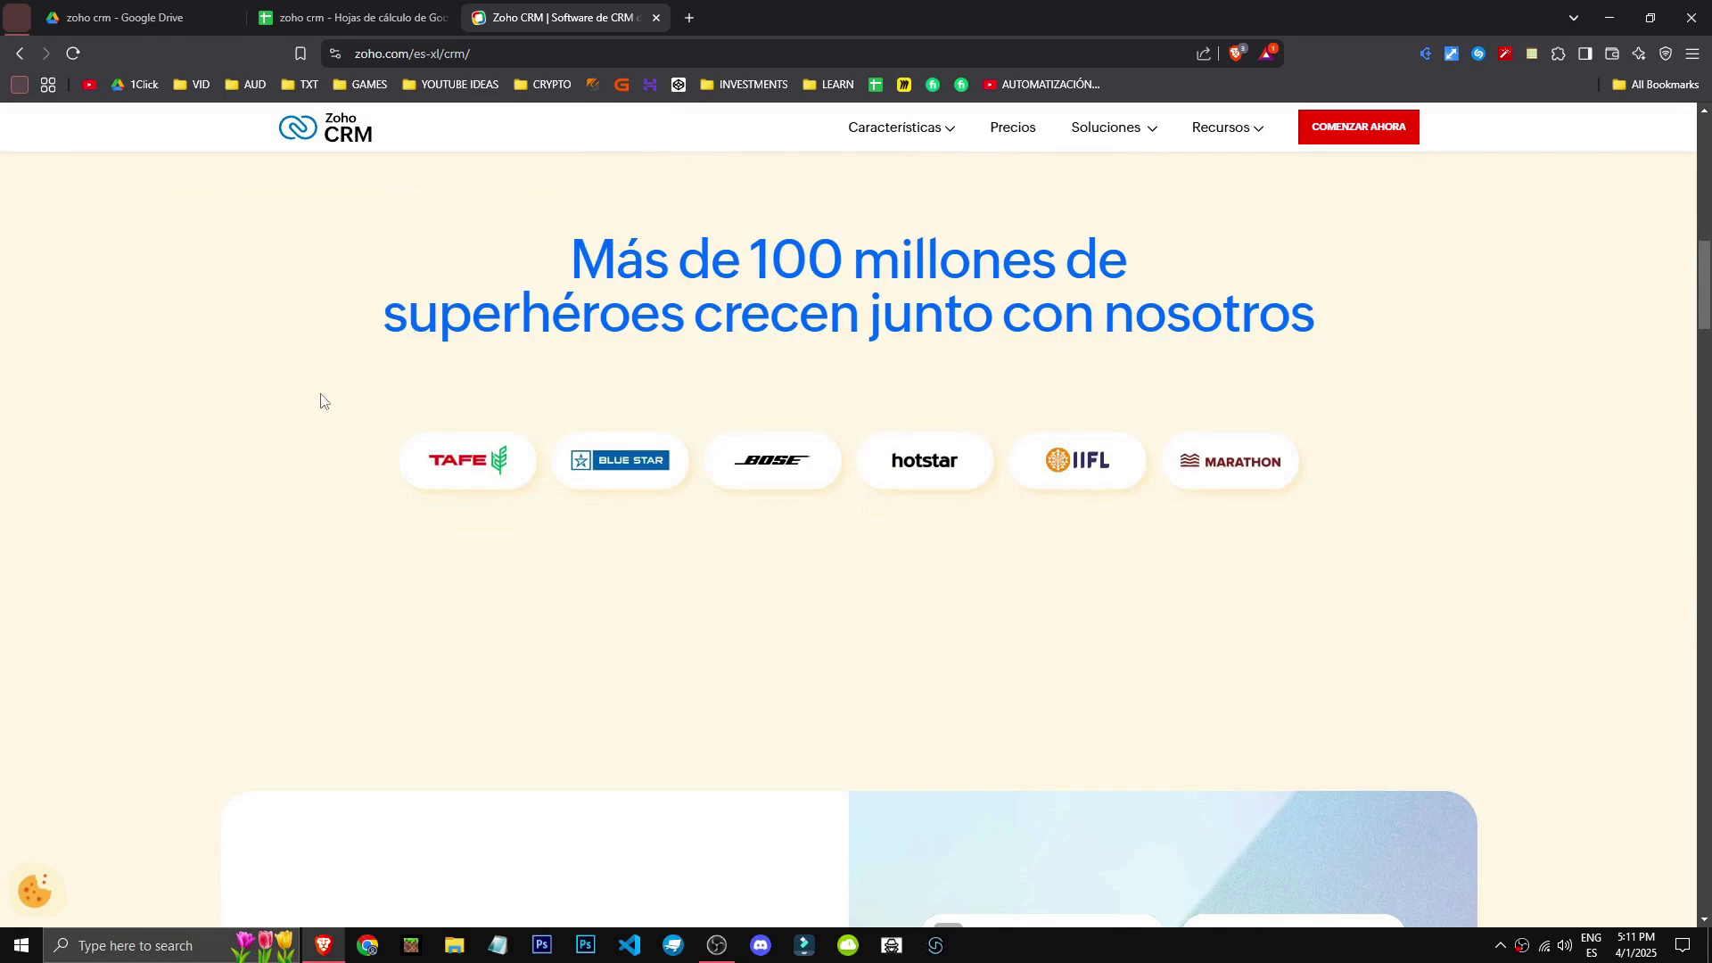
scroll(321, 401, down, 5)
scroll(330, 397, down, 10)
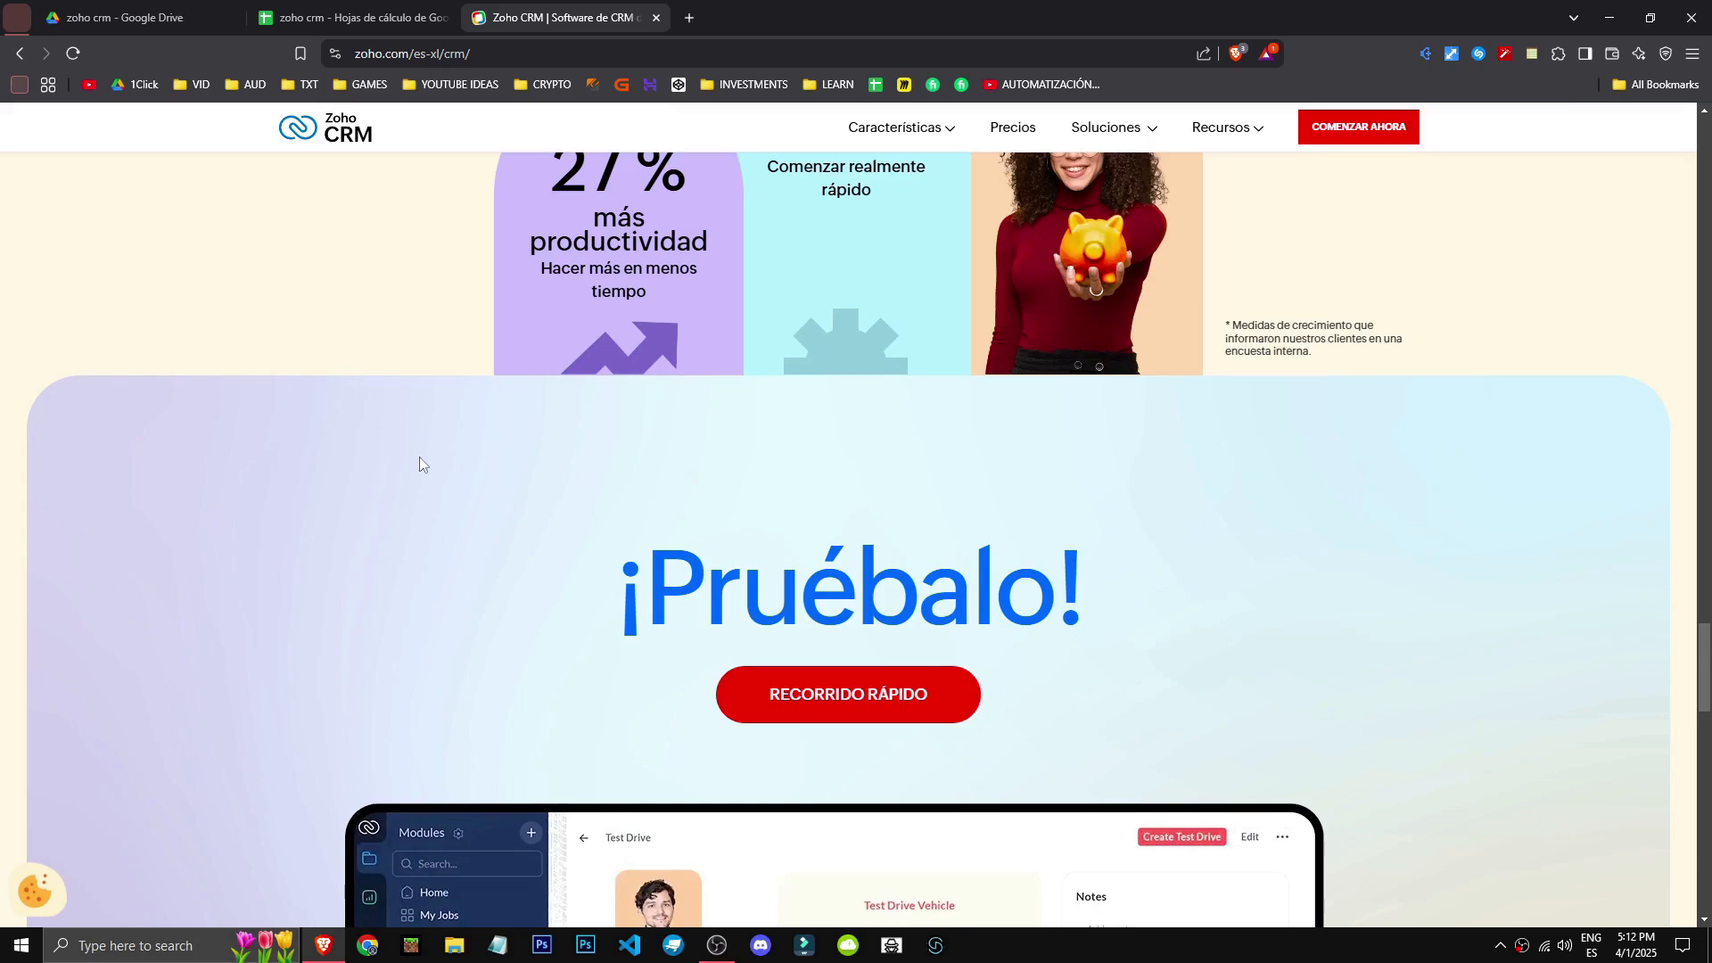
scroll(627, 482, down, 3)
scroll(615, 766, down, 10)
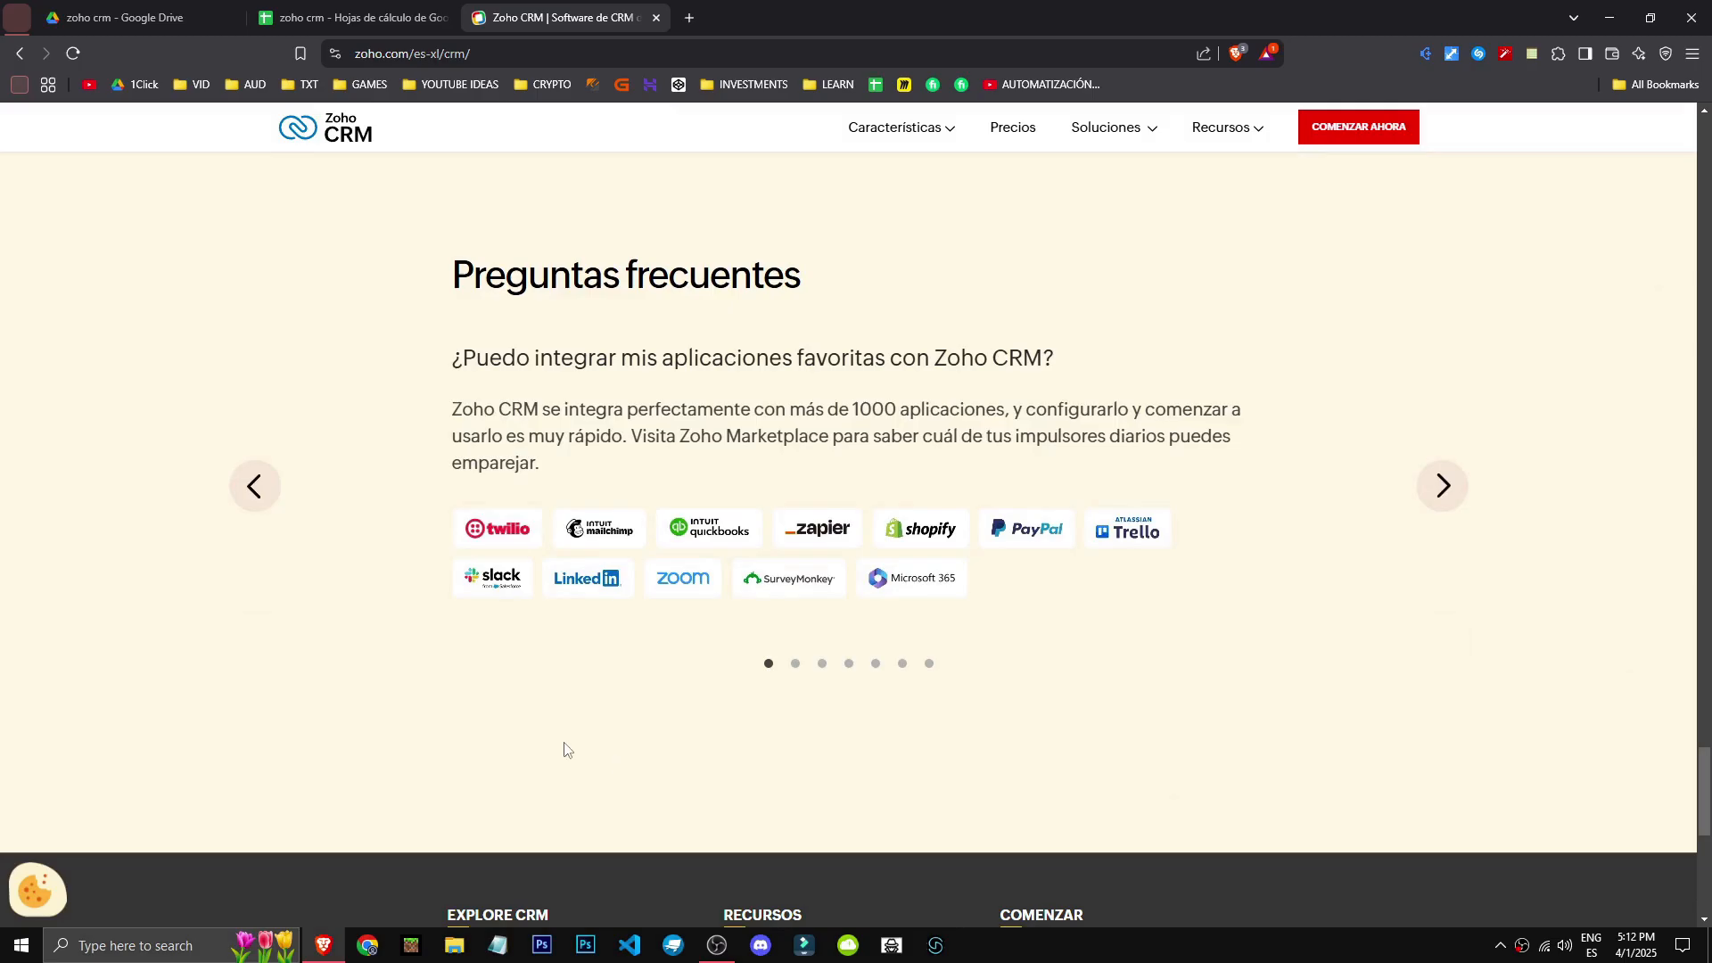
drag(444, 362, 1086, 344)
click(1059, 356)
scroll(1493, 416, down, 1)
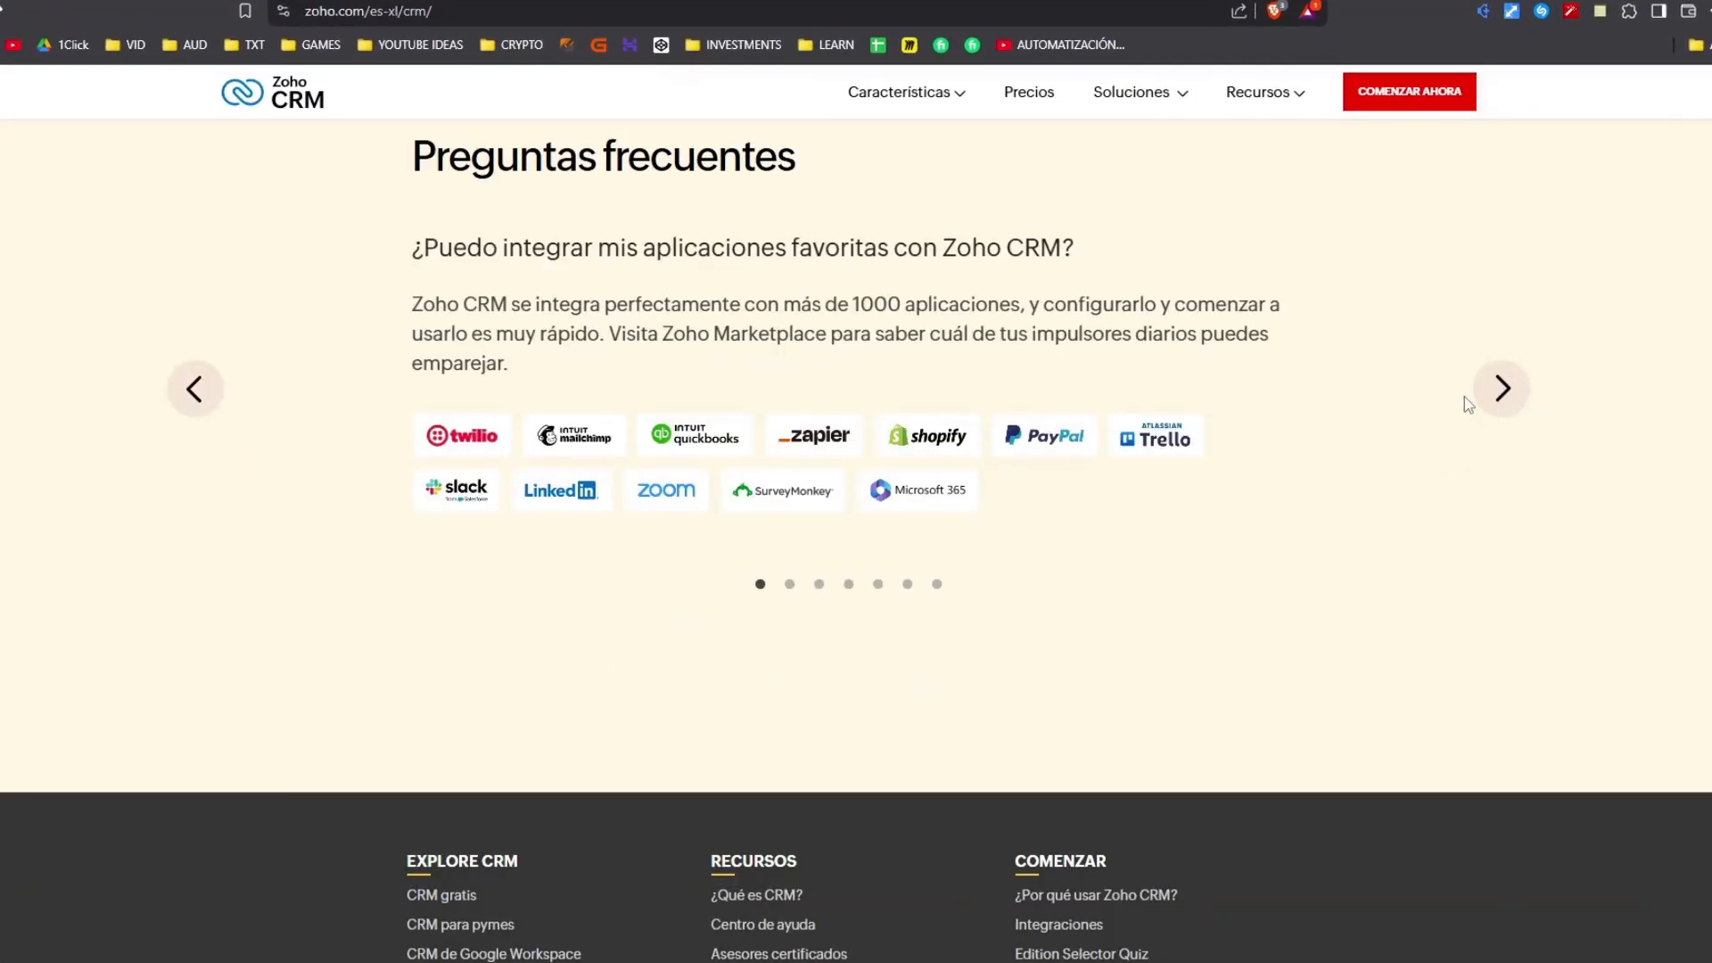
click(1502, 389)
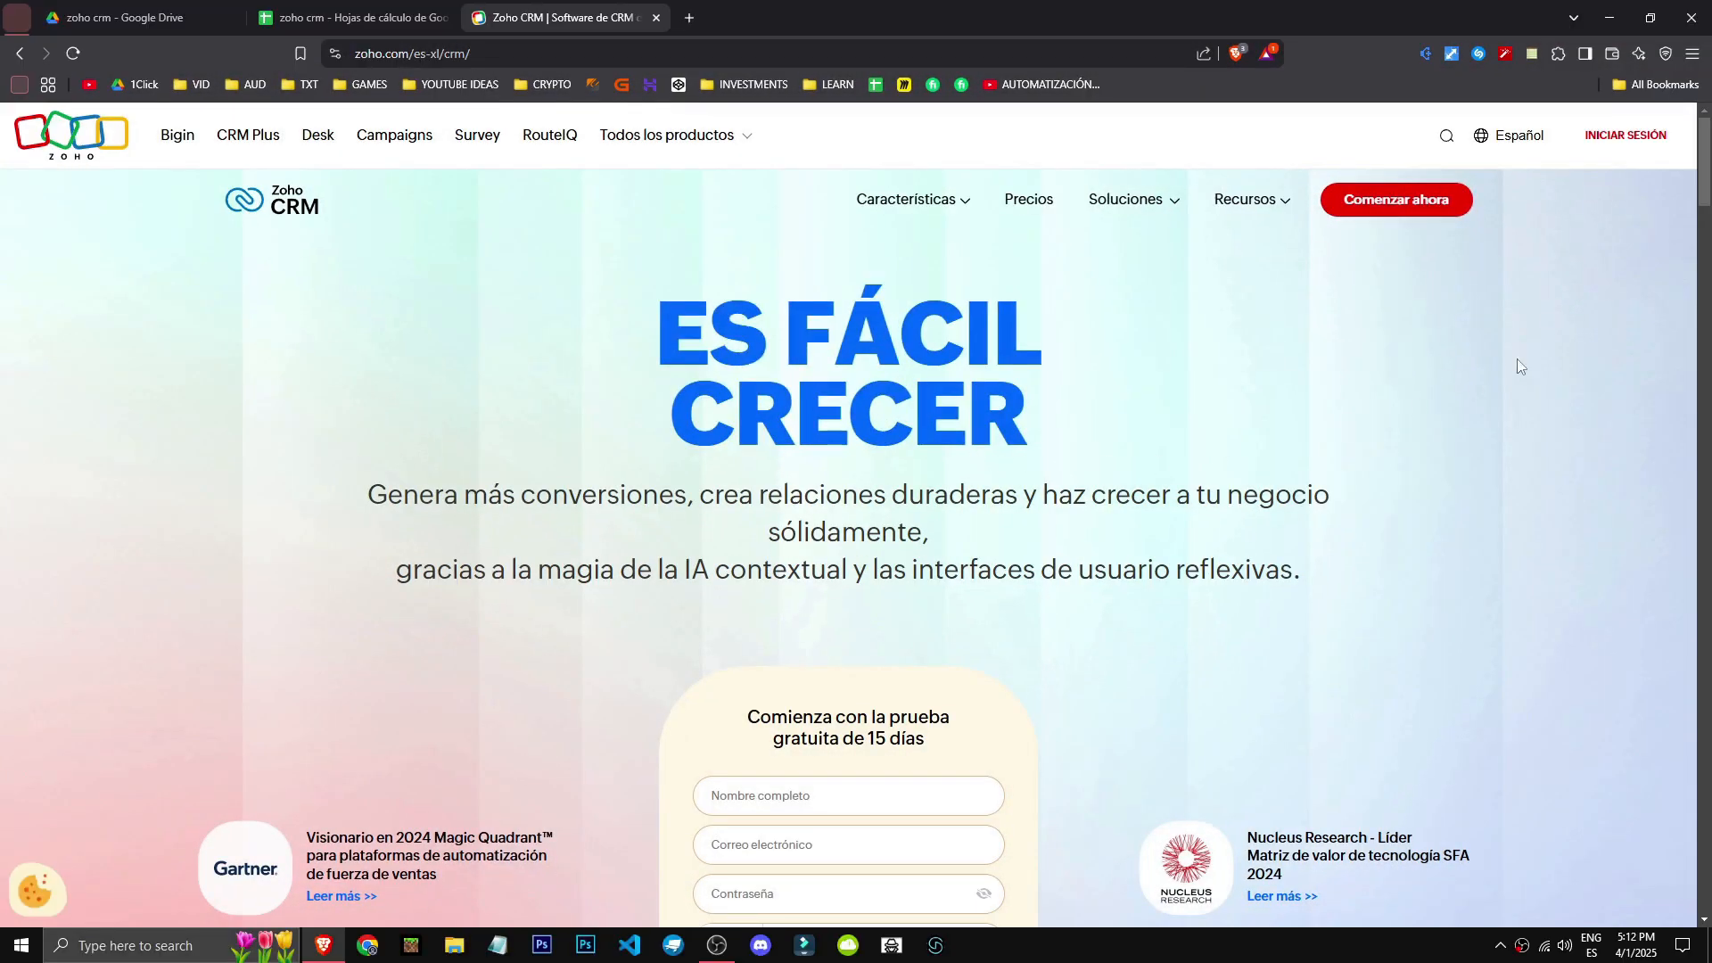
- Jump to the free-trial signup form and turn off tracker blocking for the site
click(1423, 221)
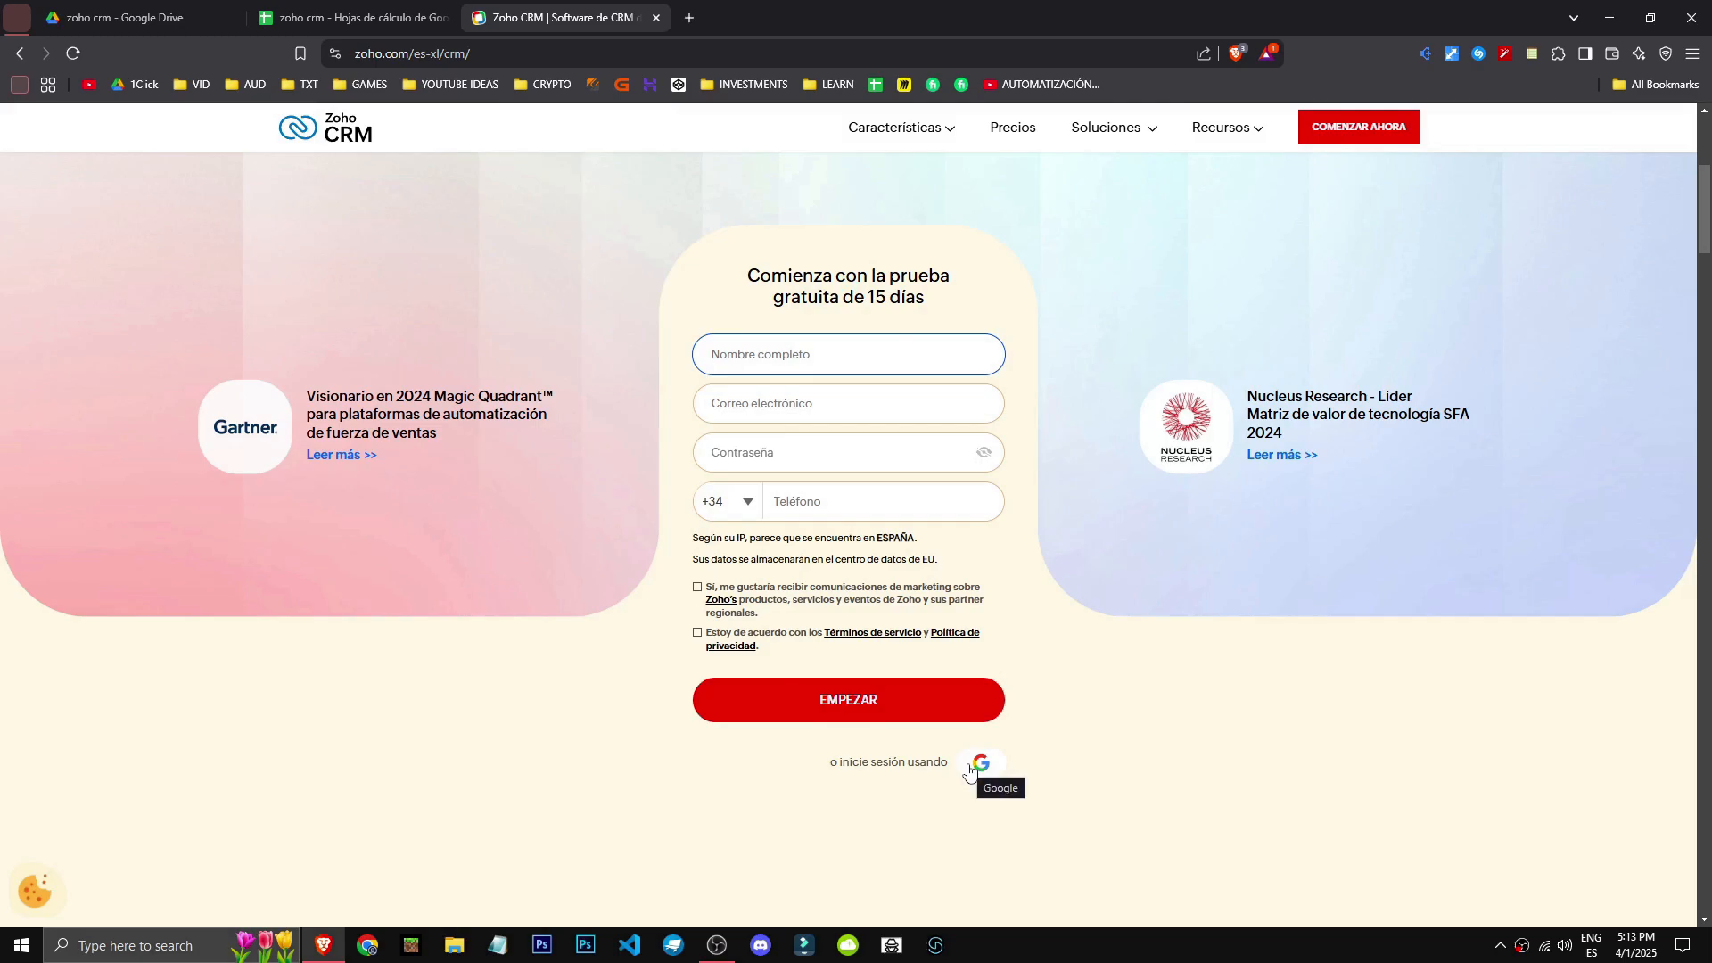
click(1236, 53)
click(1221, 209)
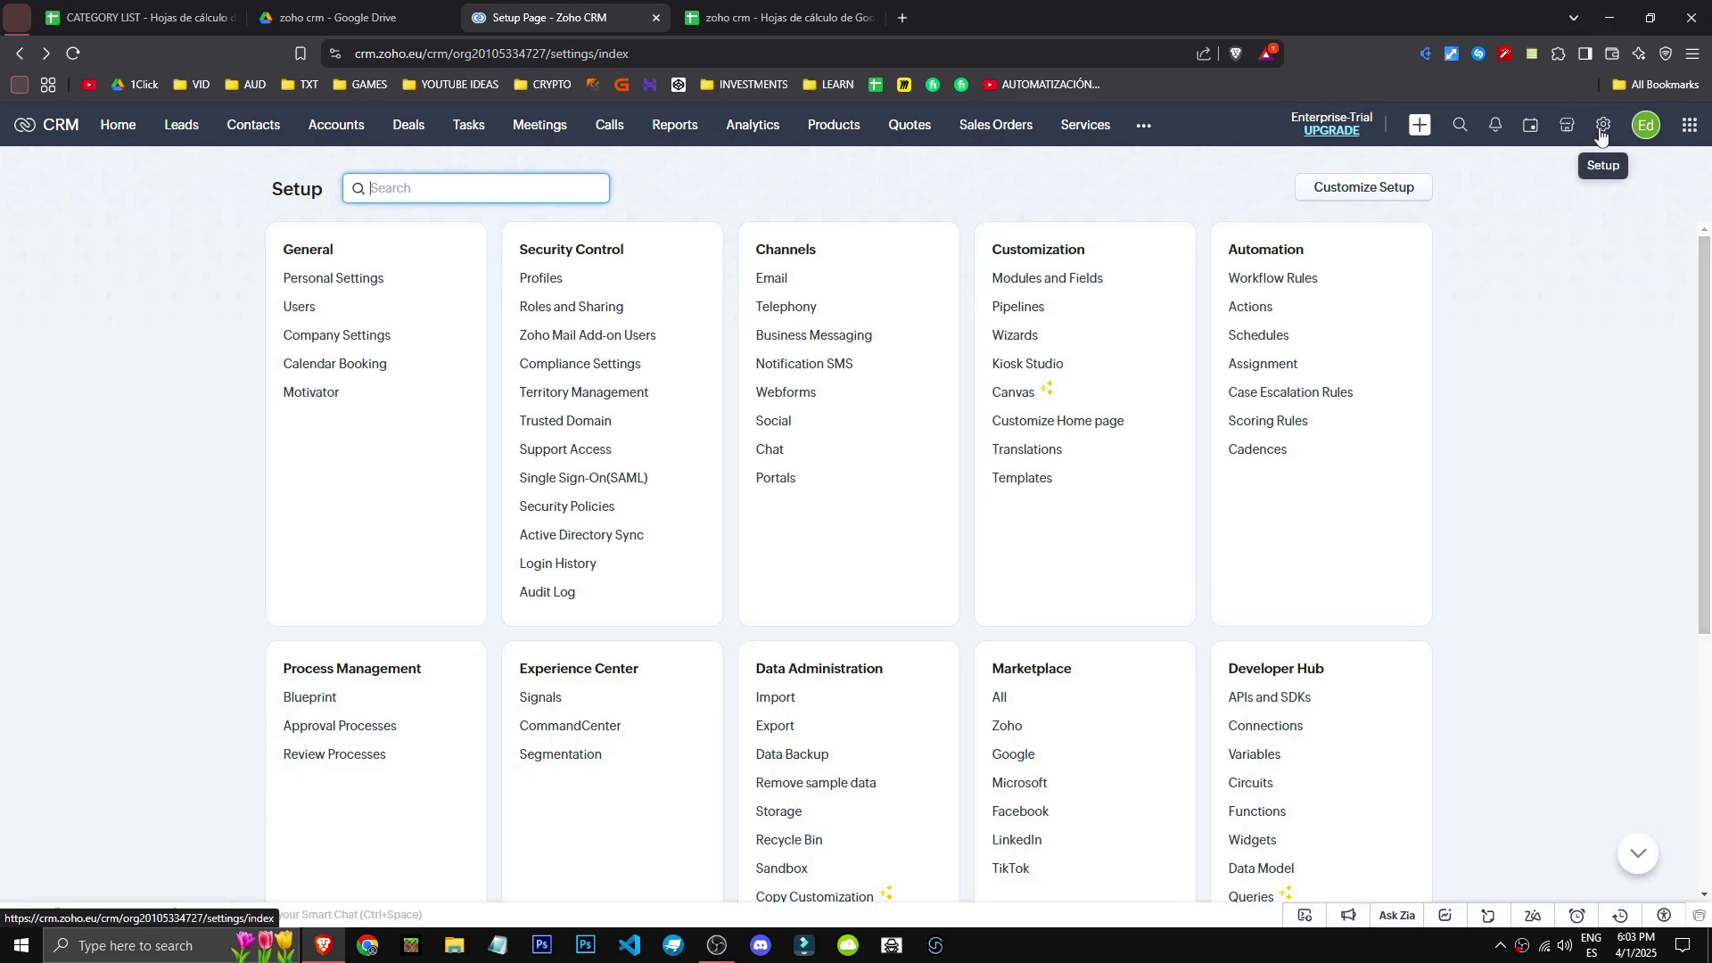
- From Setup's Users page, start a New User and inspect its Role and Profile choices
click(1603, 134)
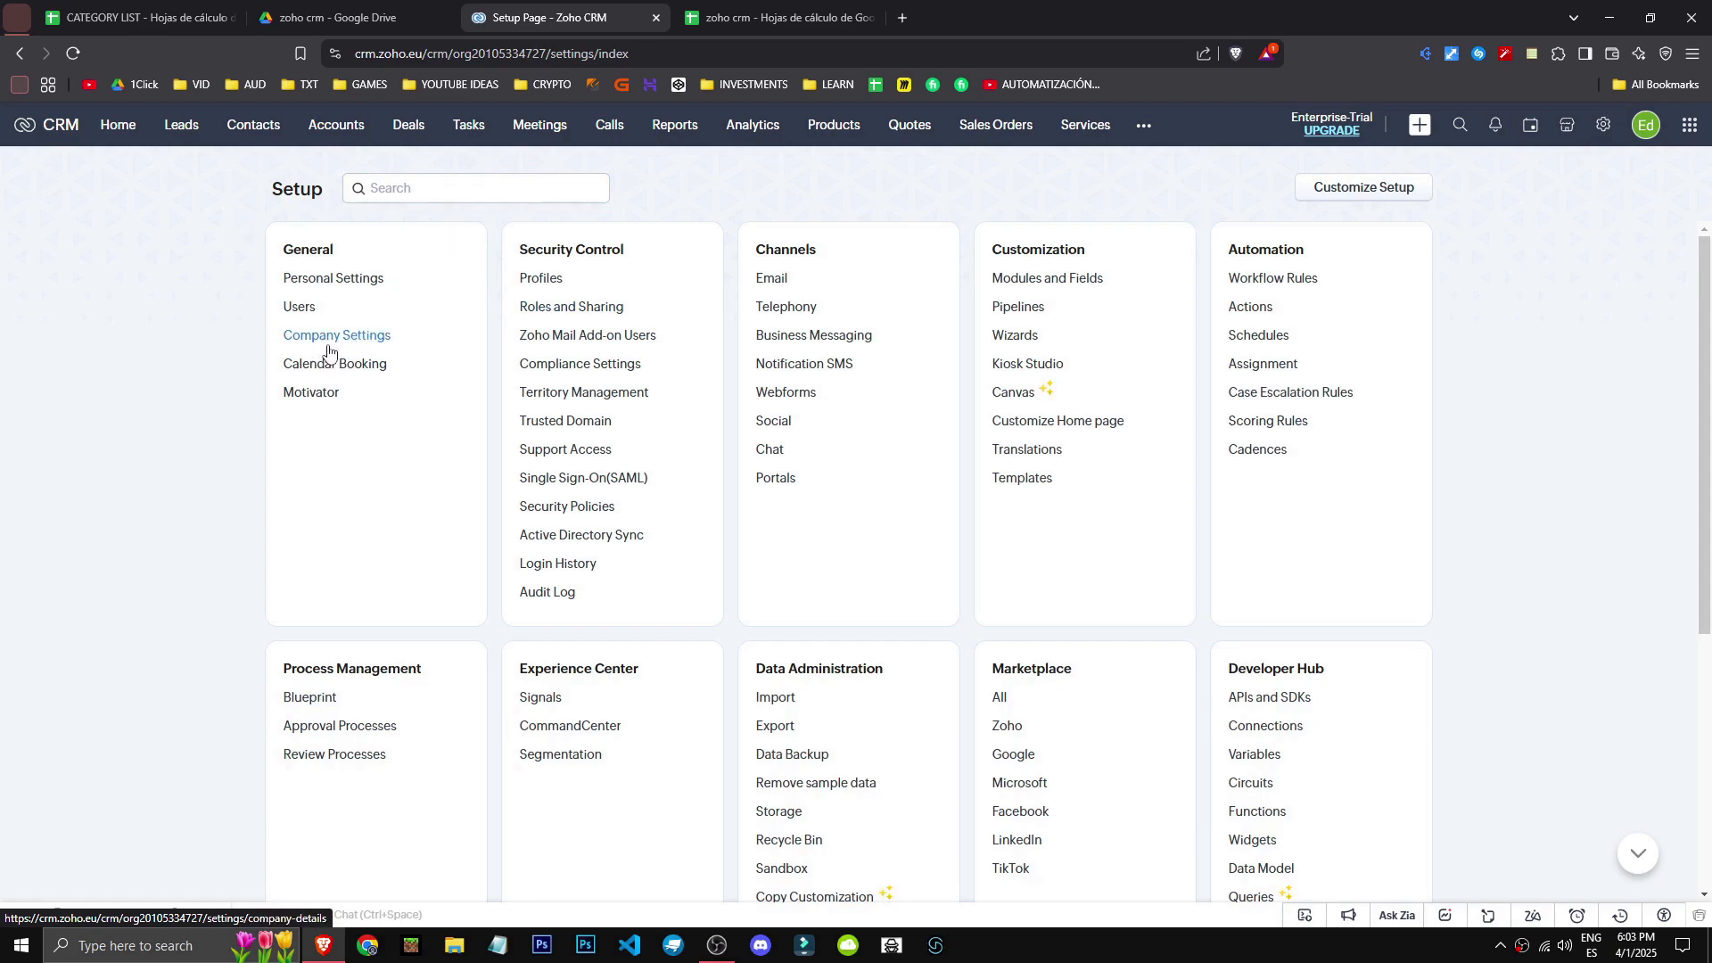
click(298, 308)
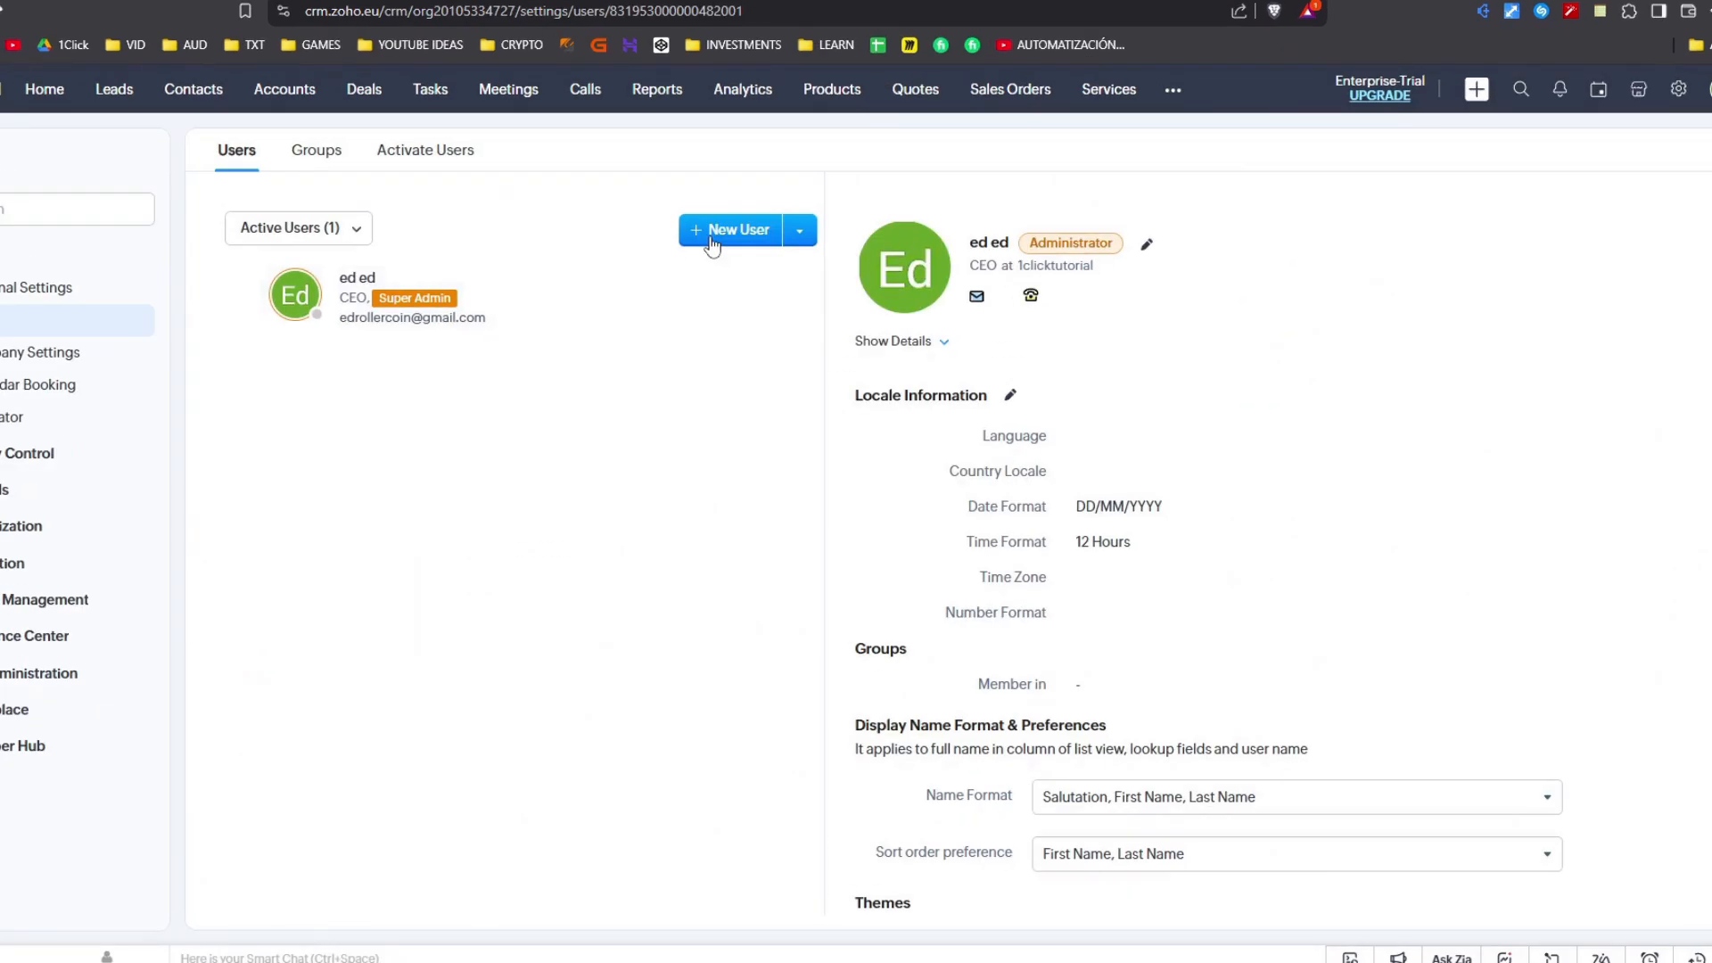
click(712, 233)
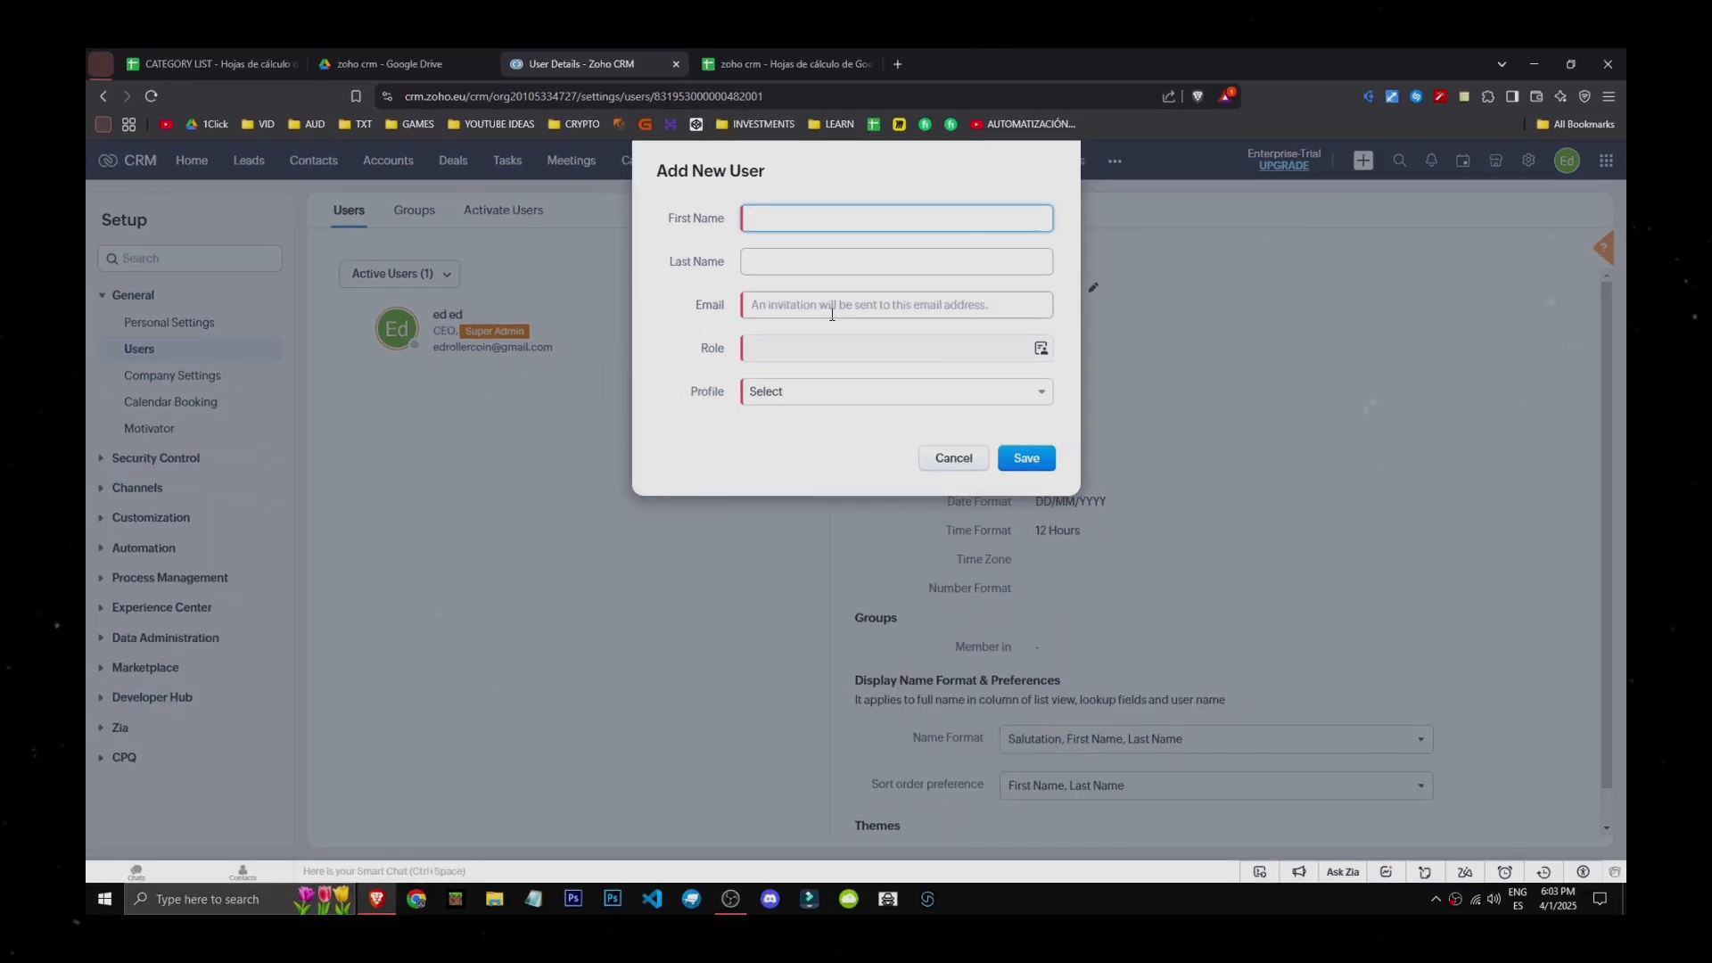
click(962, 346)
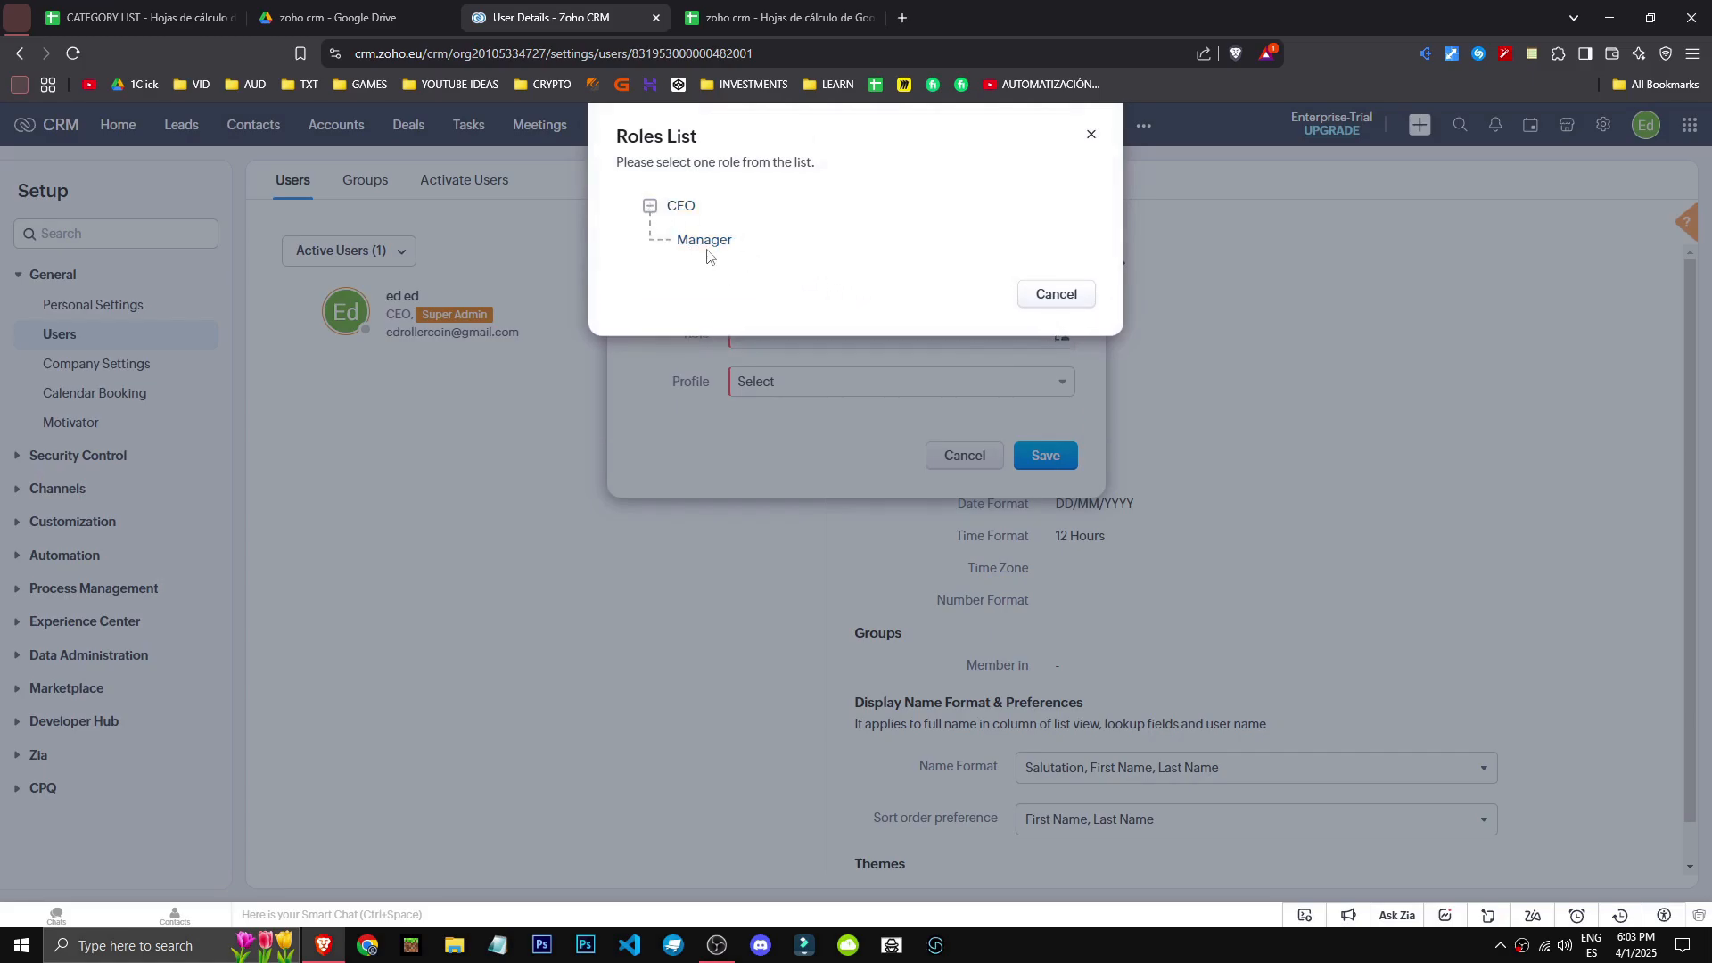
click(822, 395)
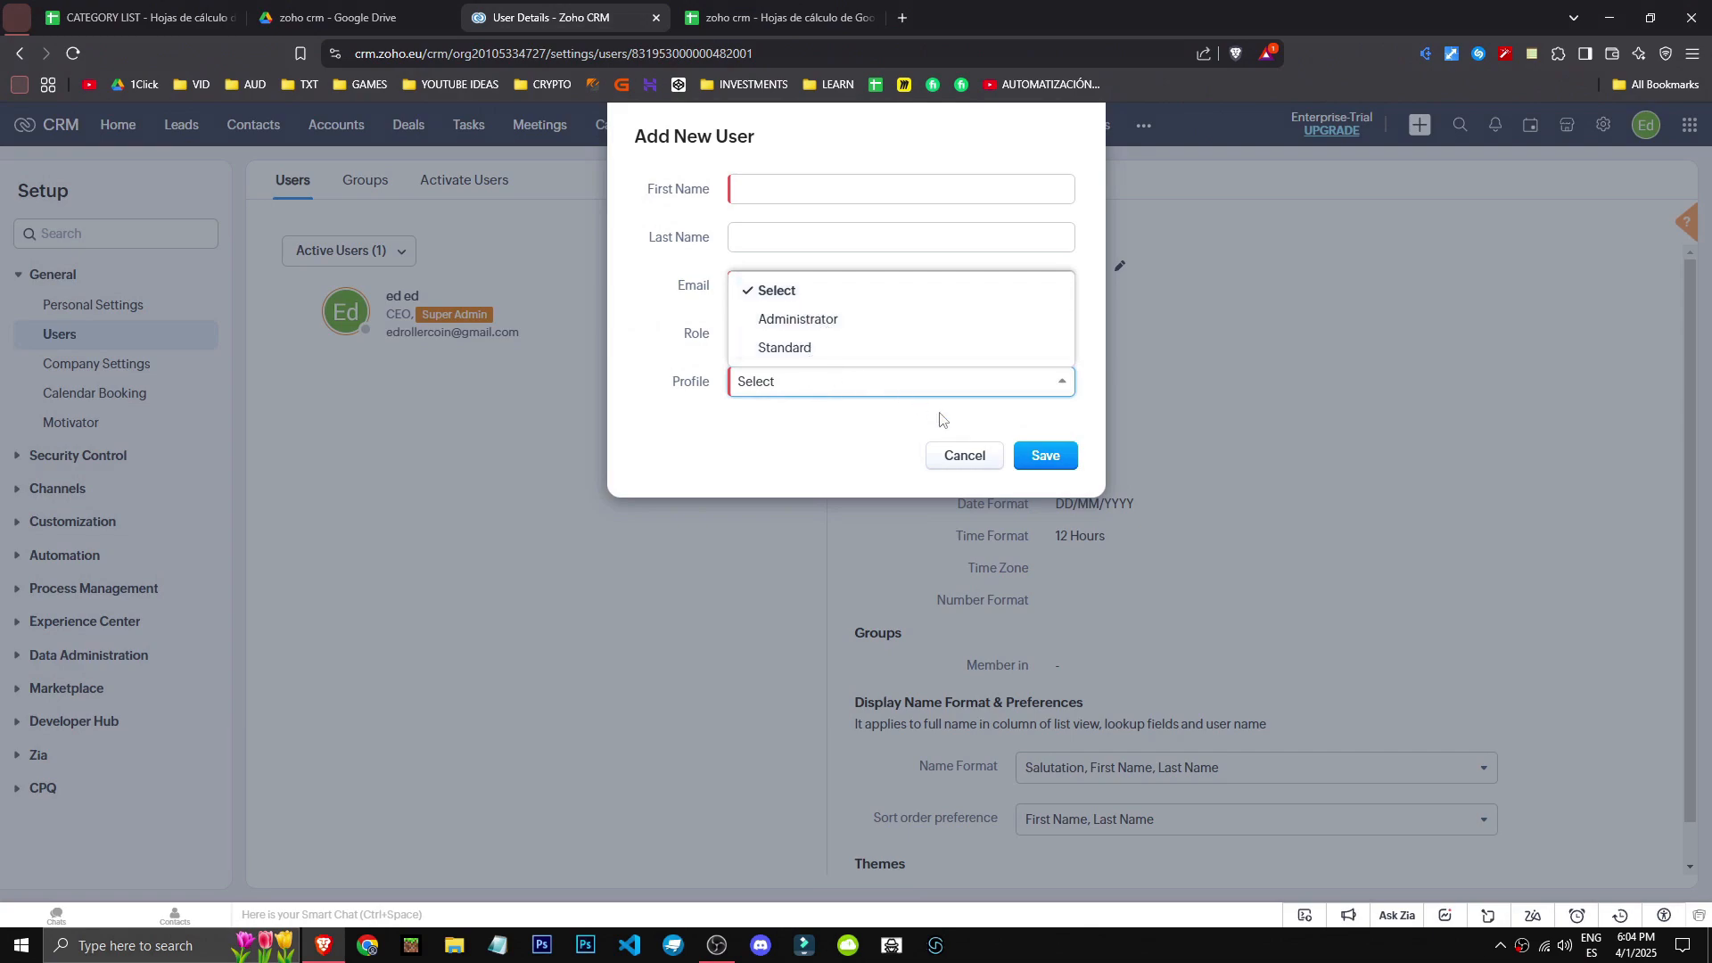
- Cancel the new user and view the Groups and Activate Users tabs
click(954, 457)
click(364, 179)
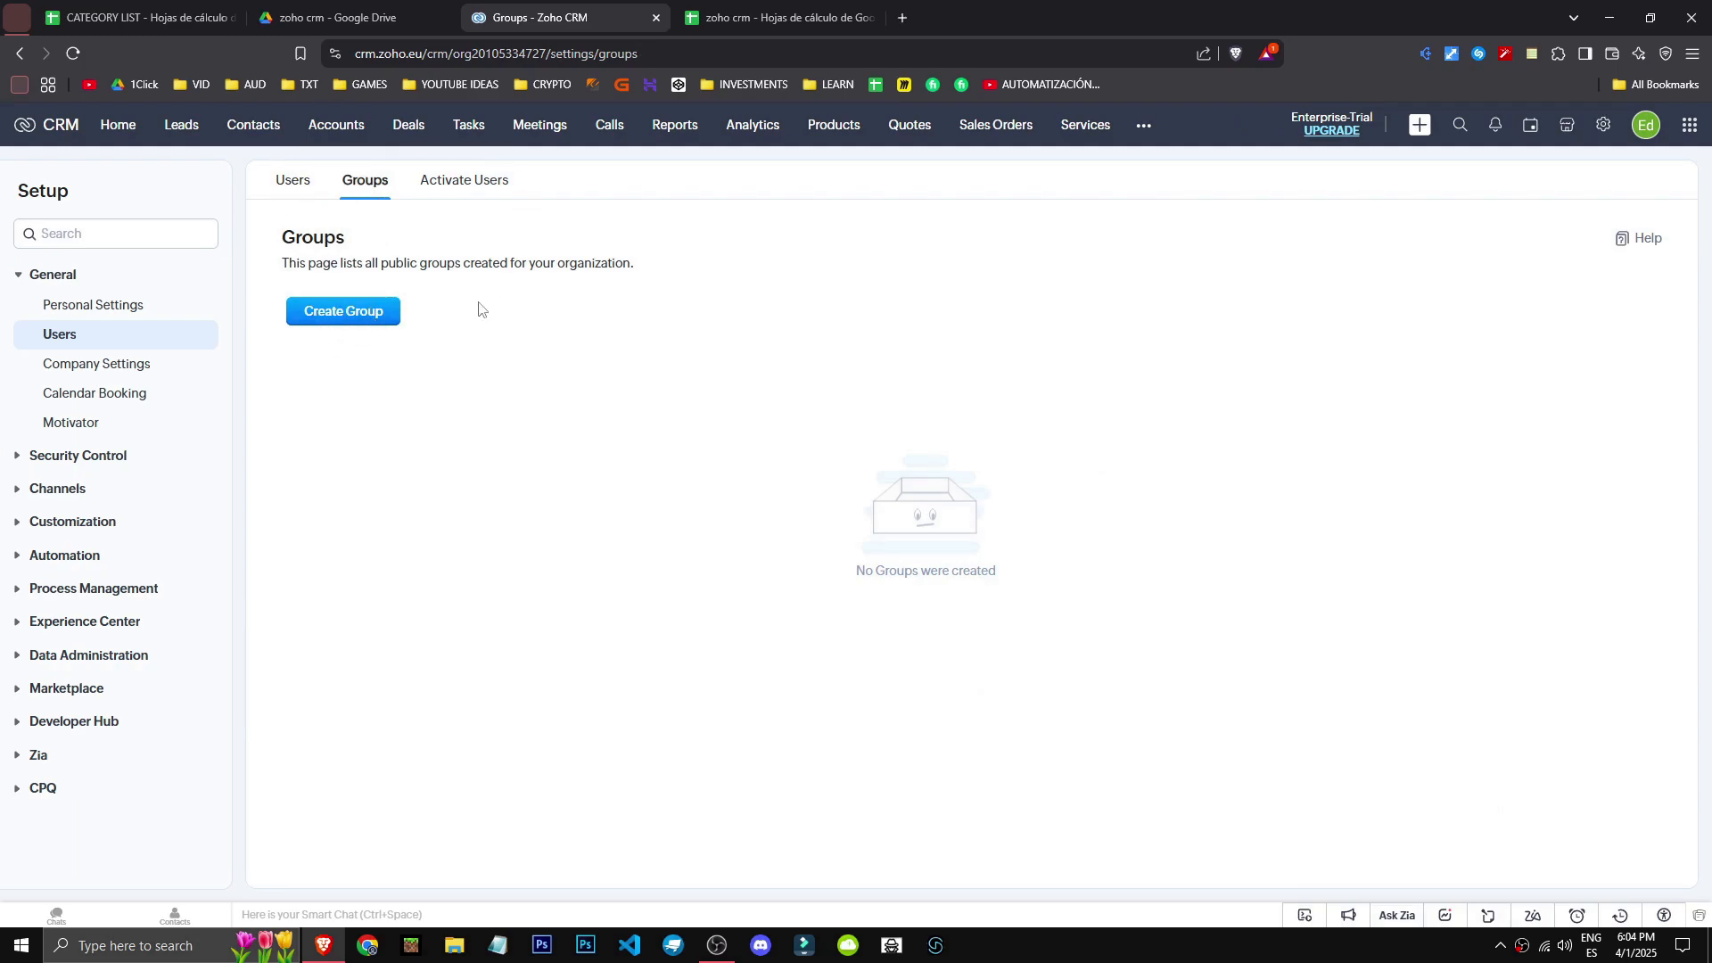
click(455, 198)
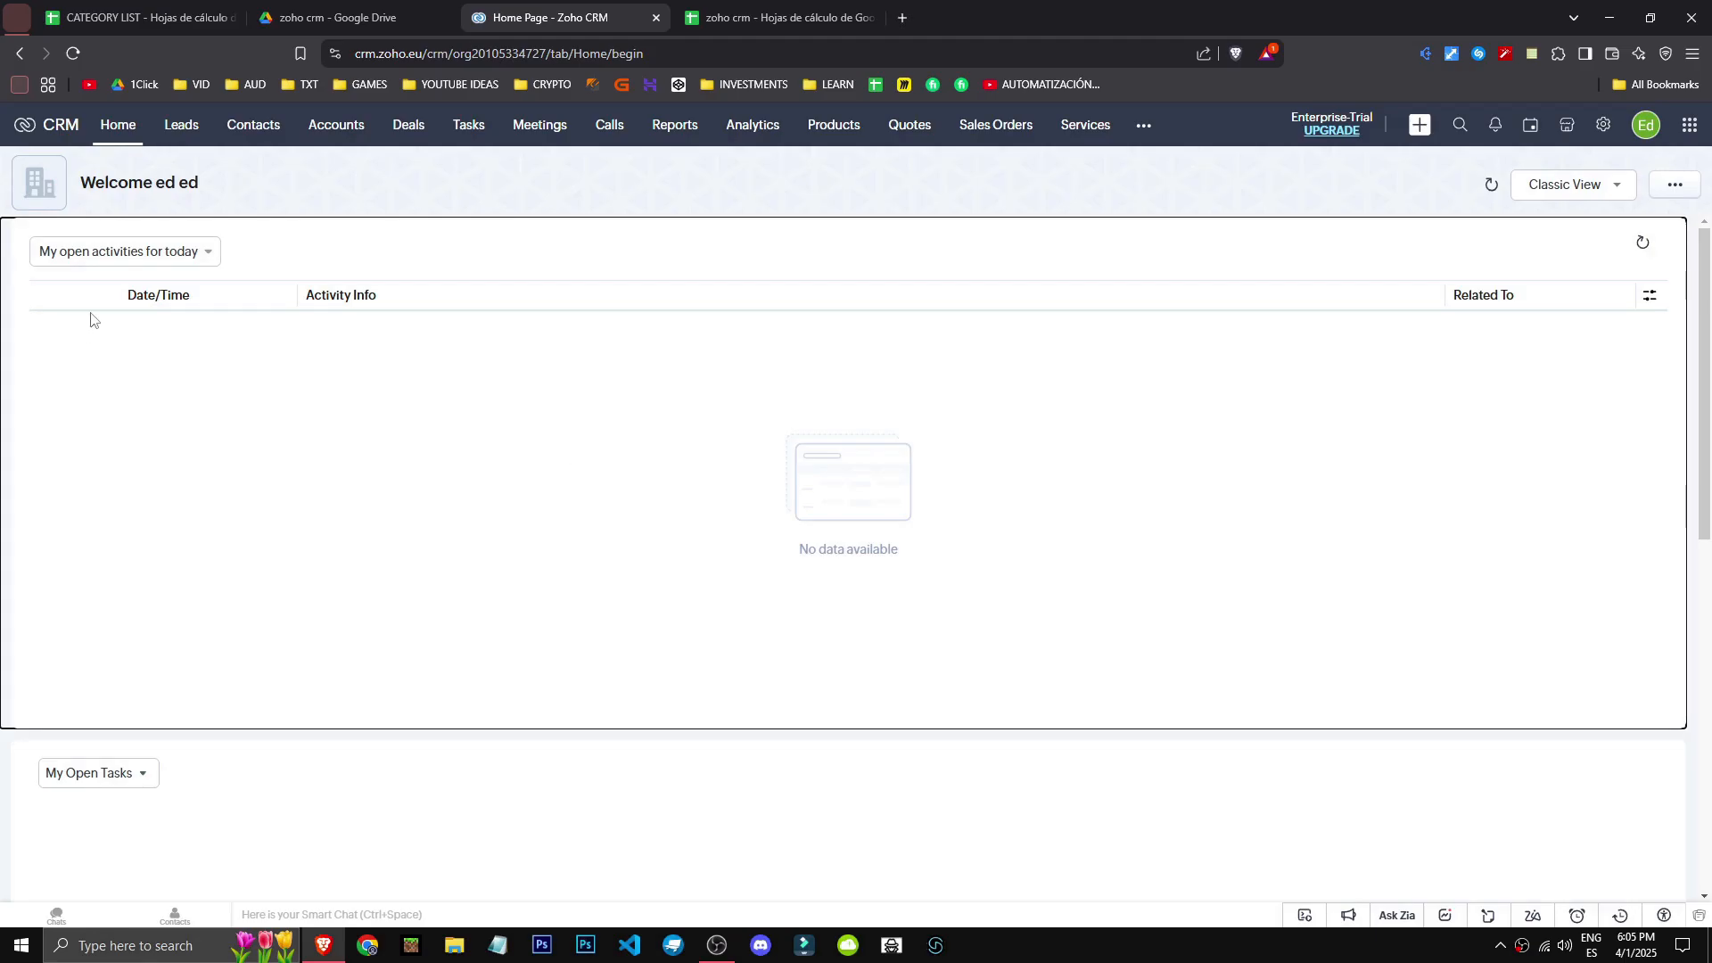
- Show the Home page's open activities for This Week and scroll through the dashboard
drag(218, 200, 73, 174)
click(222, 175)
click(171, 259)
click(290, 181)
click(169, 257)
click(114, 331)
click(161, 258)
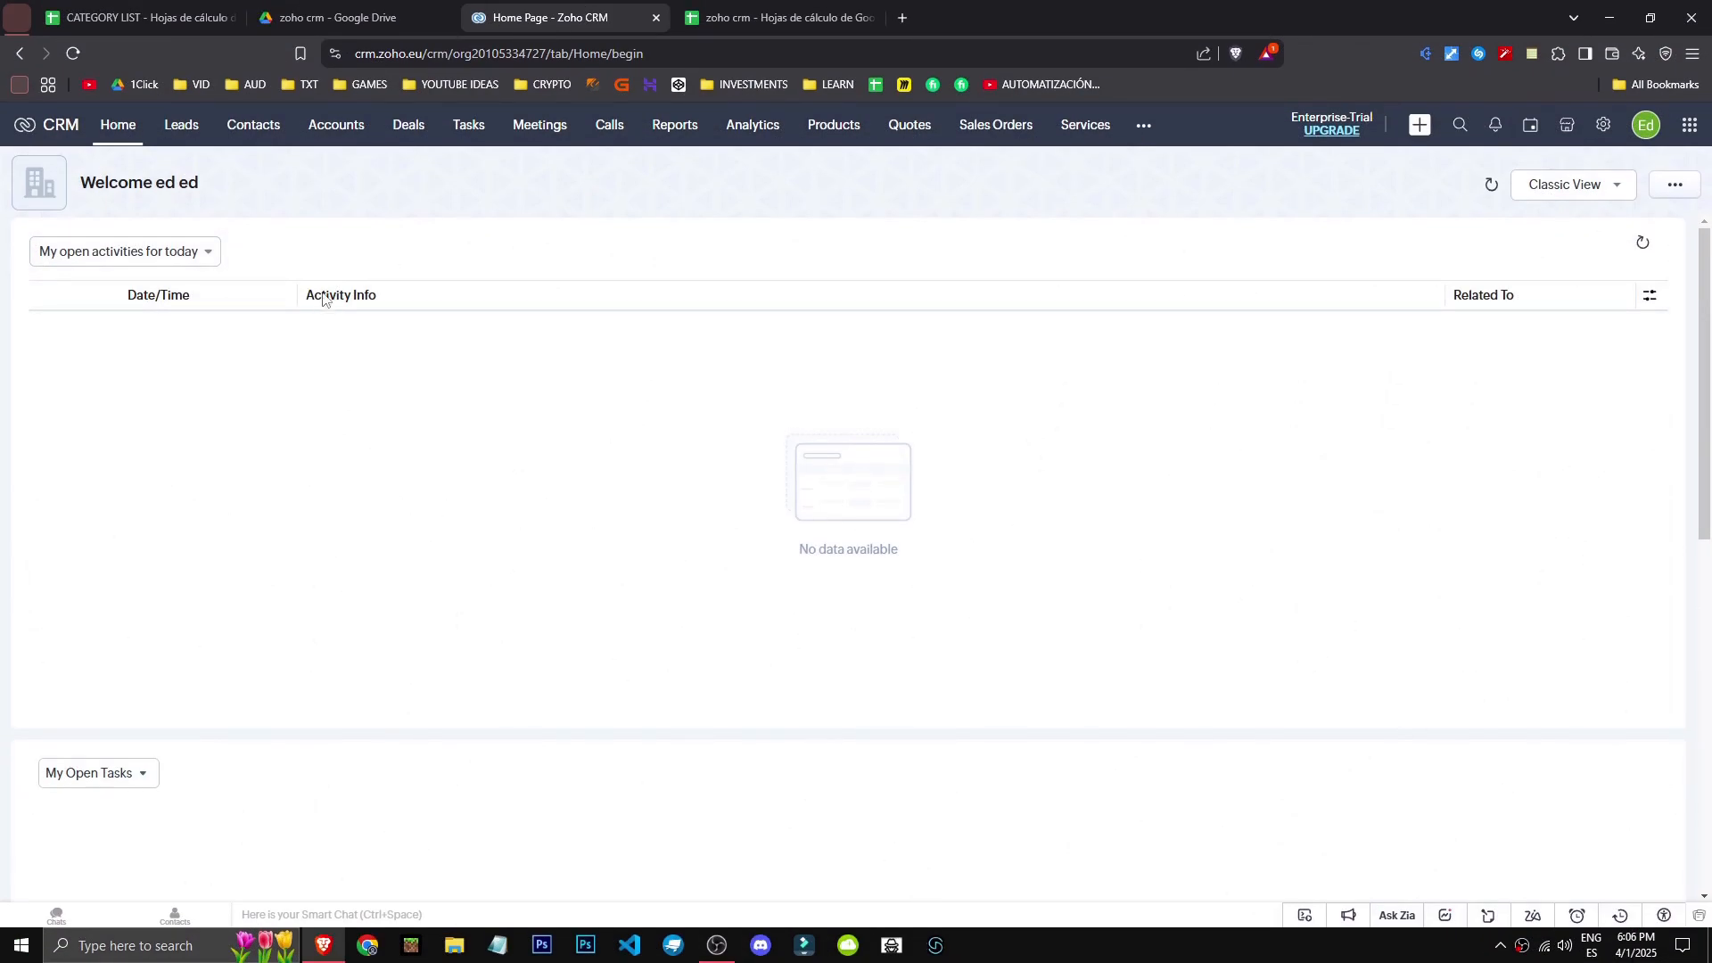
scroll(222, 596, down, 4)
scroll(223, 596, down, 2)
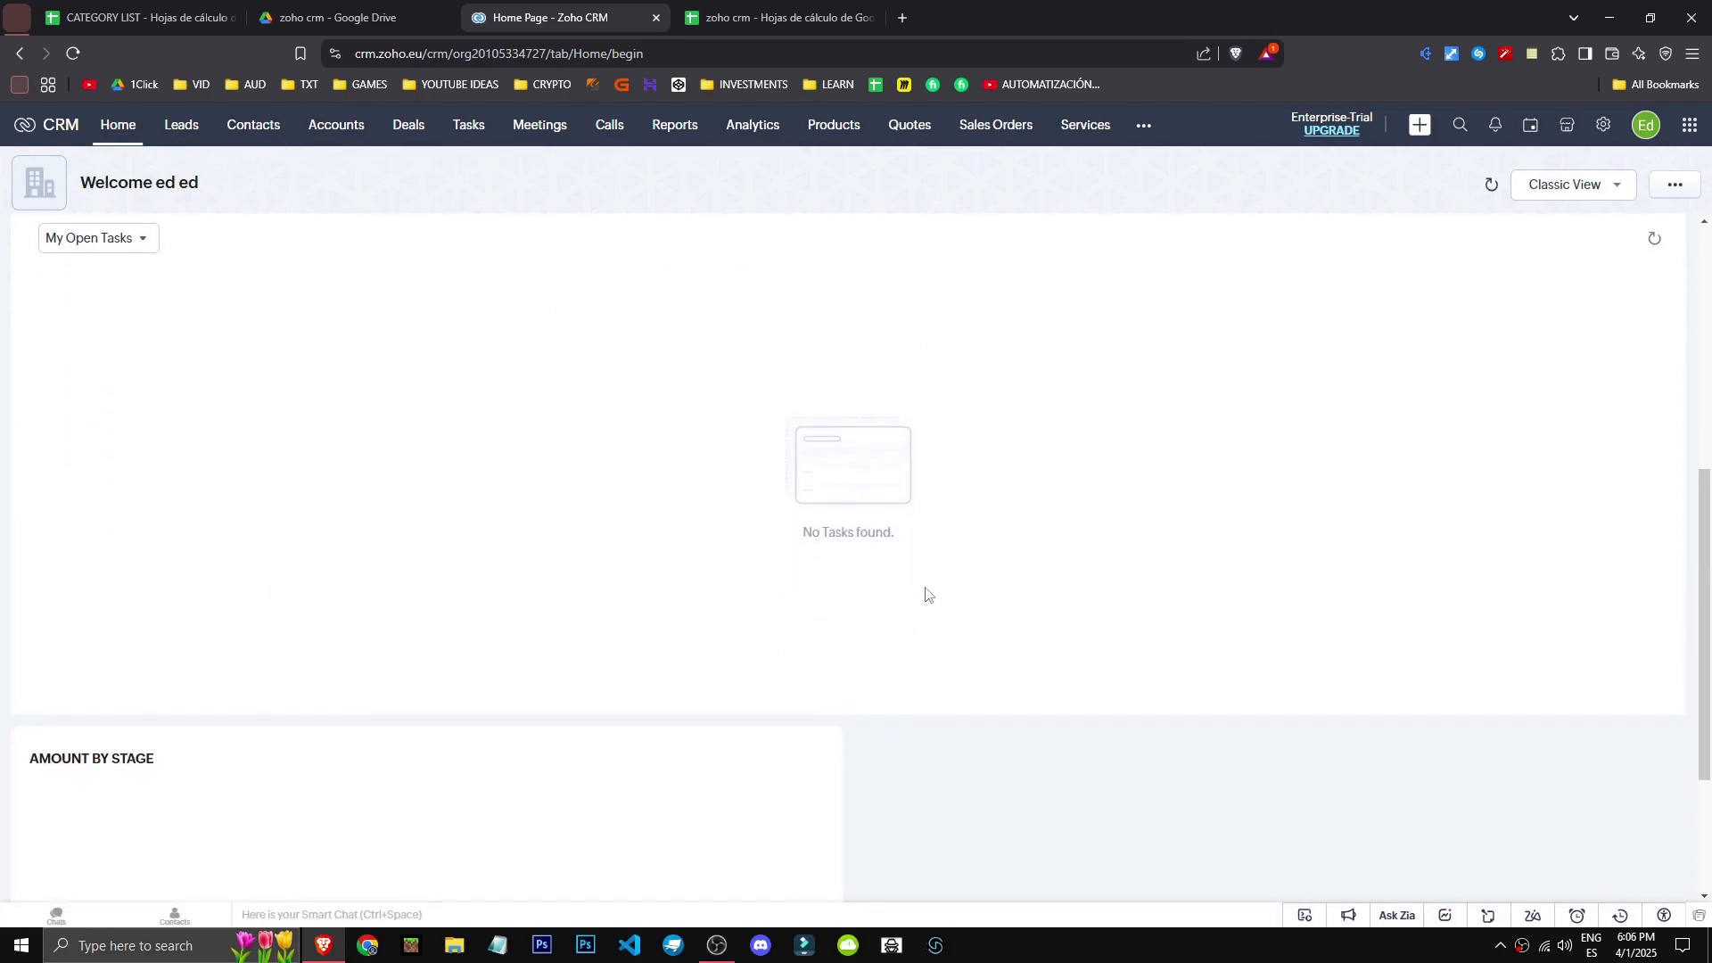
scroll(924, 592, up, 1)
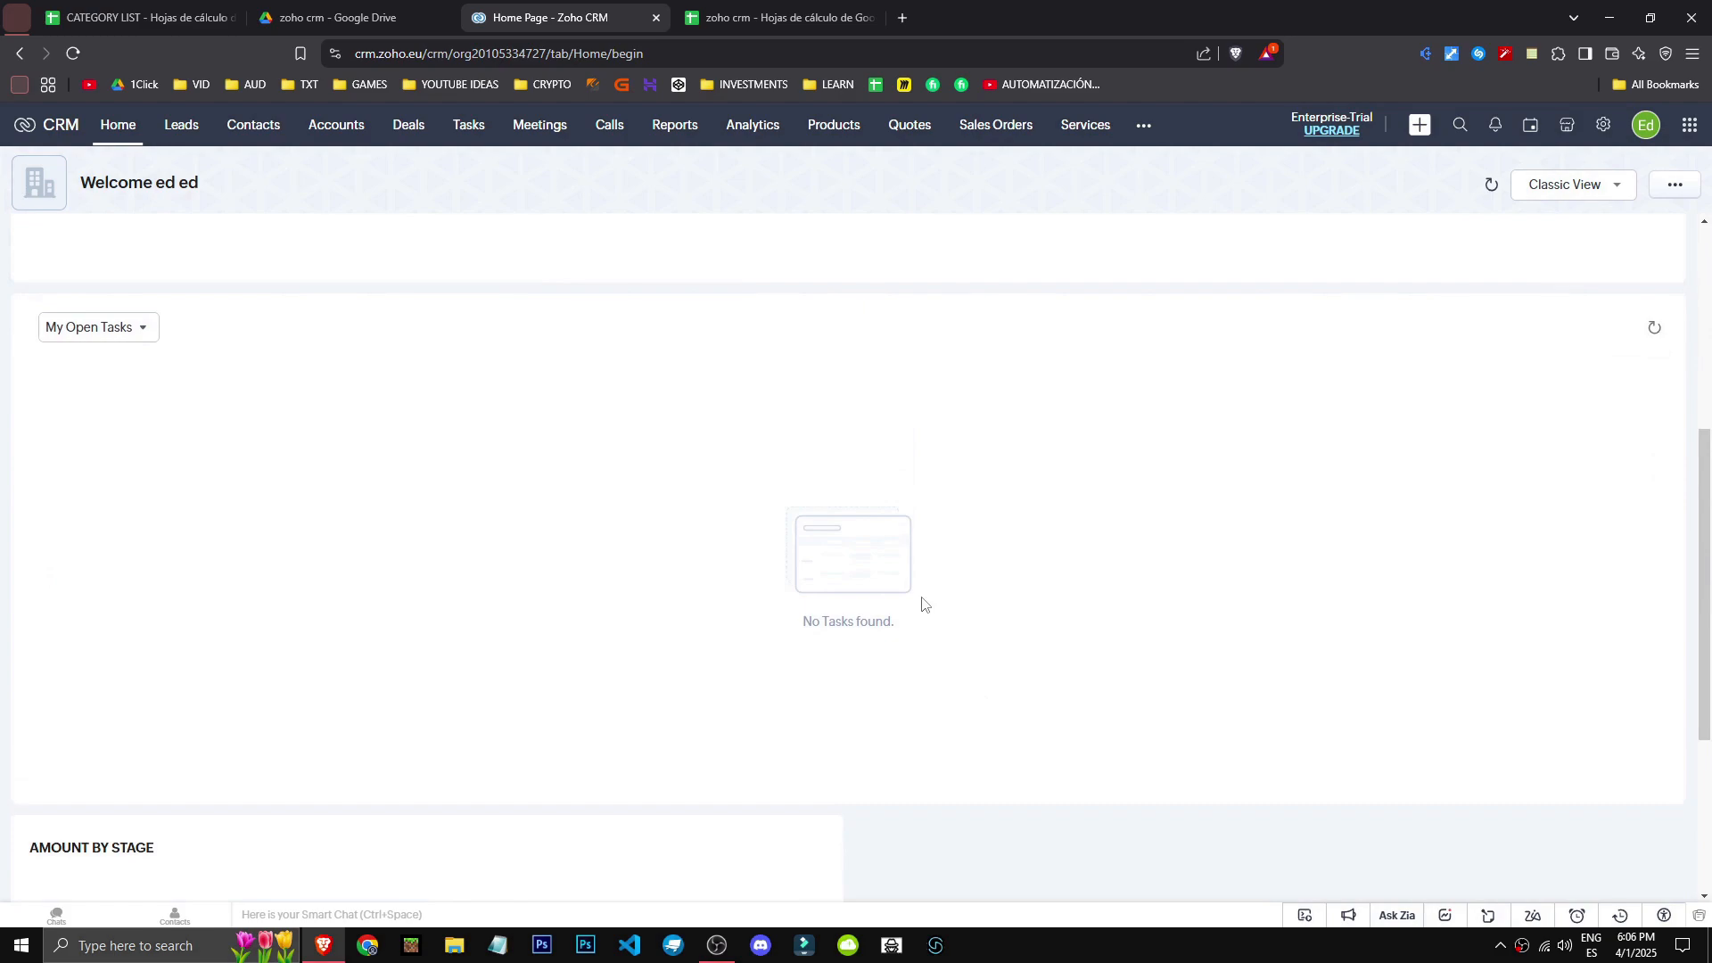
scroll(892, 624, down, 4)
scroll(822, 501, up, 9)
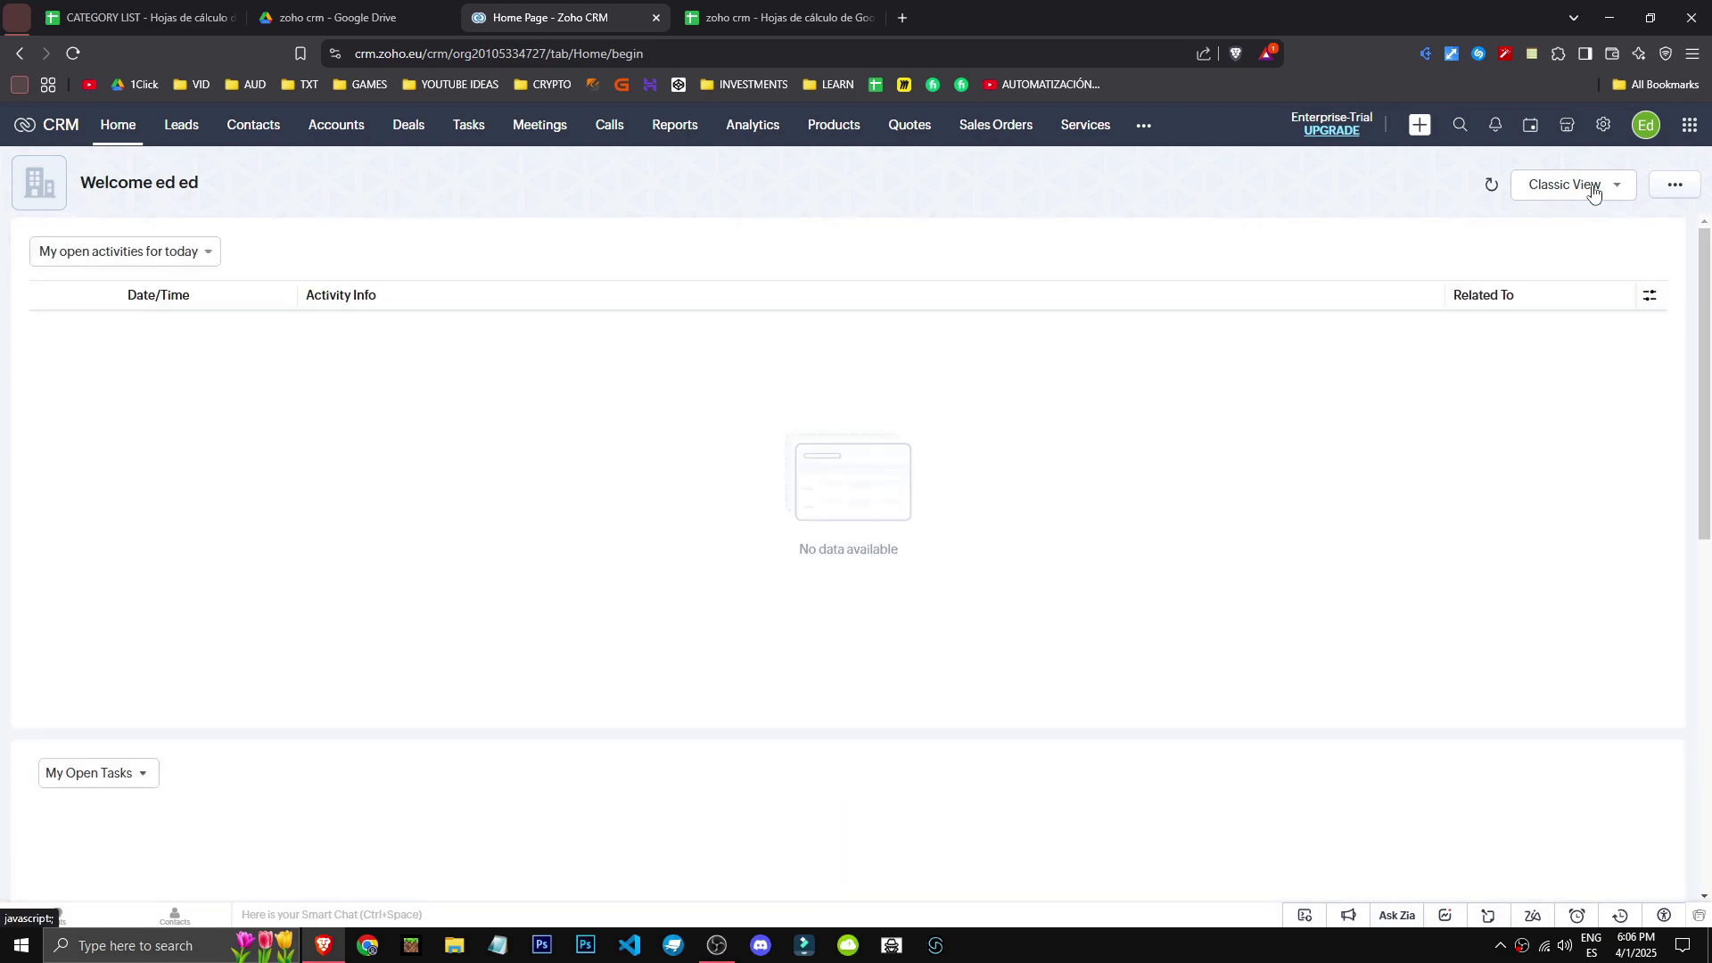
- Switch the Home page to the user's personal Home layout
click(1576, 186)
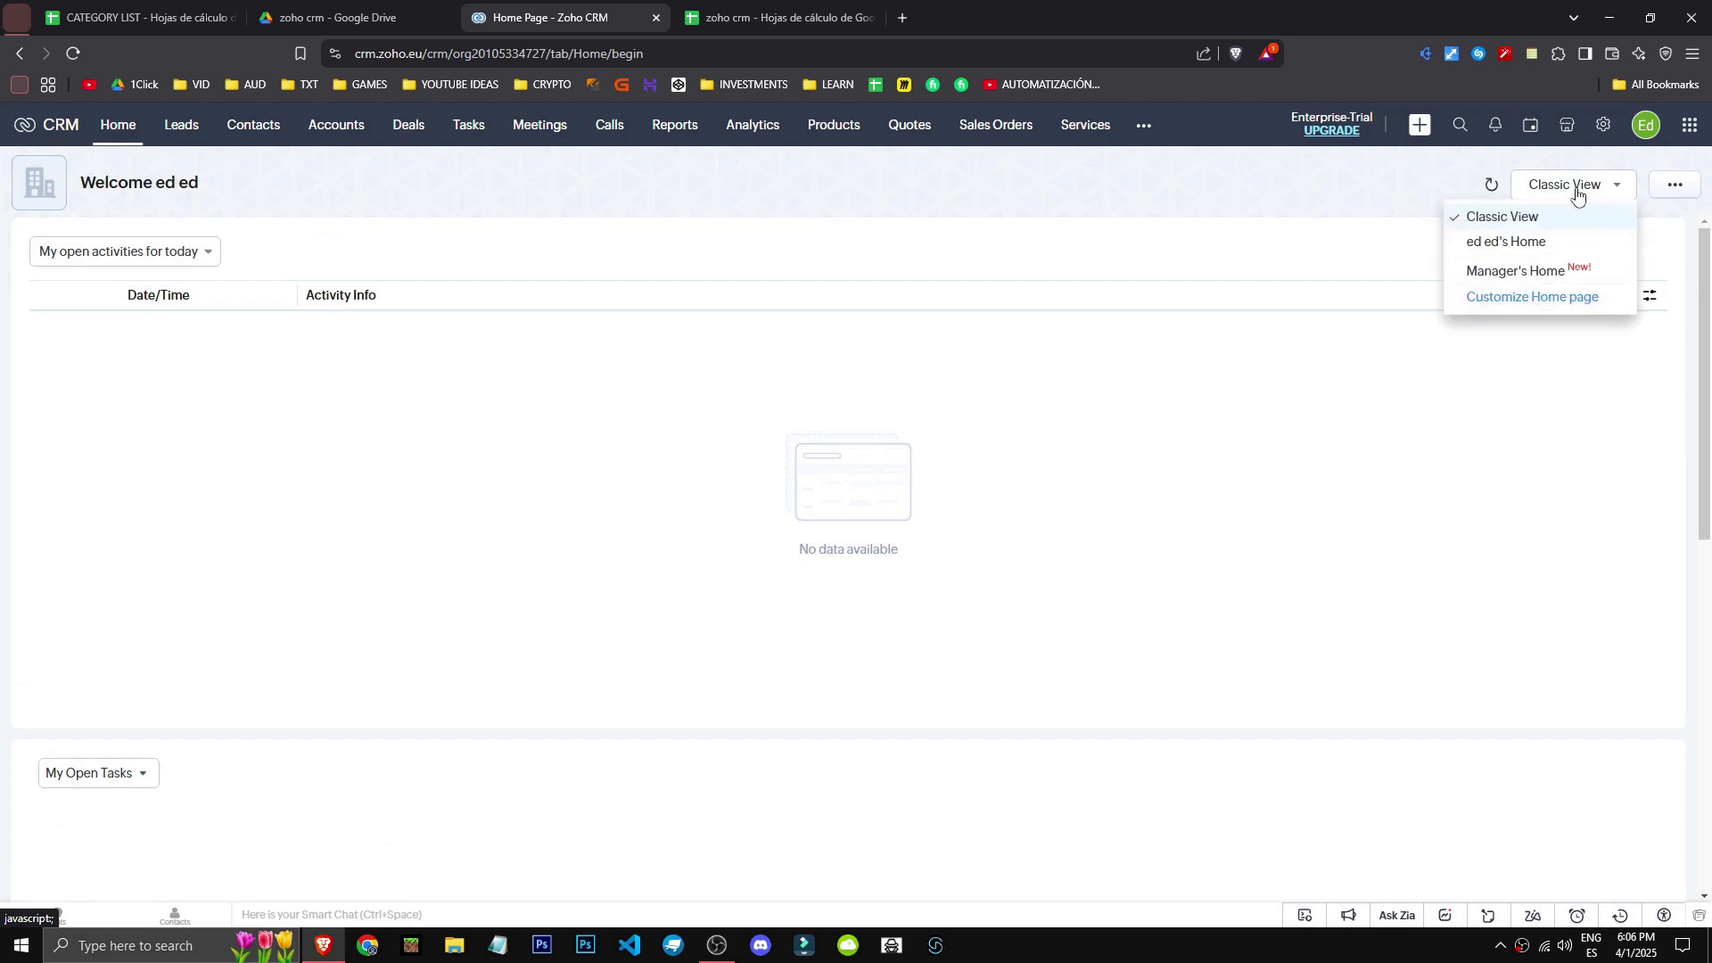
click(1530, 254)
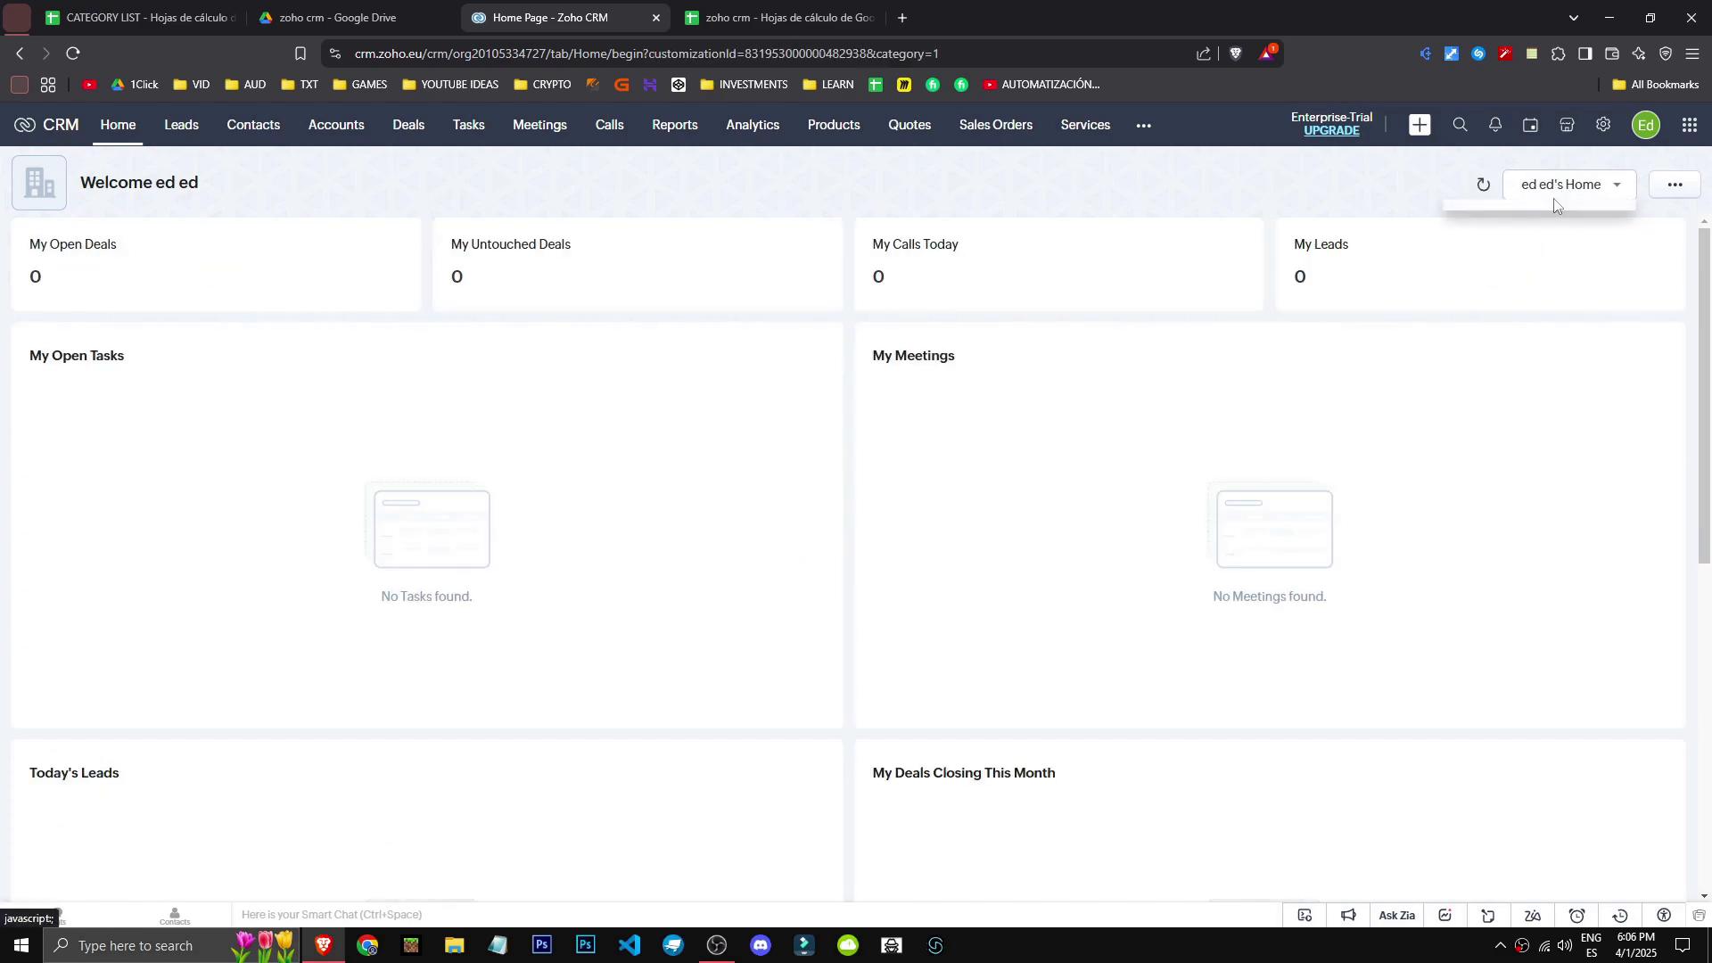
click(1552, 189)
- Browse Add Component sources (dashboard, custom view, widgets, kiosk) and close without saving
click(1671, 187)
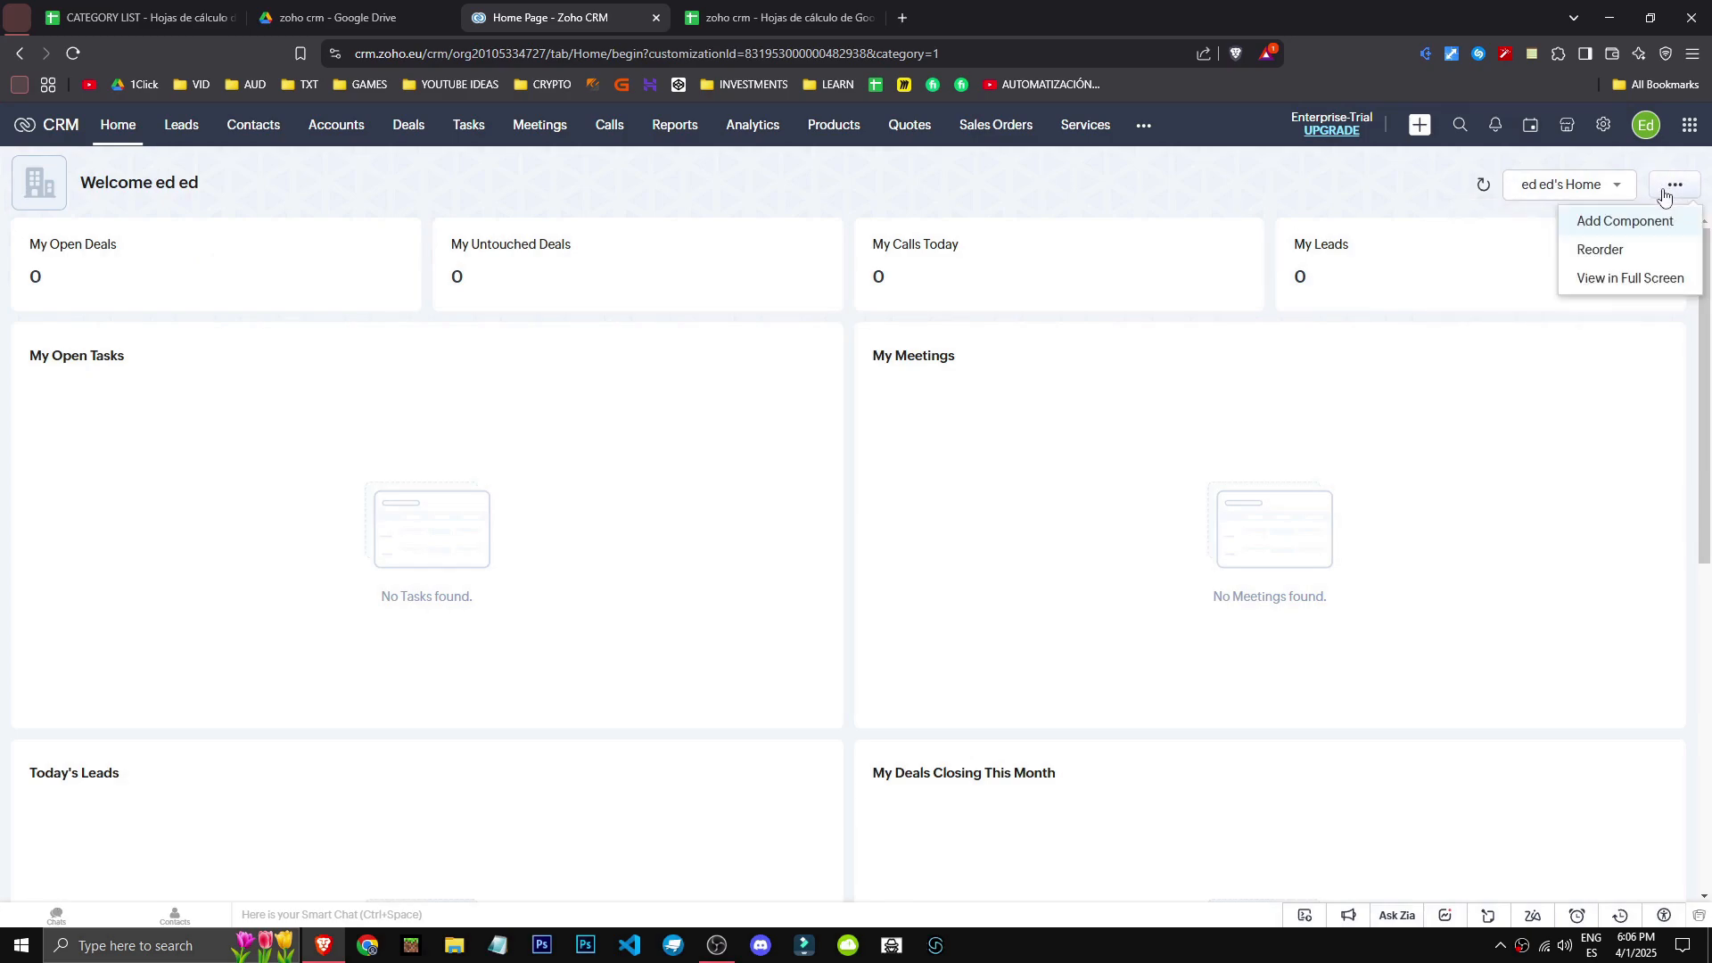
click(1639, 223)
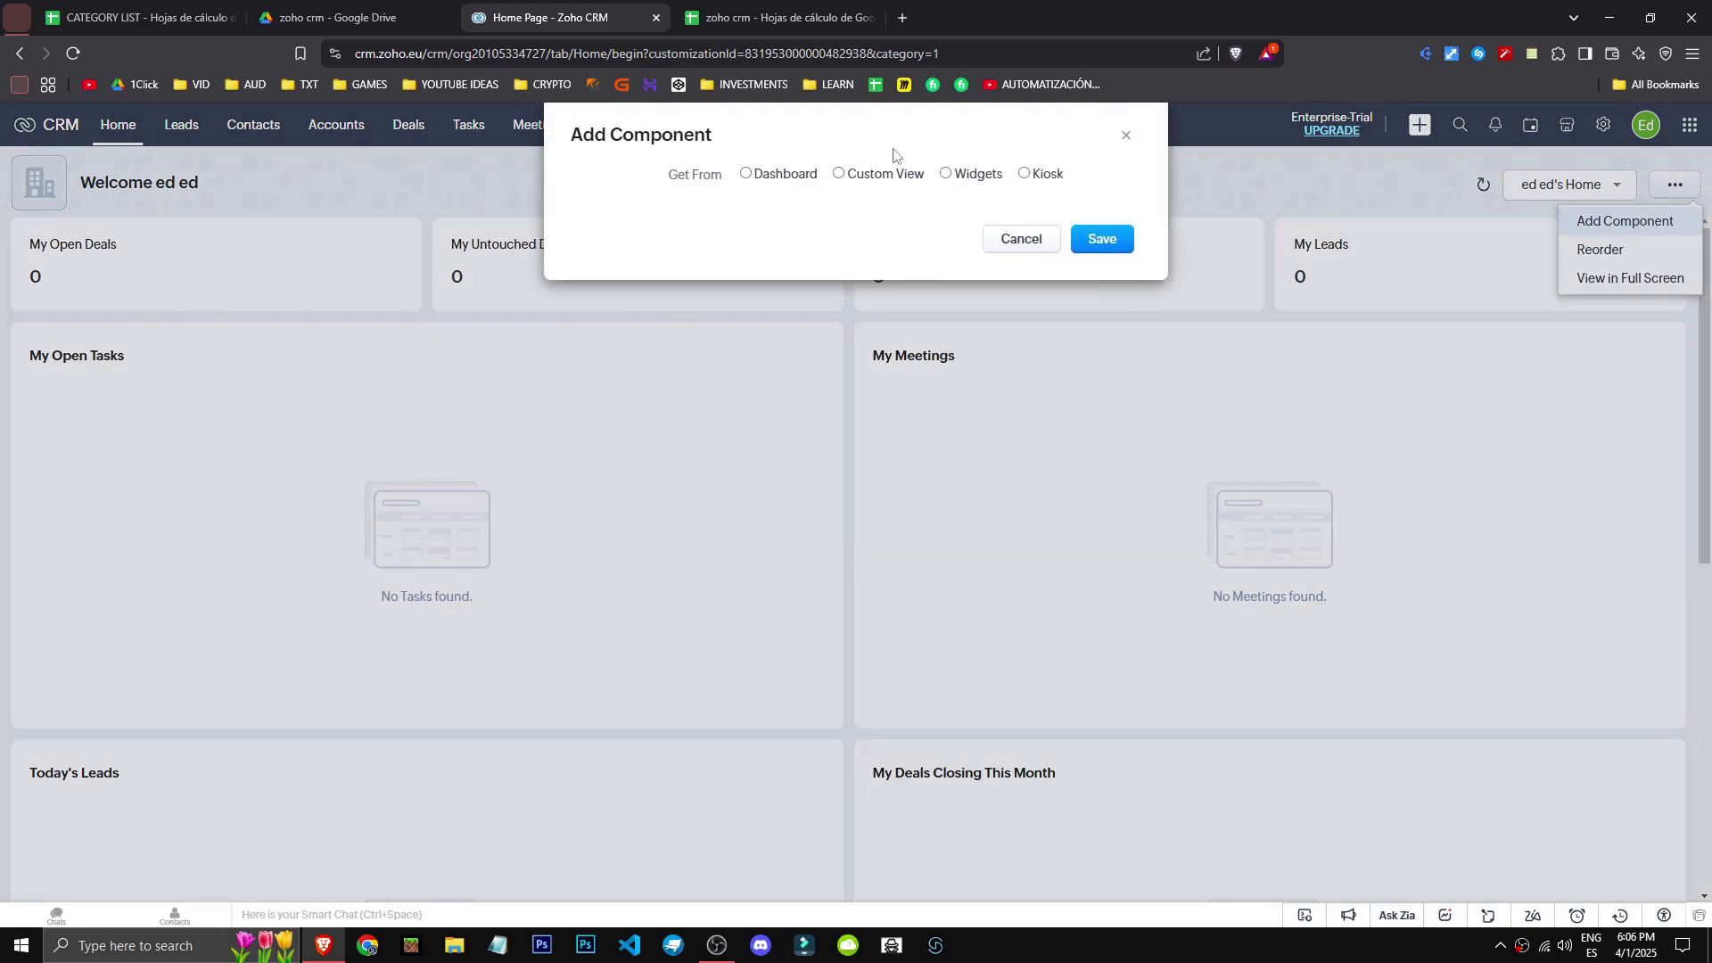
click(746, 175)
click(886, 177)
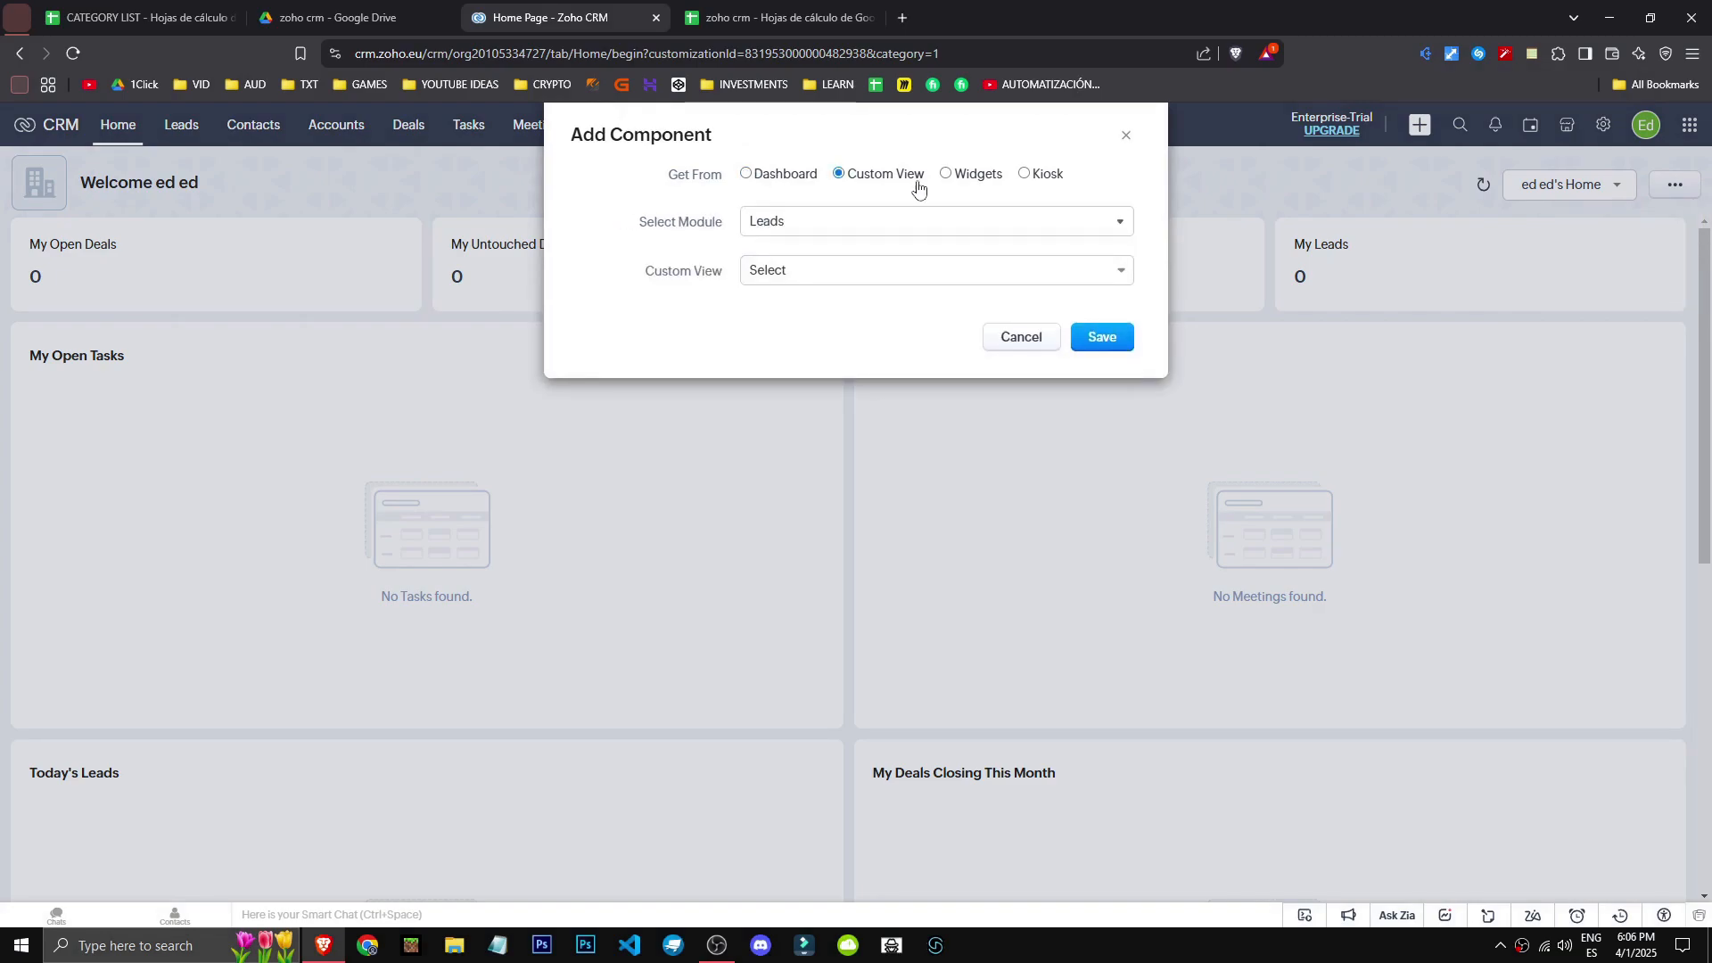
click(956, 224)
click(955, 225)
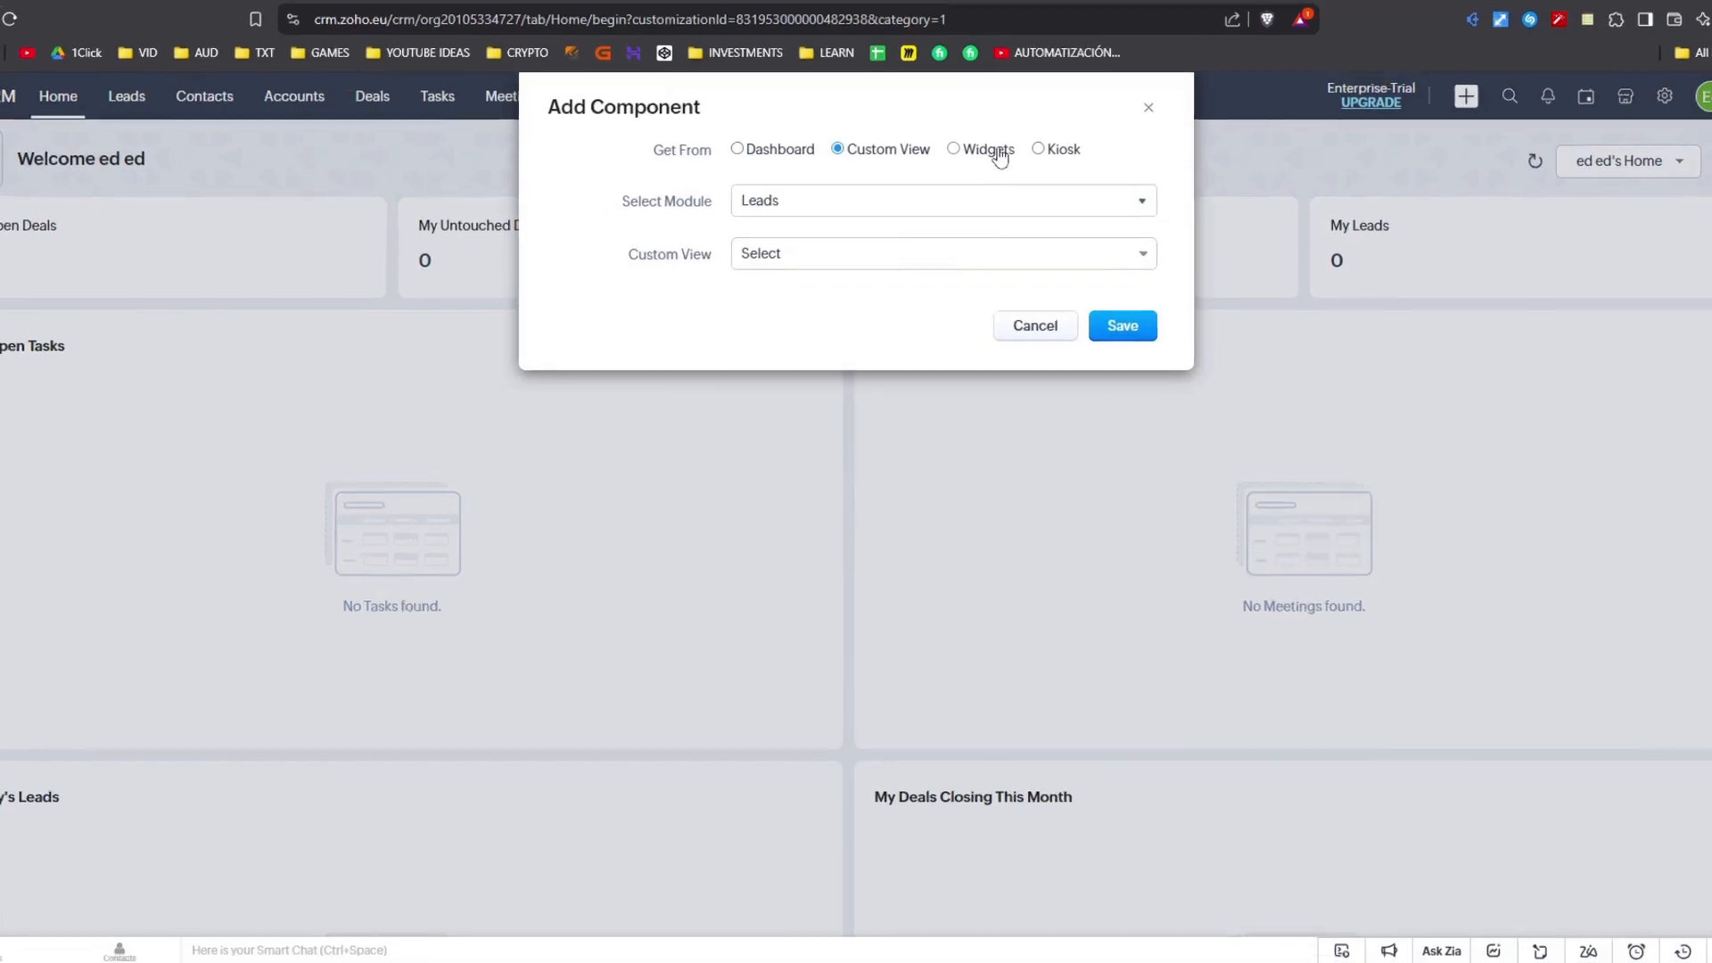
click(985, 176)
click(1029, 175)
click(1154, 102)
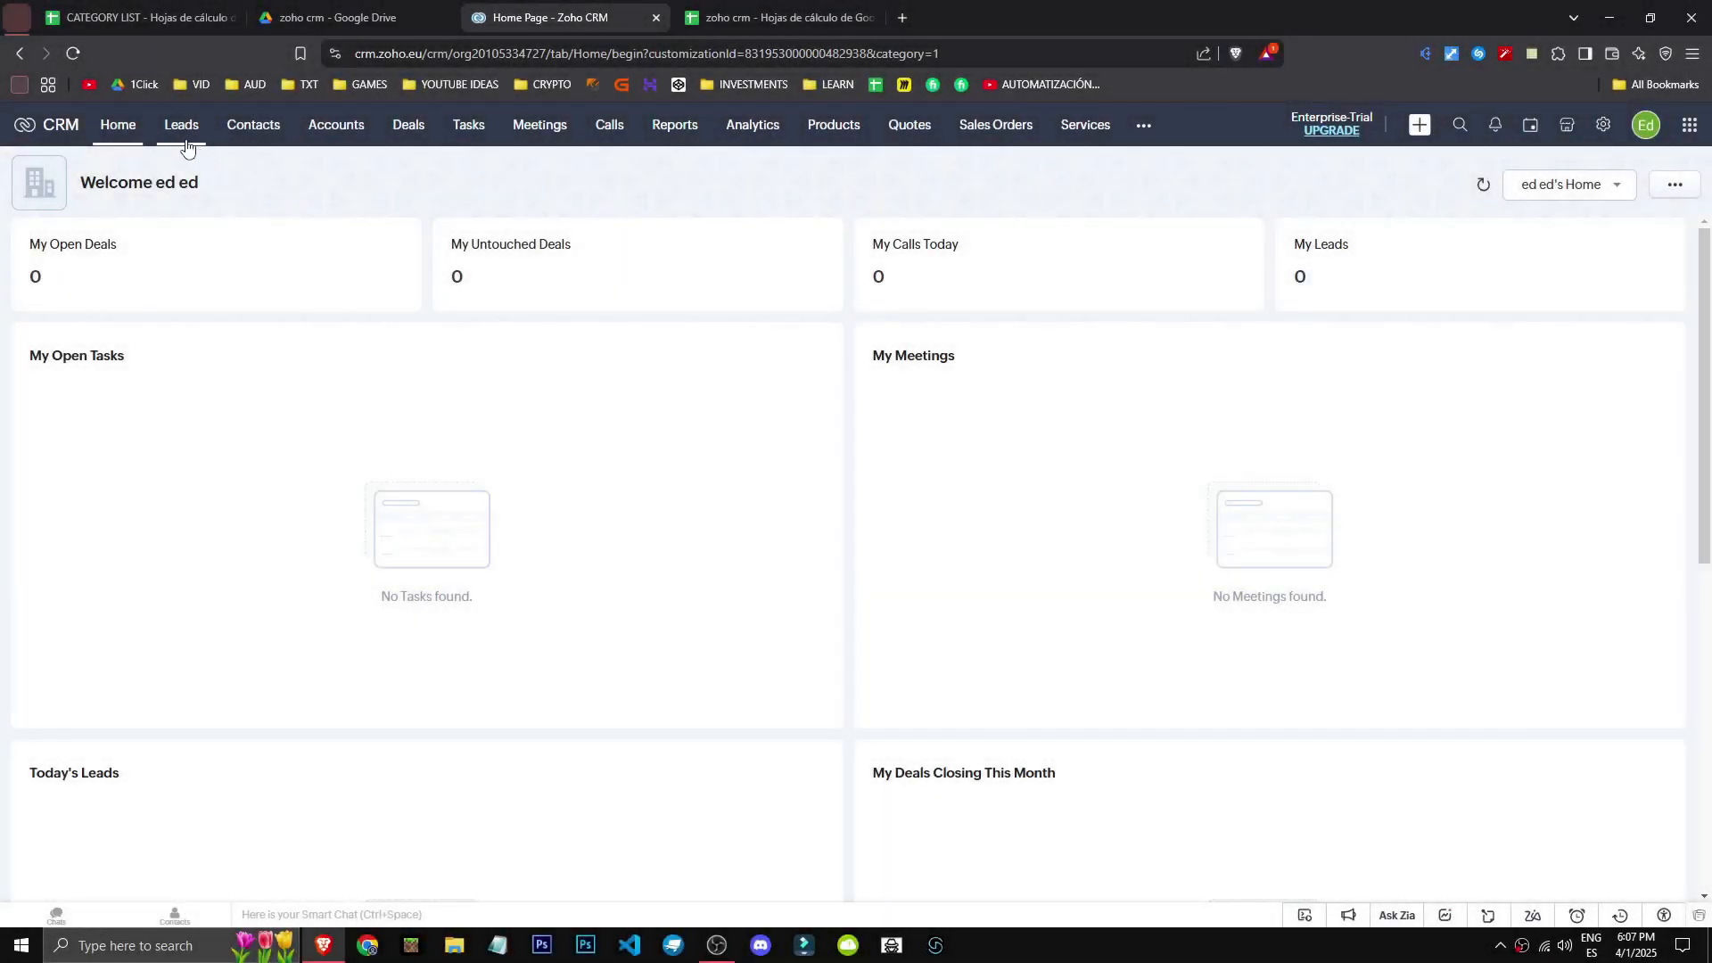
- In Leads, toggle the Annual Revenue filter, collapse the filter sections and hide the sidebar
click(185, 143)
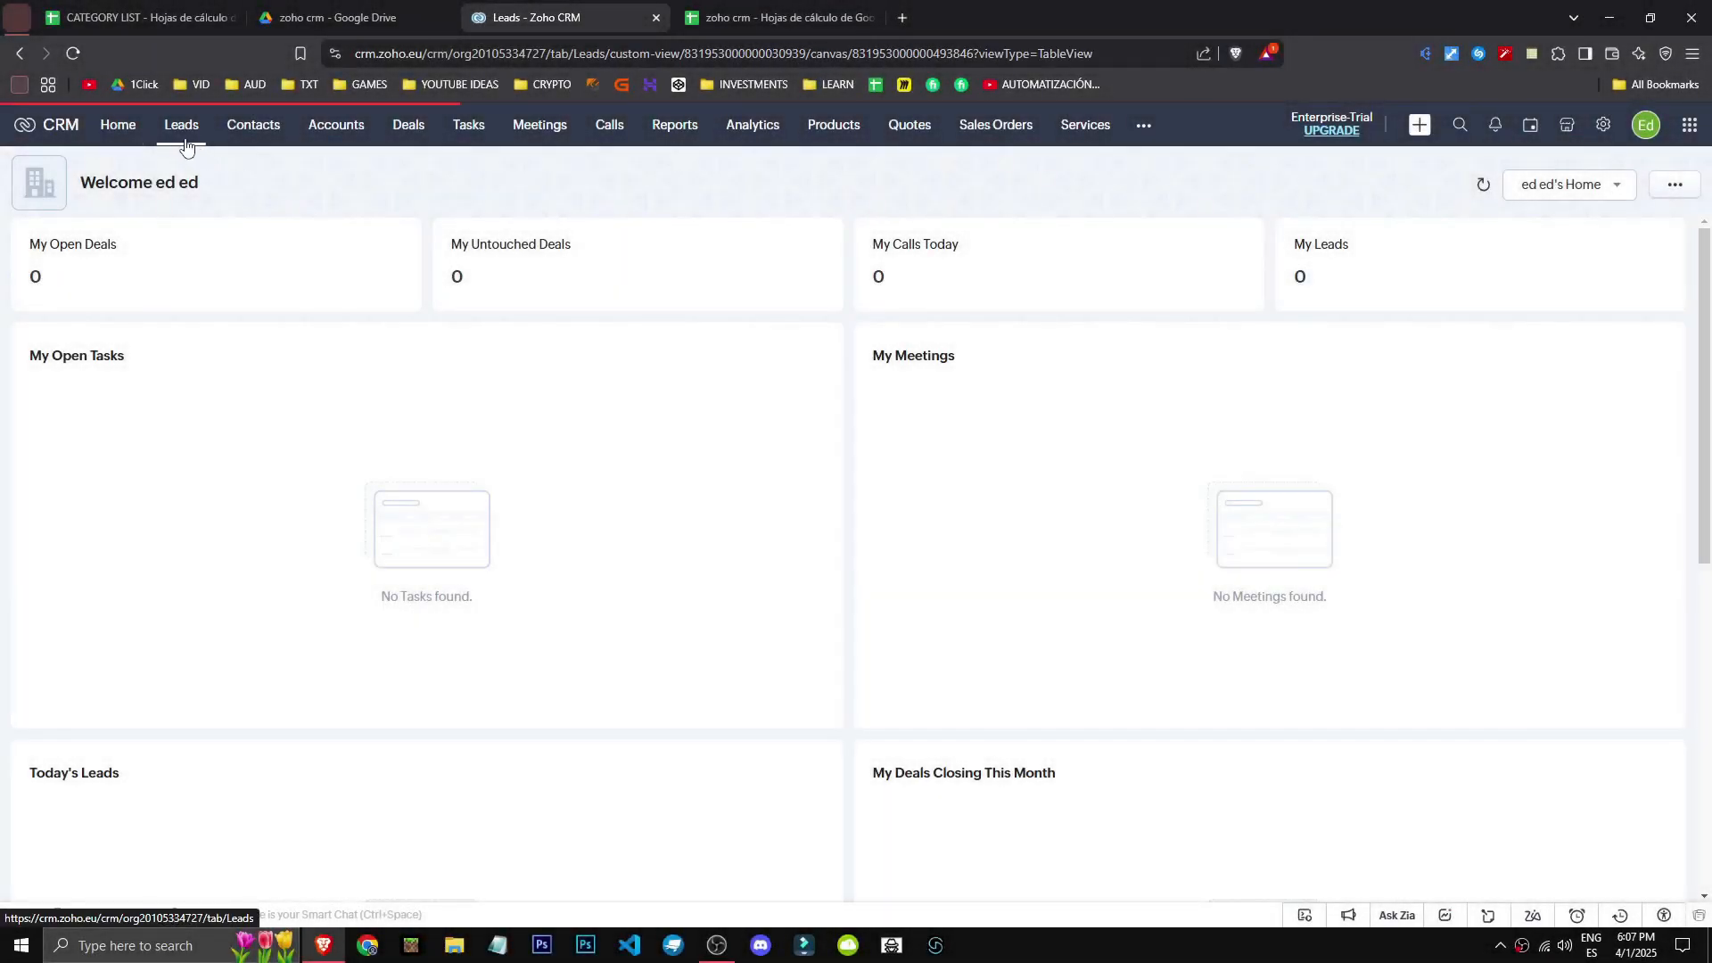
scroll(114, 691, down, 5)
scroll(114, 691, down, 6)
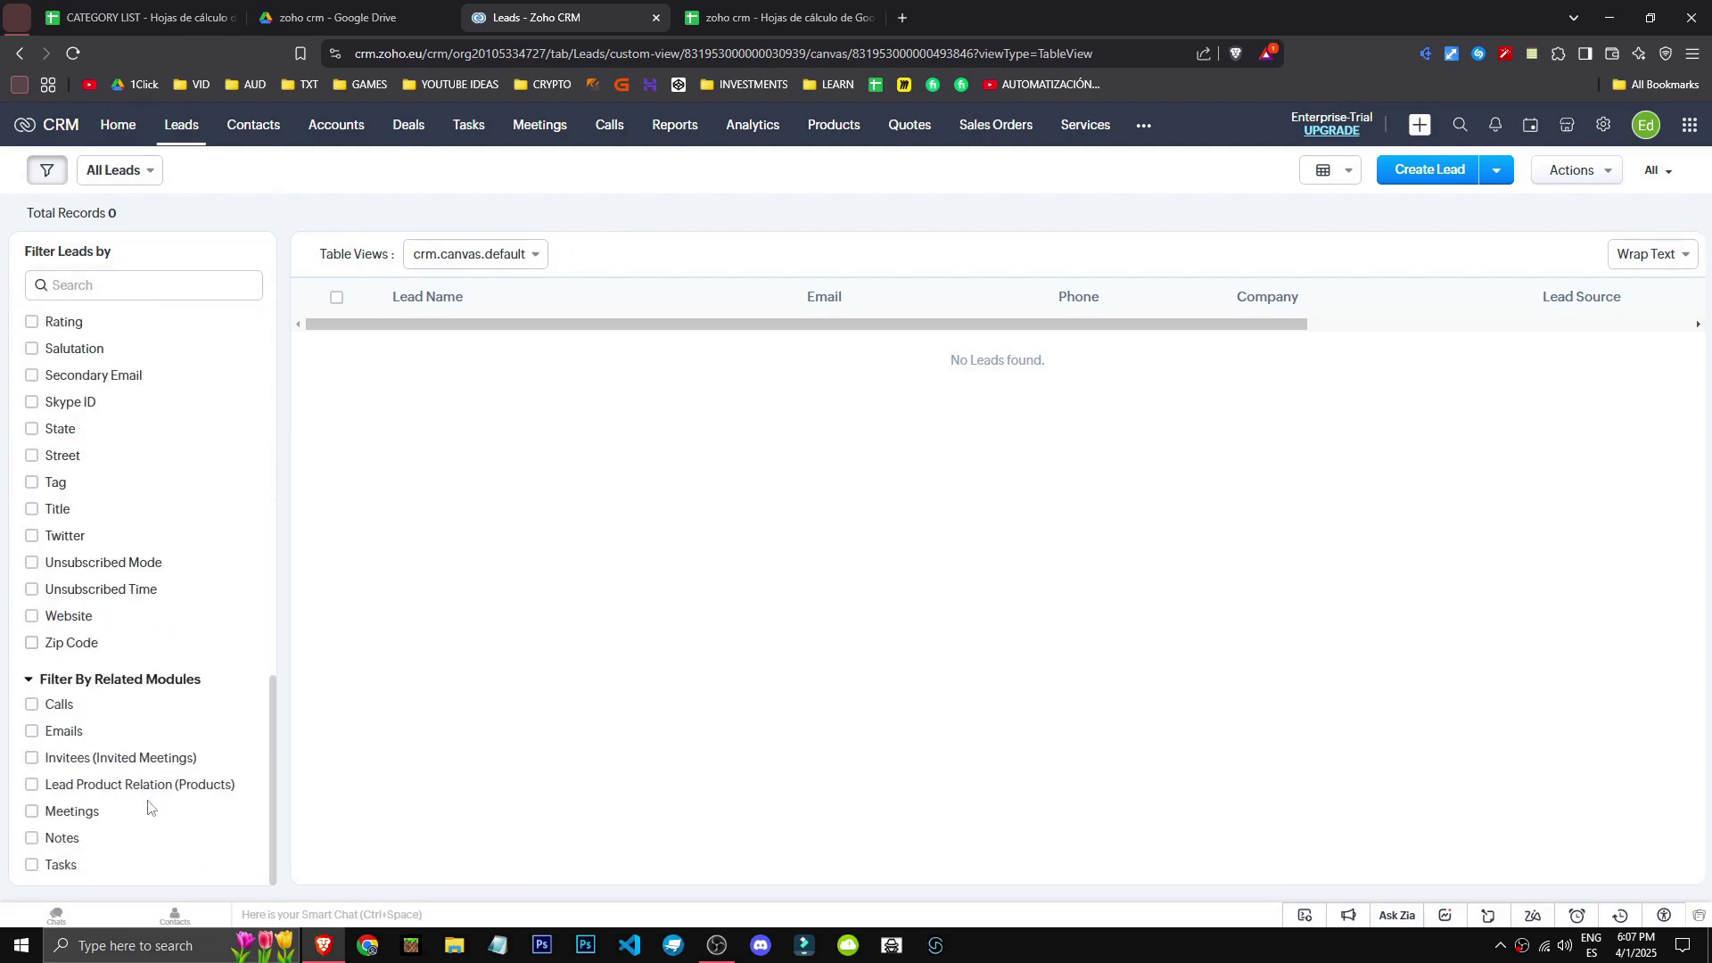
scroll(146, 800, up, 10)
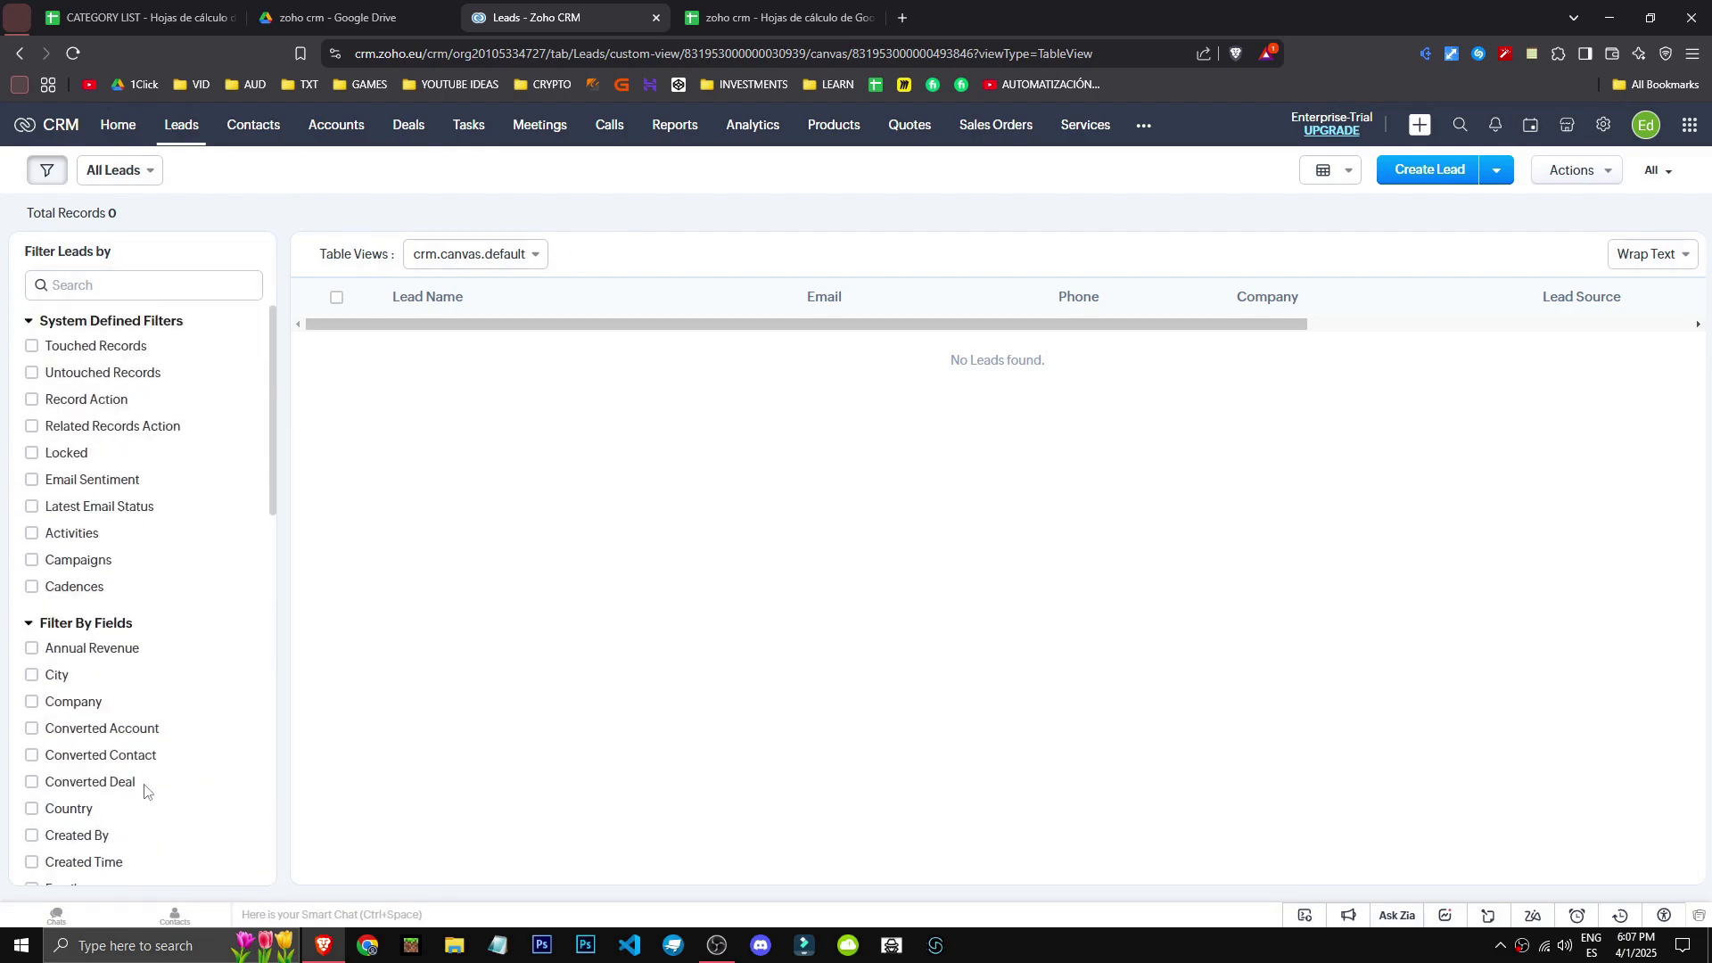
click(88, 658)
click(88, 658)
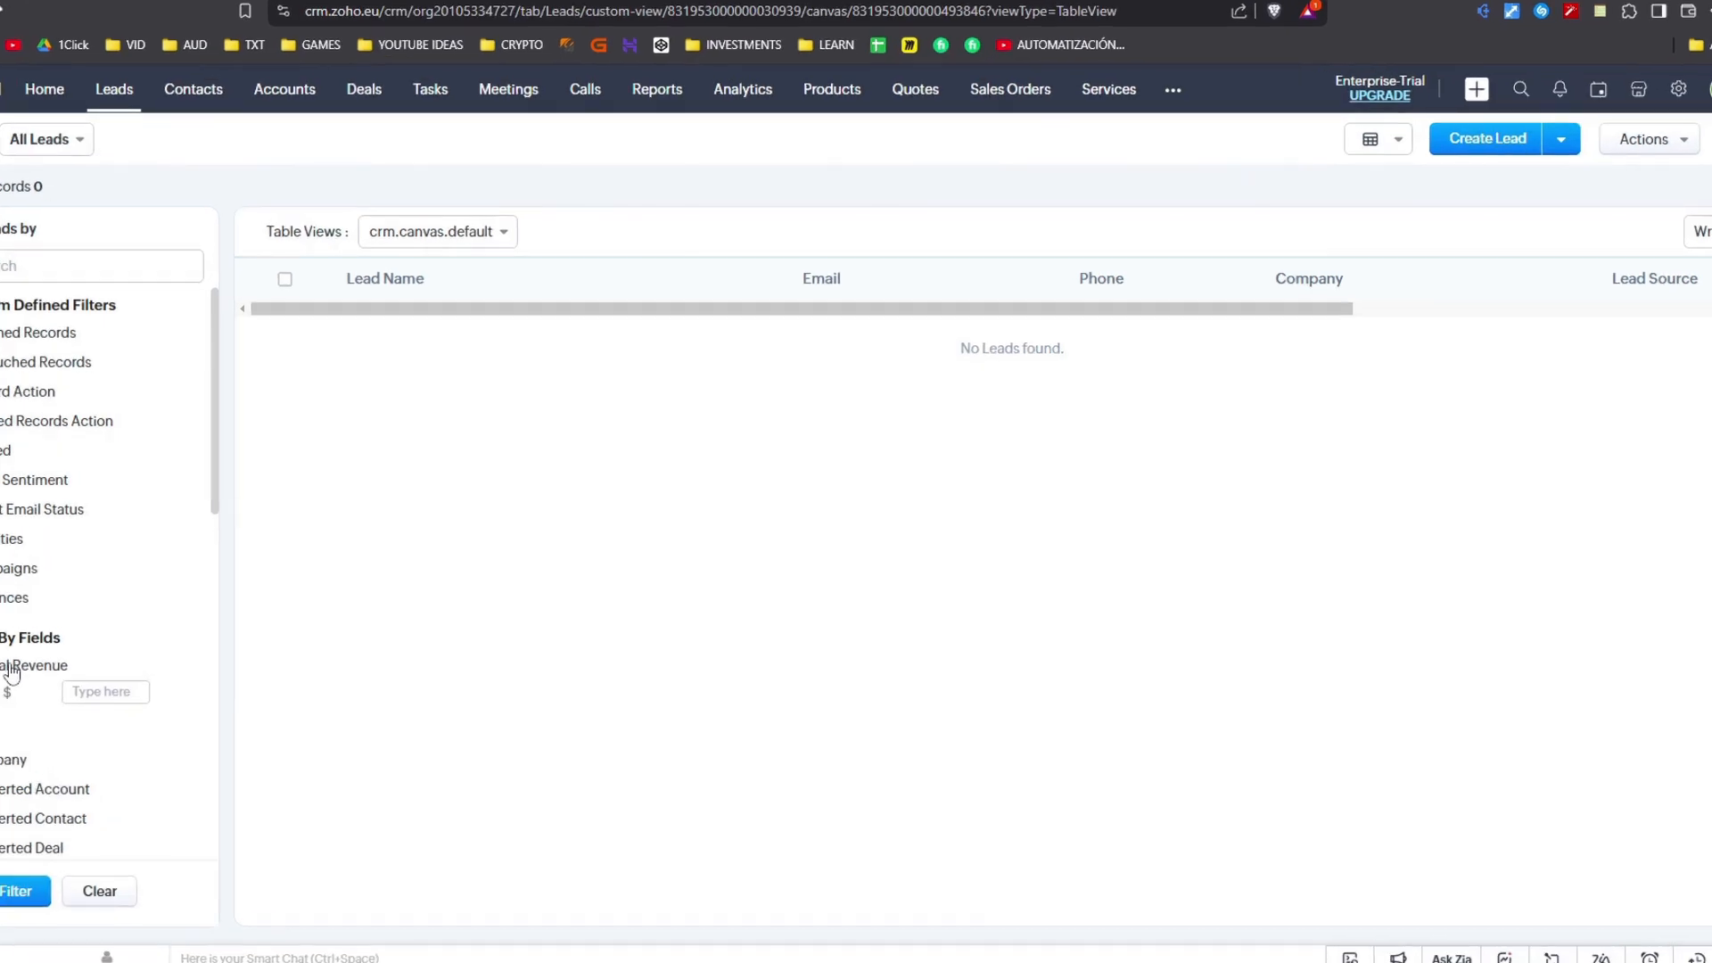
click(11, 637)
click(11, 305)
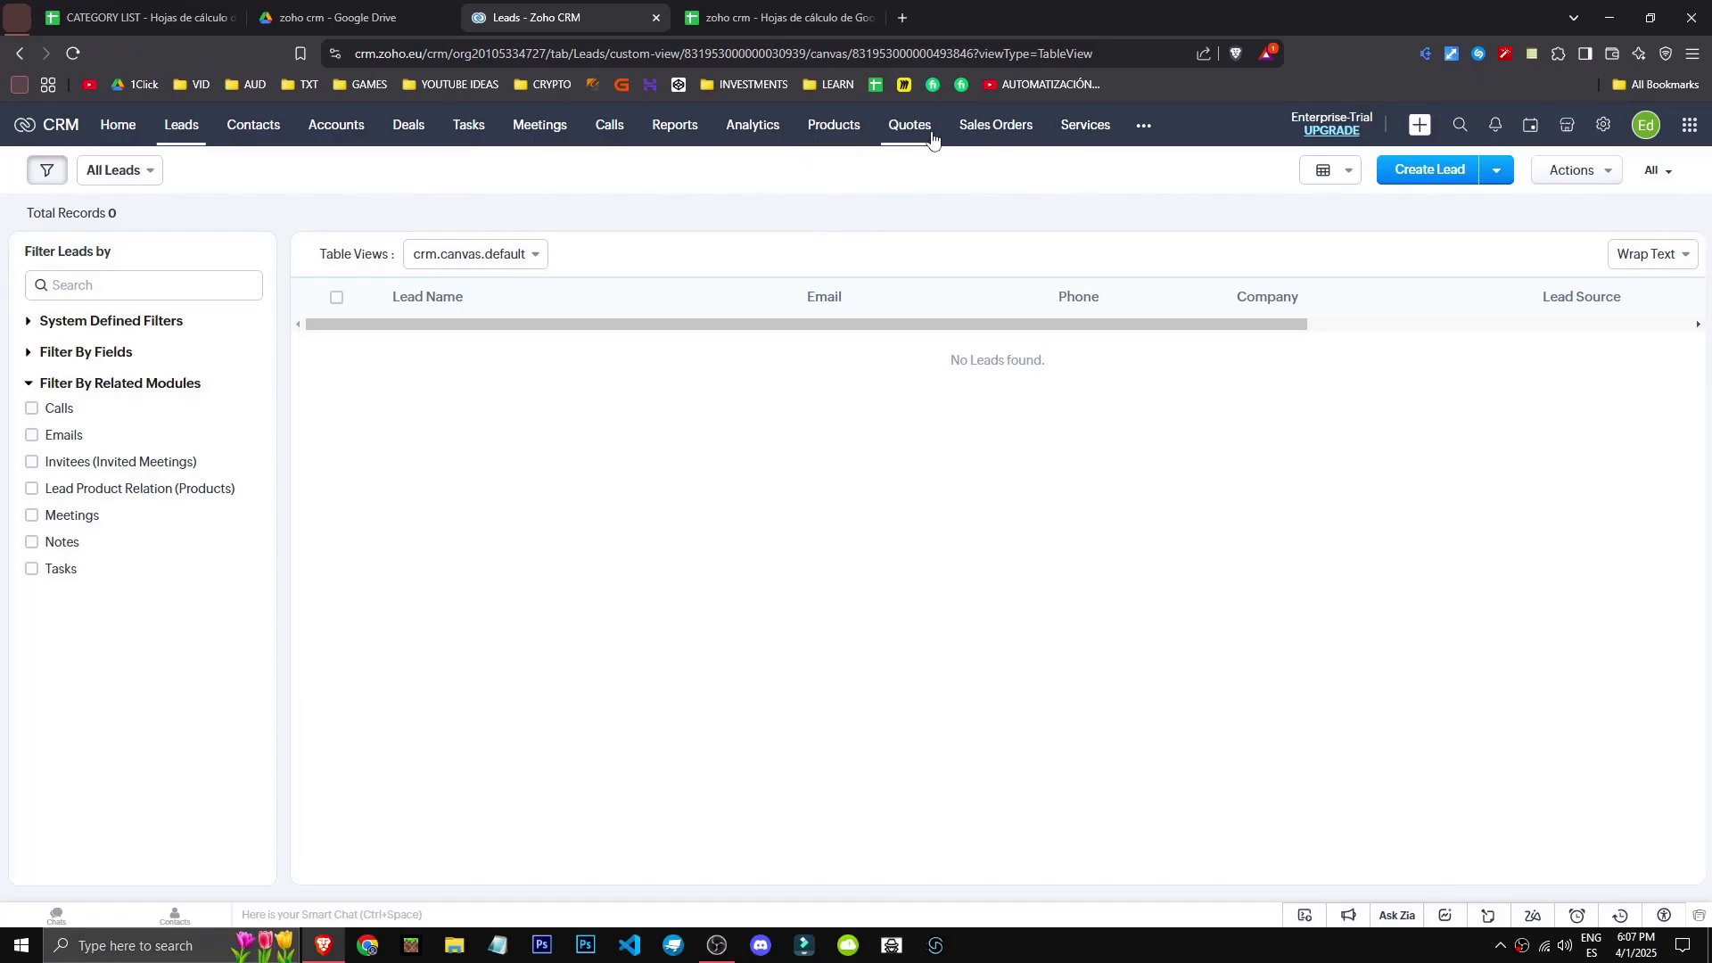
click(48, 328)
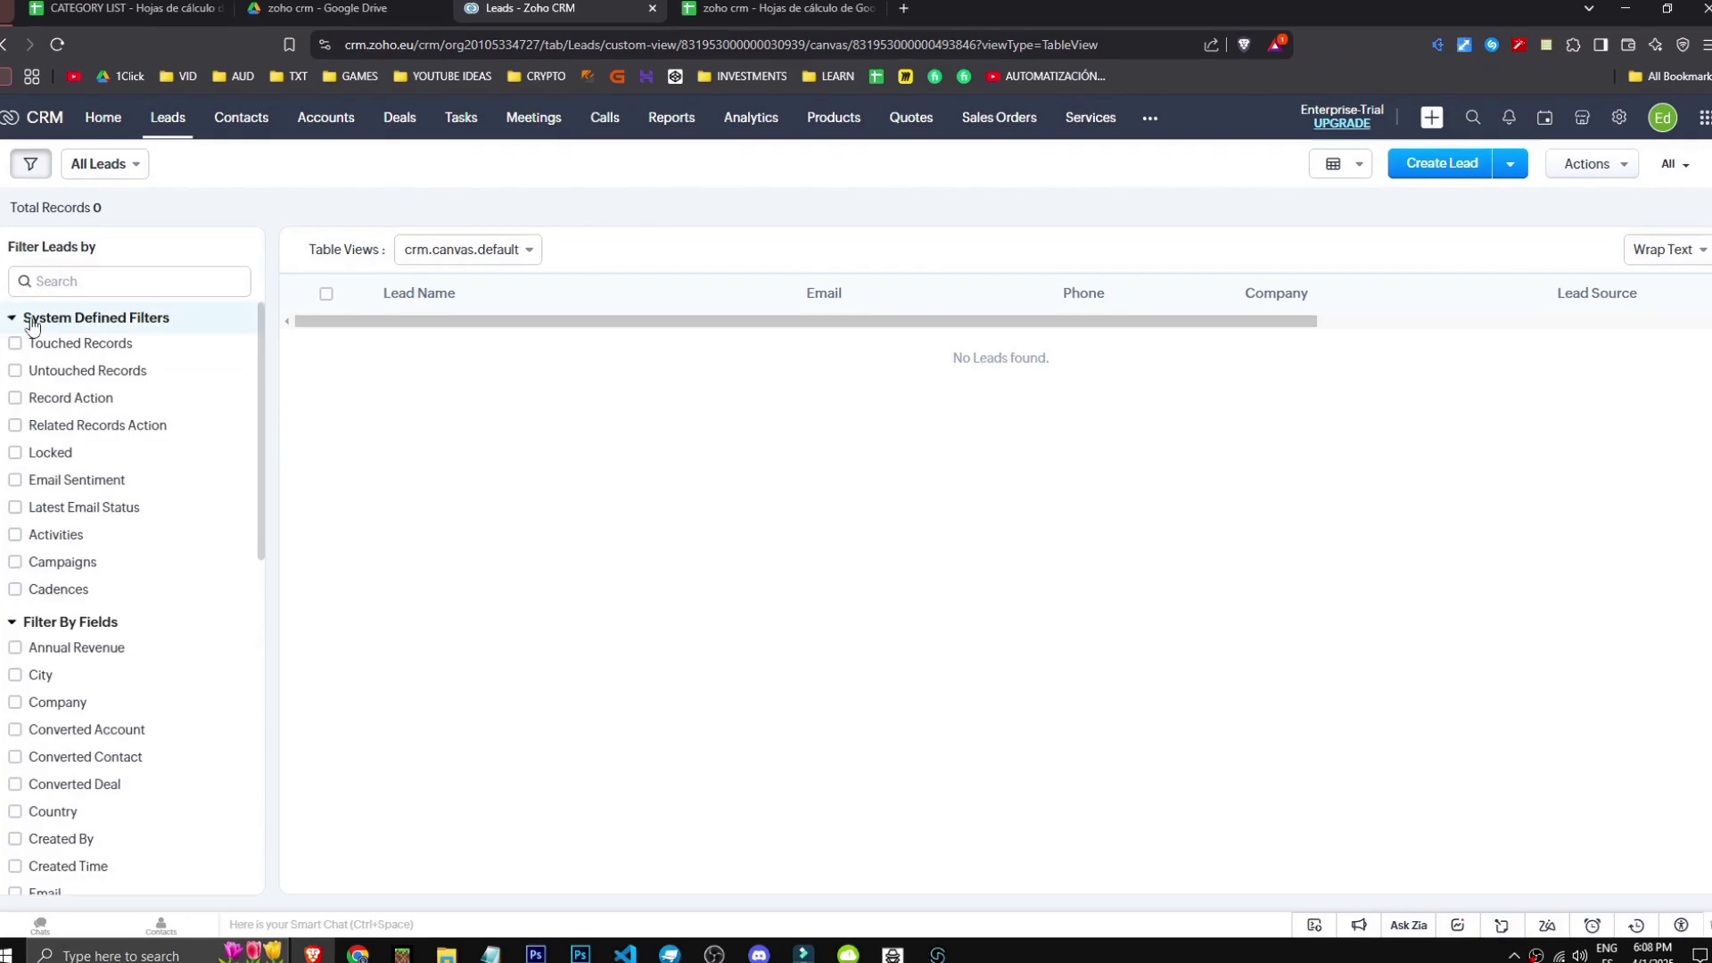
click(1, 141)
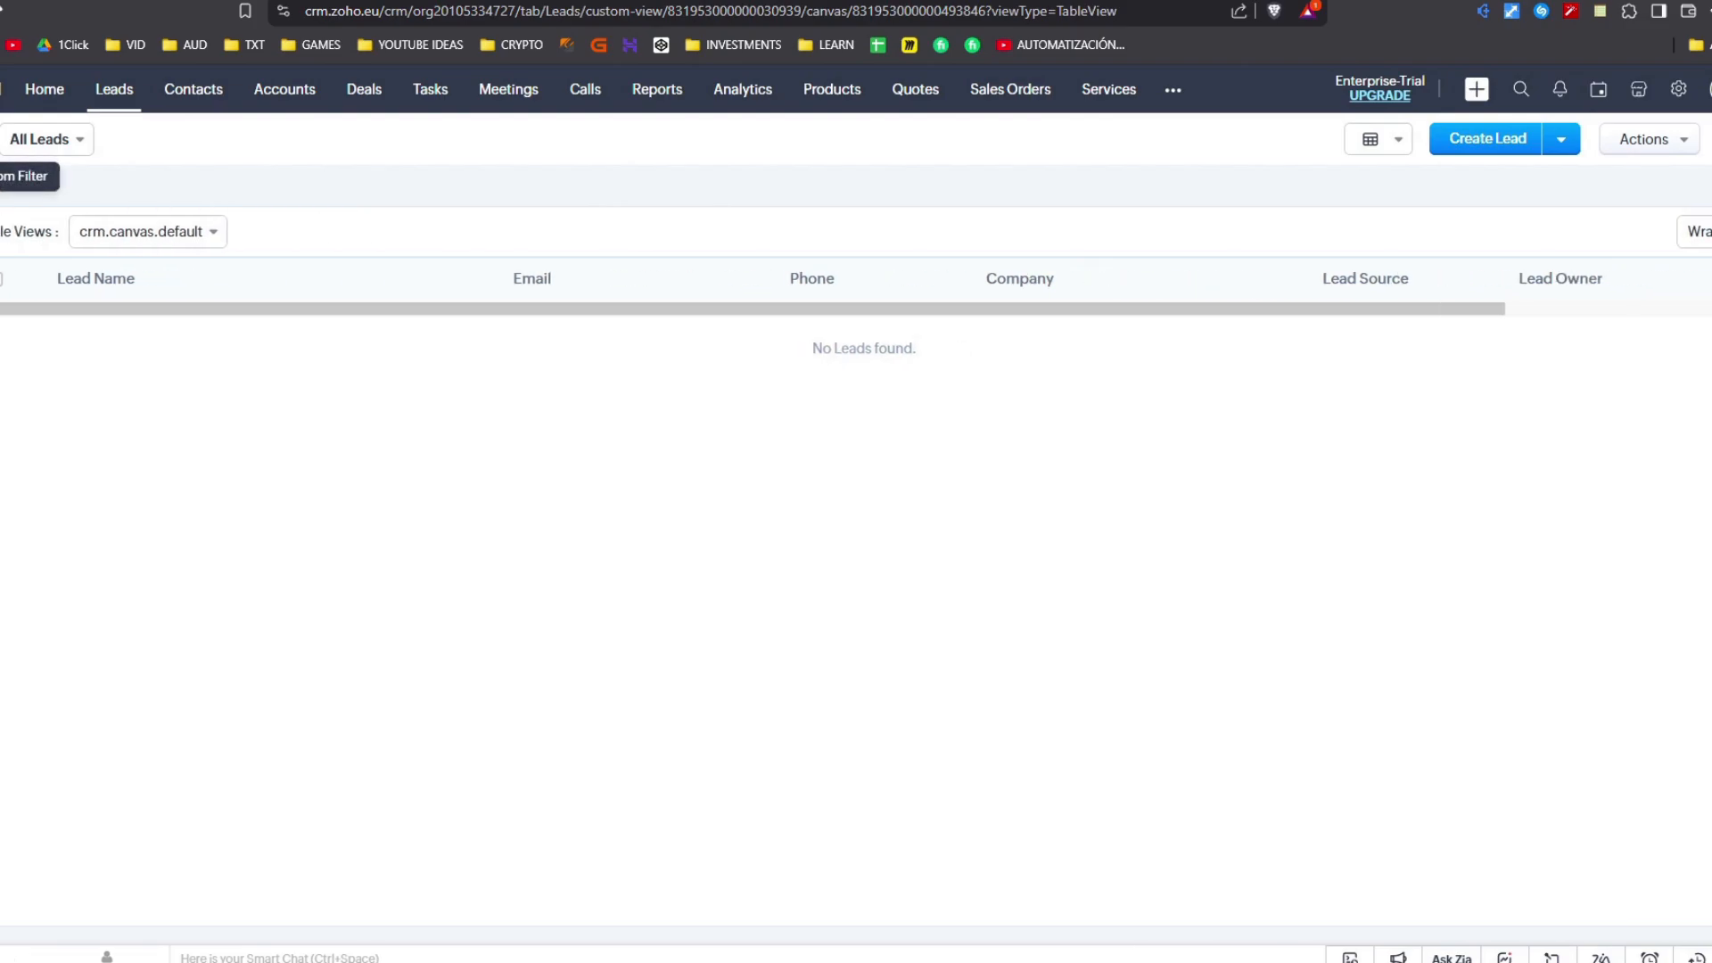
- Scroll through the Zoho apps panel and close it
click(39, 139)
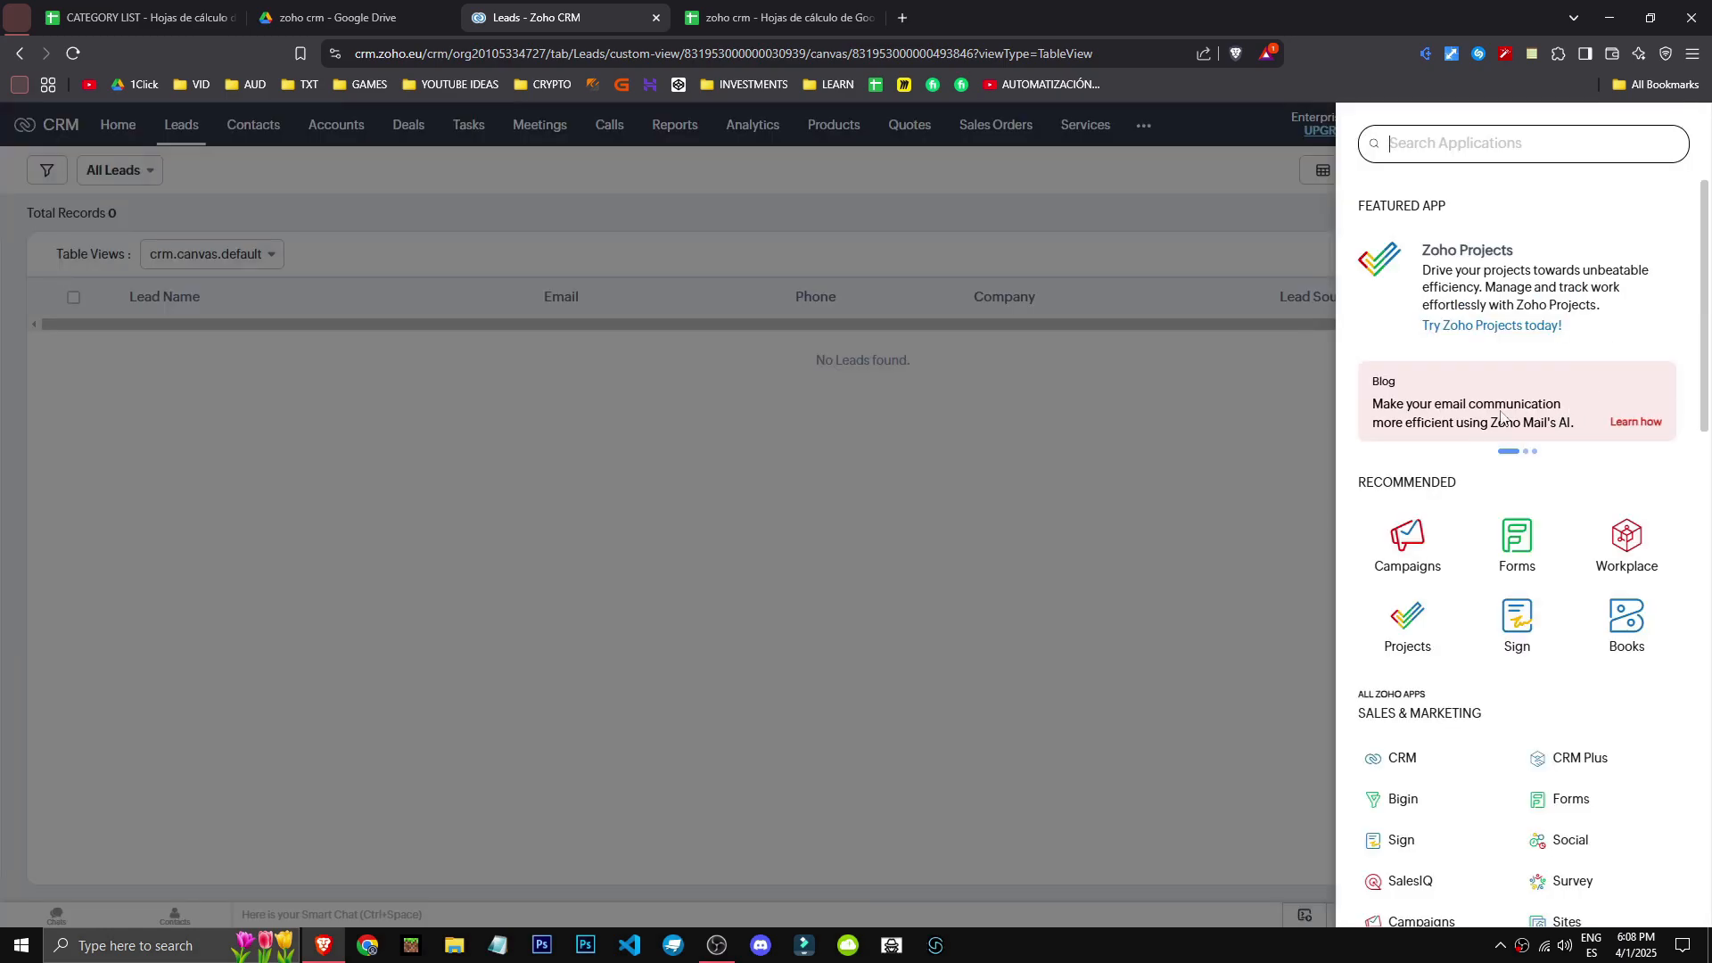
scroll(1516, 413, down, 1)
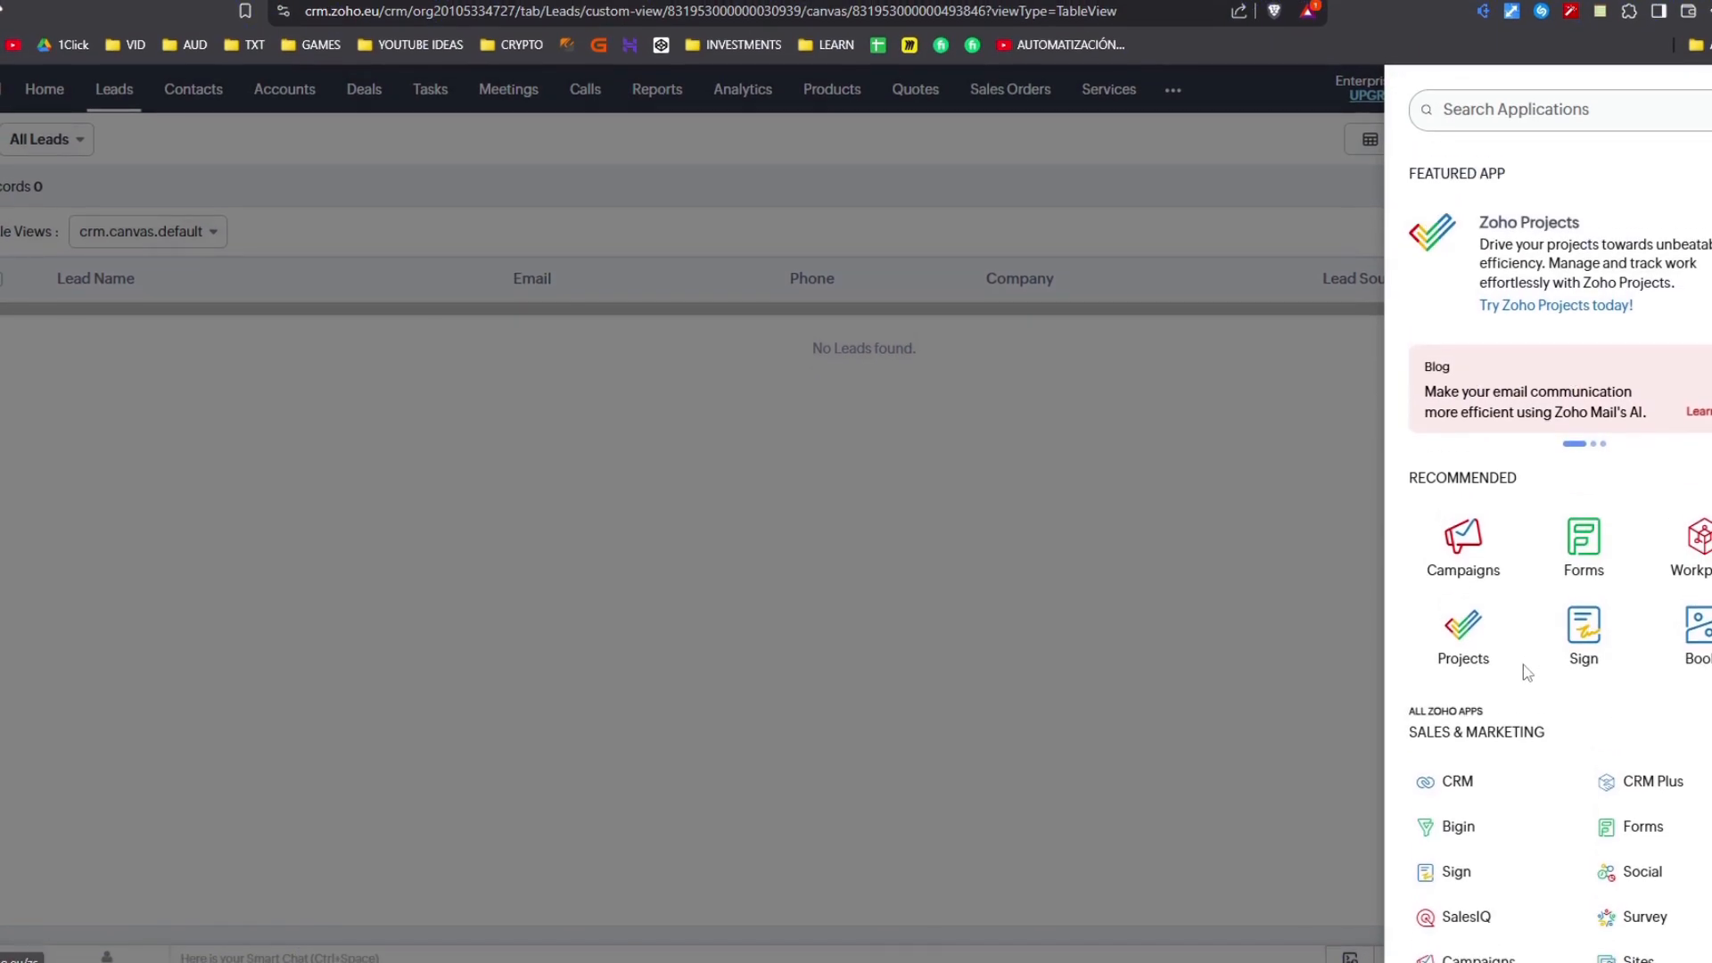
scroll(1525, 670, down, 3)
scroll(1551, 596, down, 10)
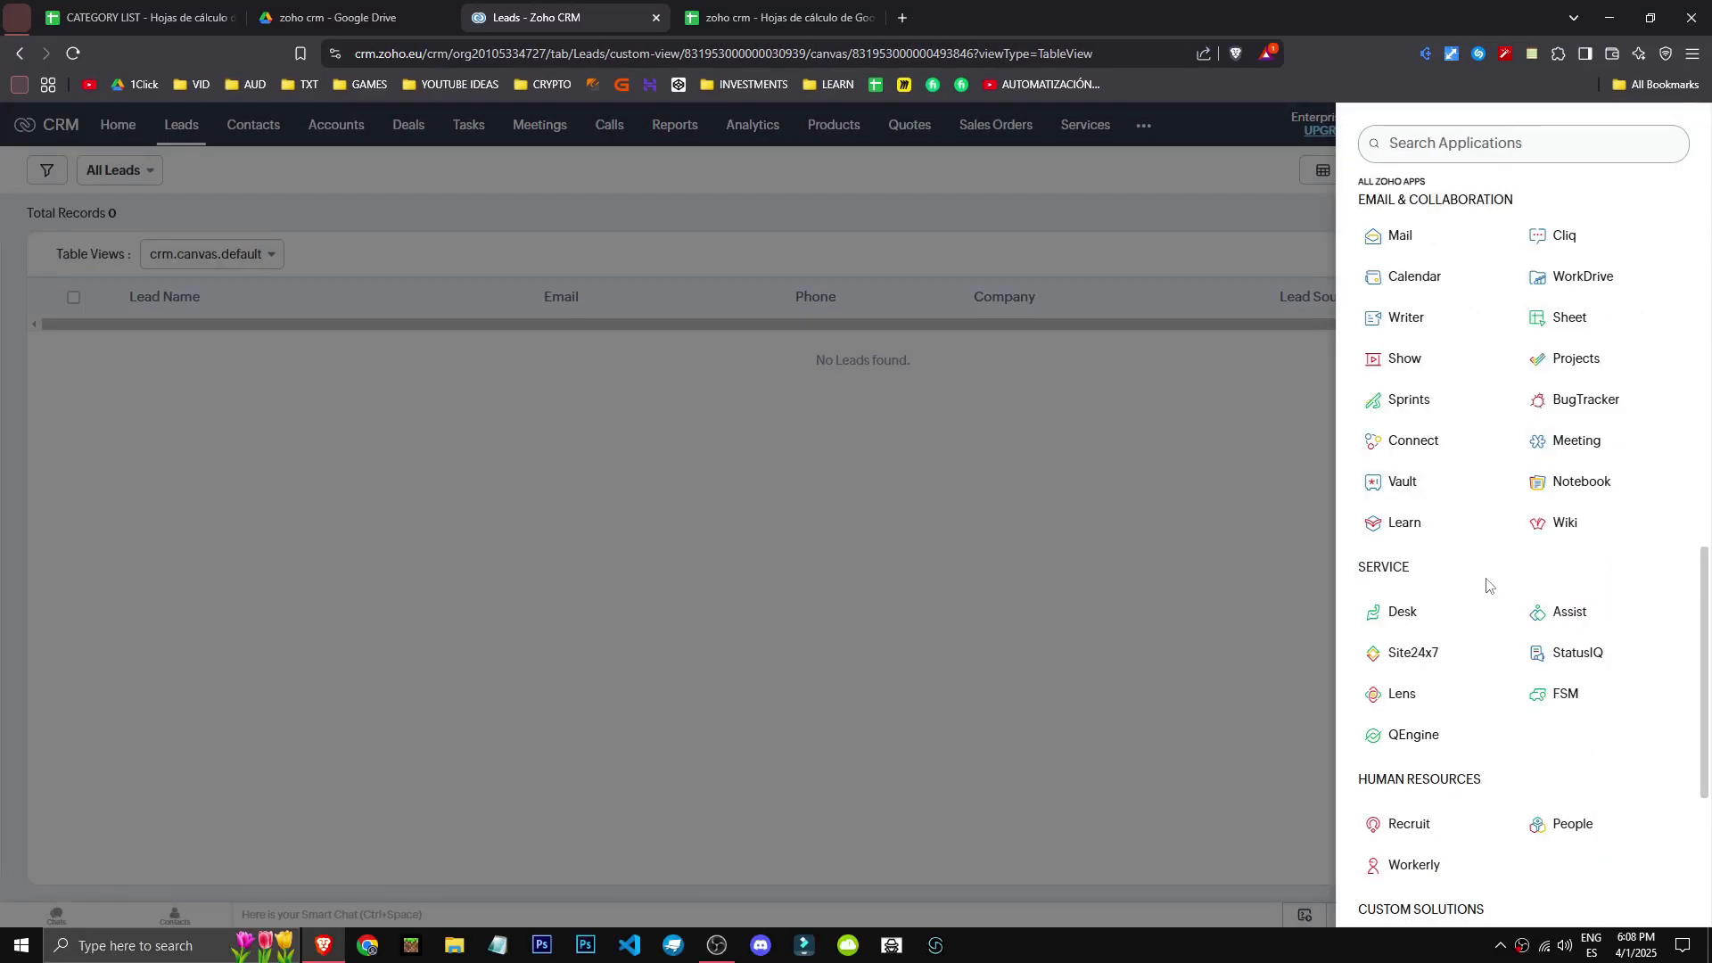
scroll(1558, 837, down, 4)
click(1045, 663)
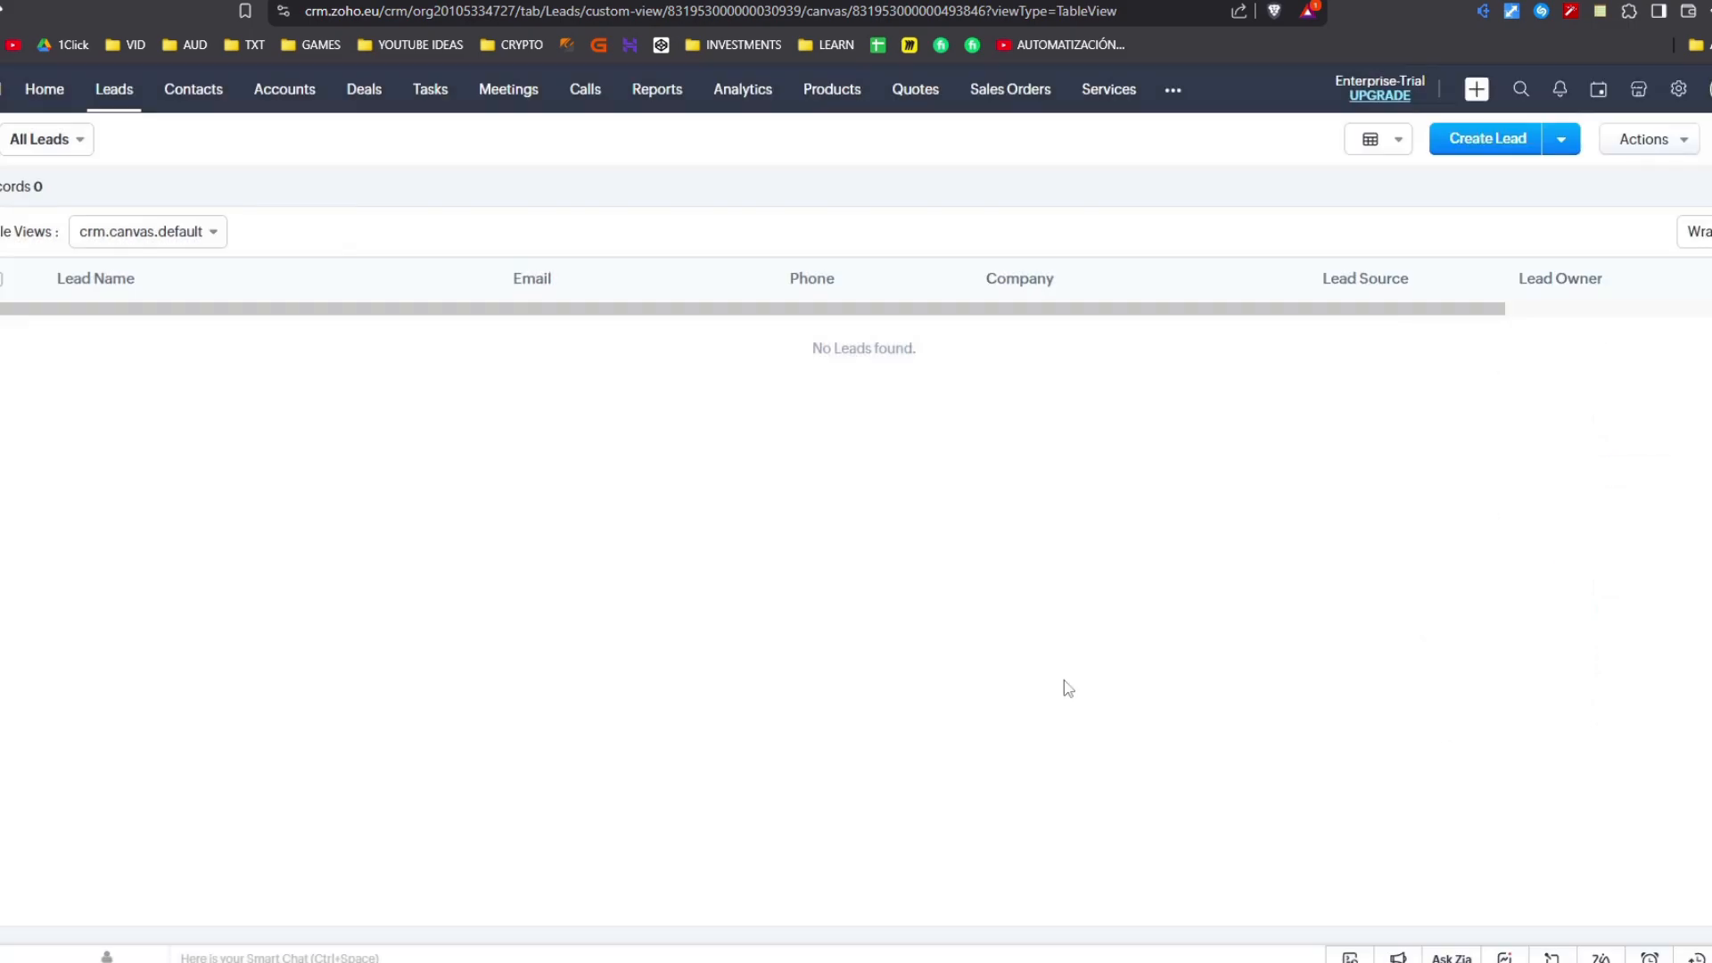
- Start a new lead and look over its Lead Owner, First Name, Email and Fax fields
click(1492, 143)
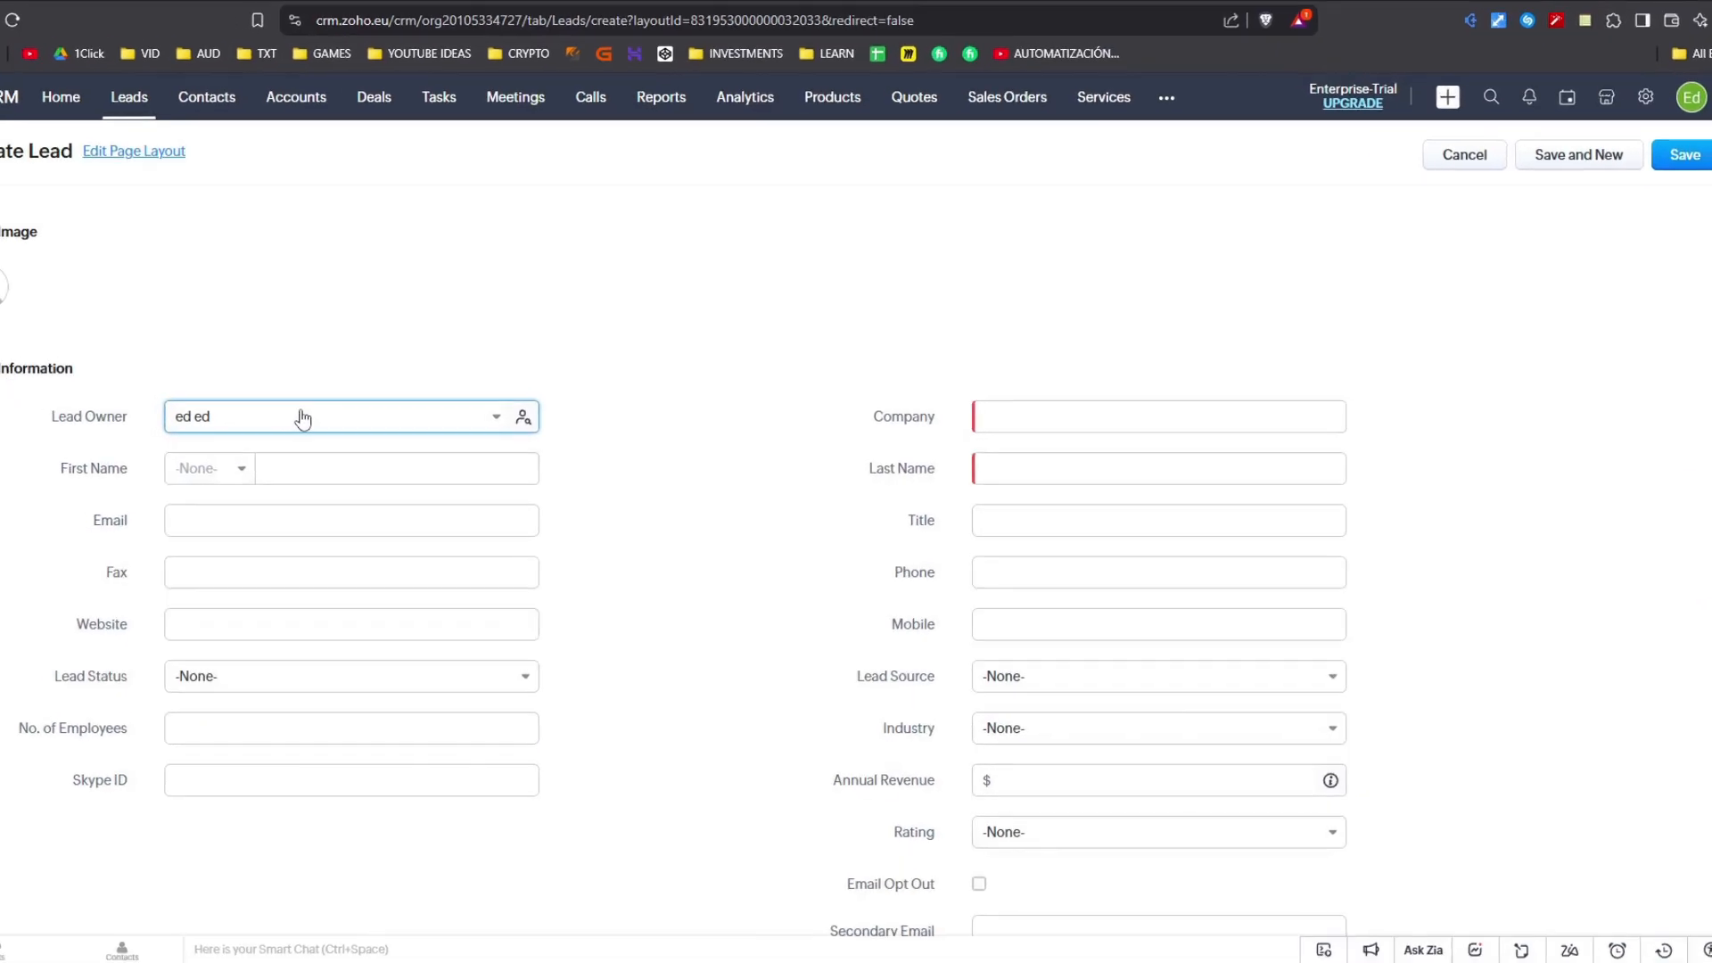
triple_click(283, 423)
click(350, 342)
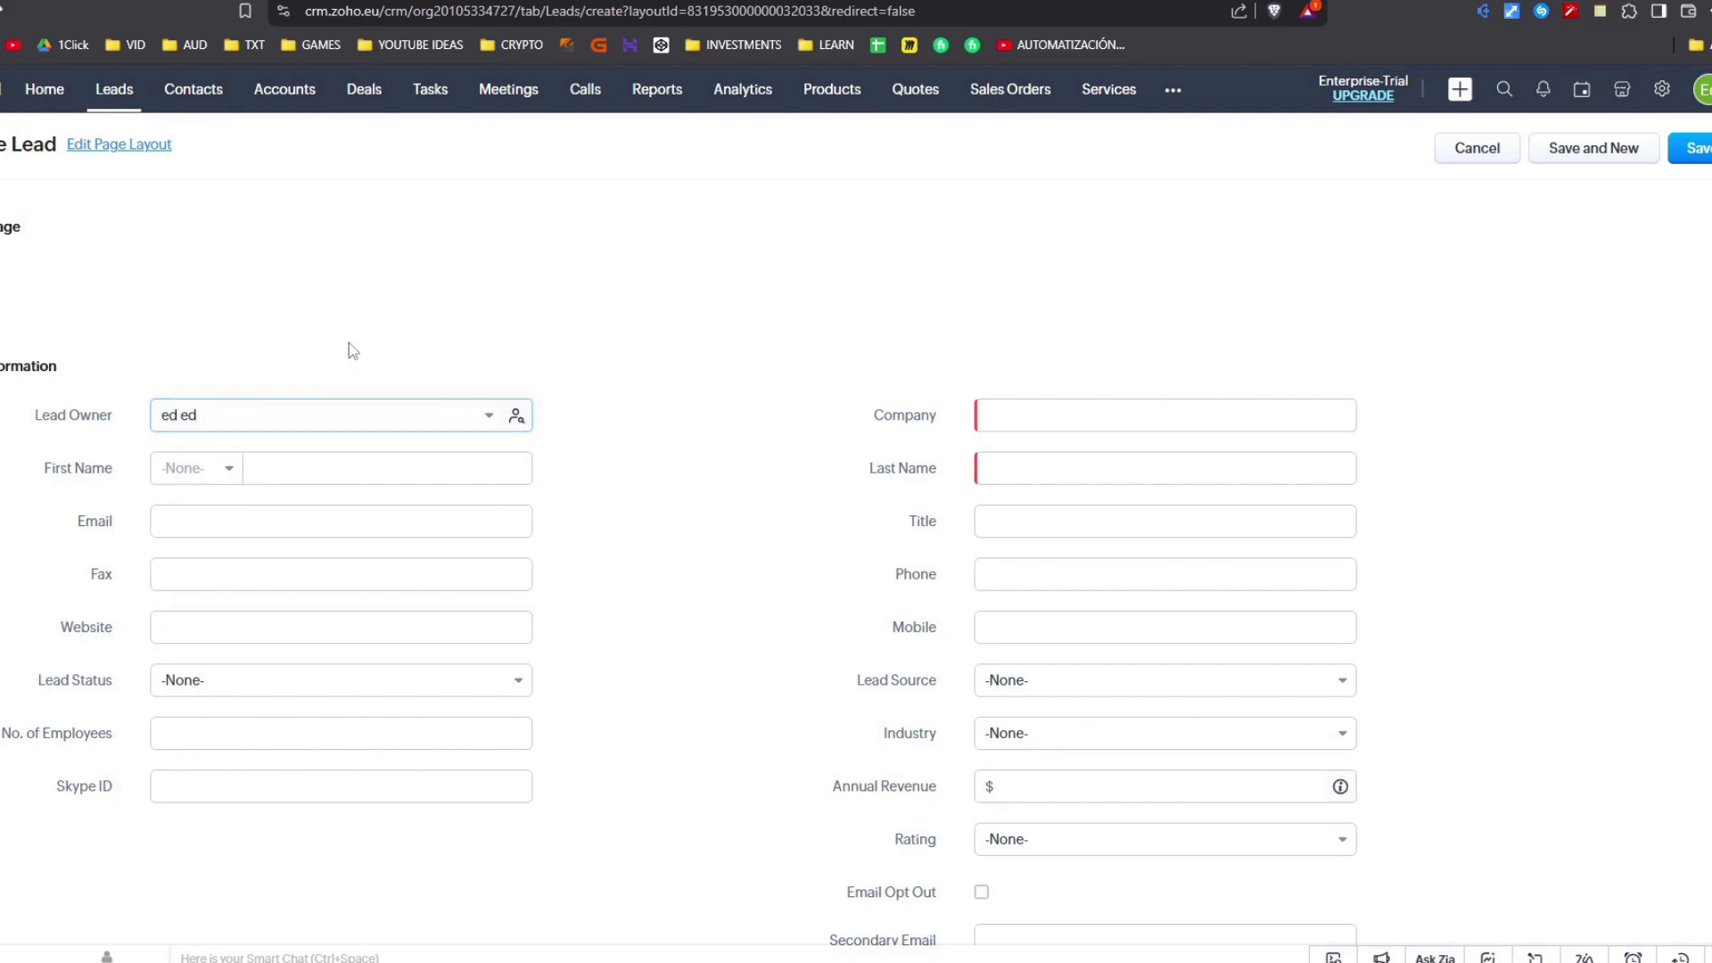
click(270, 474)
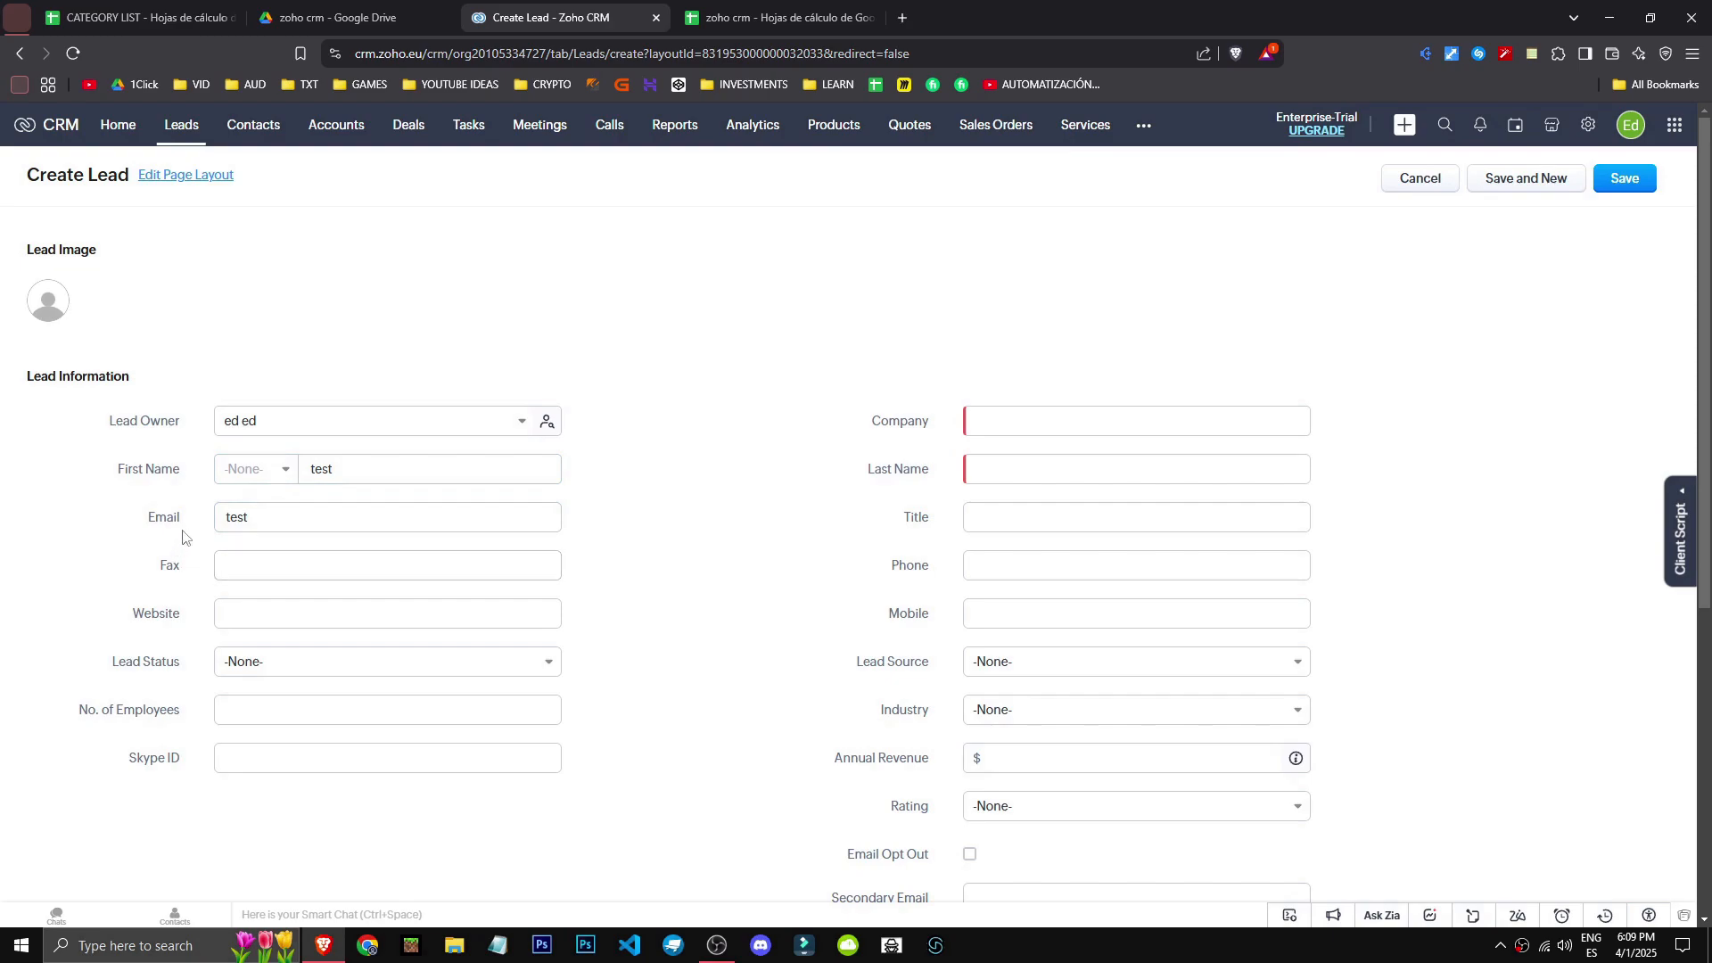
drag(256, 518, 145, 519)
click(54, 530)
drag(230, 572, 194, 572)
click(142, 606)
click(236, 571)
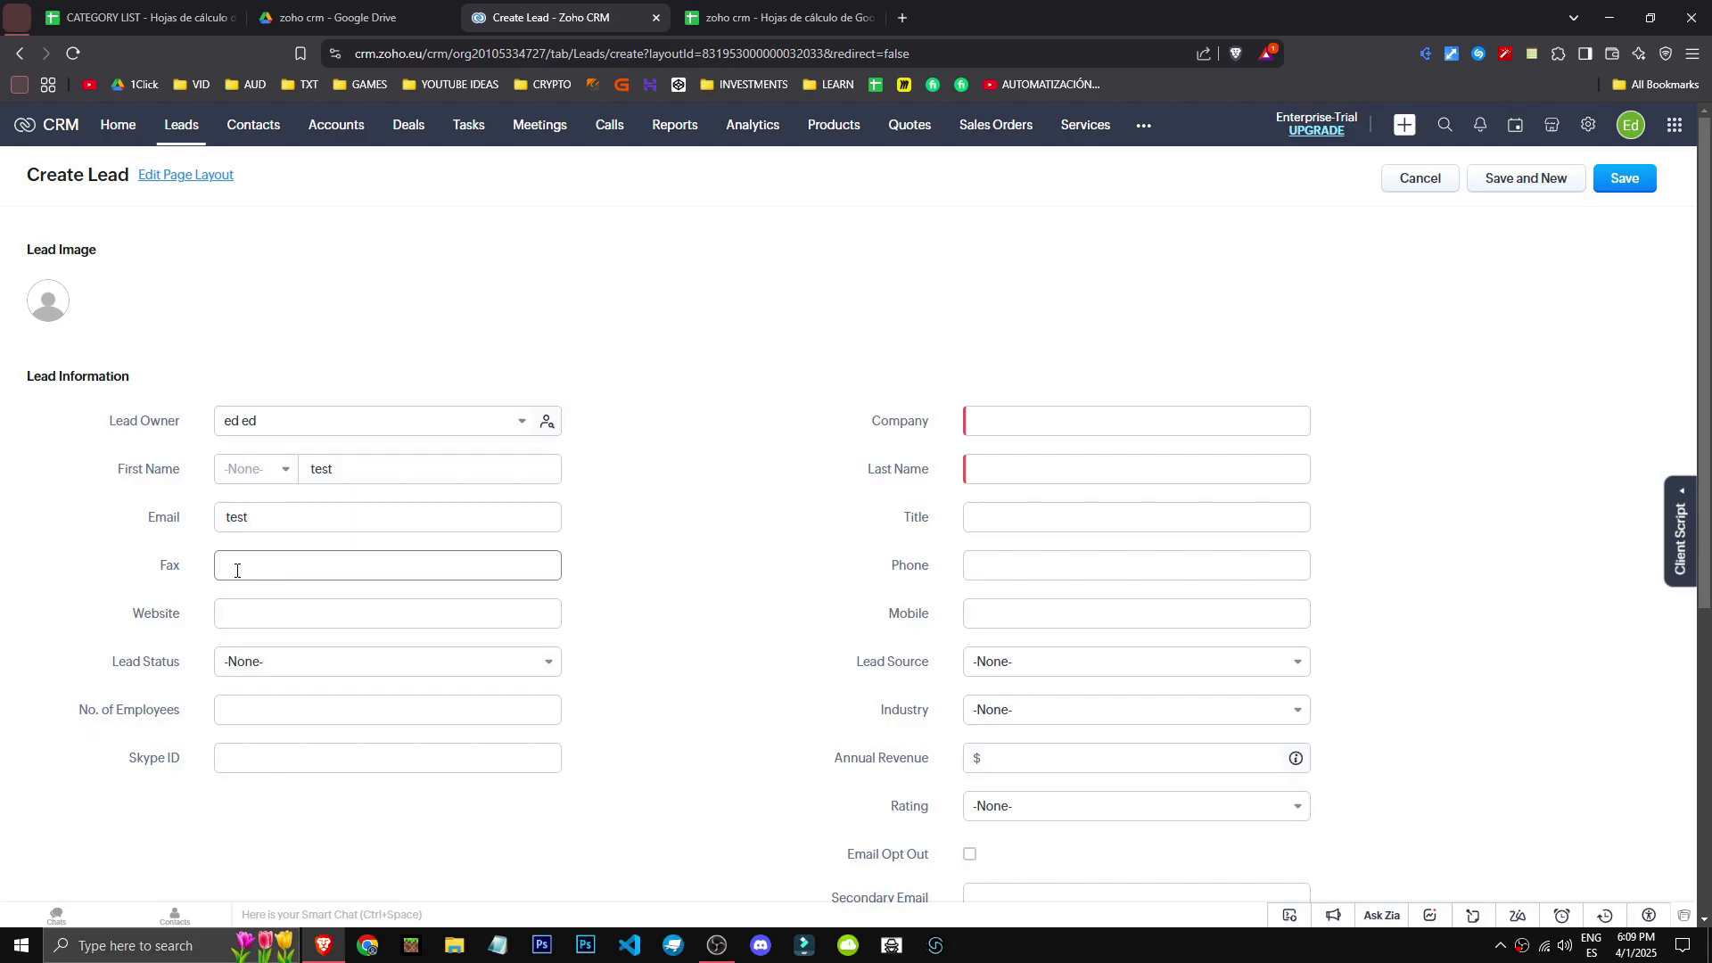
click(236, 614)
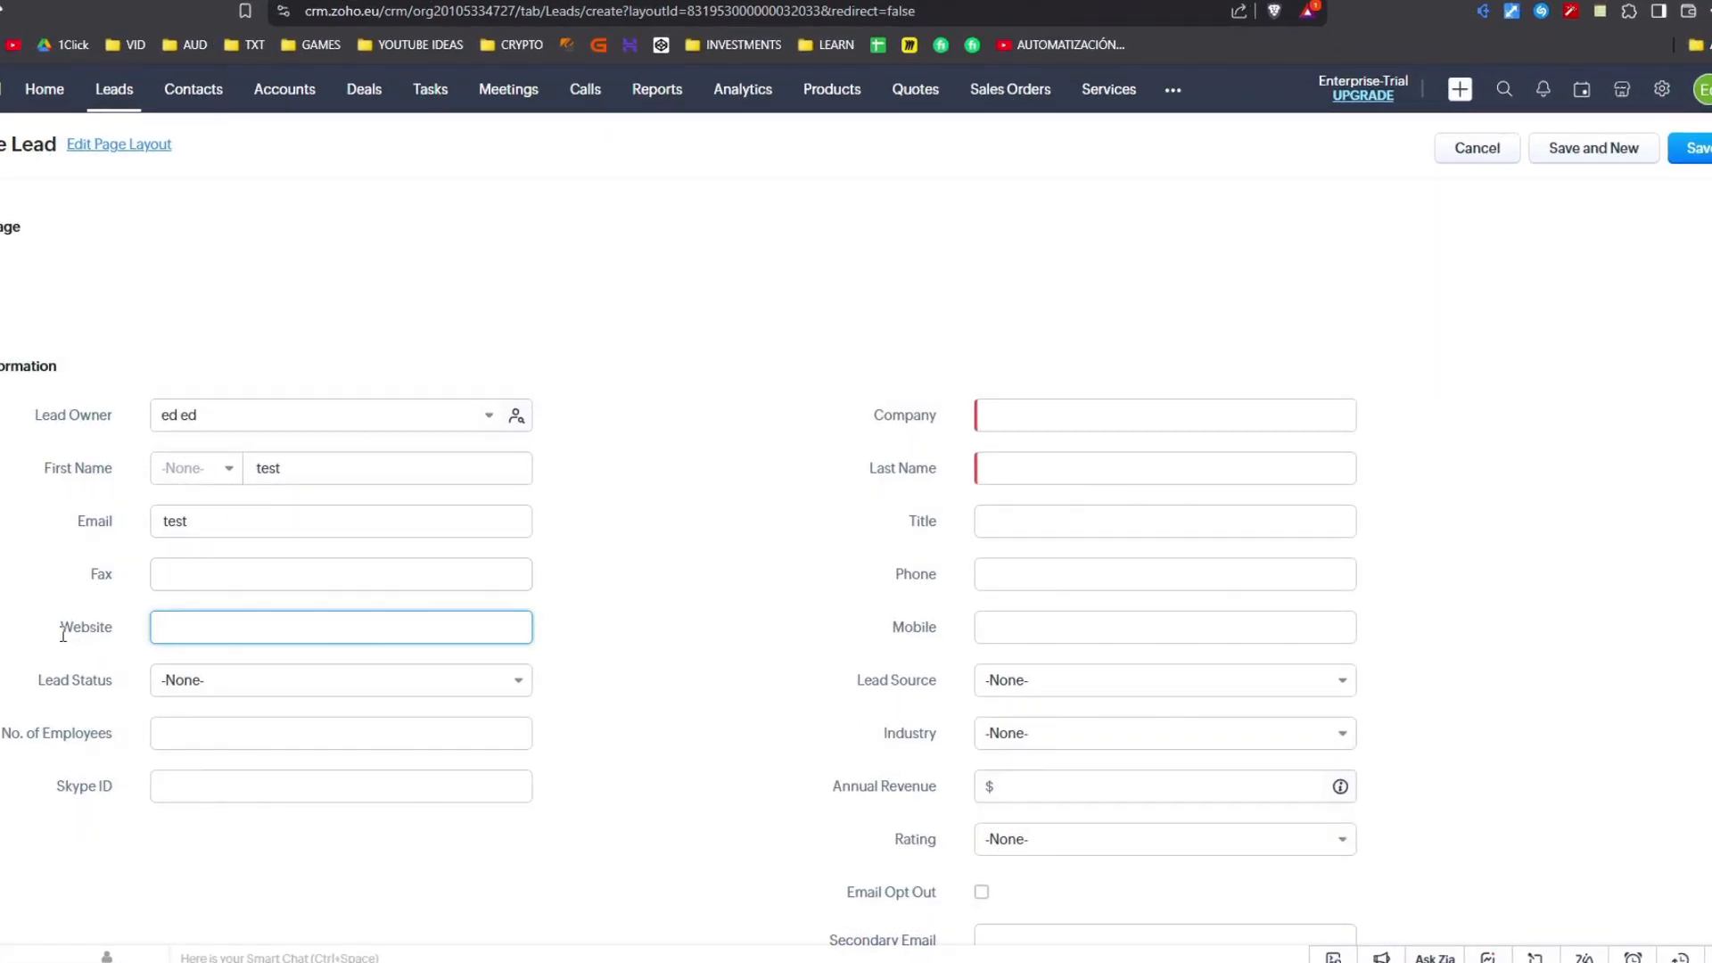
- Set the lead's Lead Status to Attempted to Contact
click(258, 682)
scroll(290, 896, down, 2)
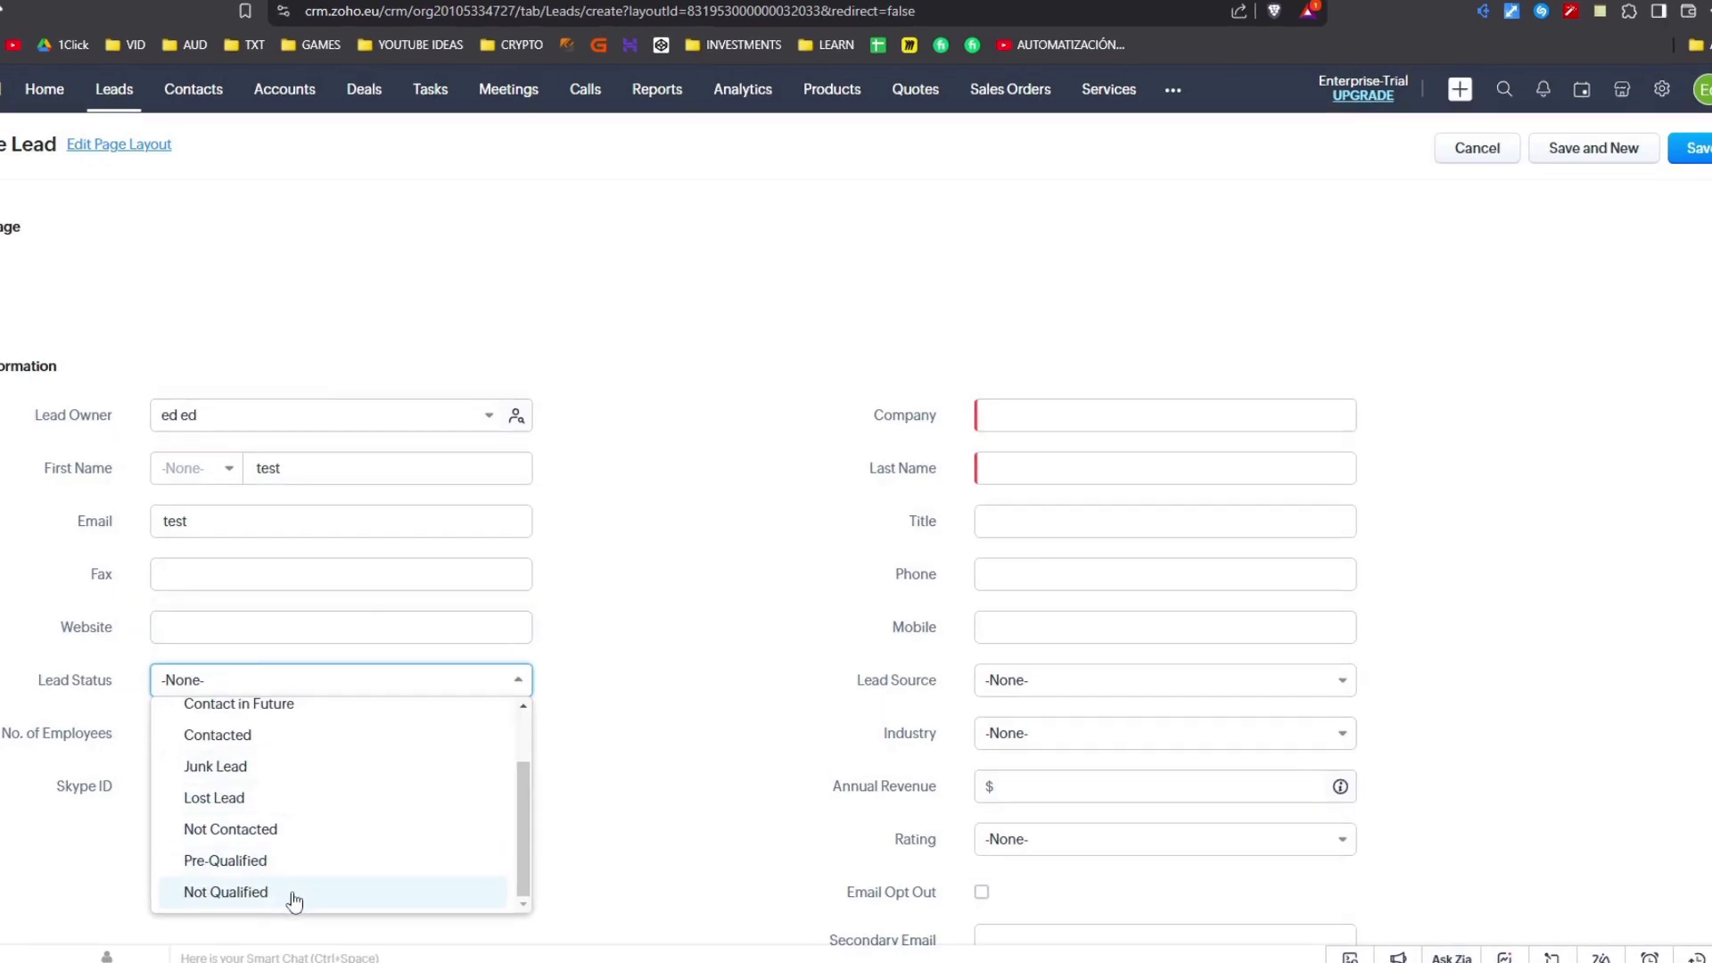
scroll(312, 802, up, 3)
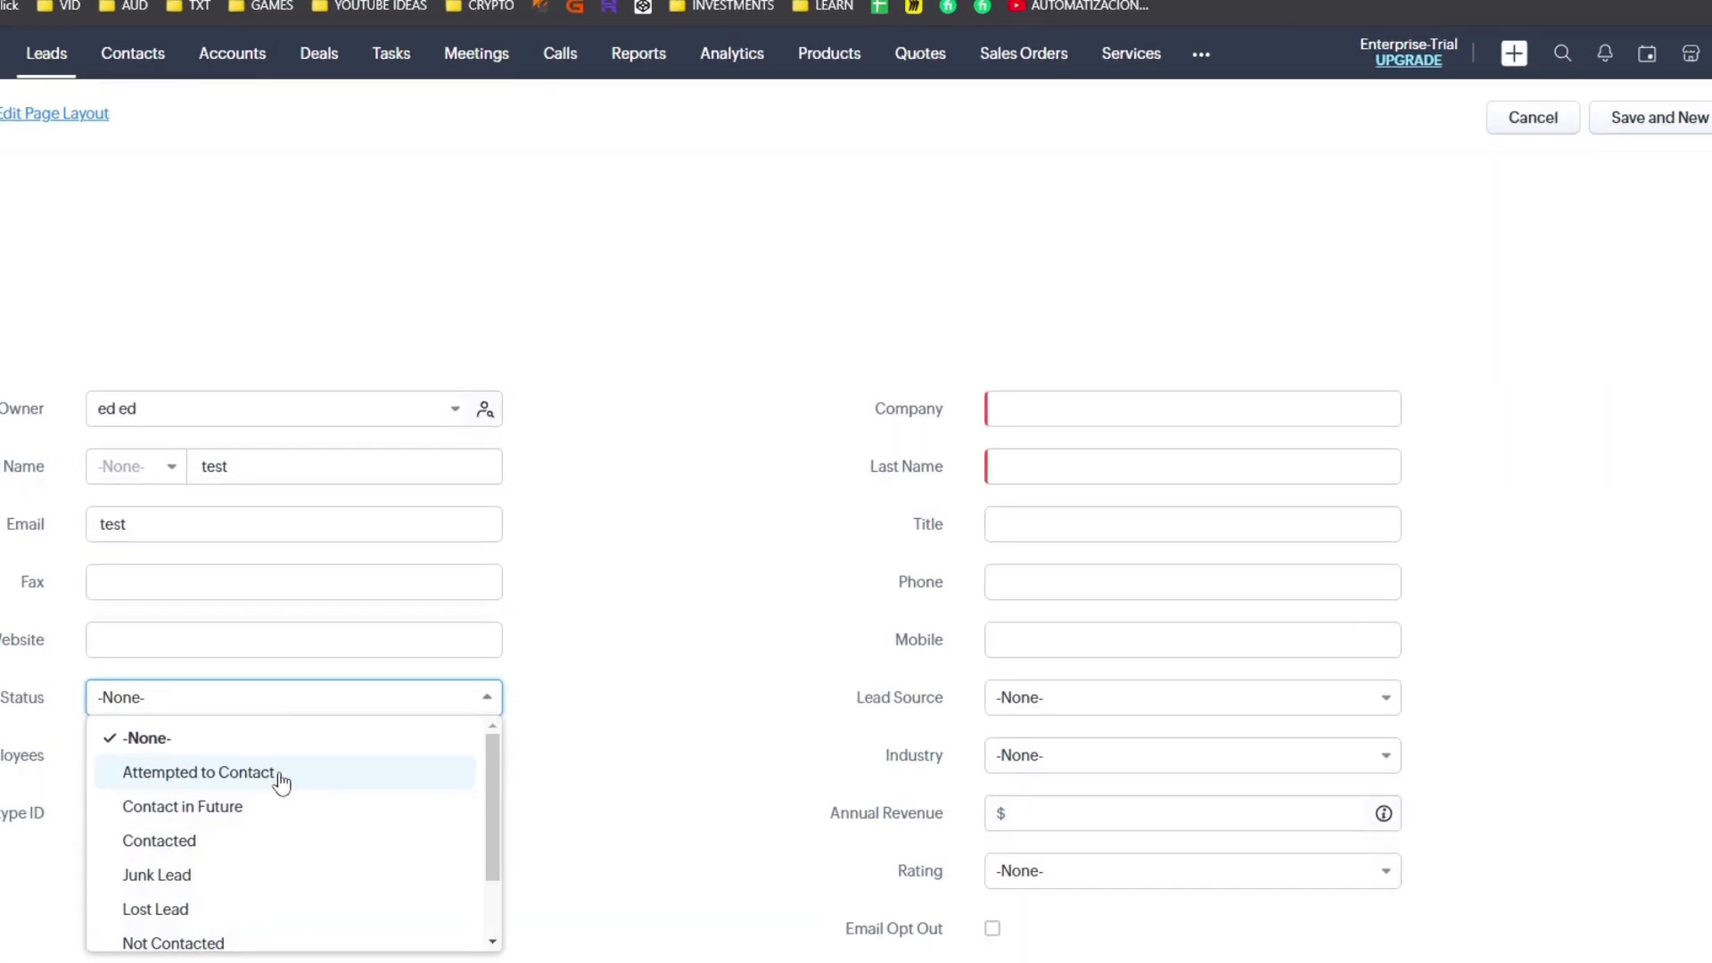
click(280, 773)
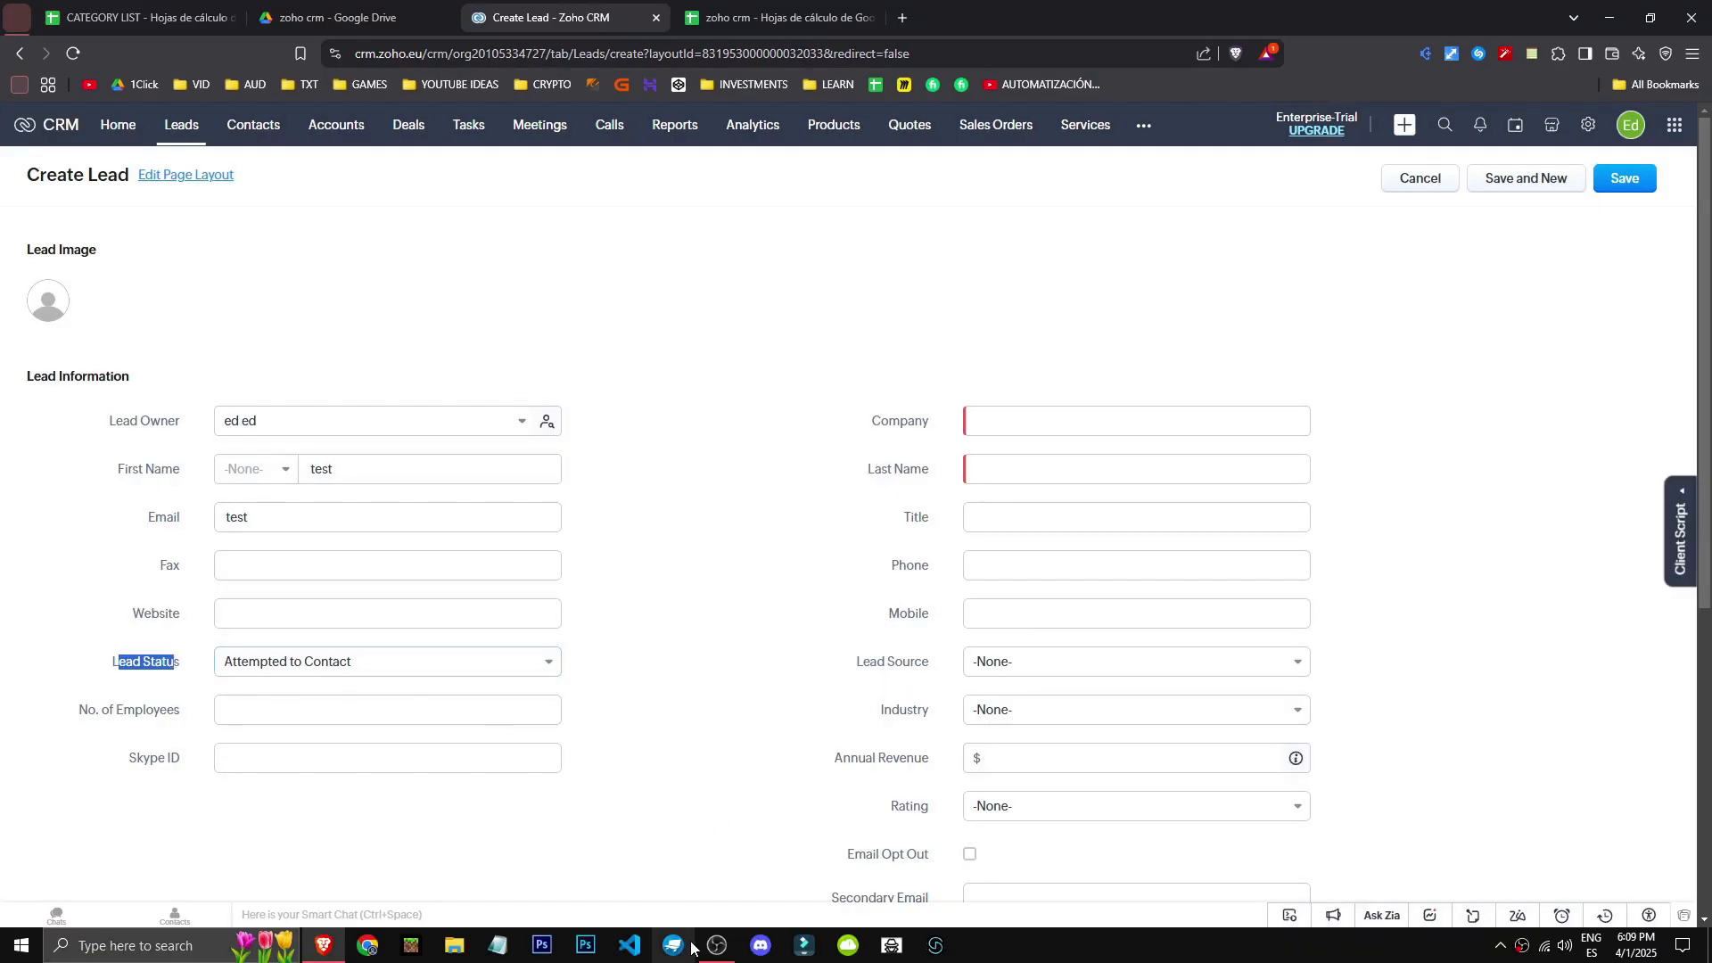
click(163, 685)
drag(72, 712, 185, 713)
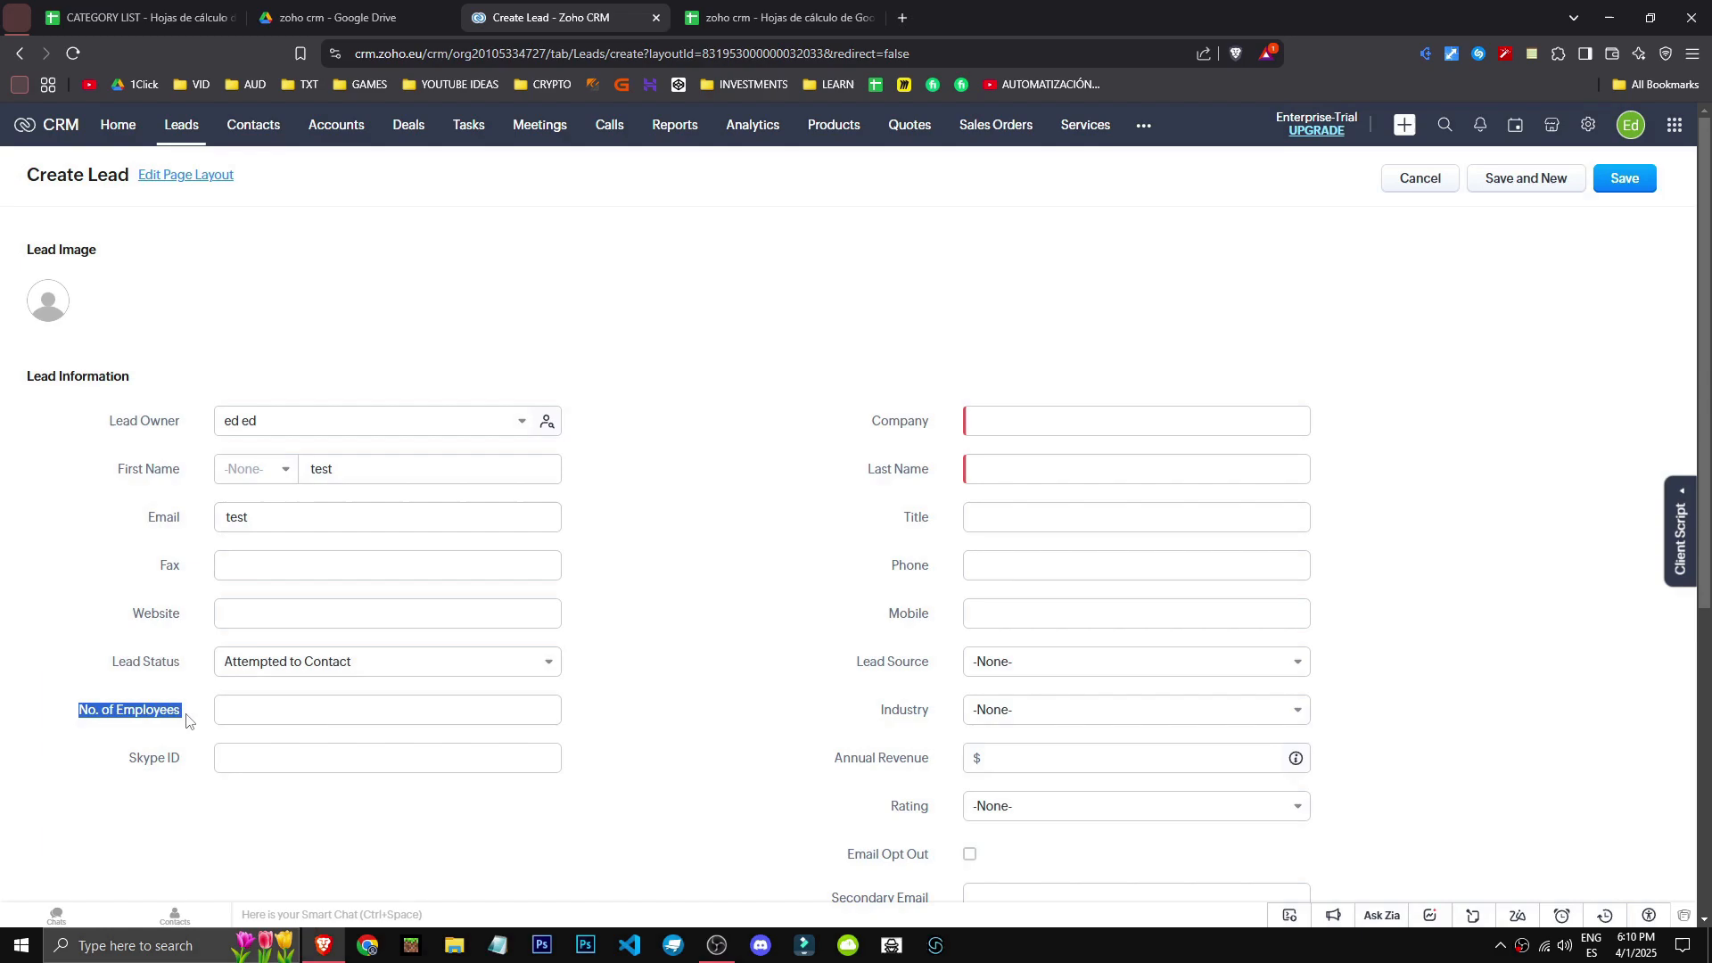
scroll(958, 418, down, 3)
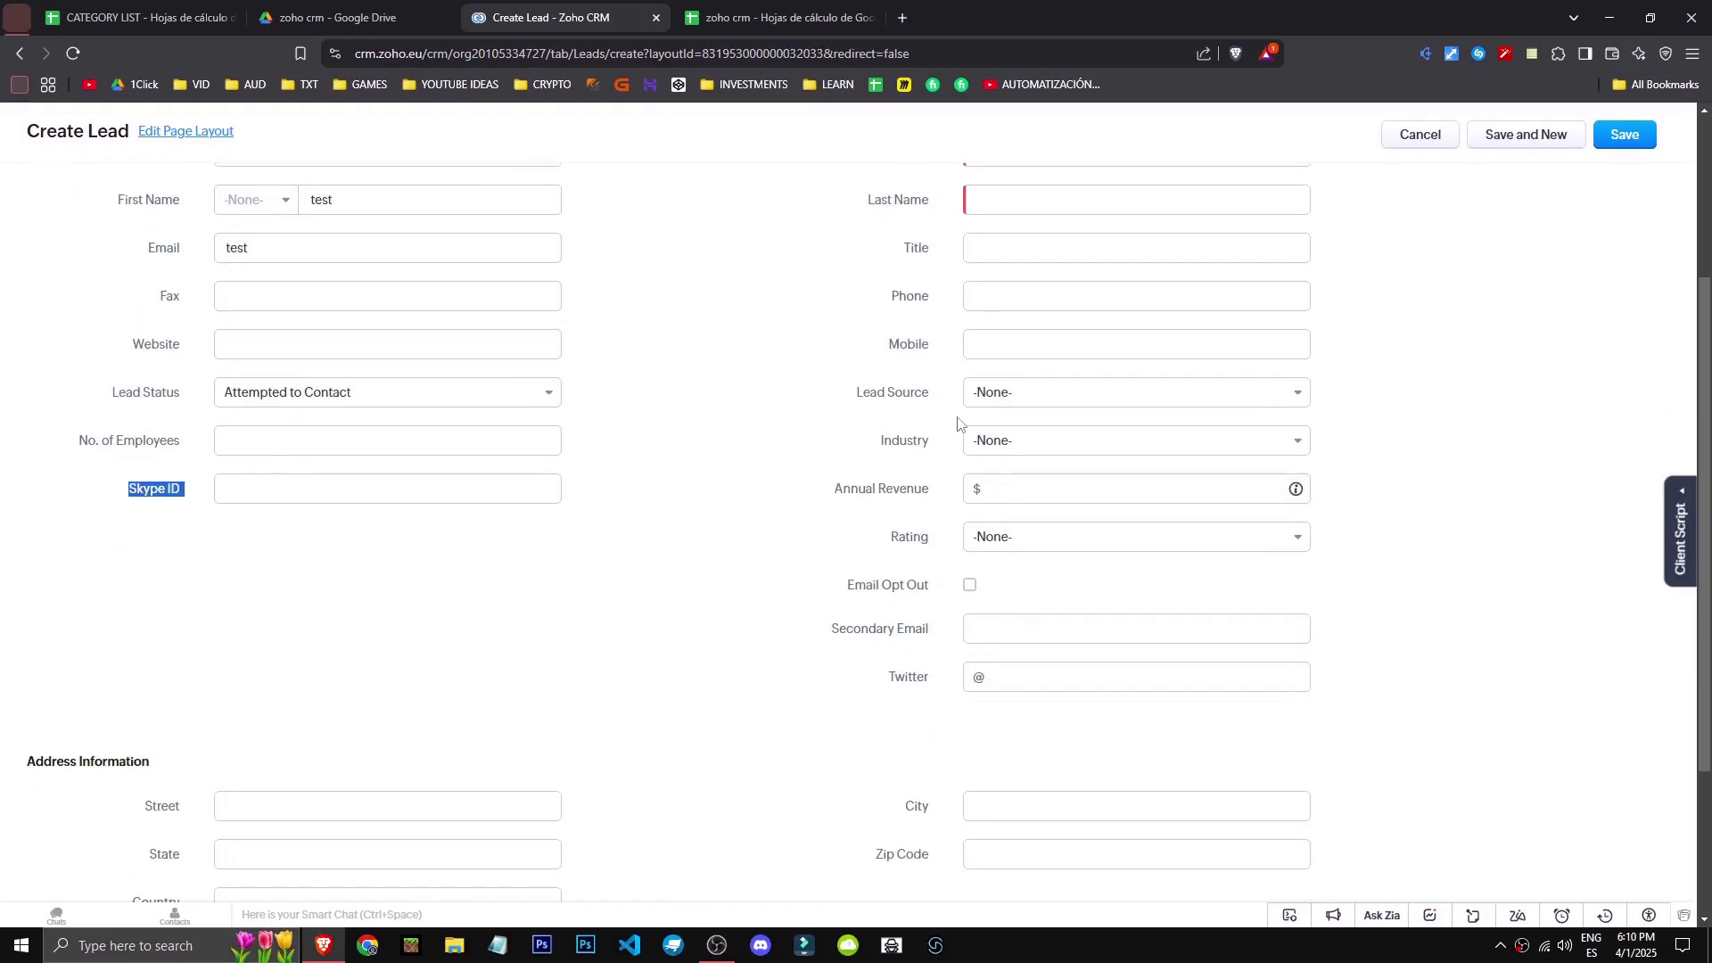
scroll(957, 418, up, 2)
- Fill in 'test' for the lead's Company and Last Name fields
click(1074, 332)
click(1046, 374)
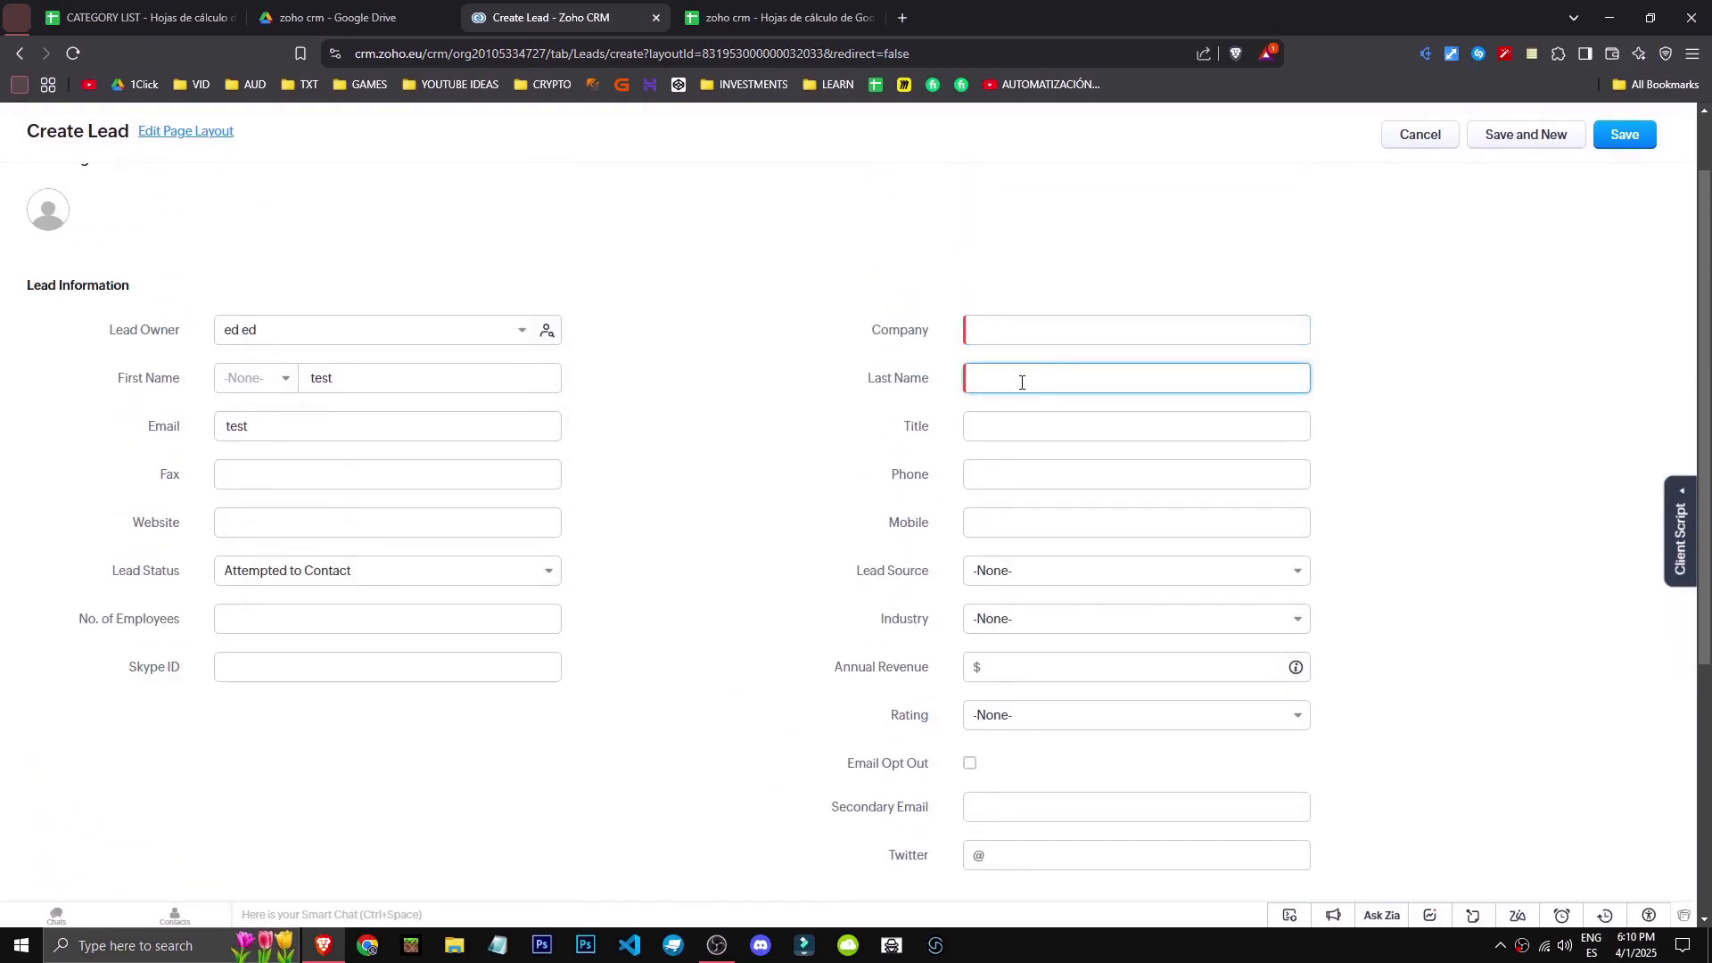
scroll(538, 638, down, 3)
scroll(1062, 577, up, 1)
click(1062, 571)
click(1029, 524)
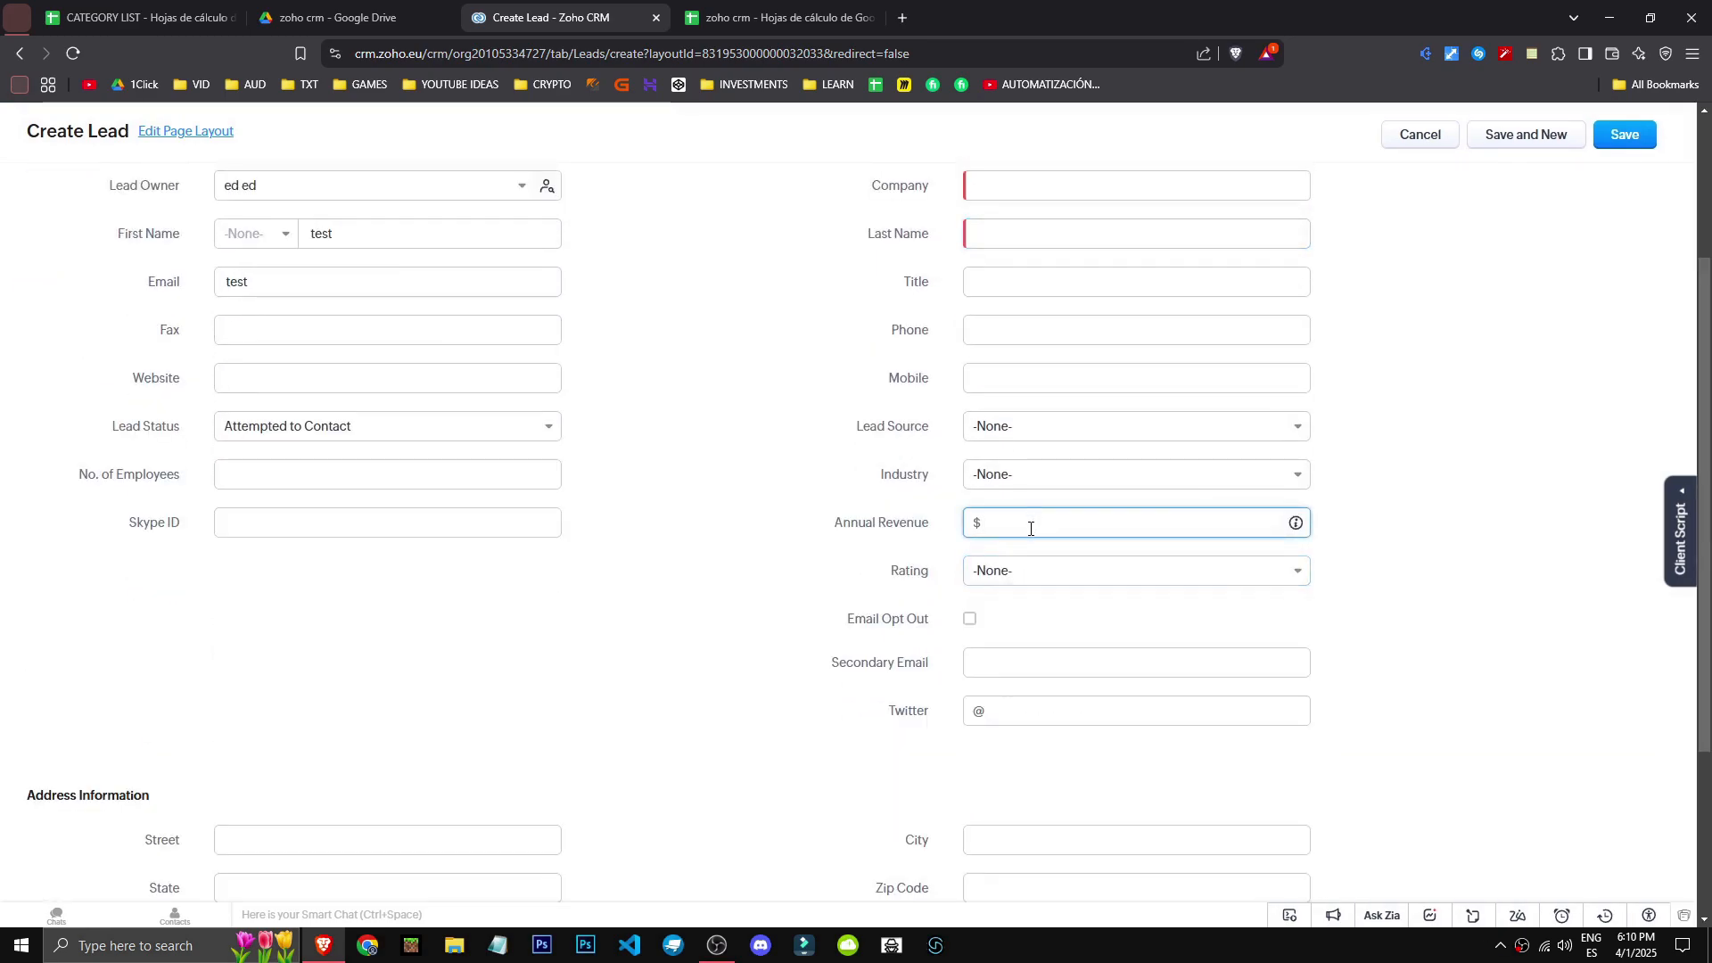
scroll(697, 616, down, 3)
click(1358, 283)
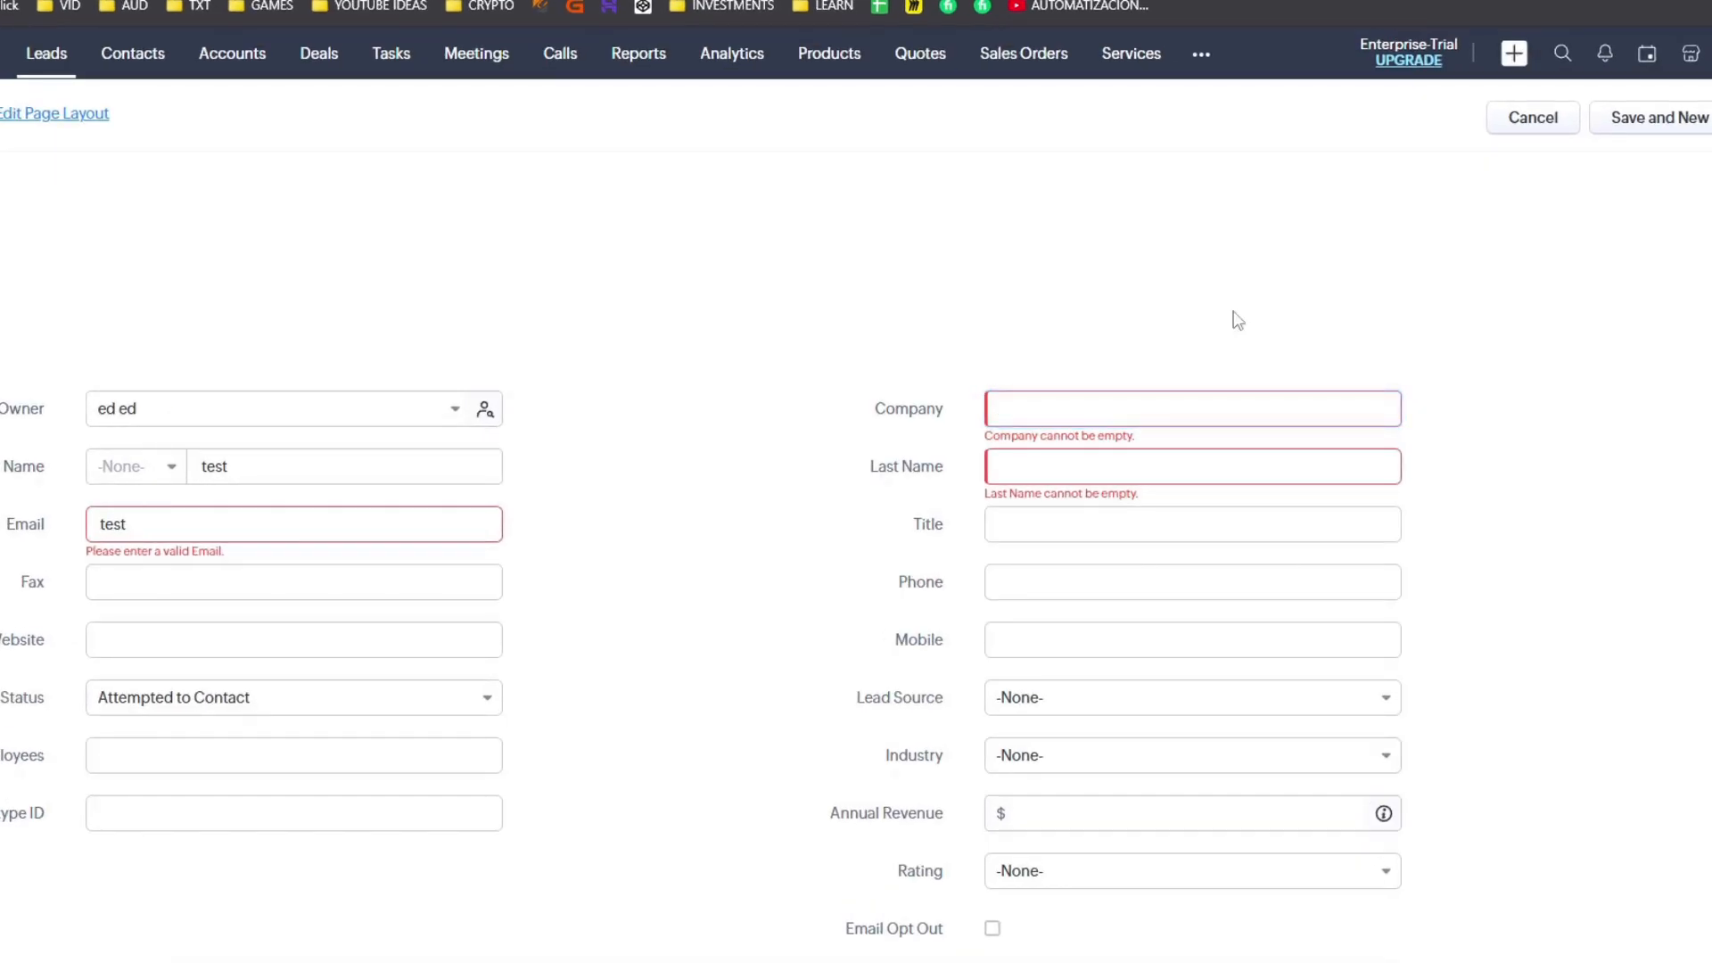
text(test)
click(1083, 467)
text(test)
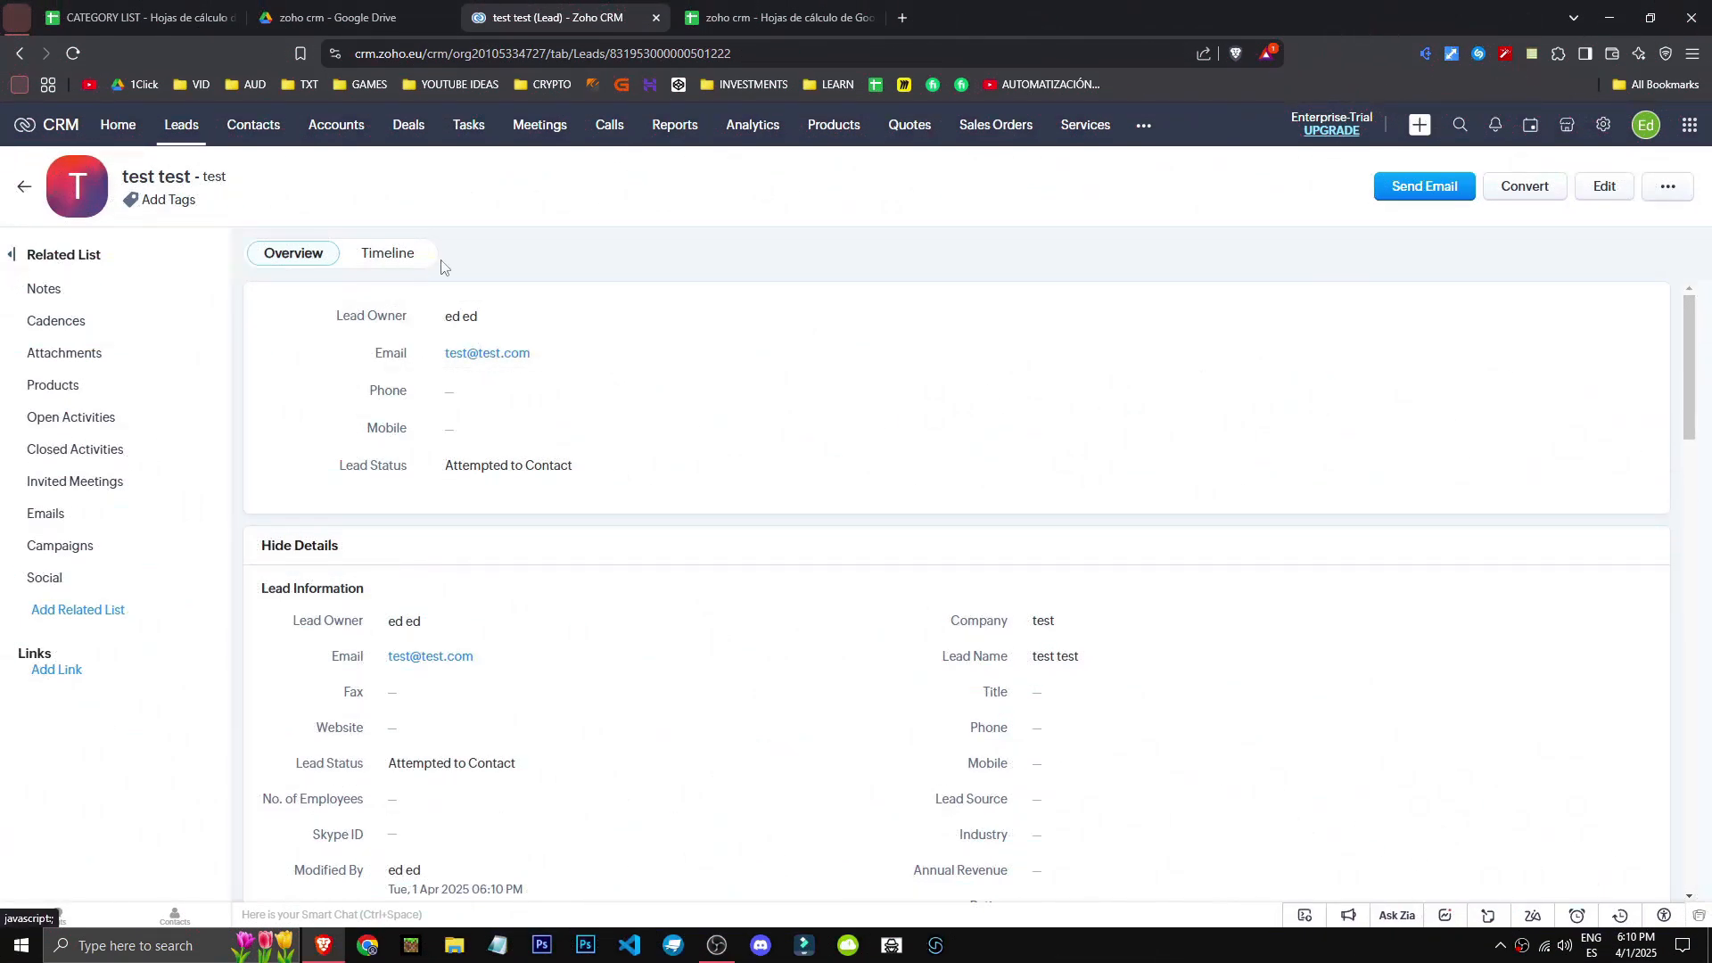
scroll(648, 541, down, 3)
scroll(649, 543, down, 6)
drag(1689, 535, 1644, 278)
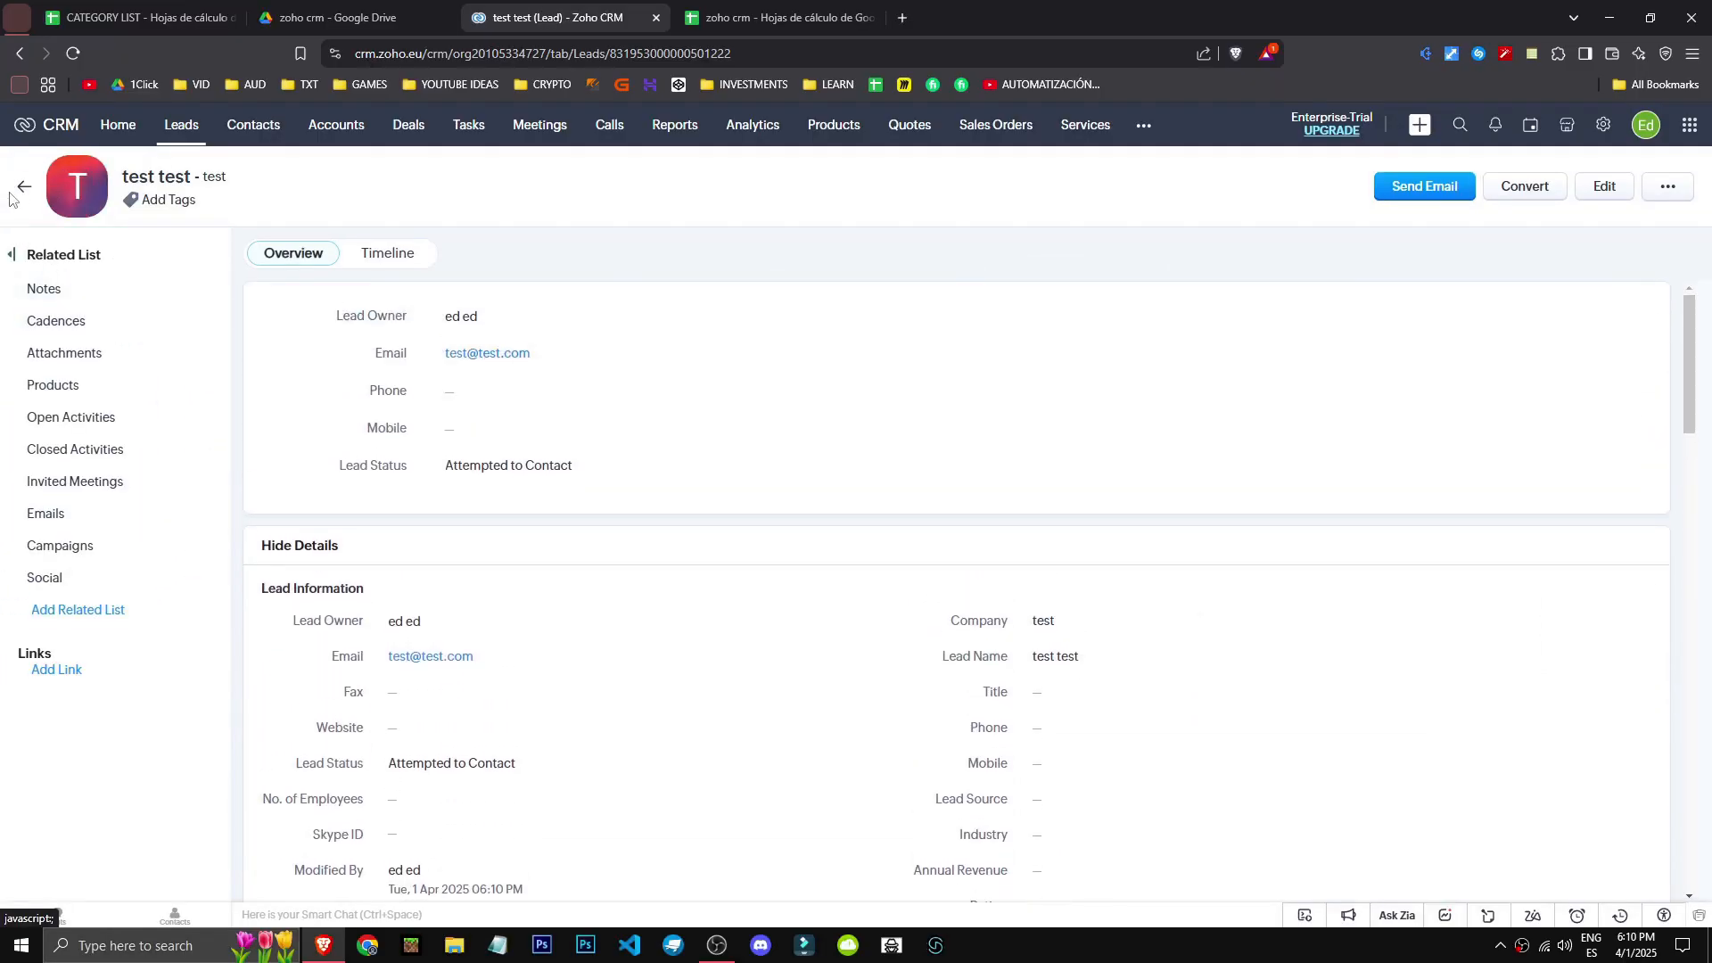
click(13, 191)
click(563, 340)
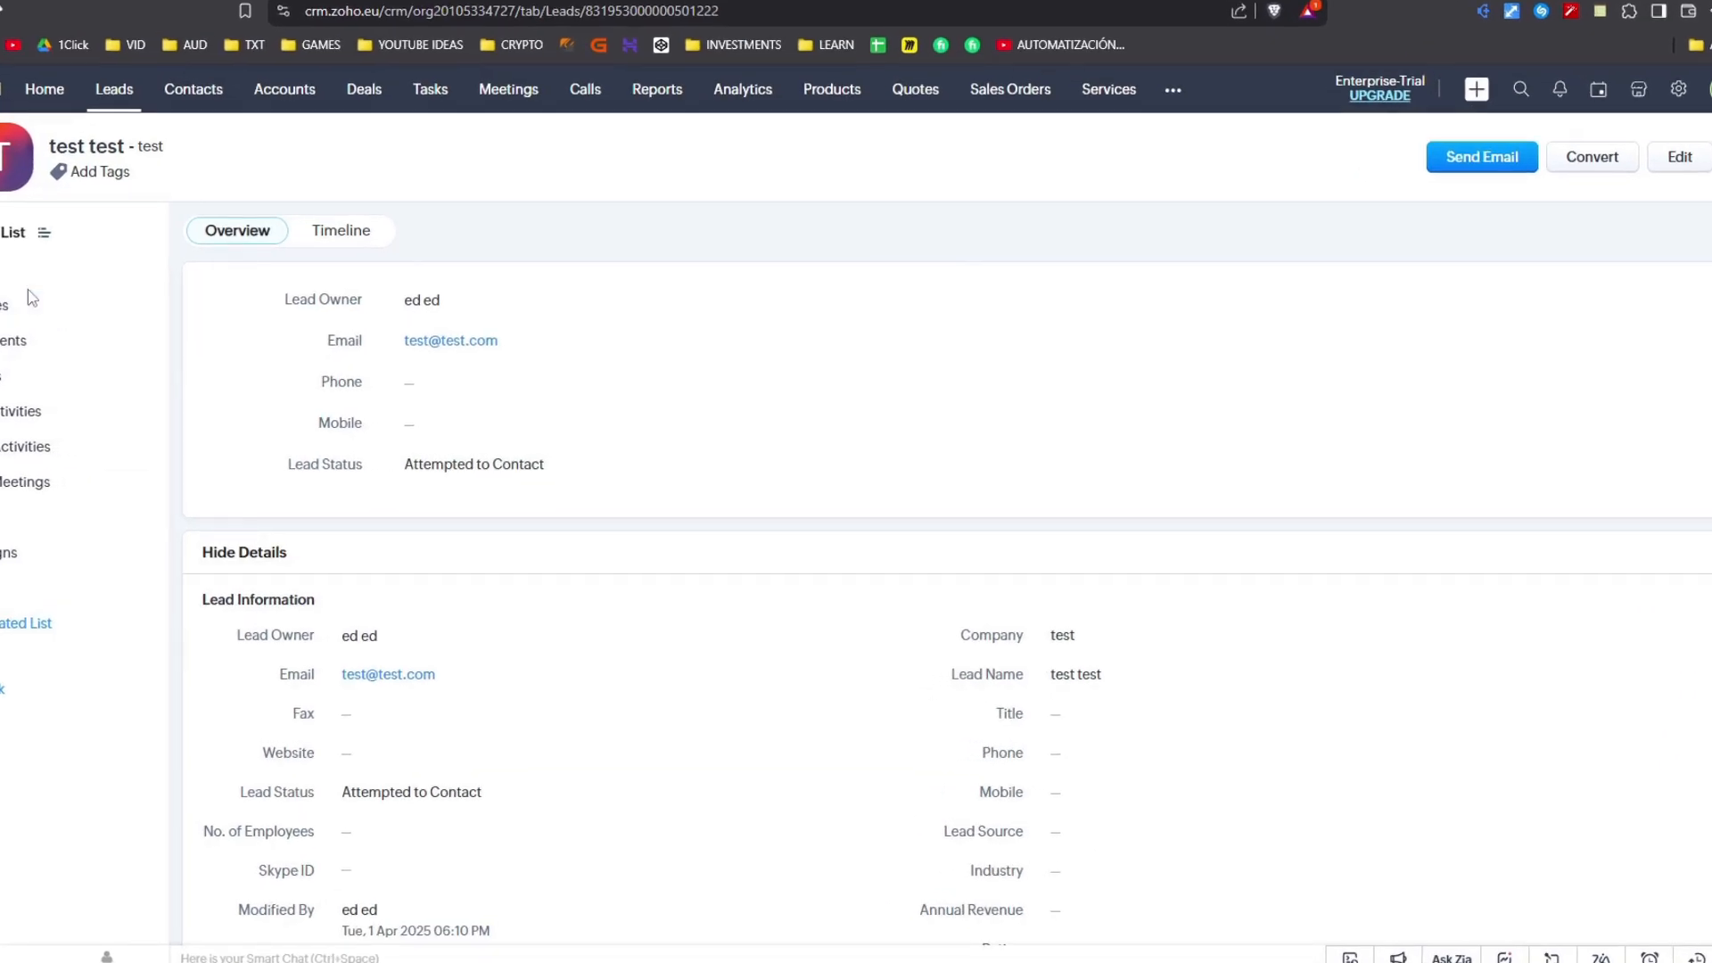
mouse_move(29, 275)
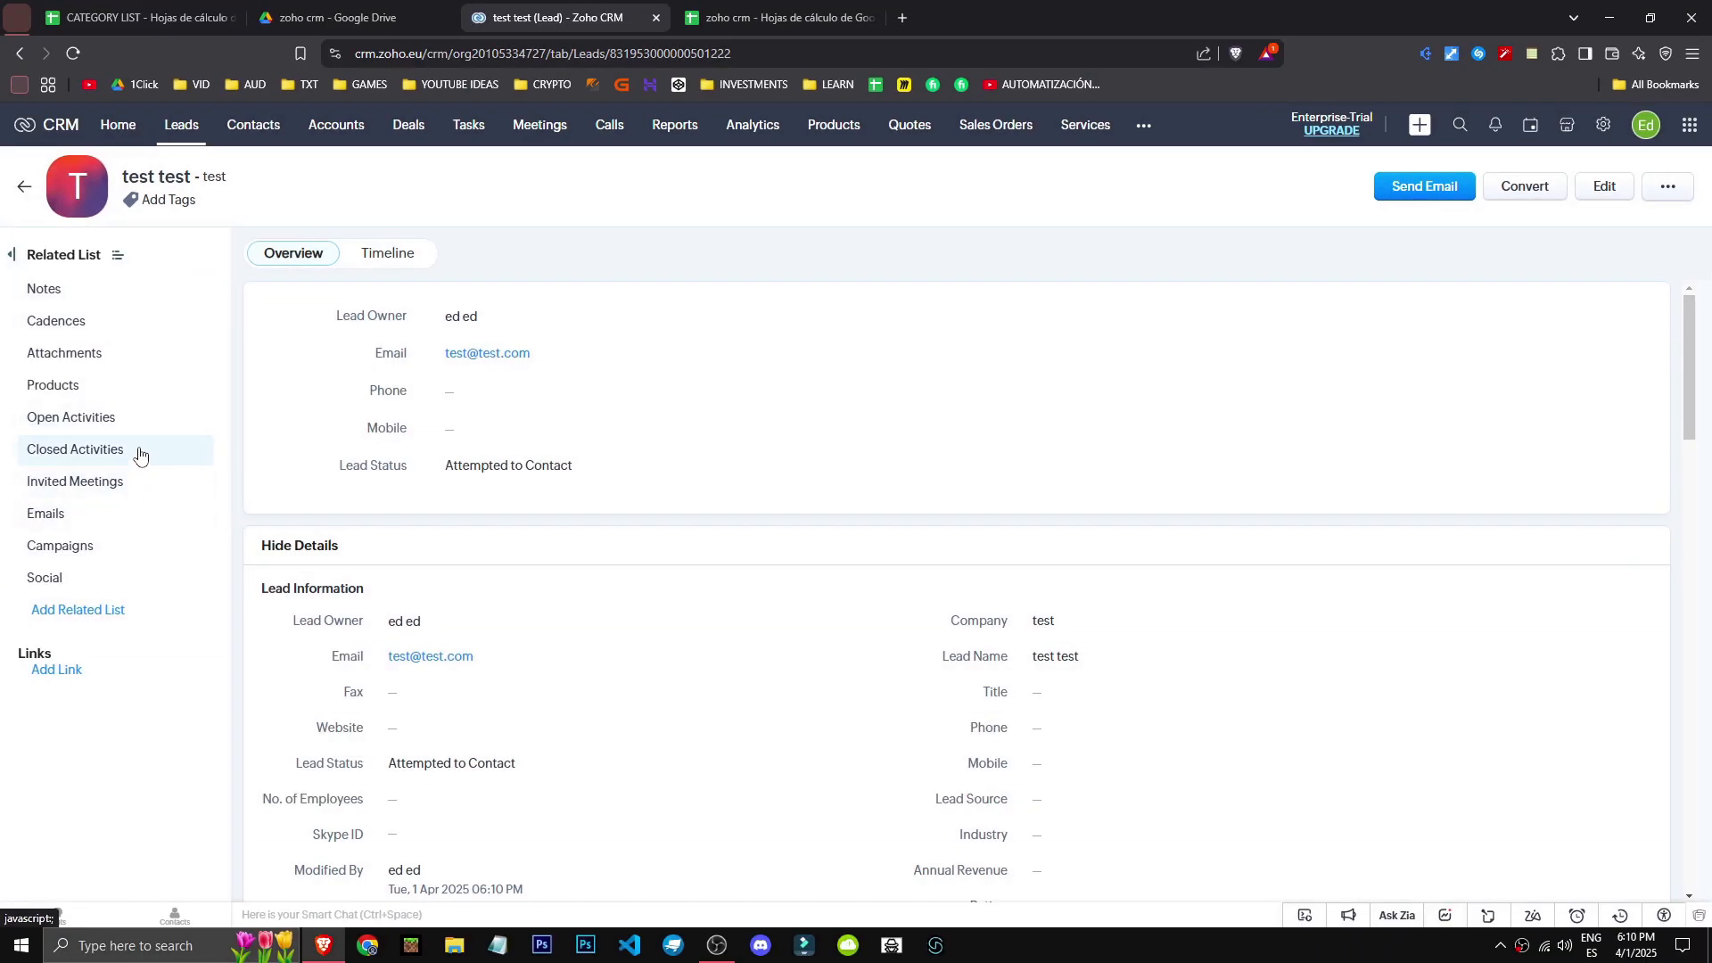
click(141, 455)
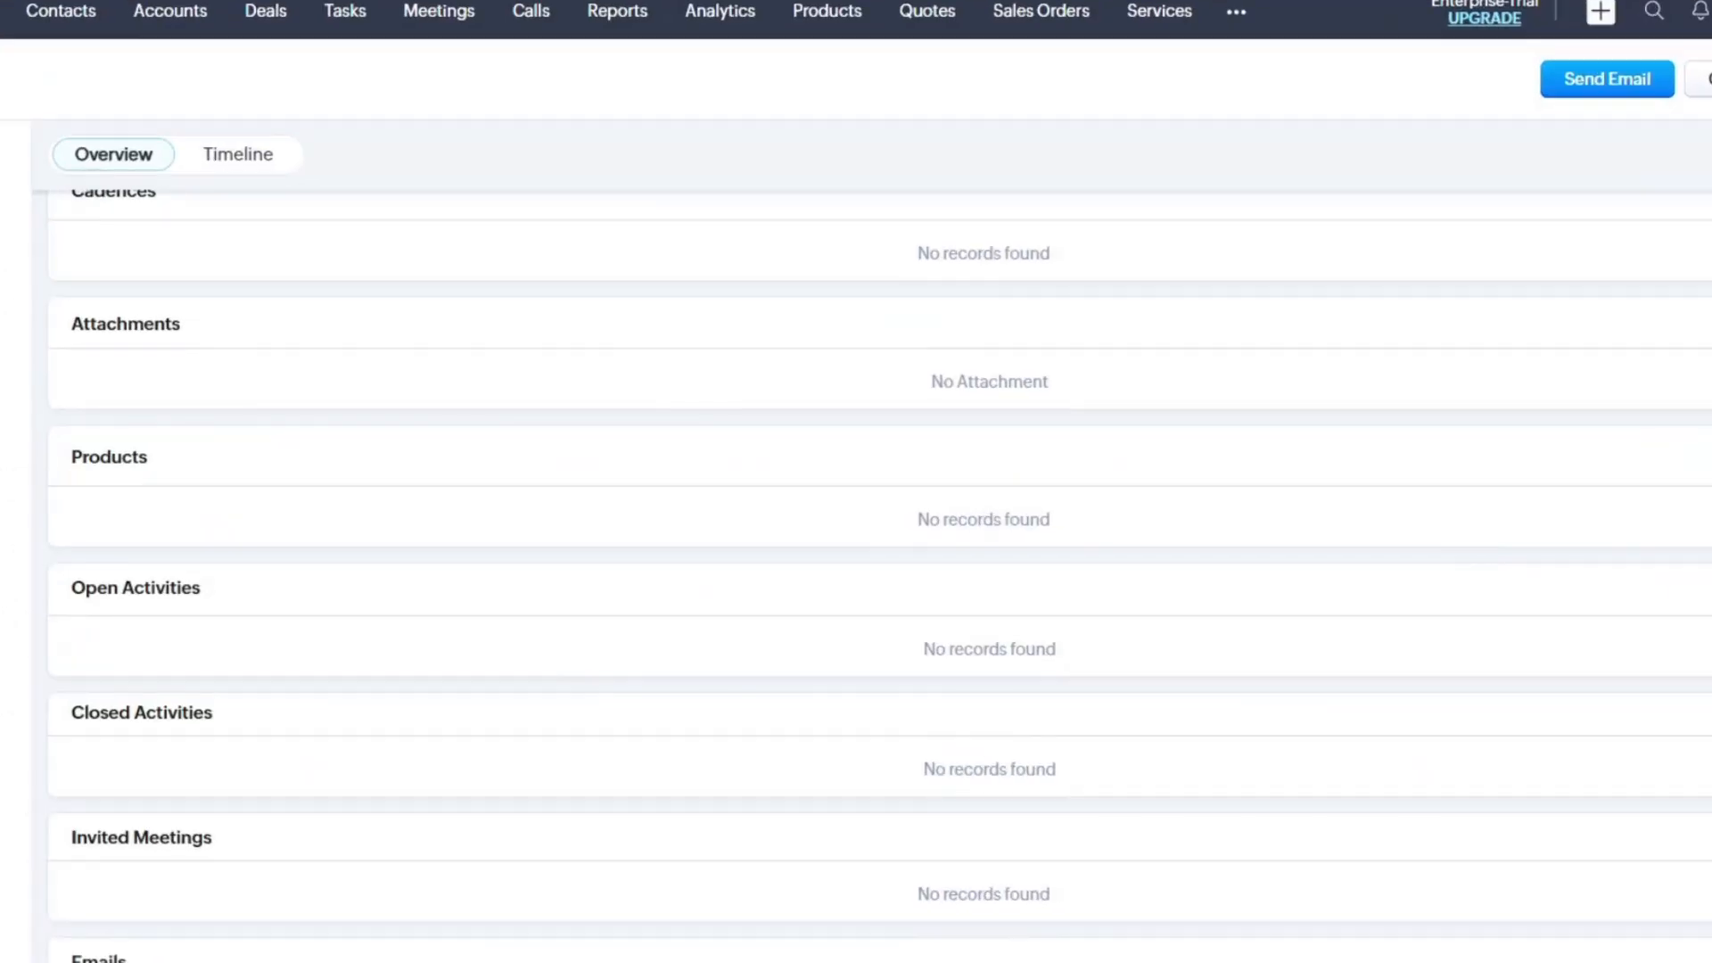
click(1607, 563)
mouse_move(1604, 655)
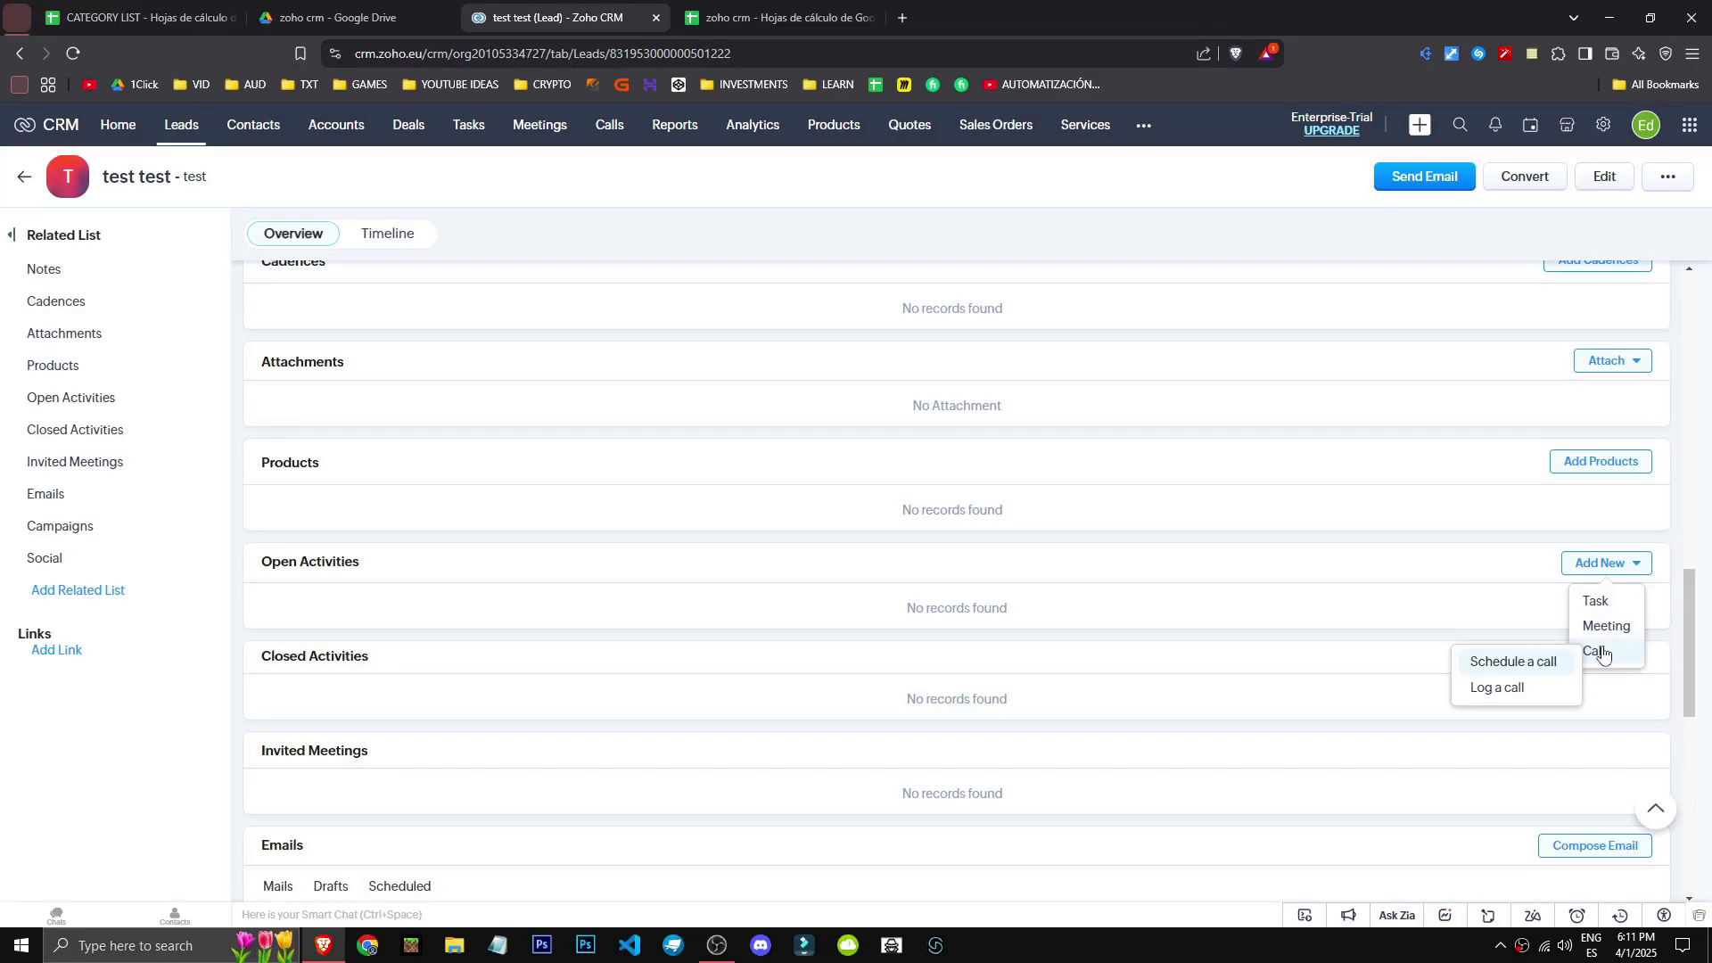
click(1528, 661)
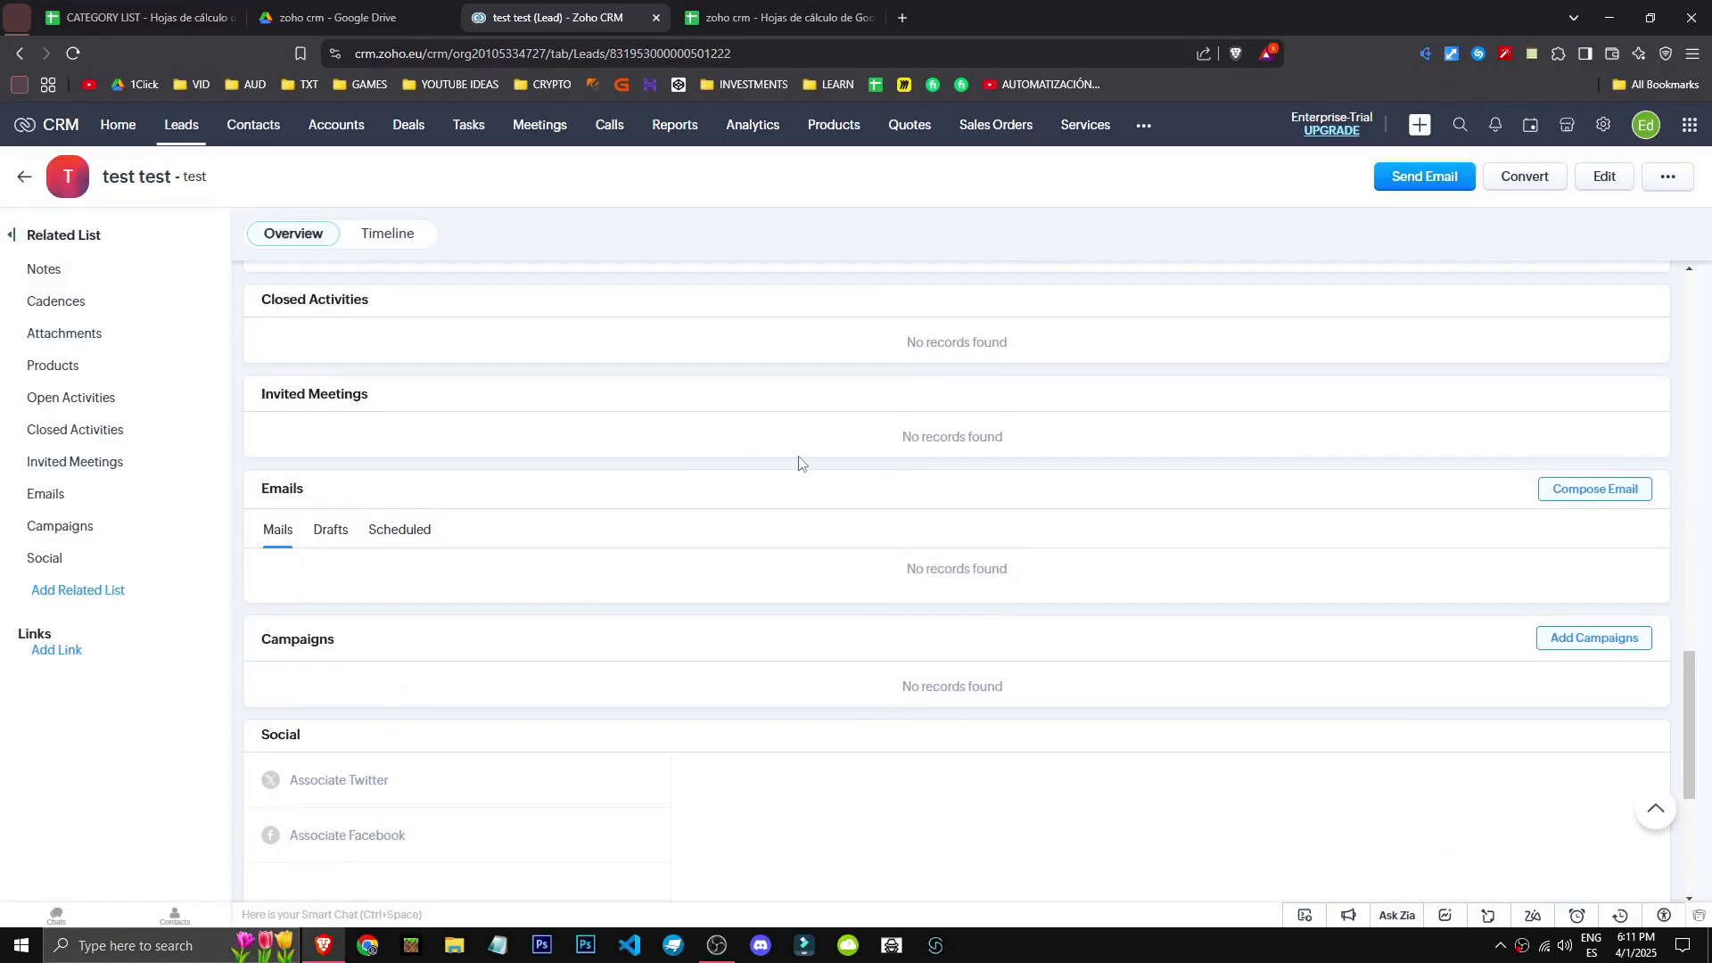
scroll(928, 553, down, 2)
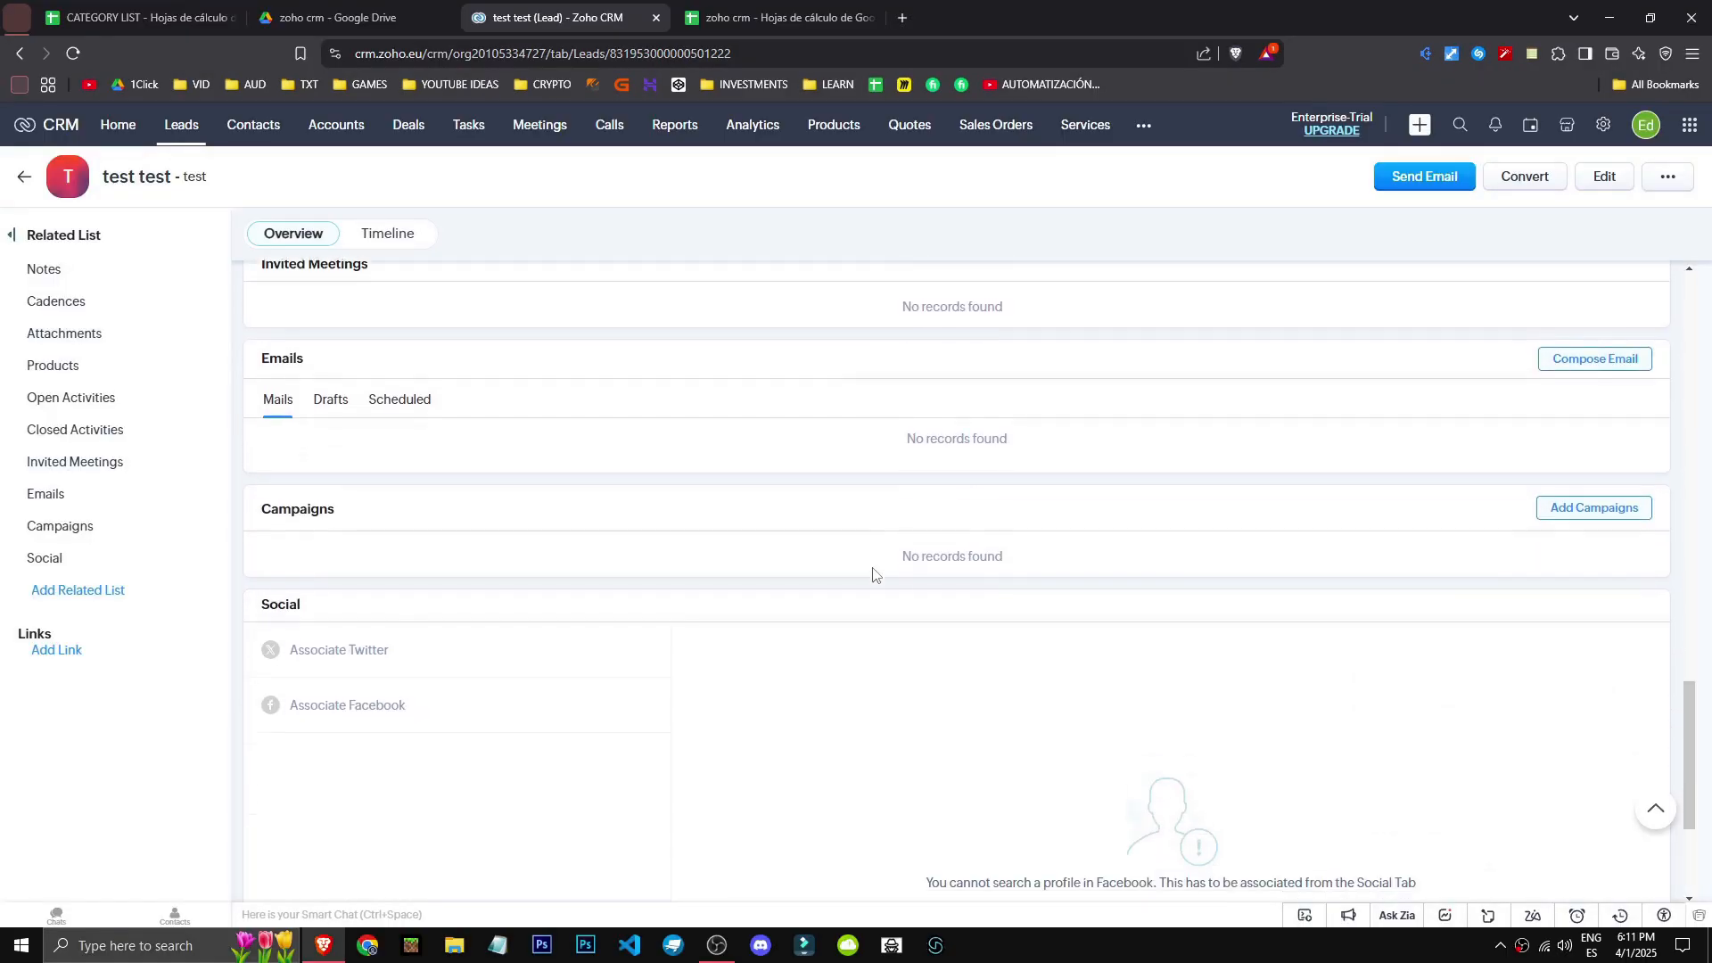
- Tick the test test lead, inspect its Actions and Tags menus, then go to Contacts
click(22, 176)
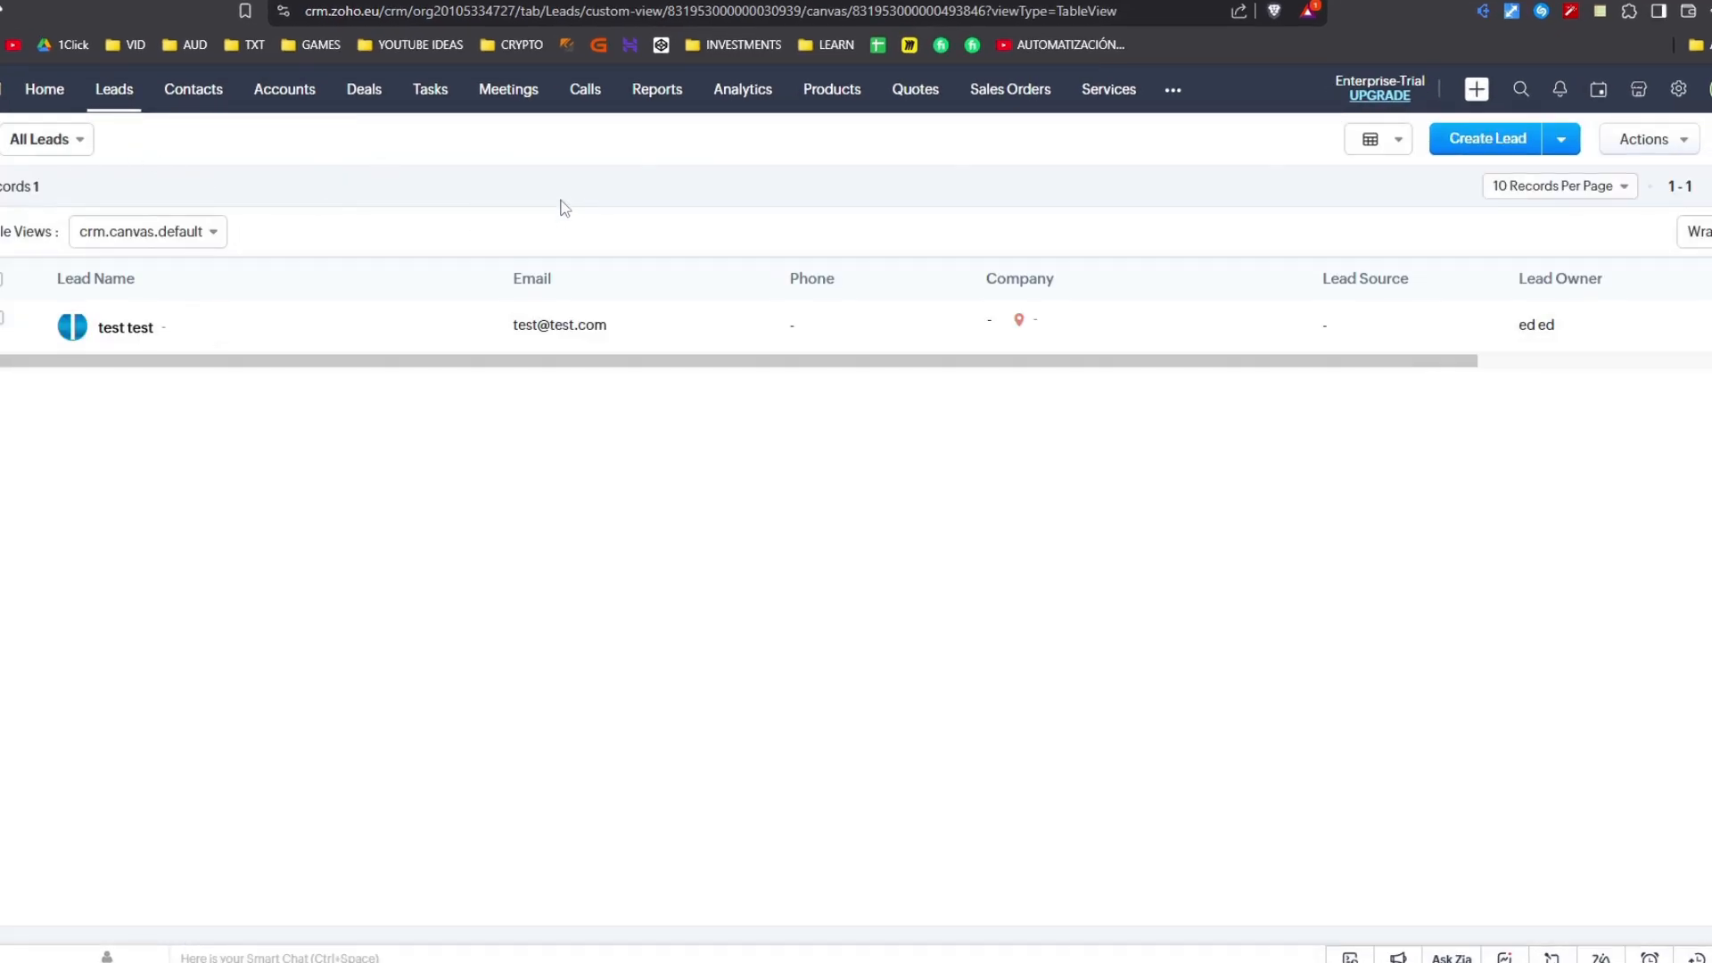
click(0, 318)
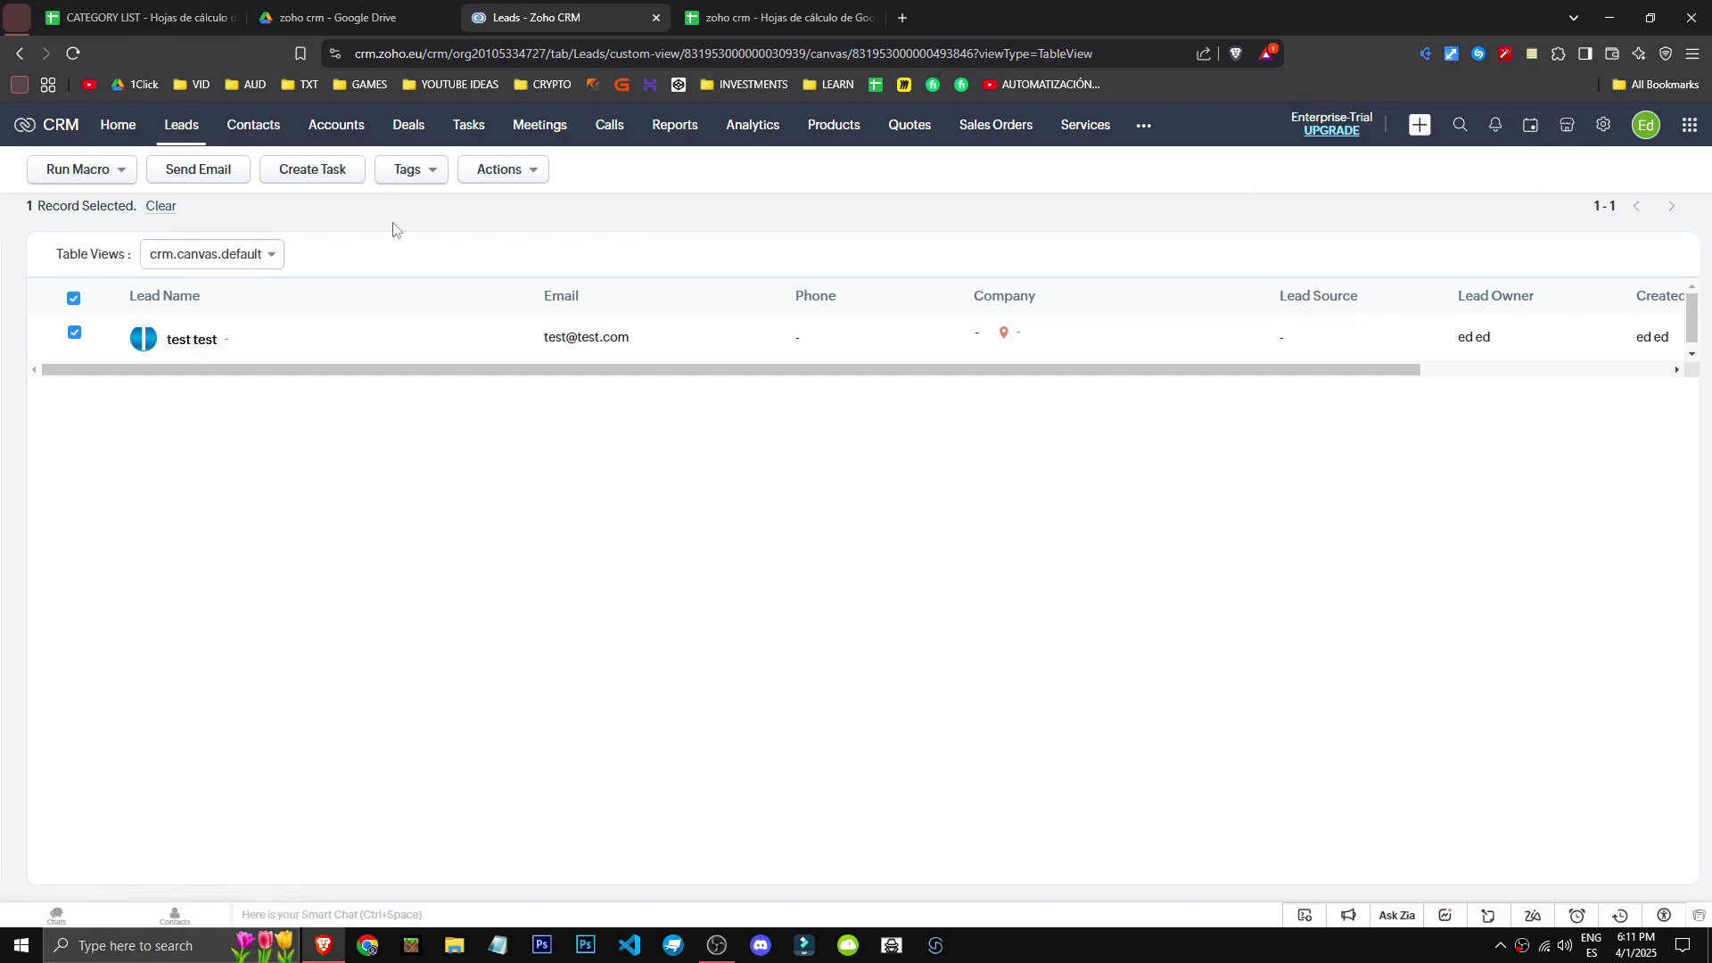
click(535, 177)
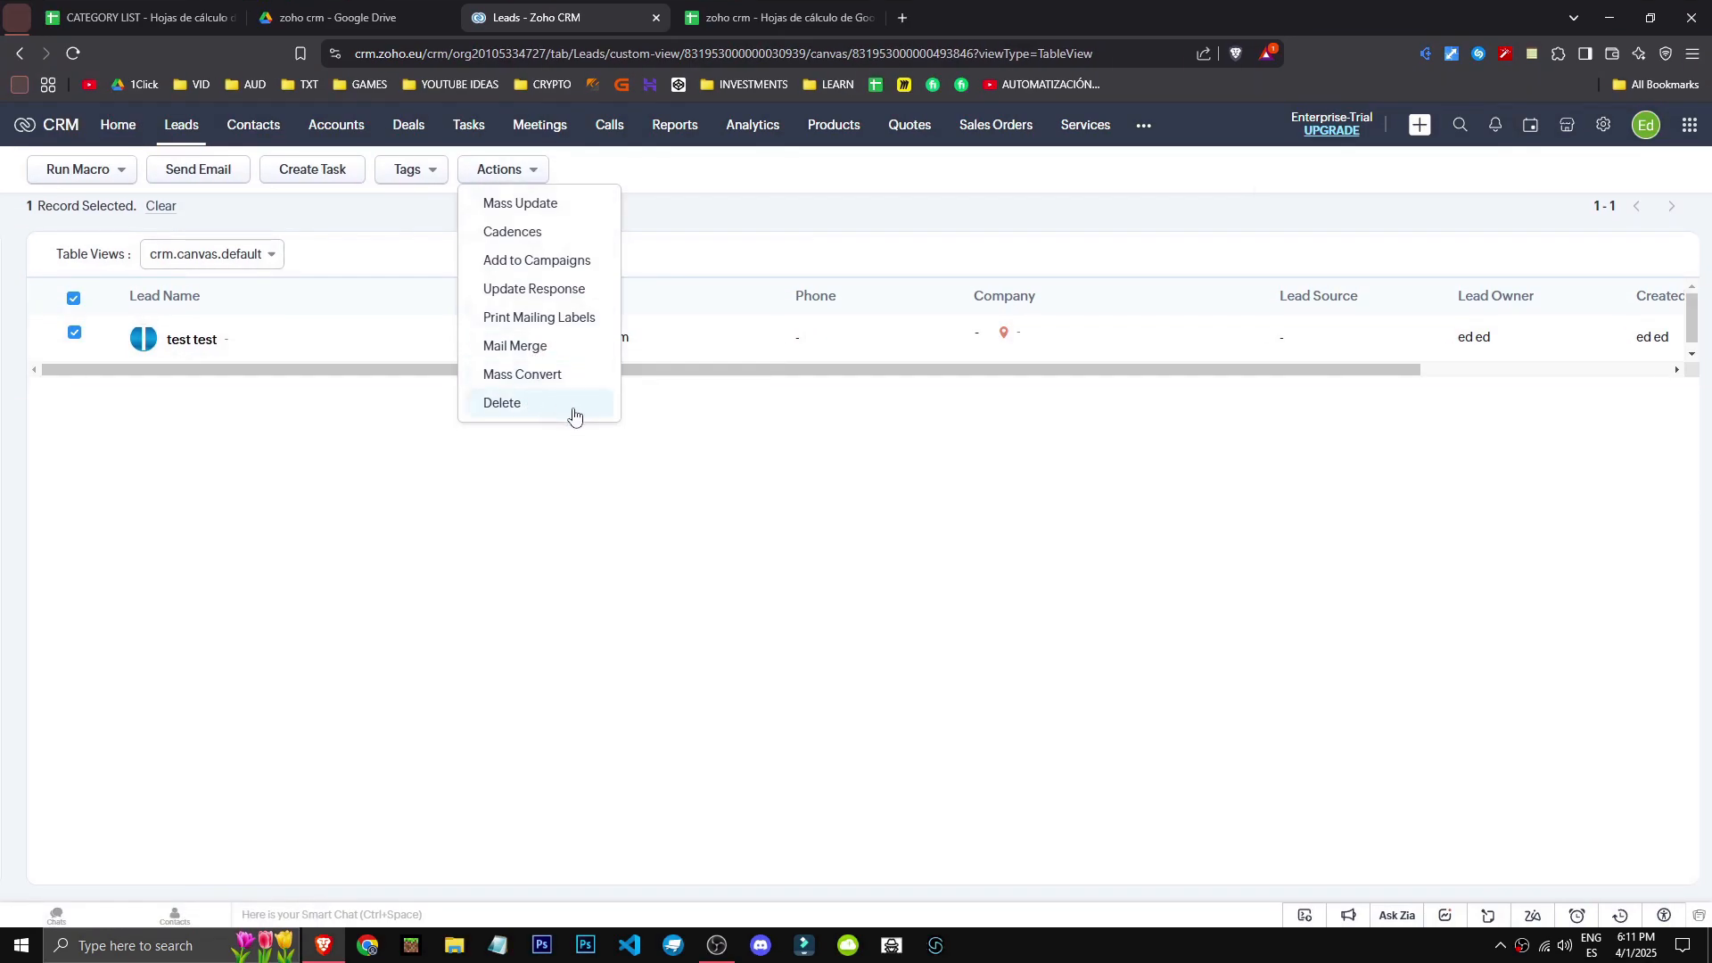
click(486, 152)
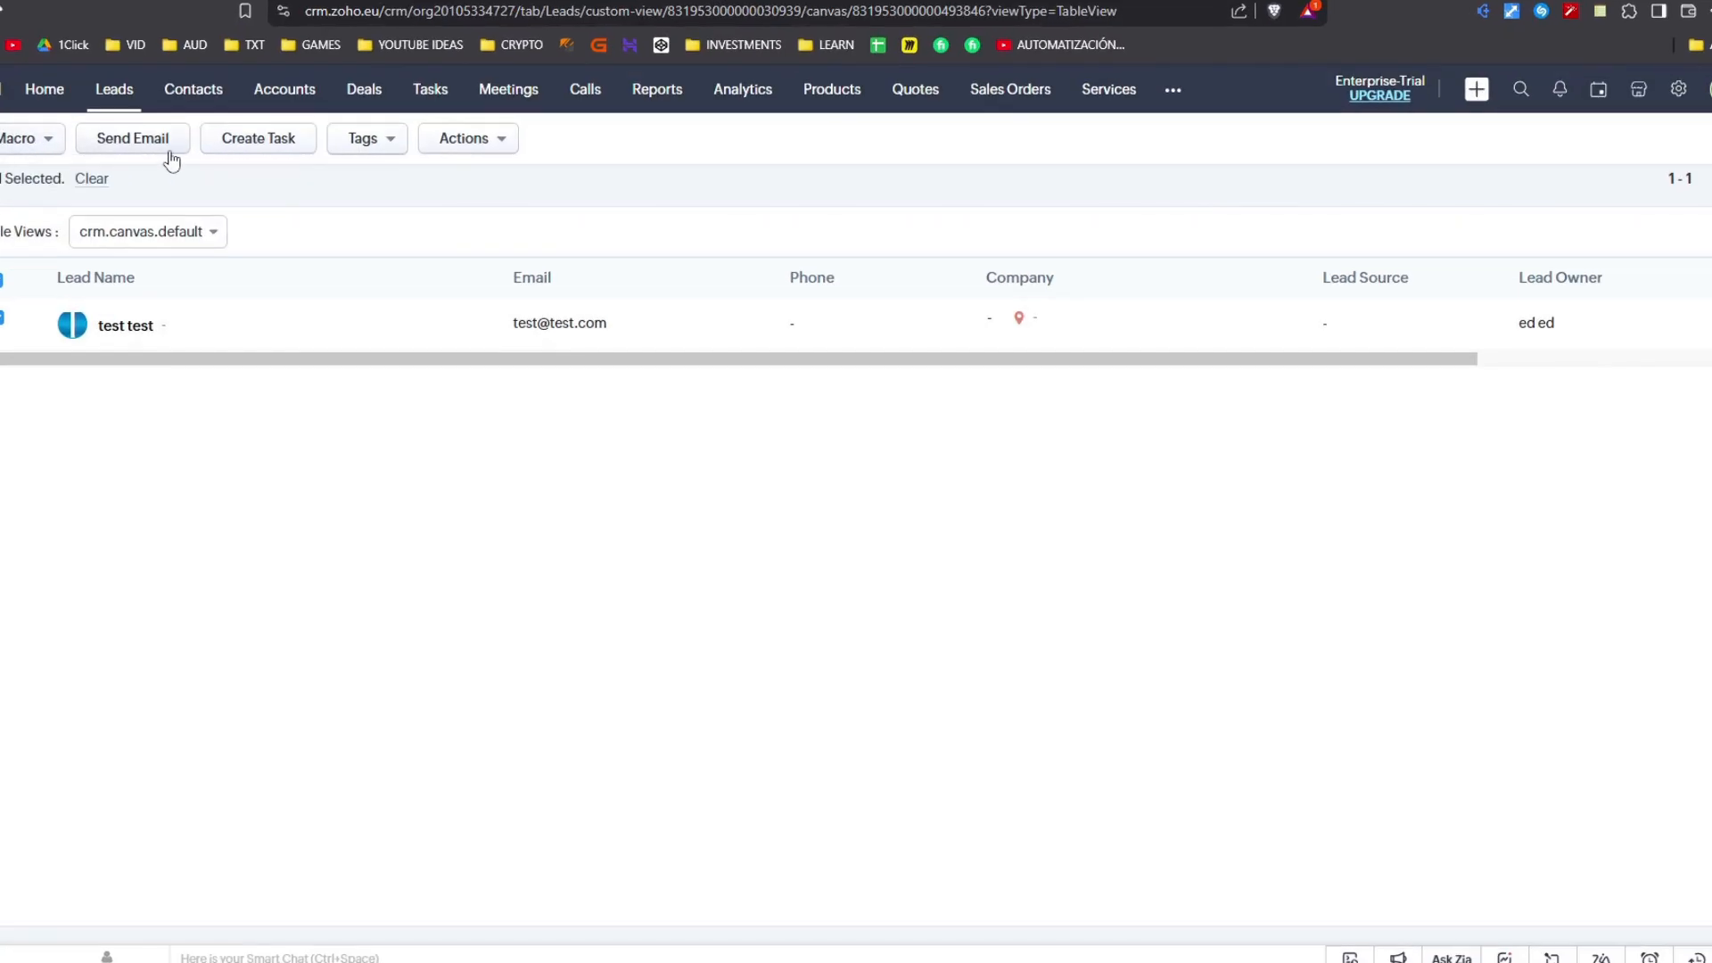
click(393, 145)
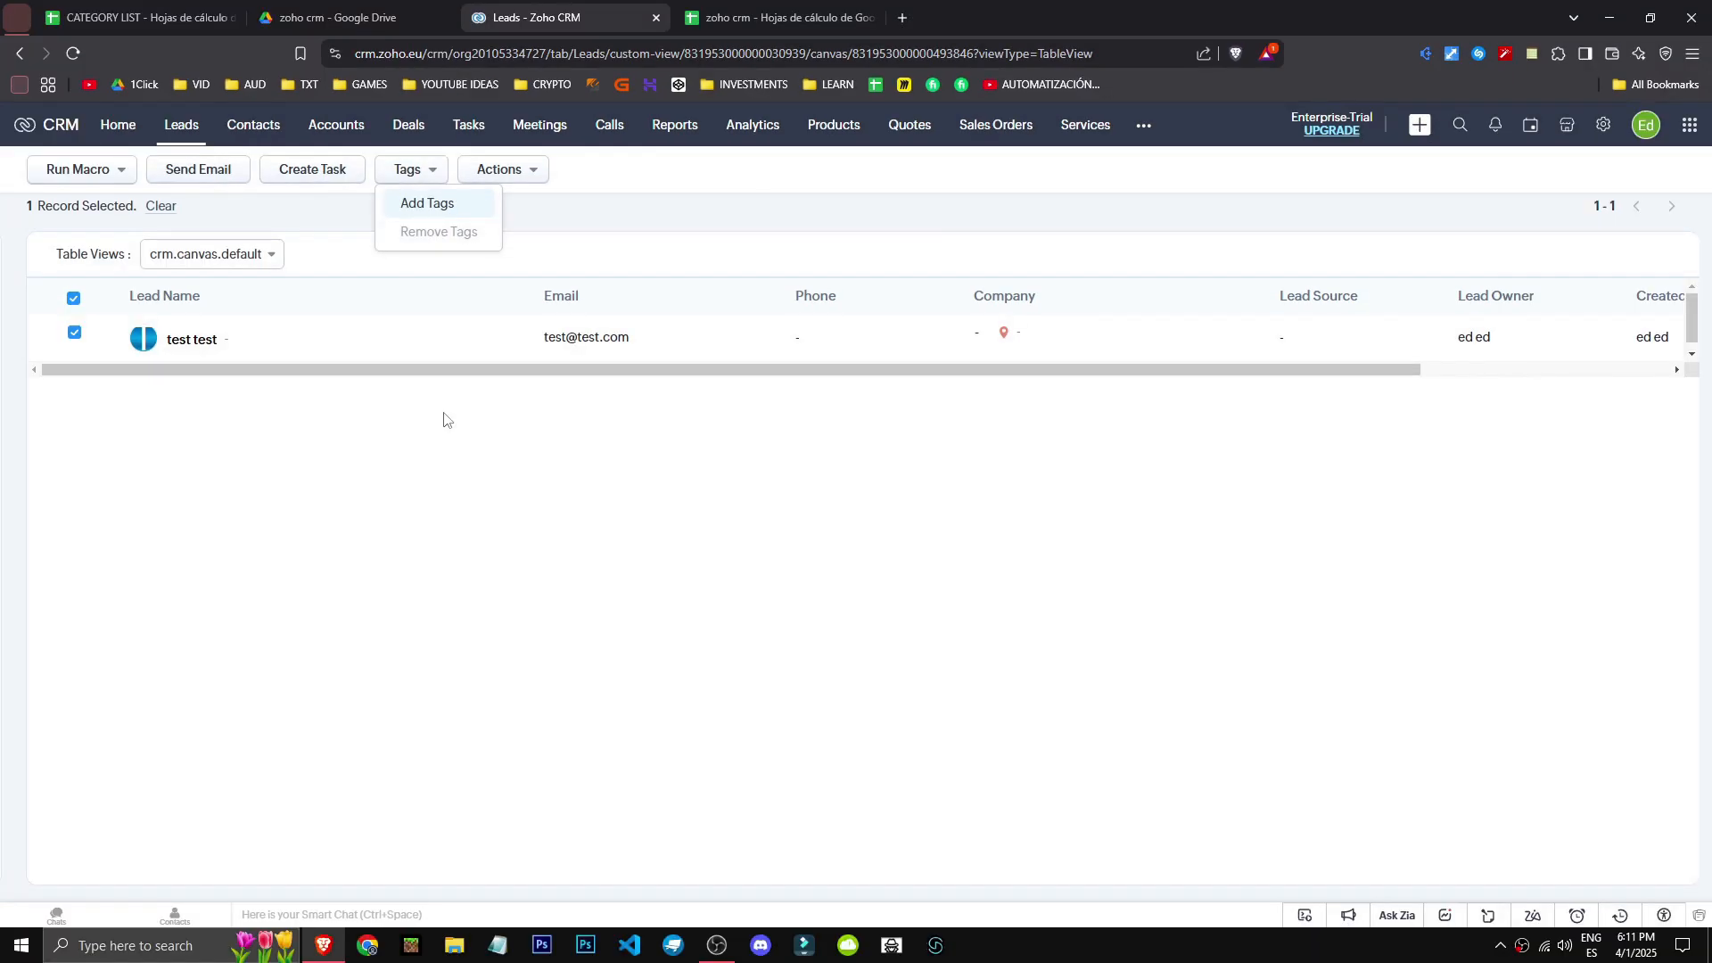
drag(571, 369, 303, 395)
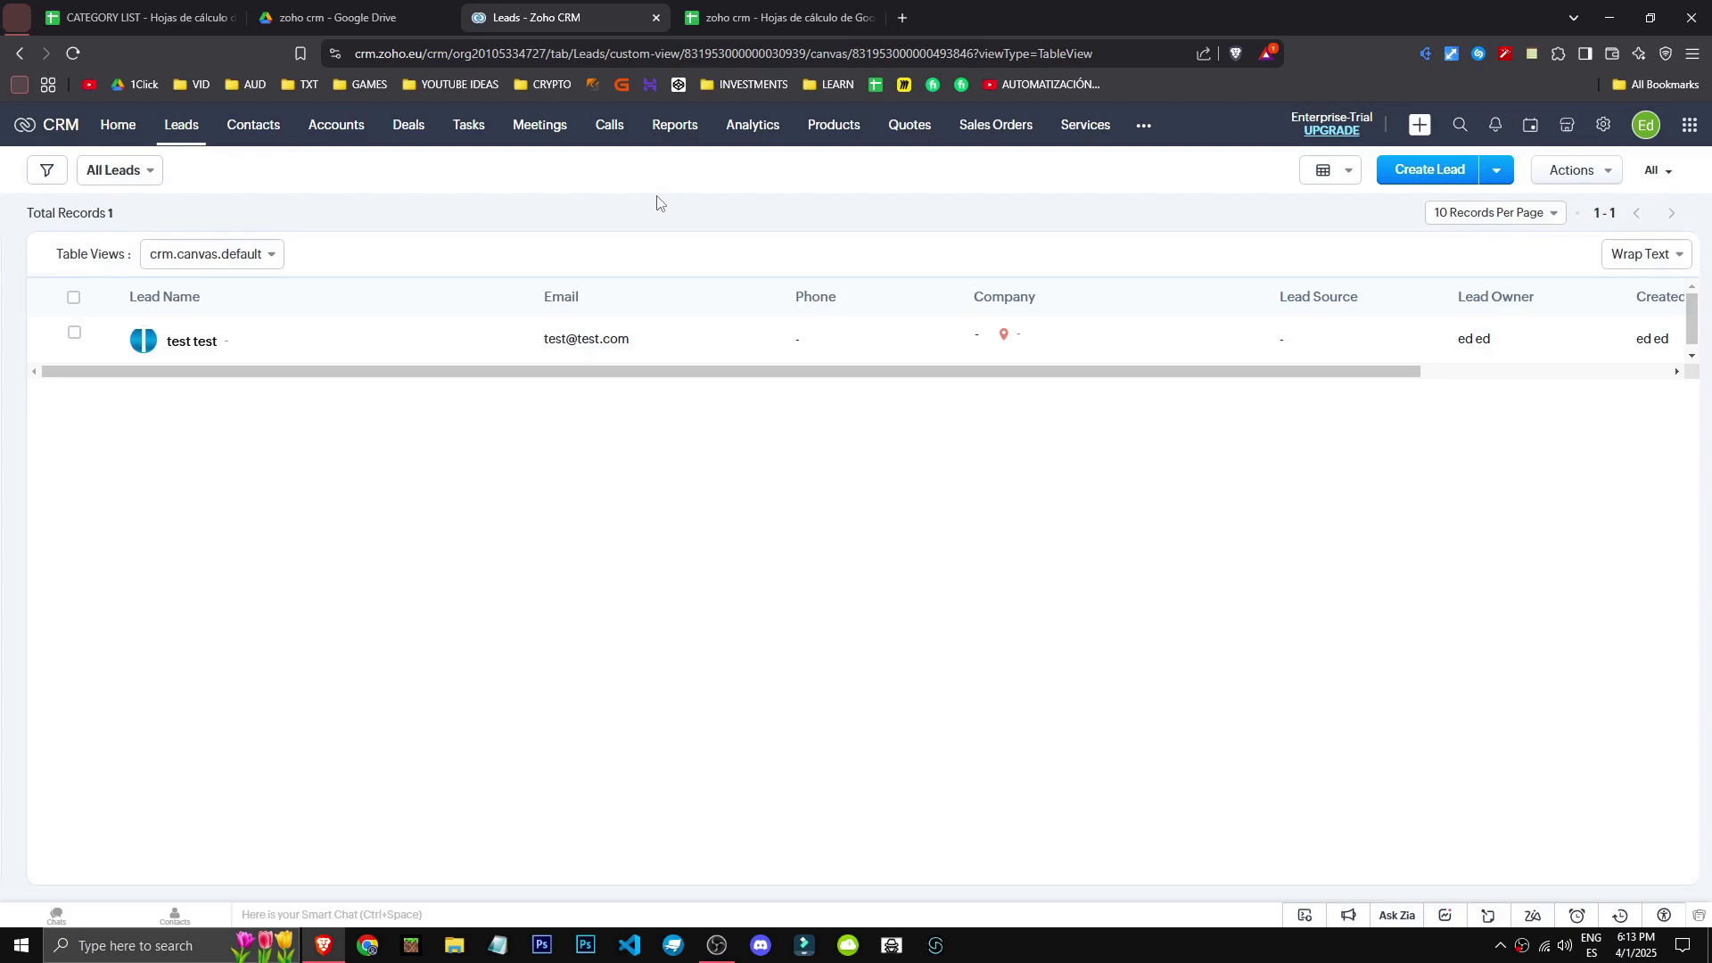
click(243, 136)
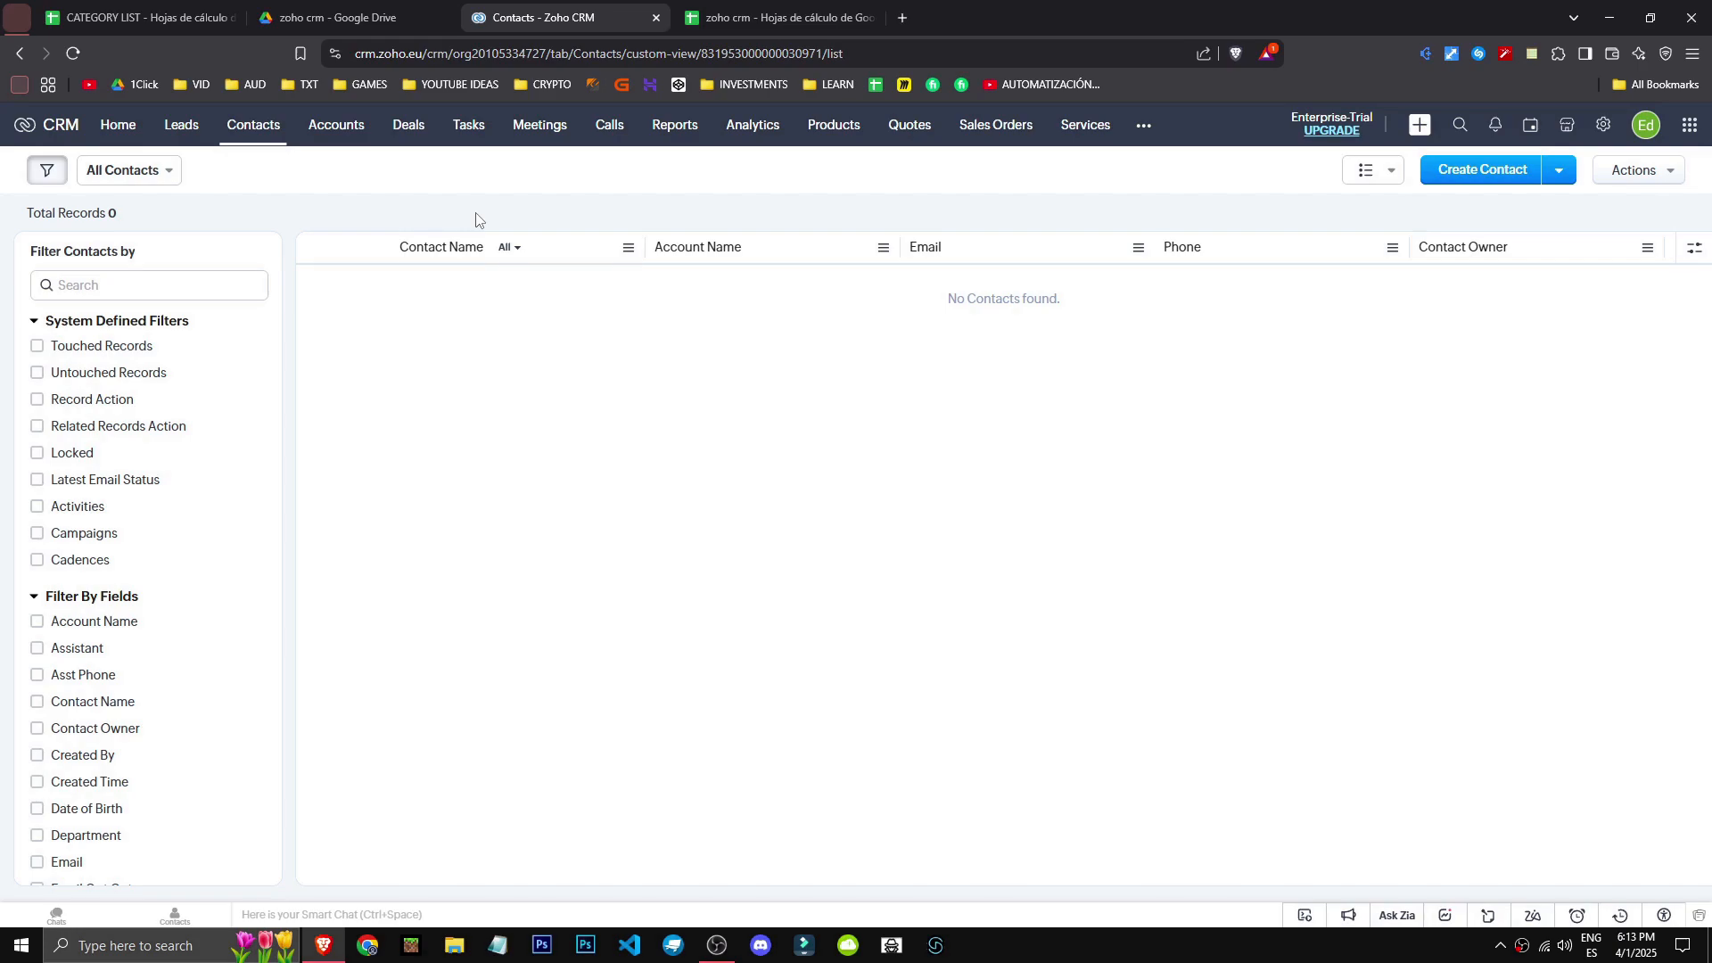
- Collapse the Contacts filter sections, hide the sidebar, and check saved views and import options
click(111, 322)
click(113, 351)
click(104, 383)
click(47, 170)
click(125, 170)
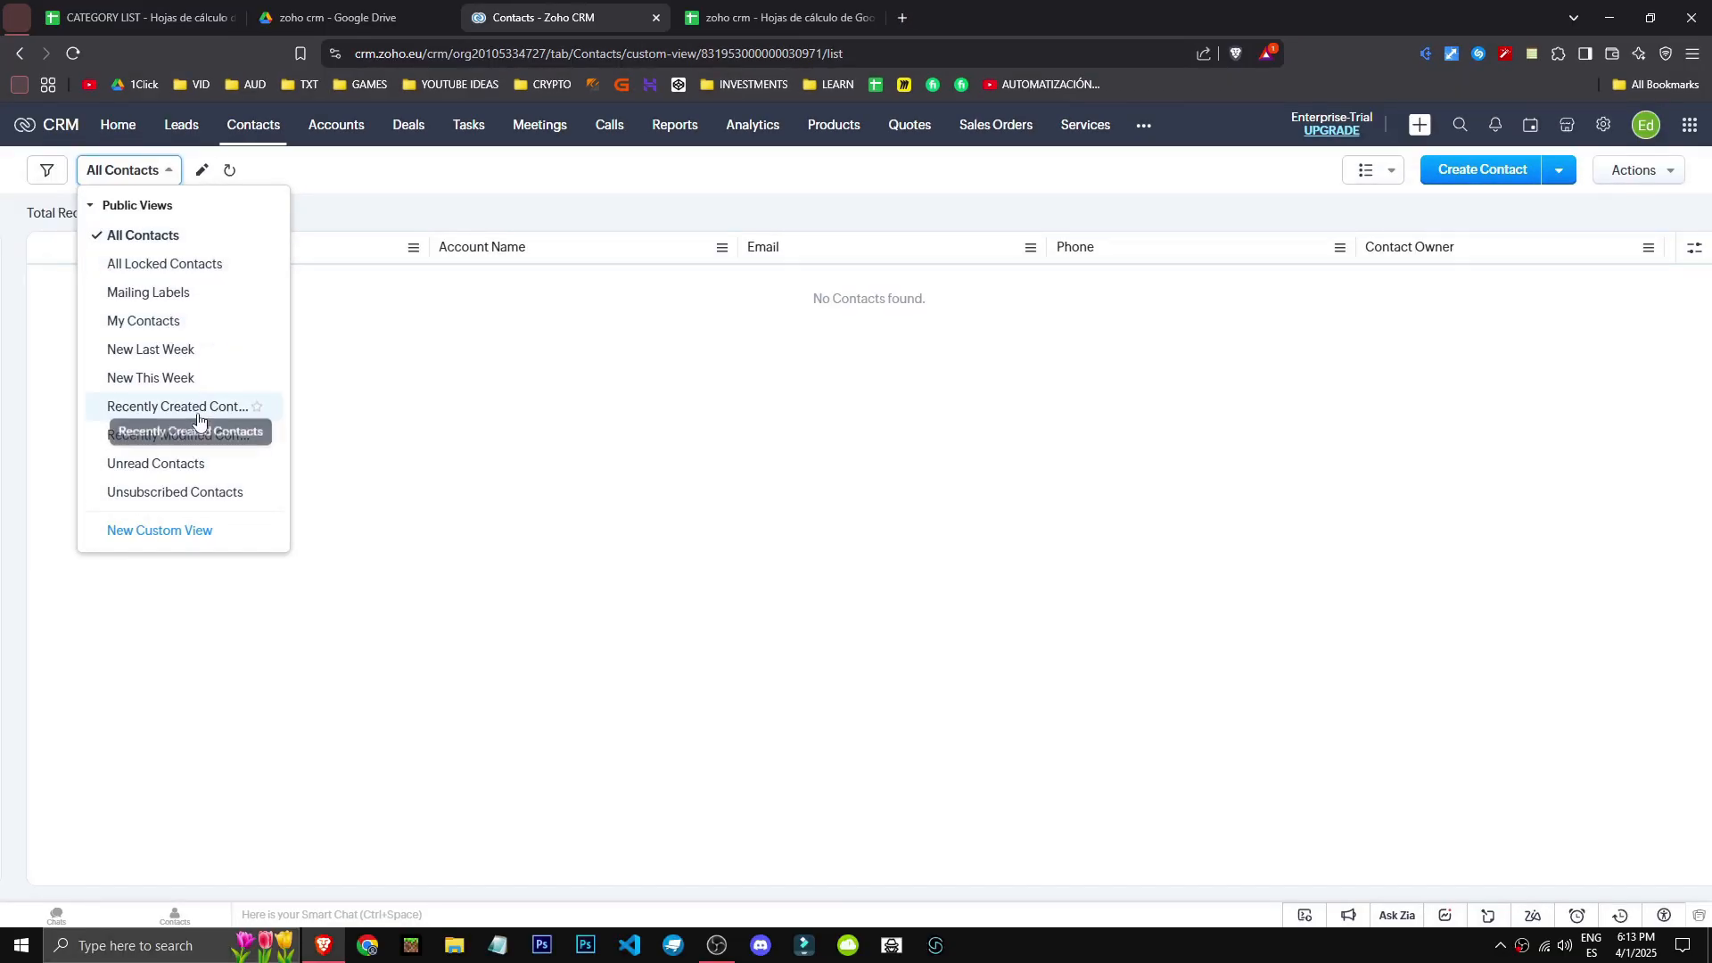
click(1558, 170)
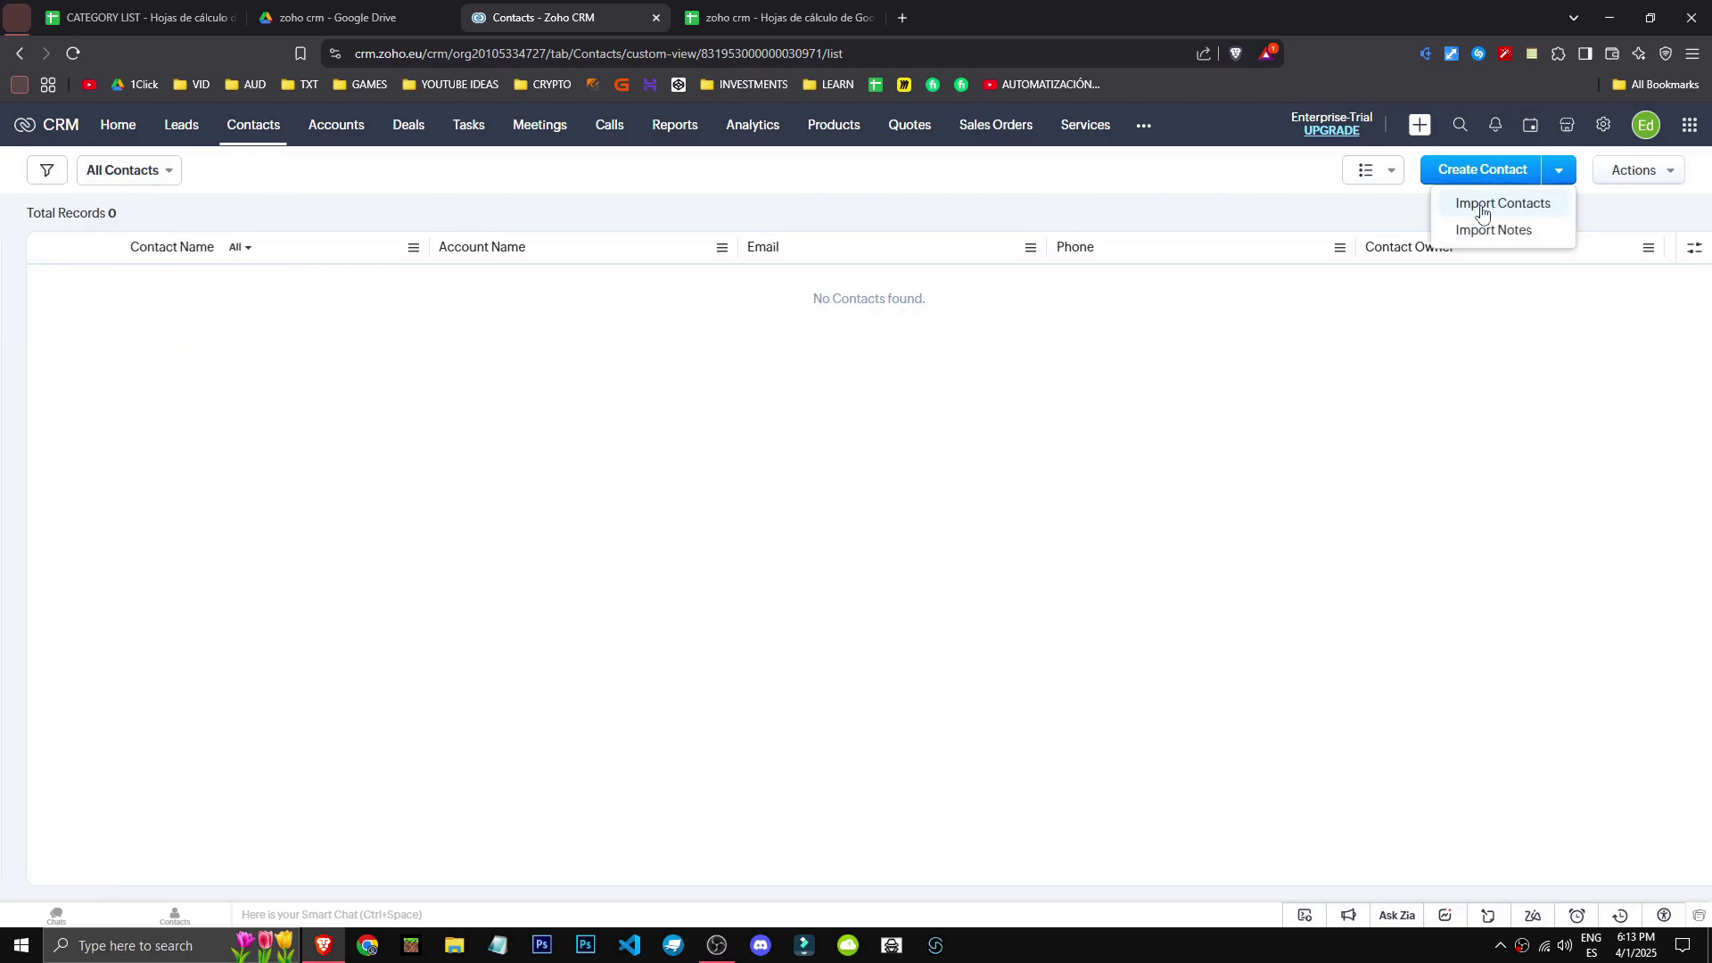
click(1494, 178)
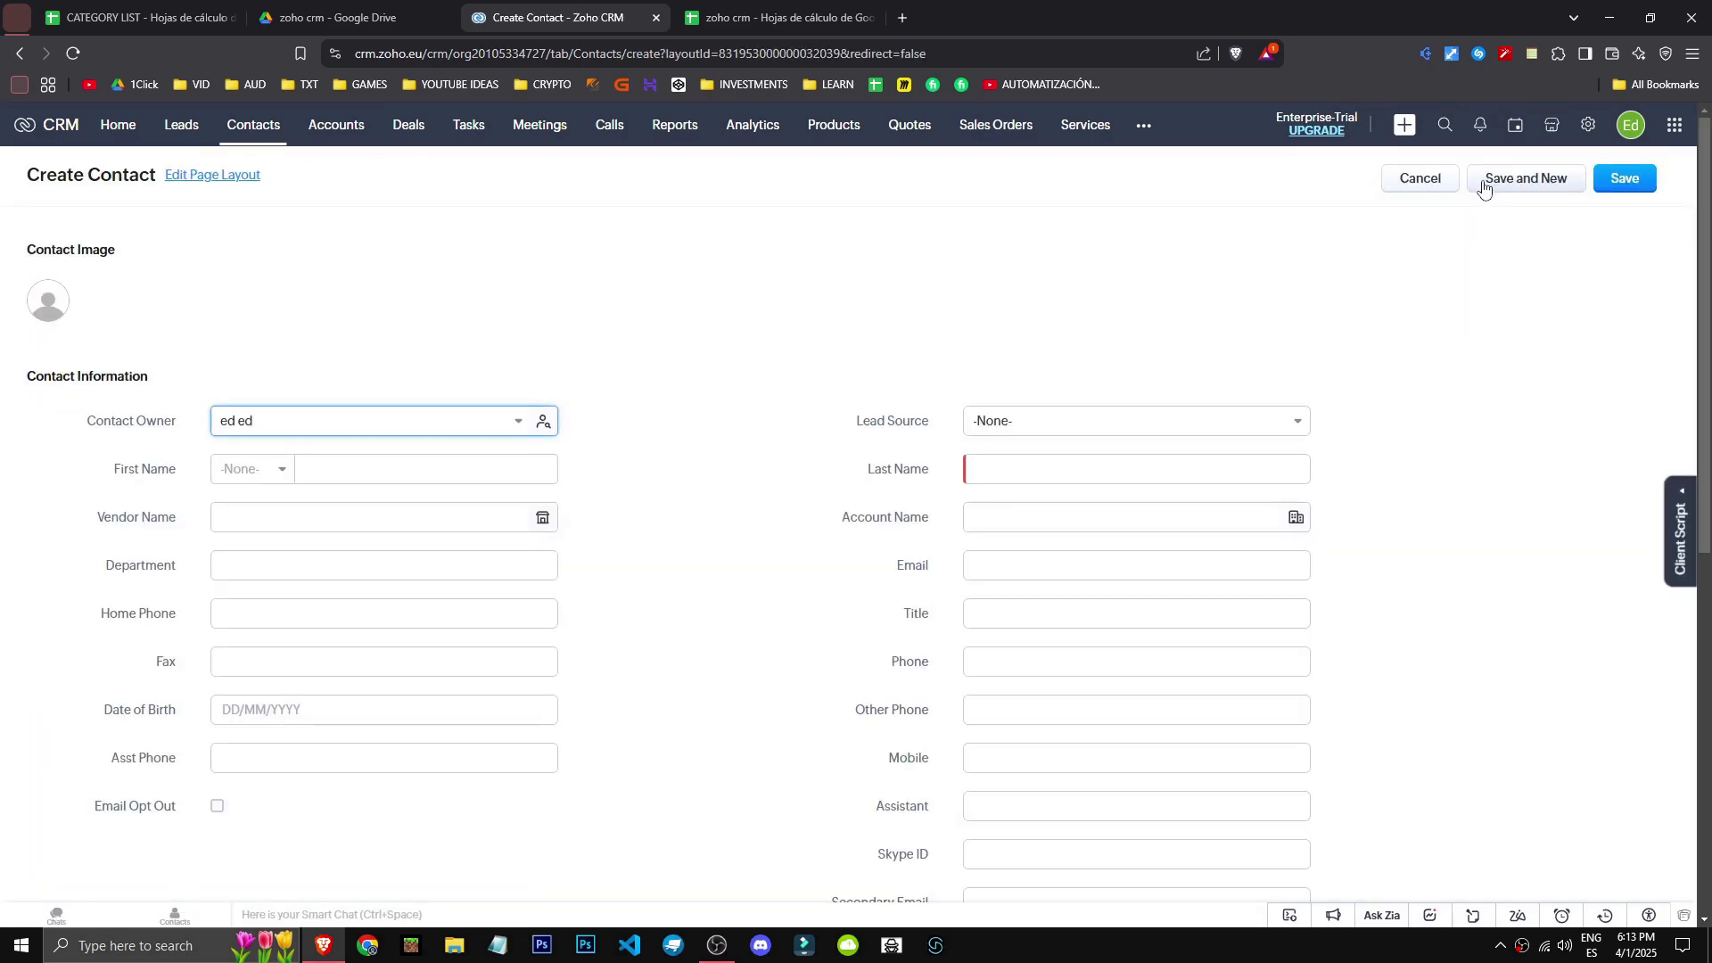
- Convert the test test lead from the Leads list, then return to Contacts
click(184, 132)
click(192, 341)
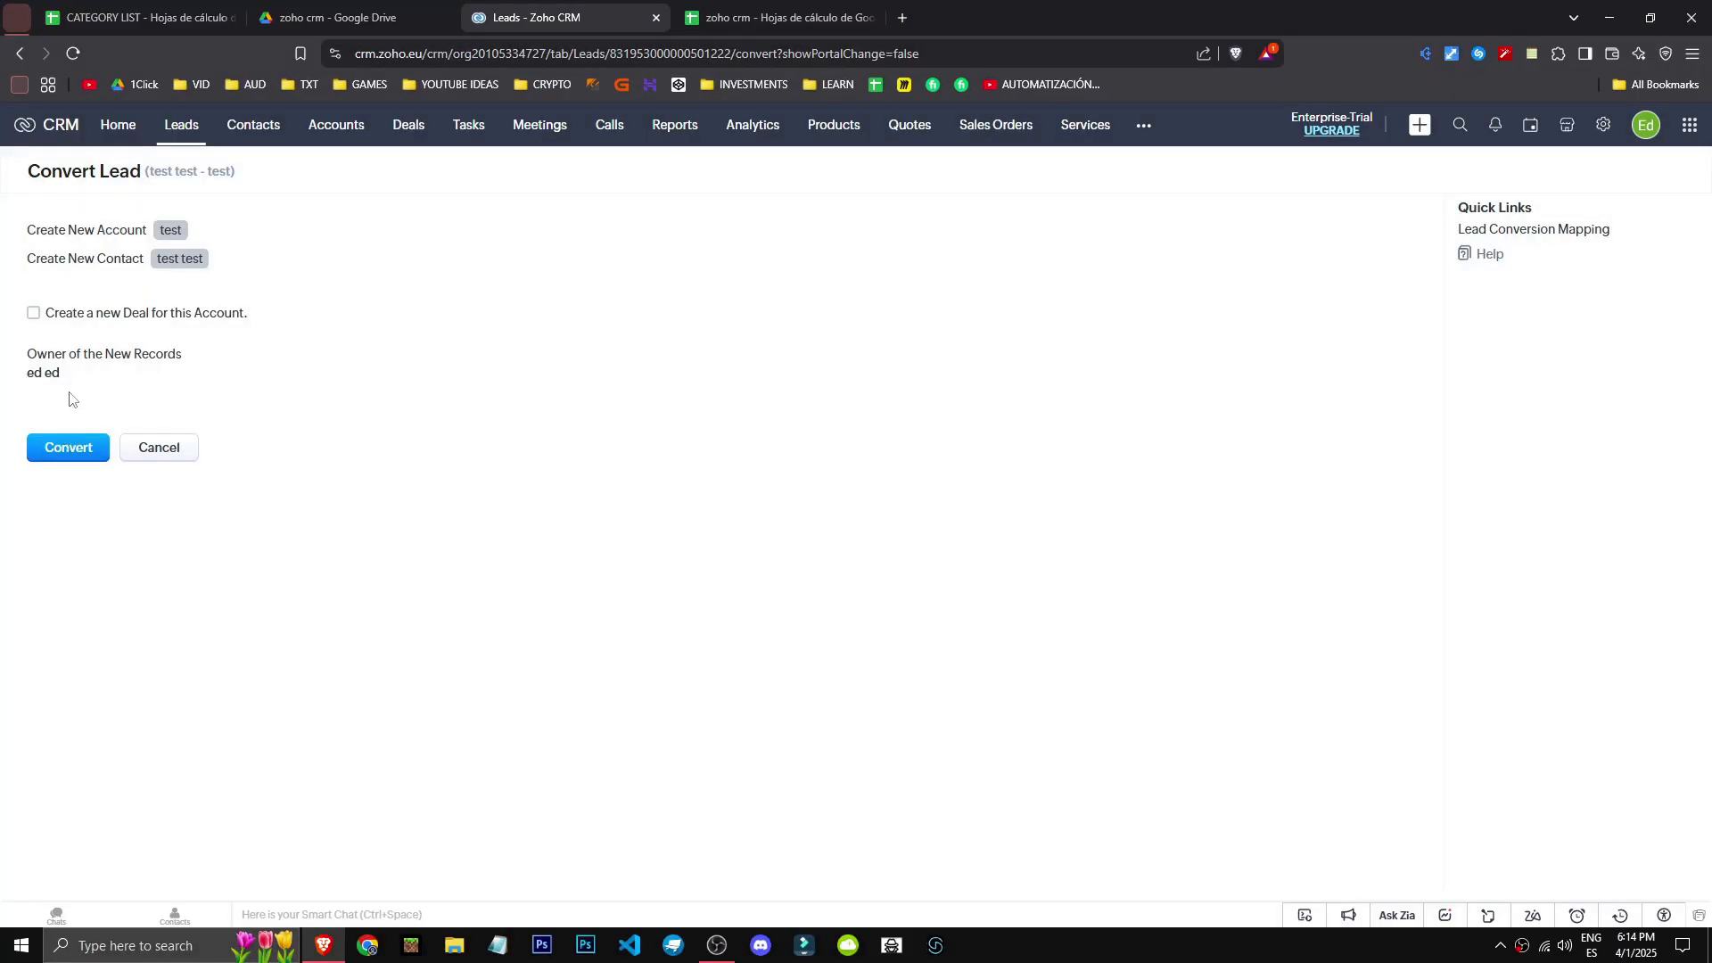
click(67, 446)
click(259, 130)
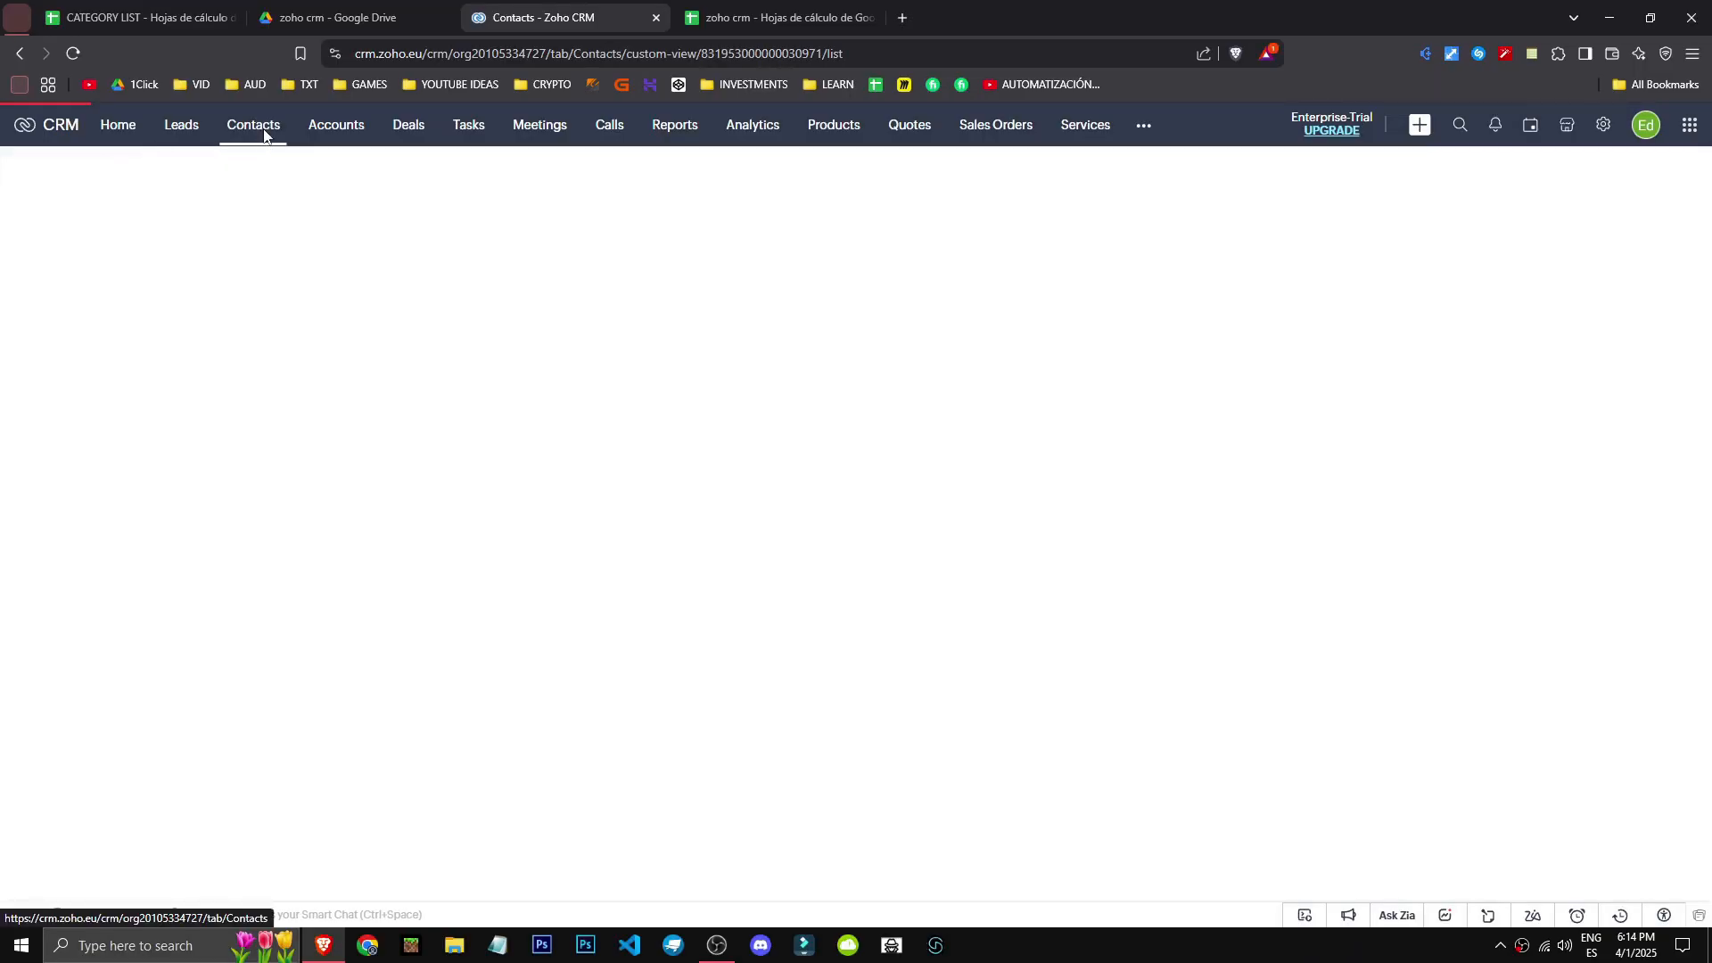
- Confirm Leads is empty and Contacts lists test test, then start a new contact
click(114, 105)
click(191, 92)
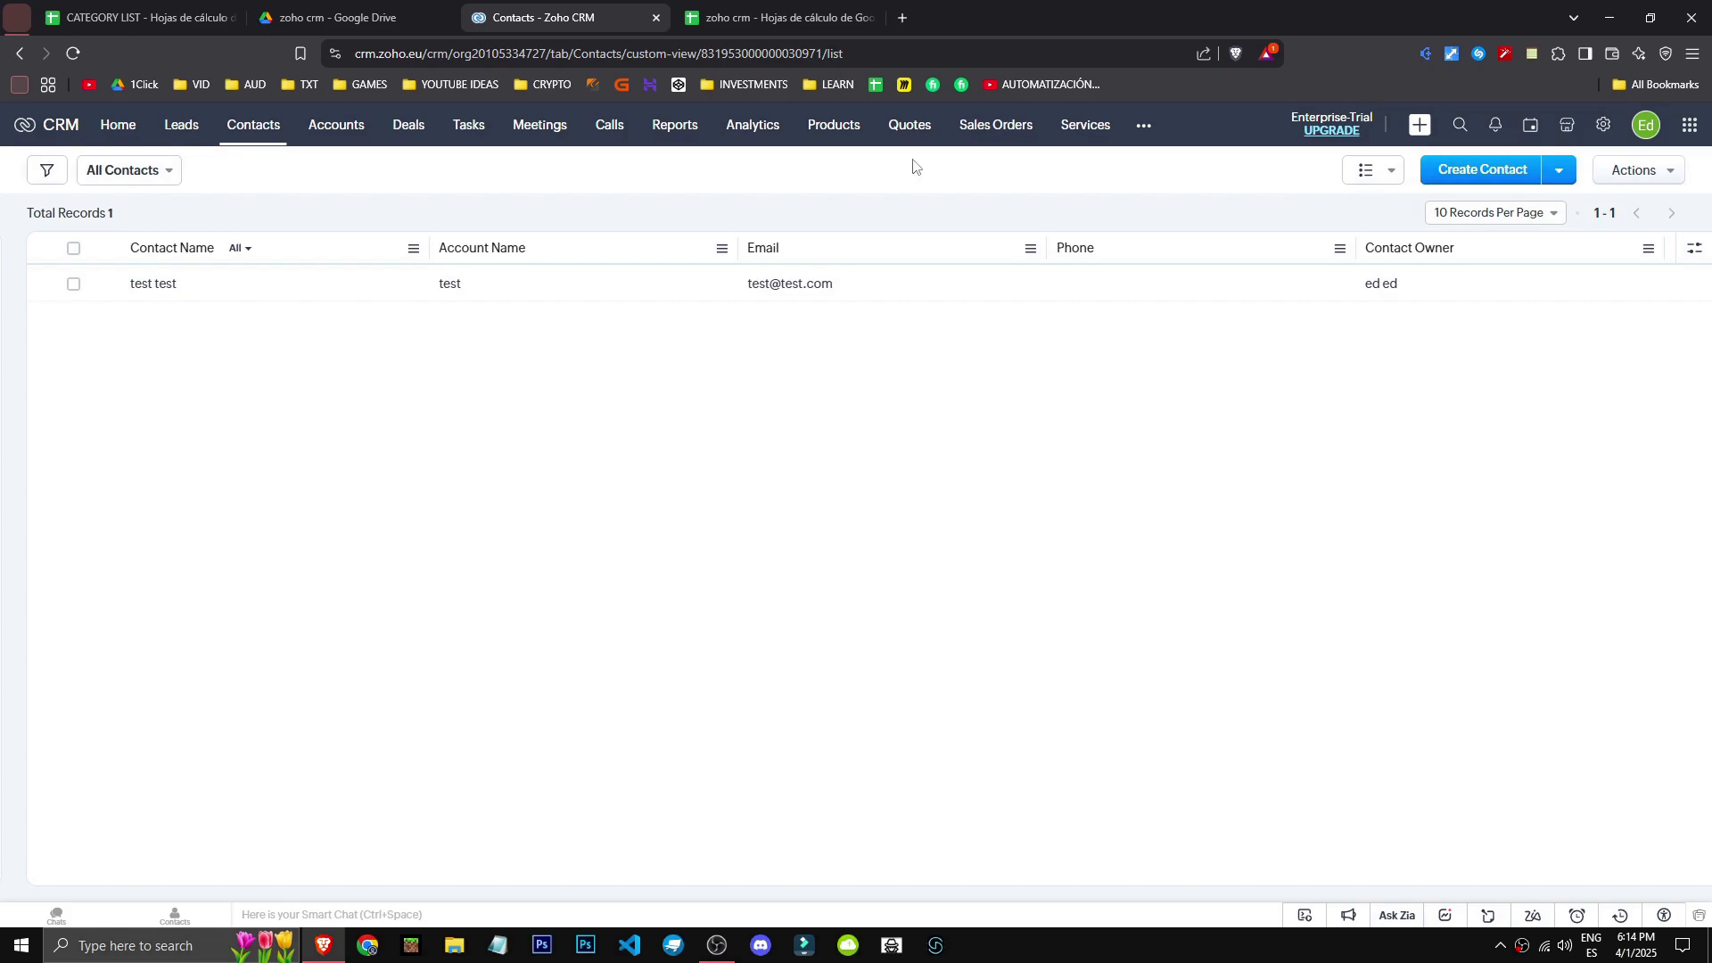
click(179, 129)
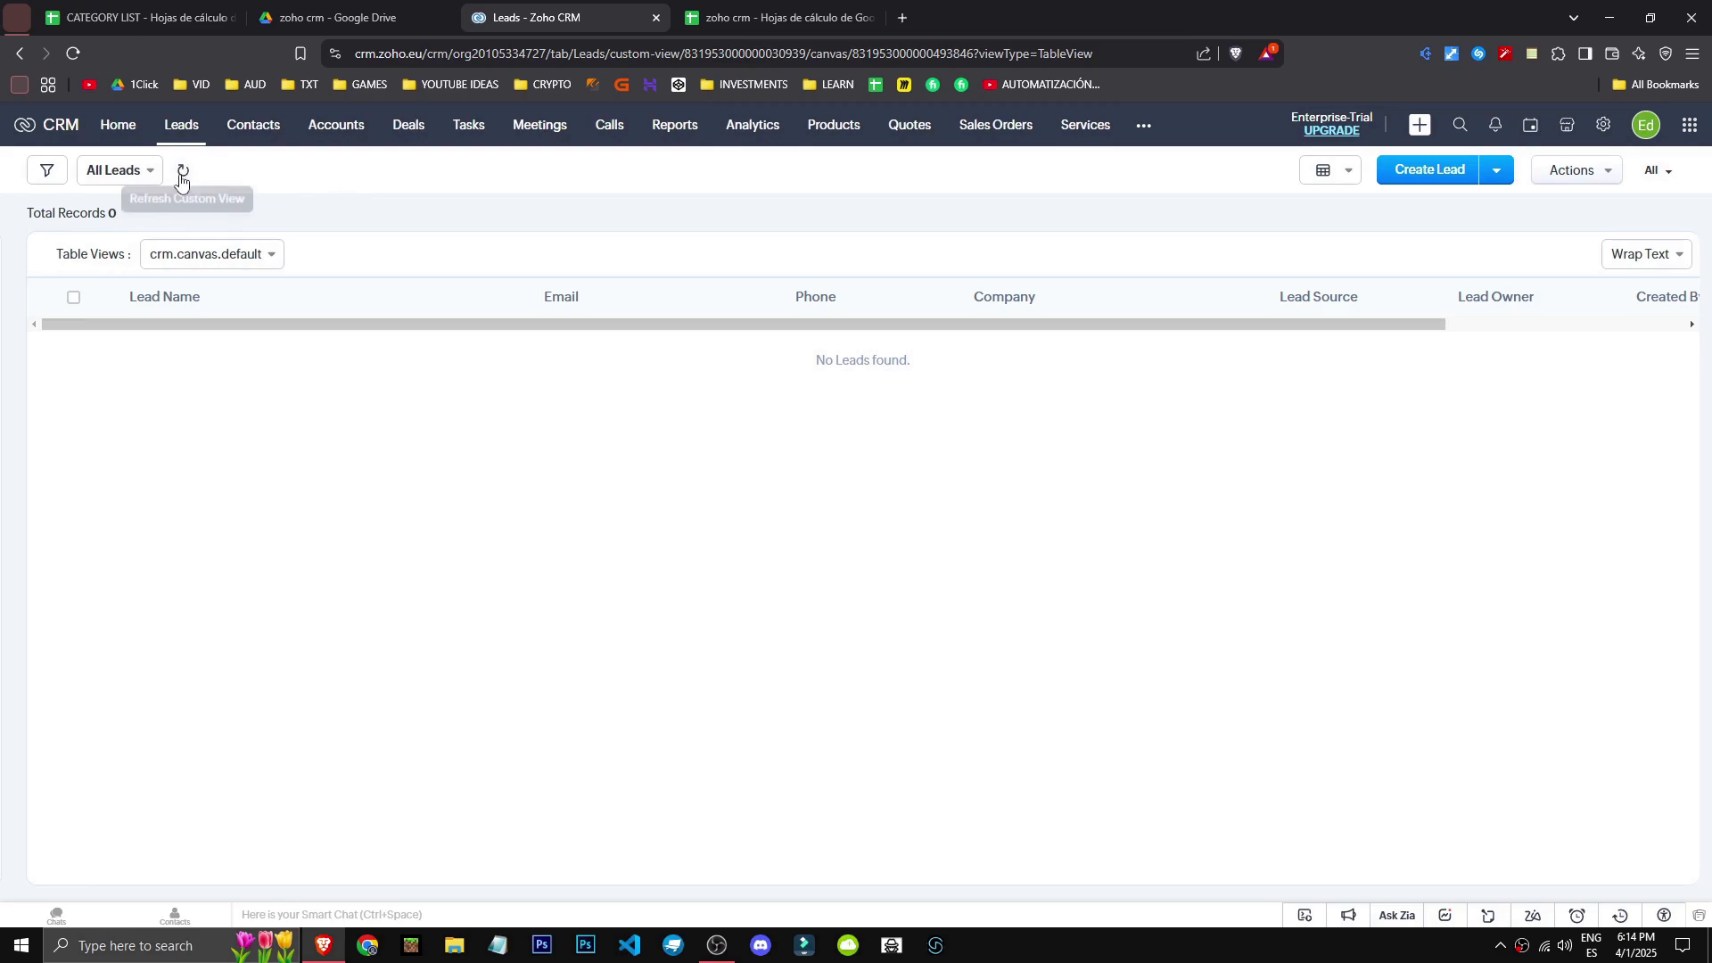
click(253, 127)
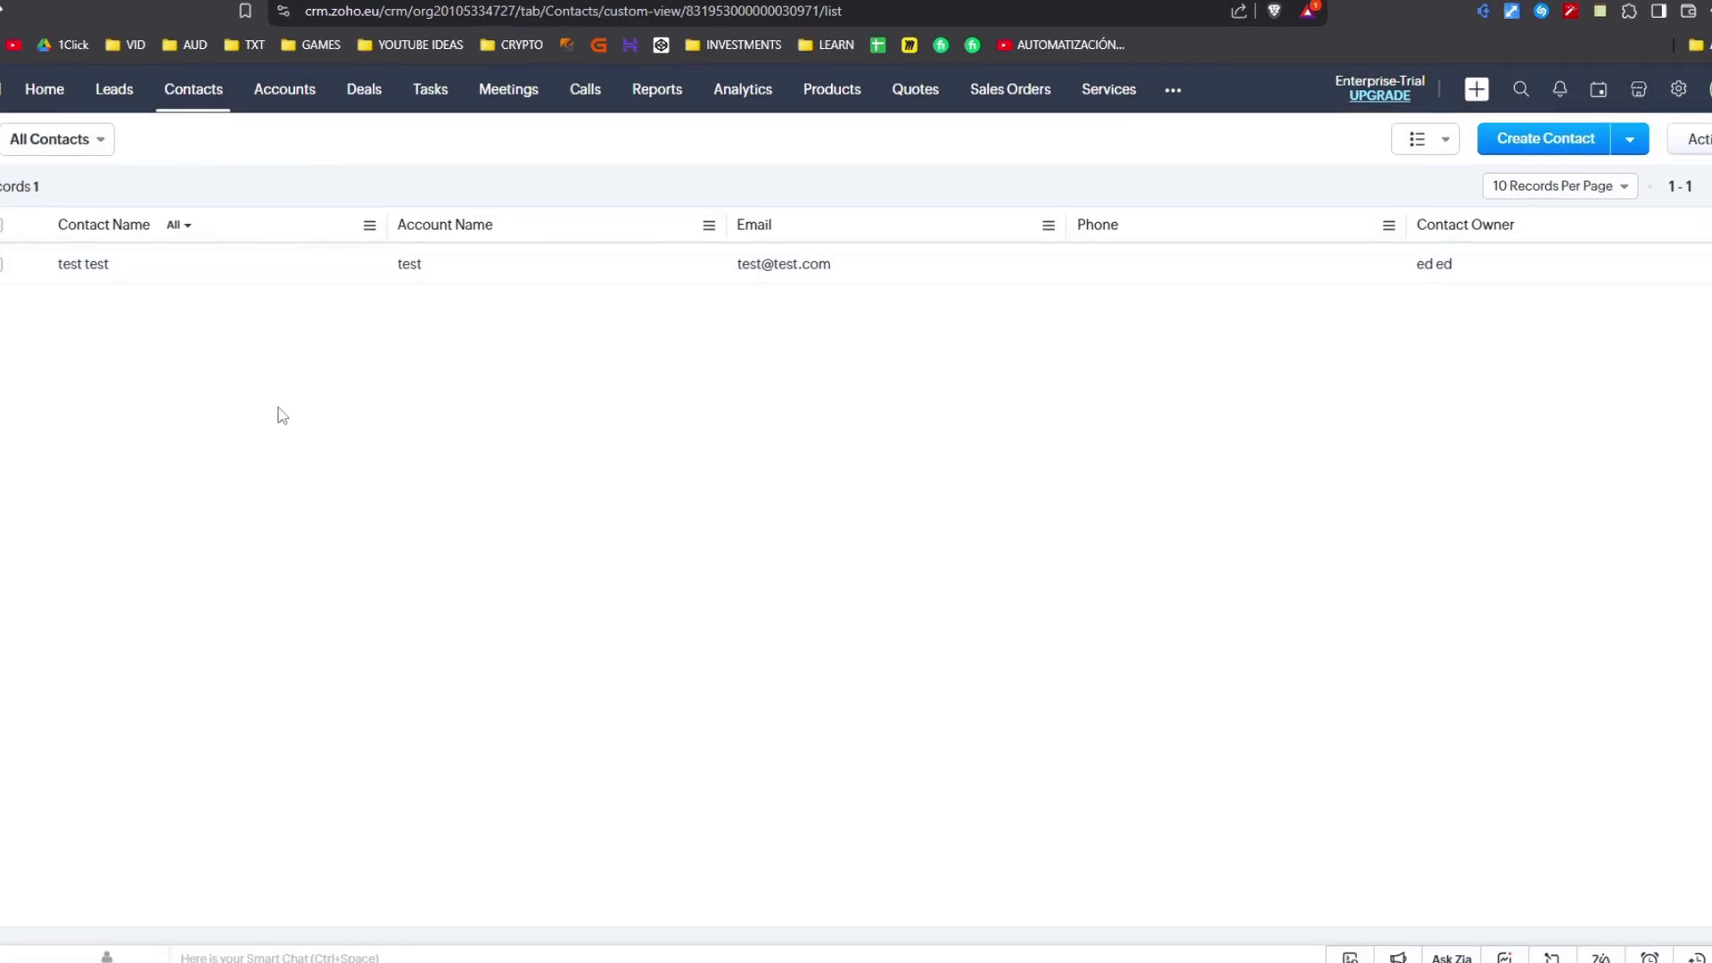
click(1507, 143)
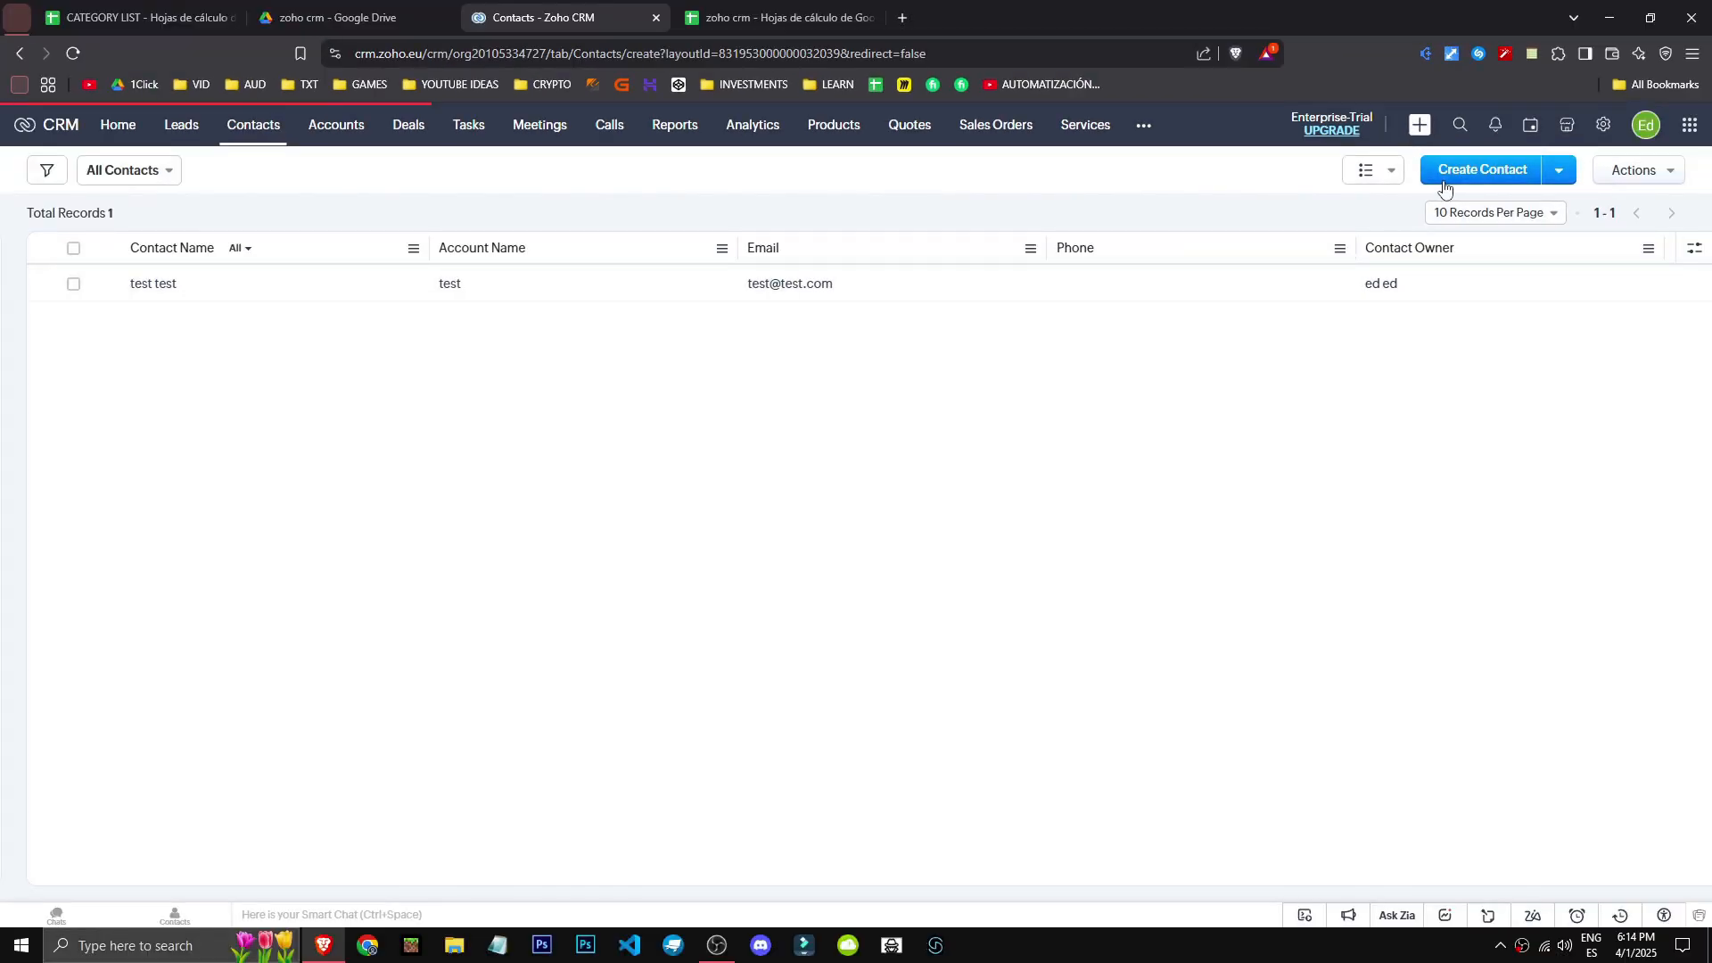
- Scroll the blank Create Contact form, check Contact Owner and Description, then cancel it
scroll(250, 333, down, 2)
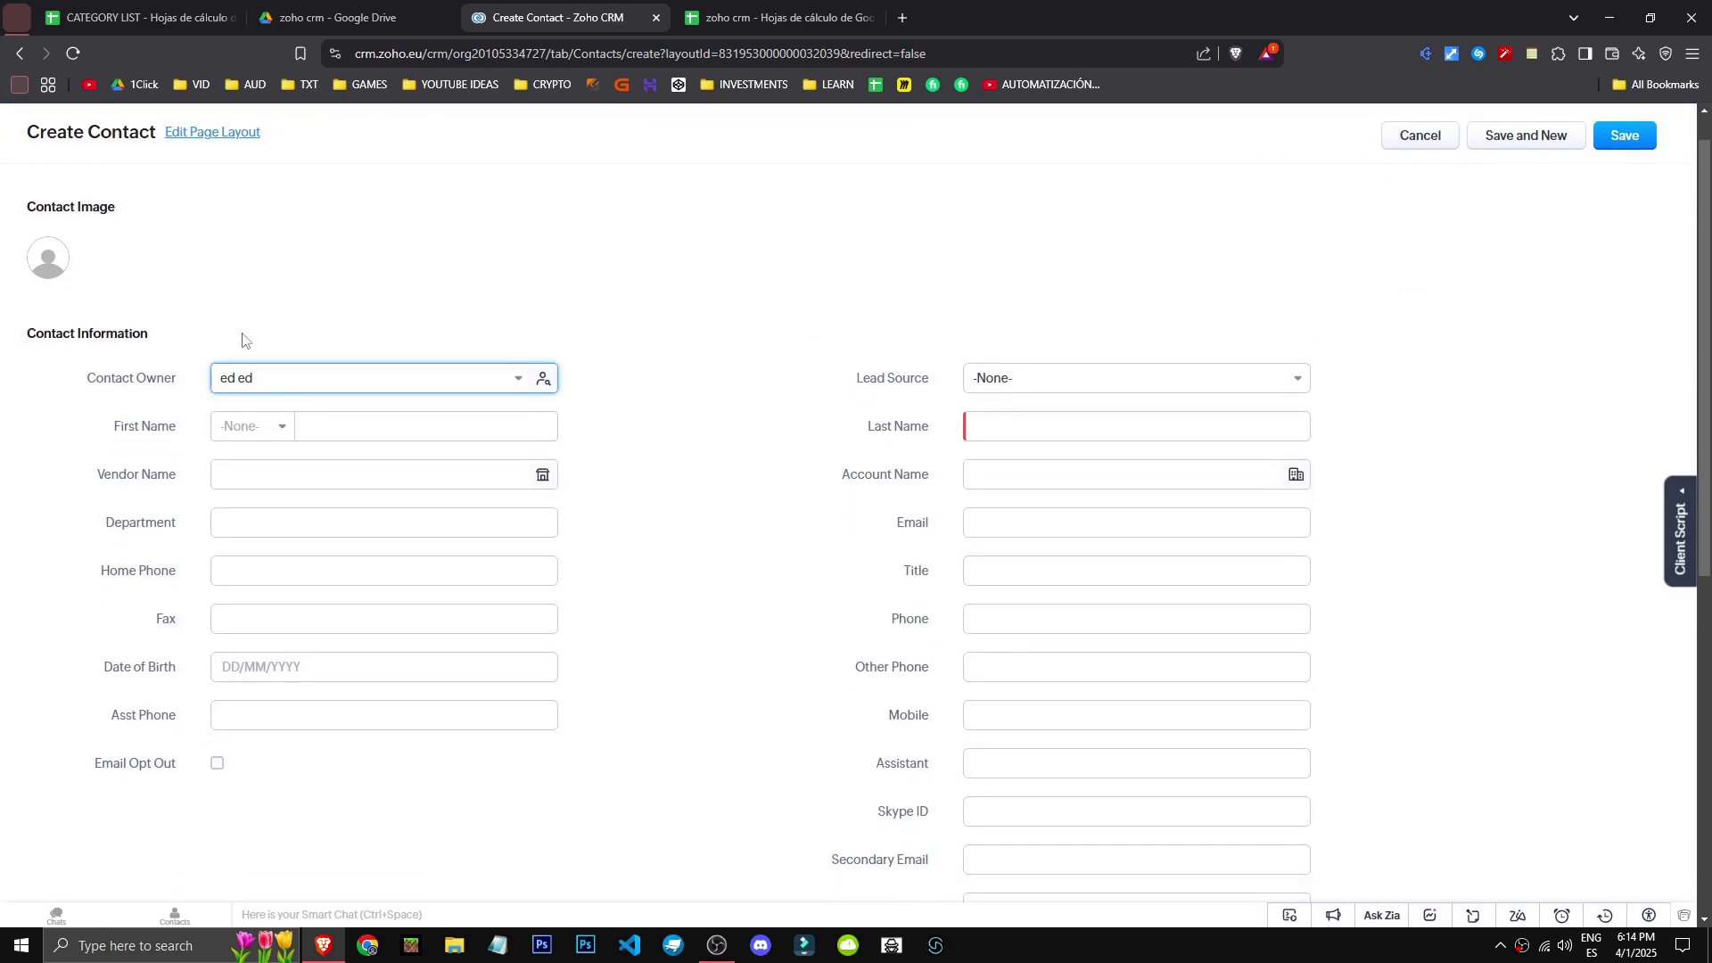
scroll(205, 571, up, 1)
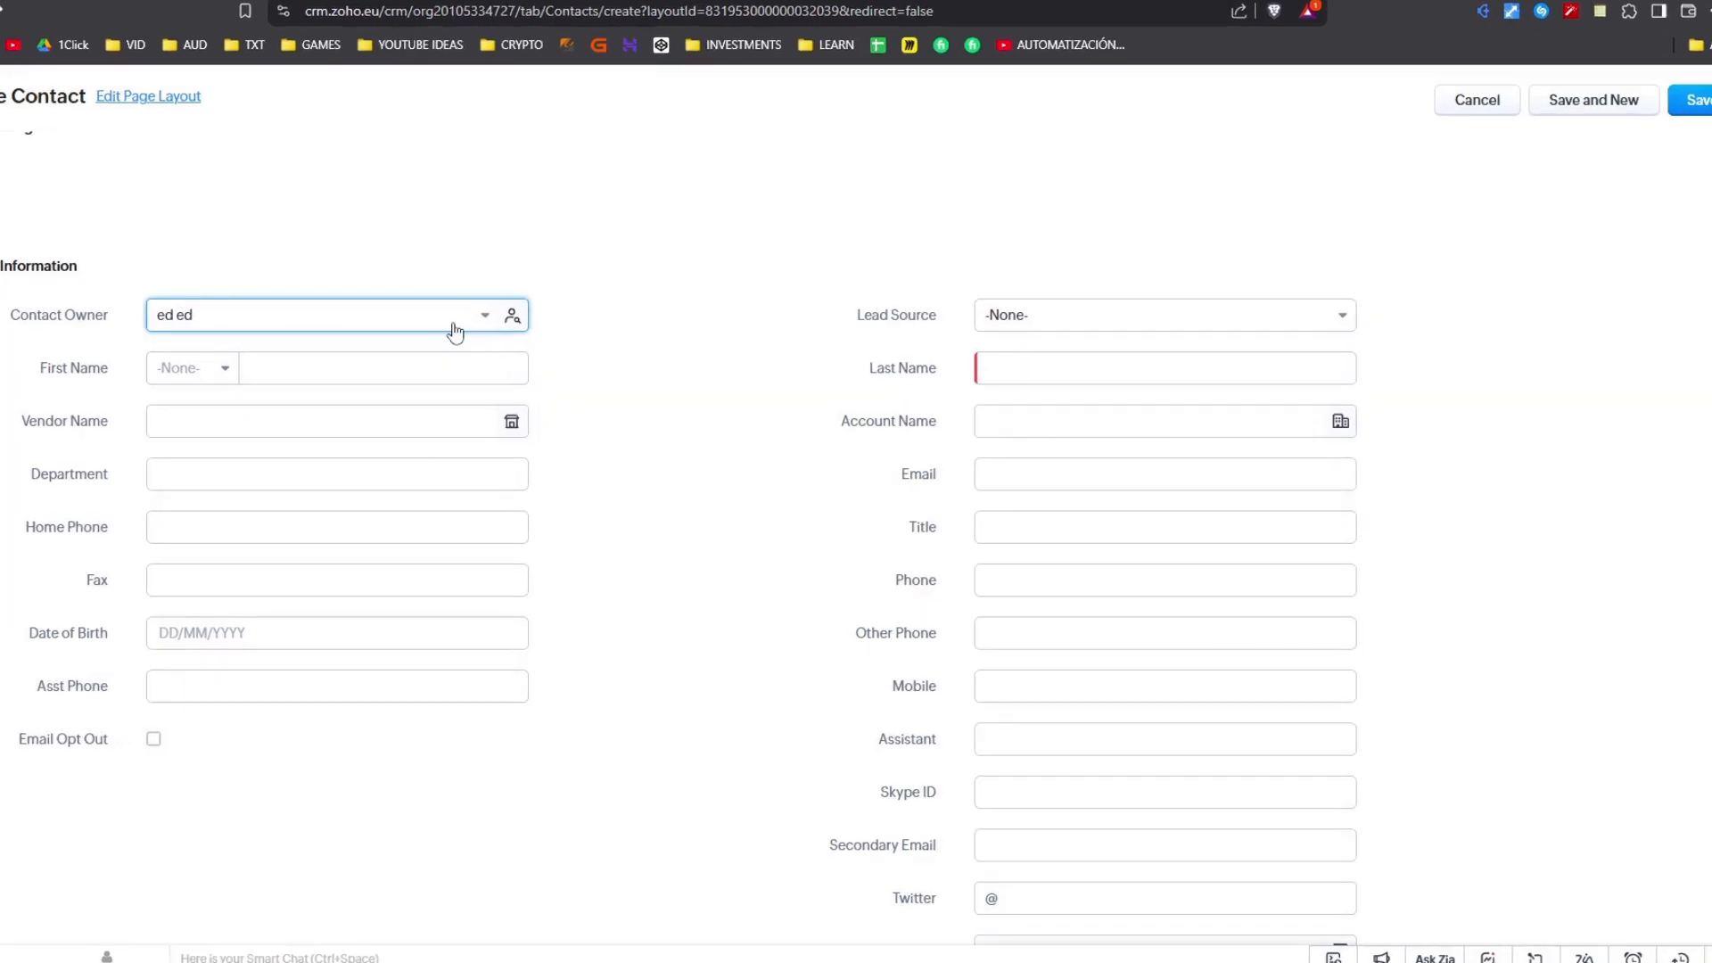
click(454, 333)
click(419, 319)
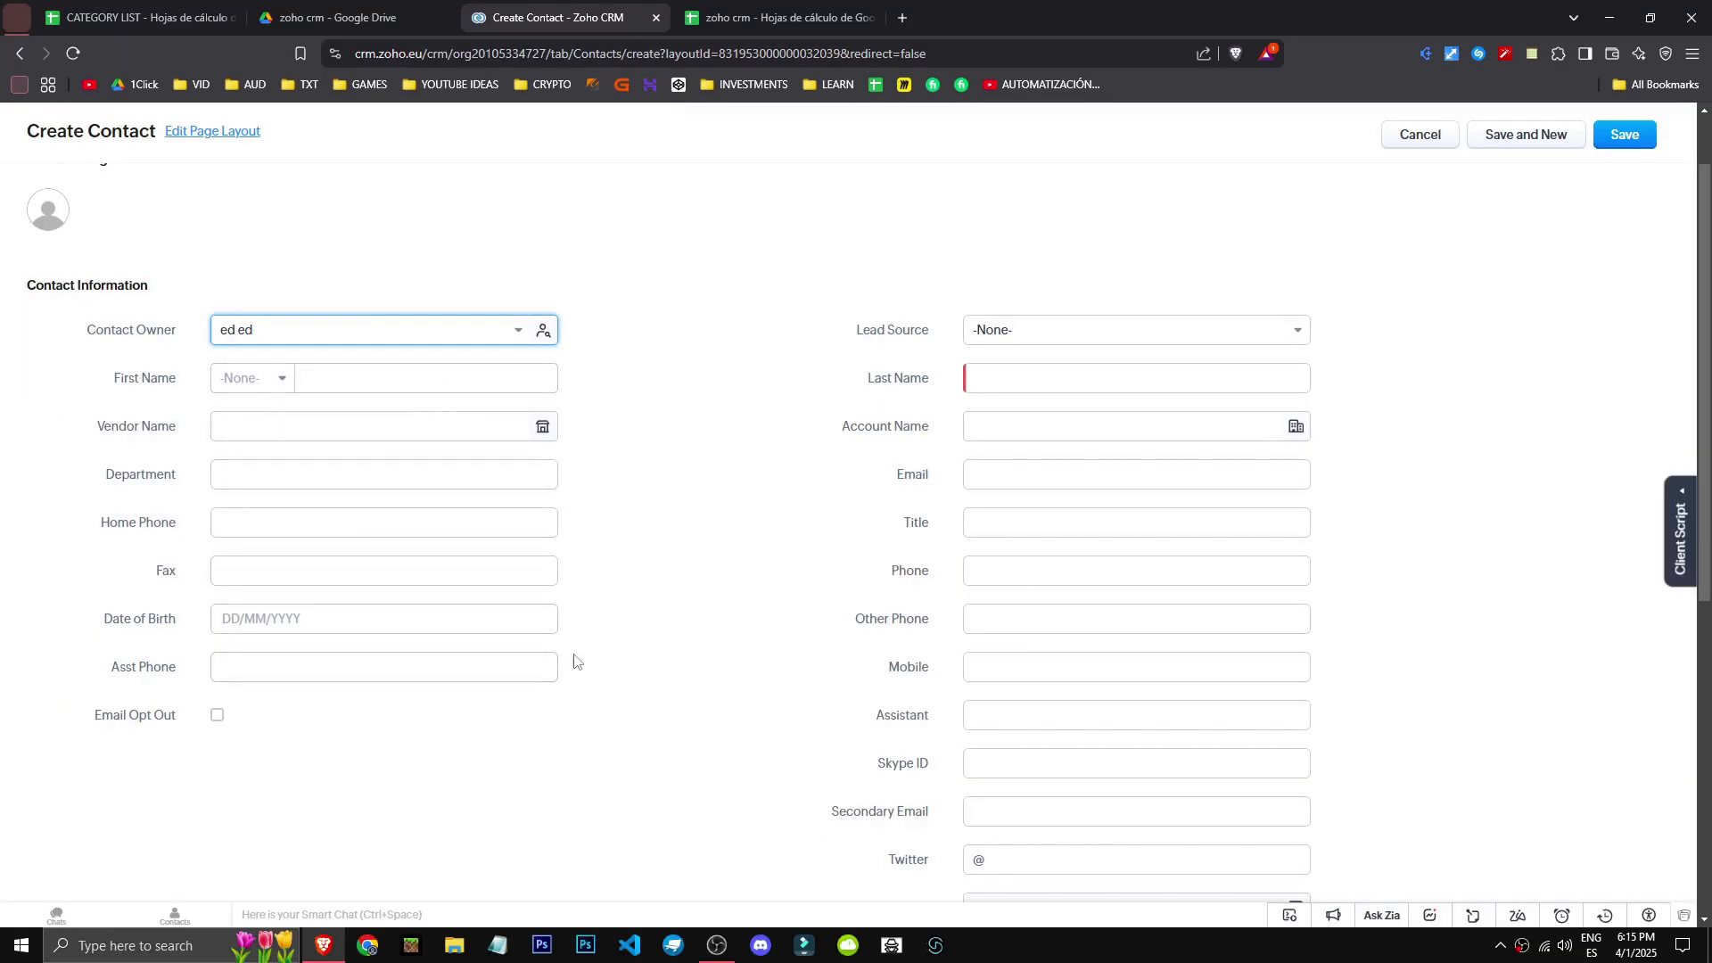
scroll(574, 662, down, 2)
scroll(576, 658, up, 1)
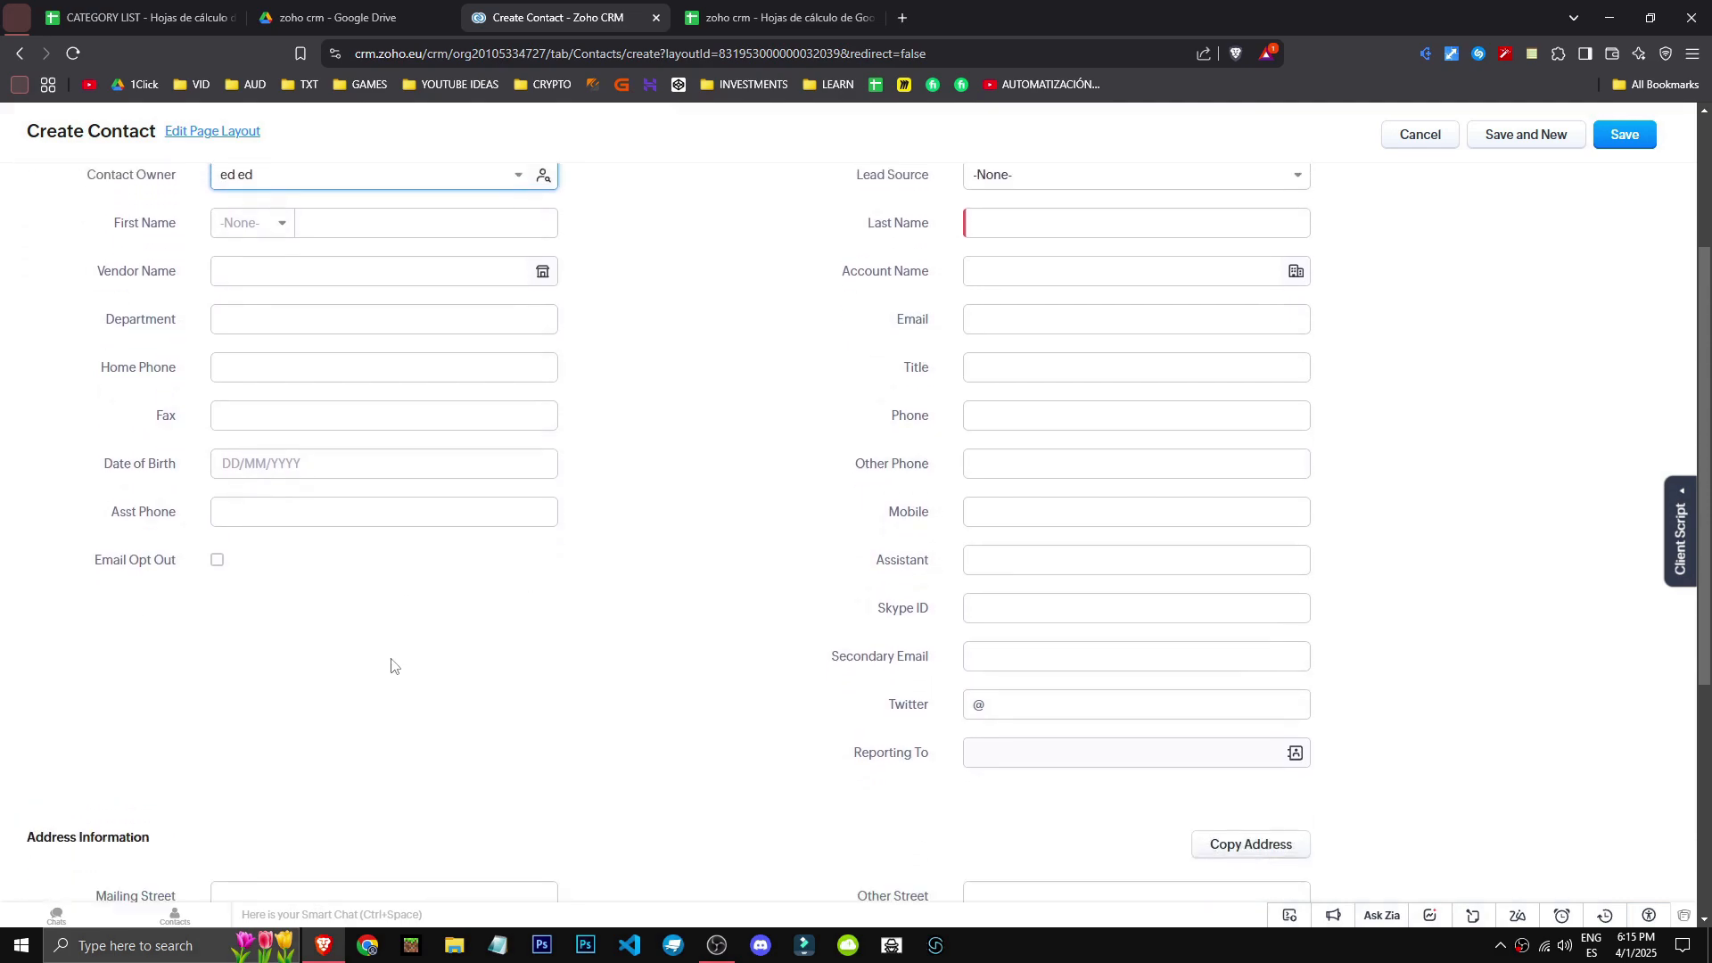
scroll(391, 660, down, 5)
scroll(387, 661, down, 1)
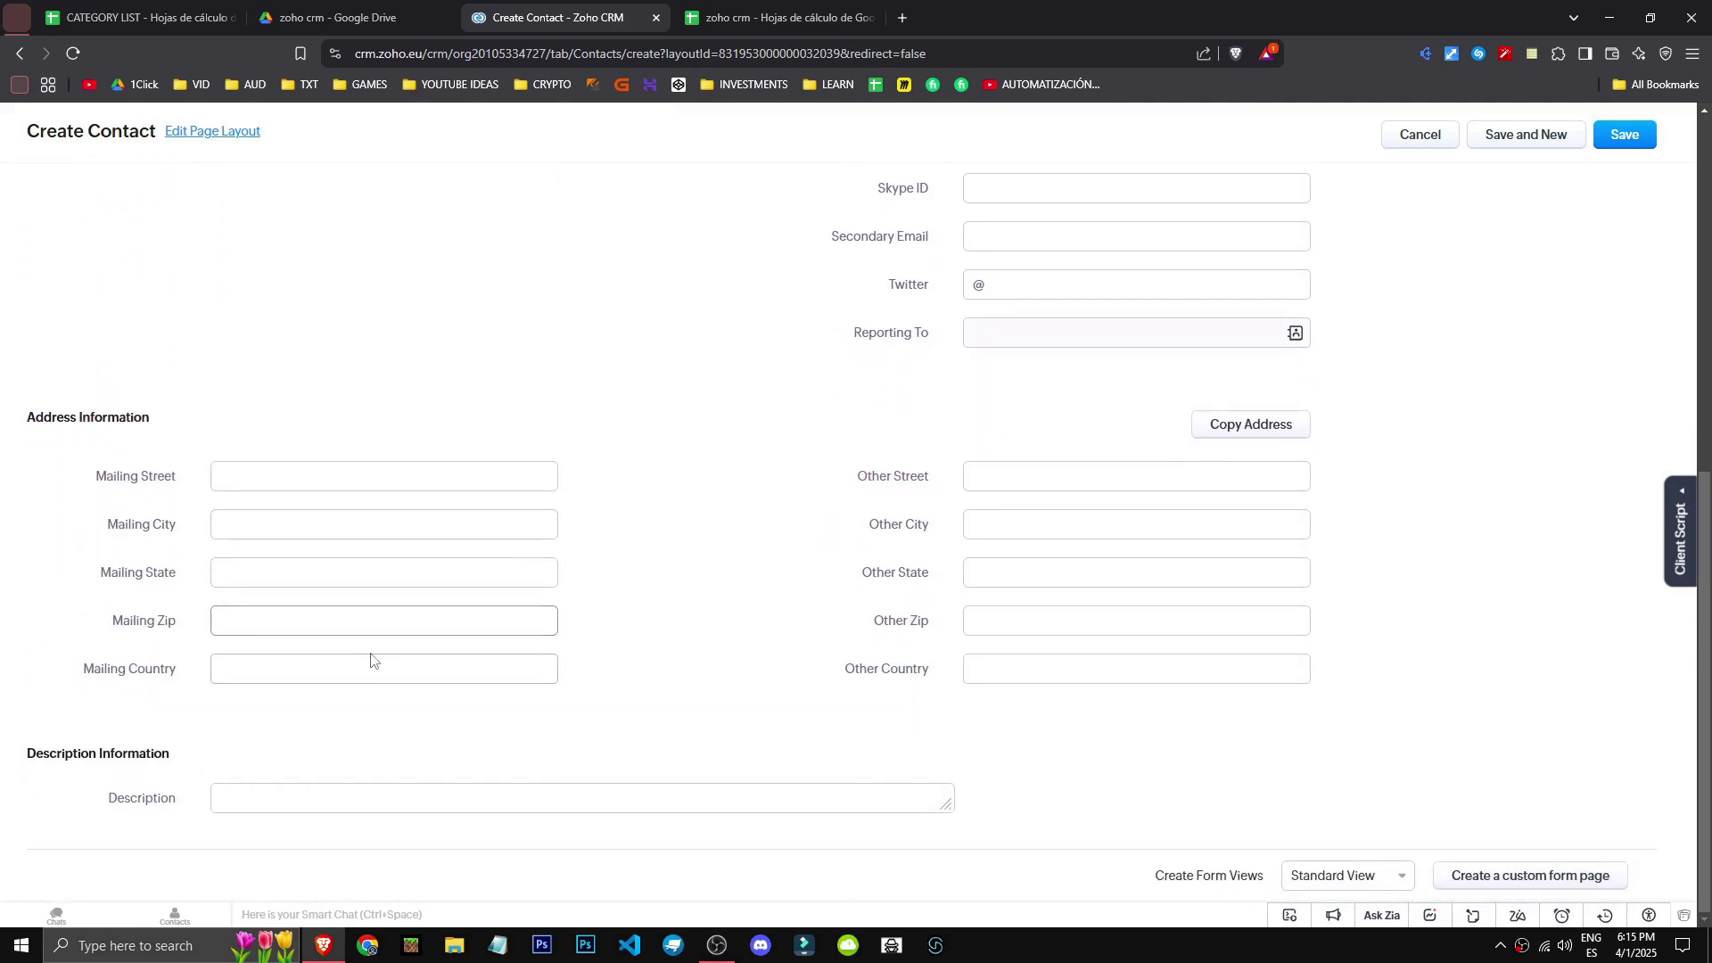
scroll(392, 687, up, 3)
scroll(374, 749, down, 3)
click(227, 796)
scroll(535, 767, up, 2)
scroll(746, 756, up, 4)
click(1420, 134)
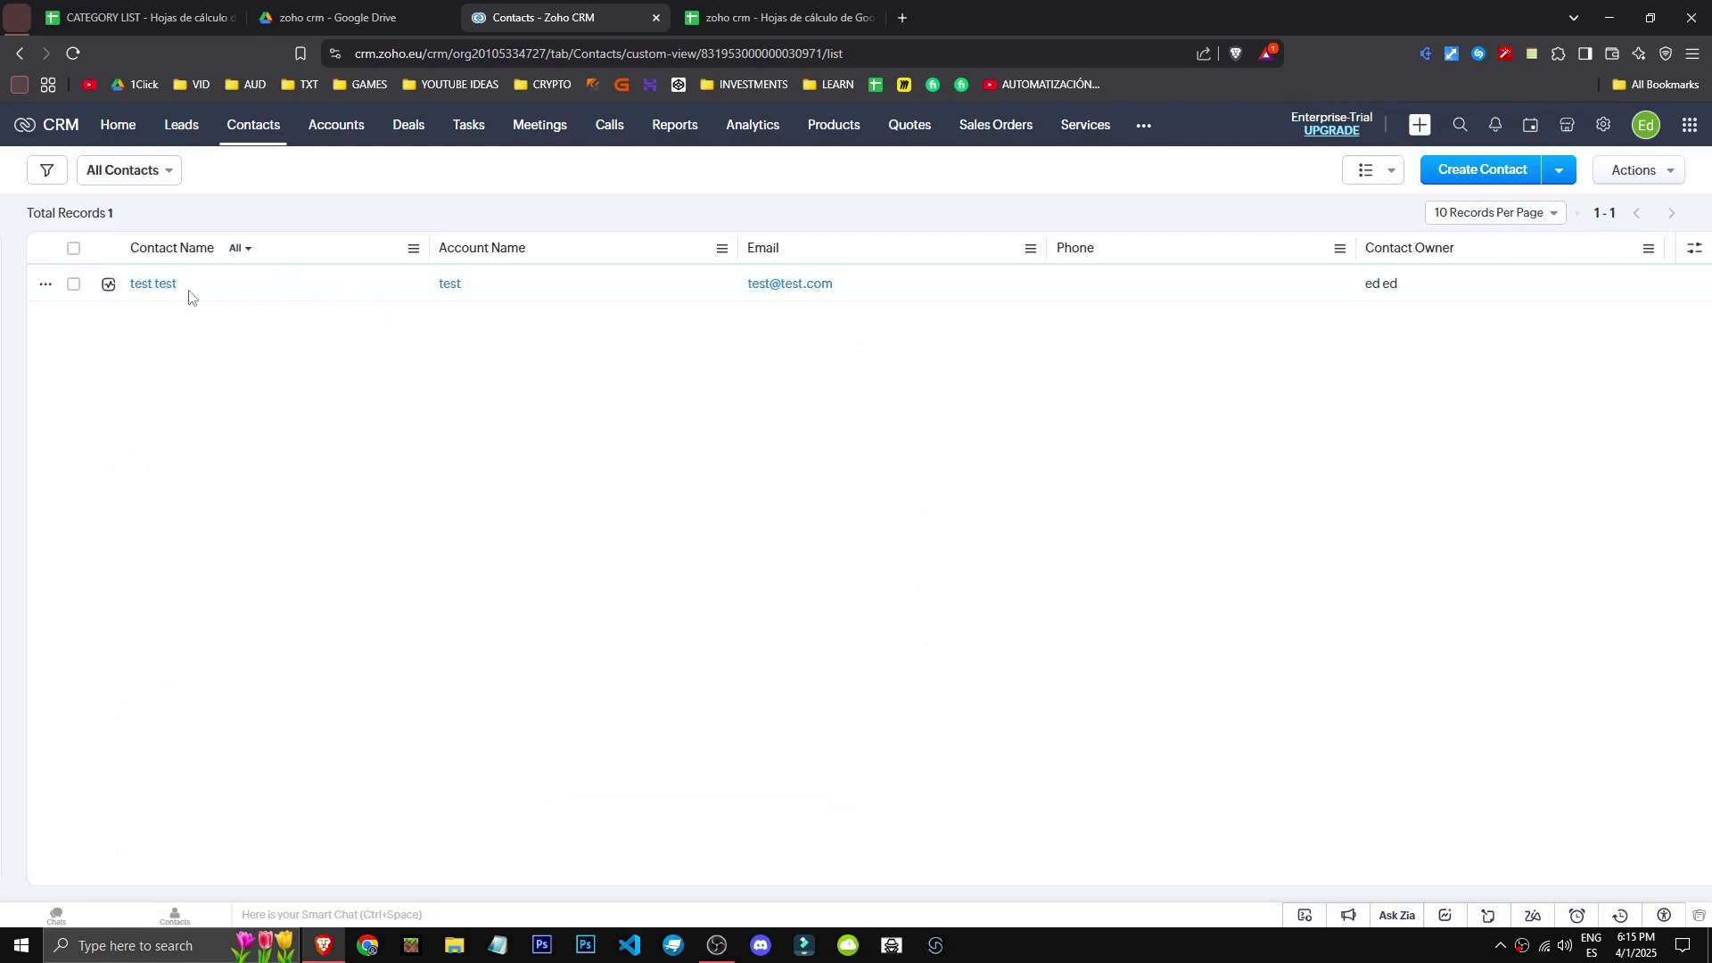
click(153, 287)
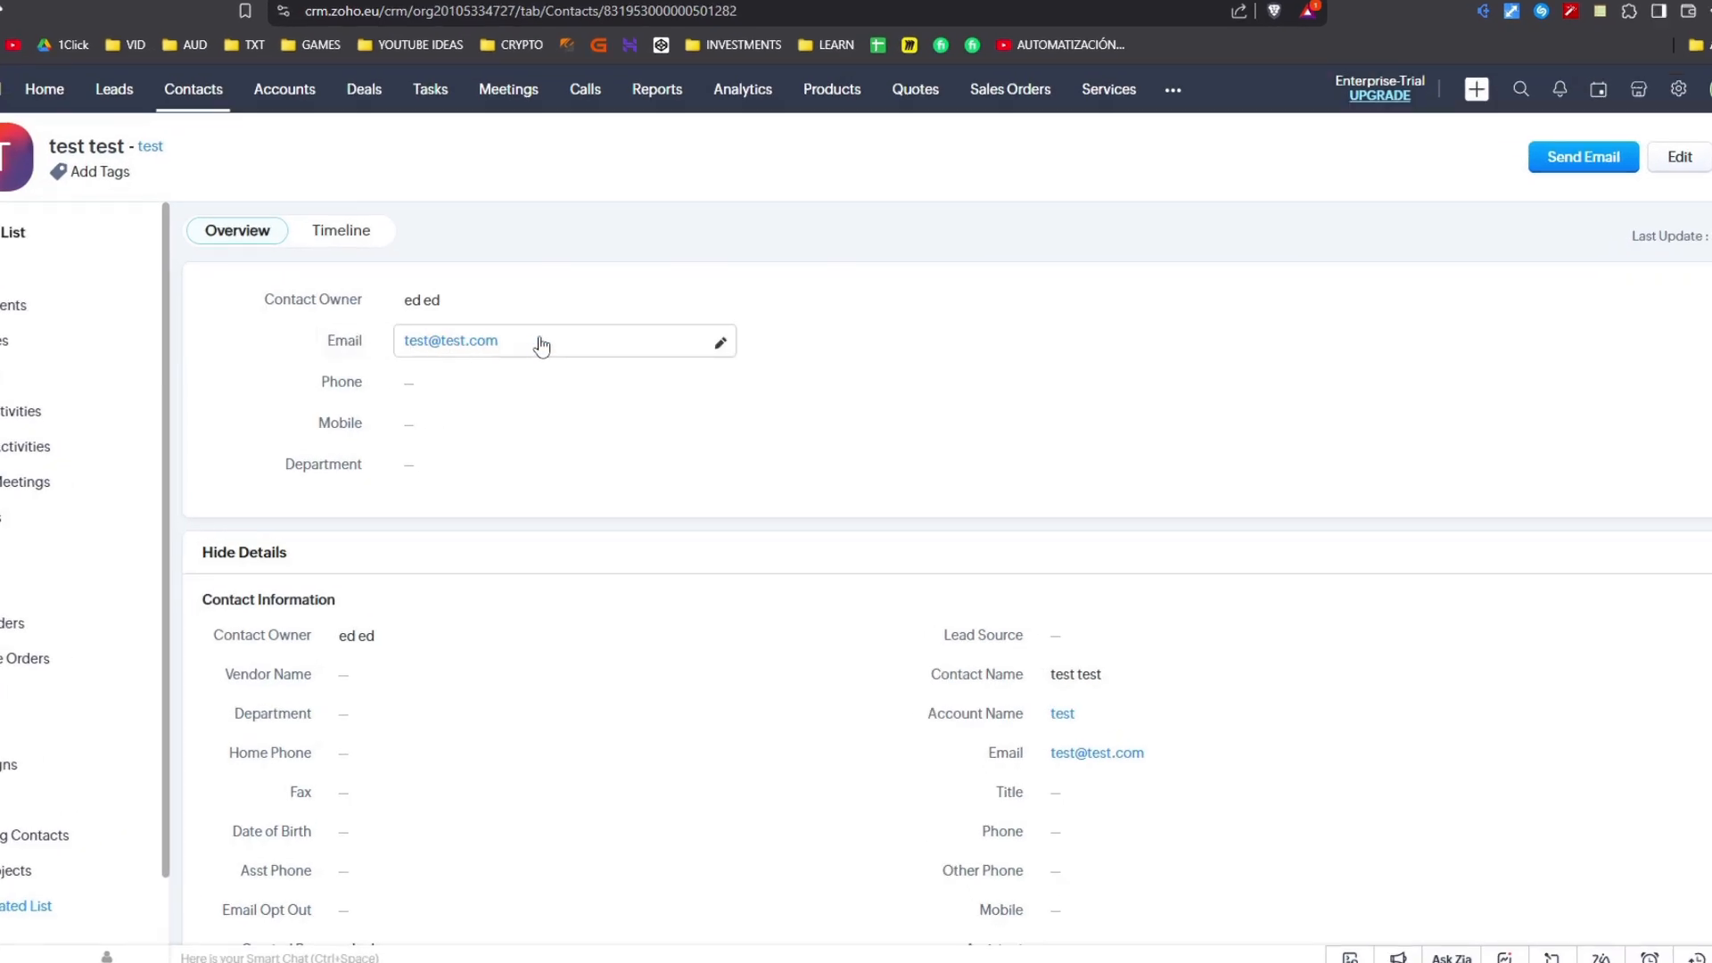
drag(538, 342, 374, 344)
click(222, 335)
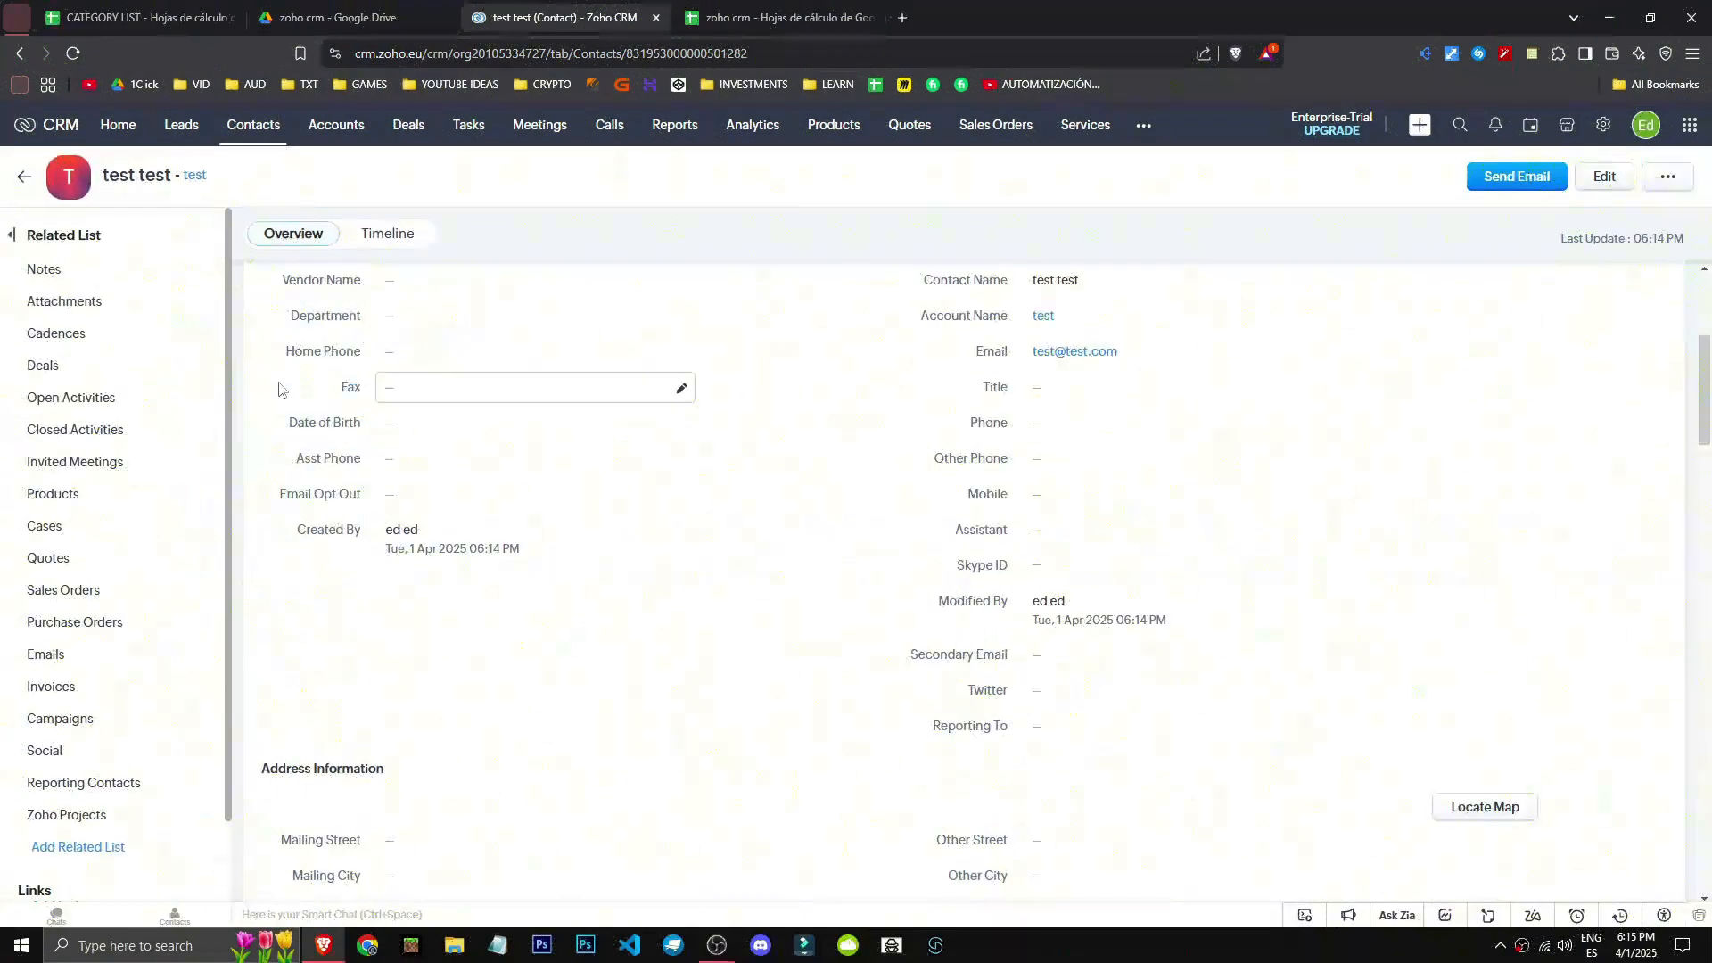
scroll(278, 390, down, 15)
scroll(271, 398, down, 8)
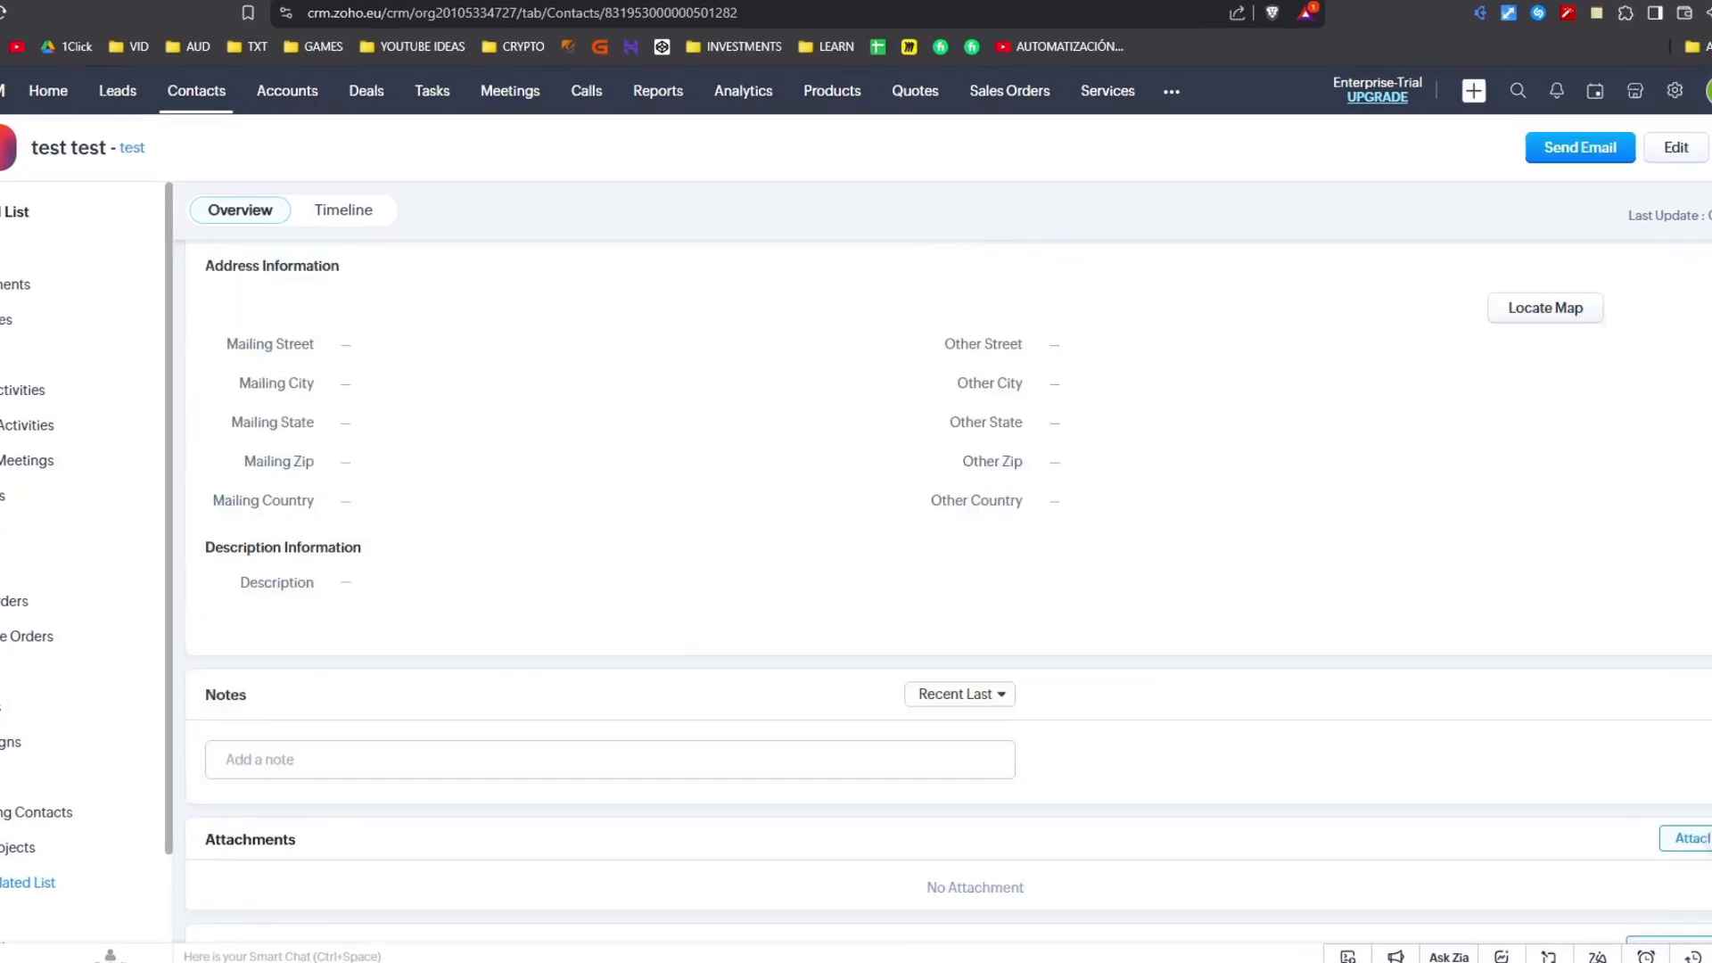
scroll(1426, 312, up, 5)
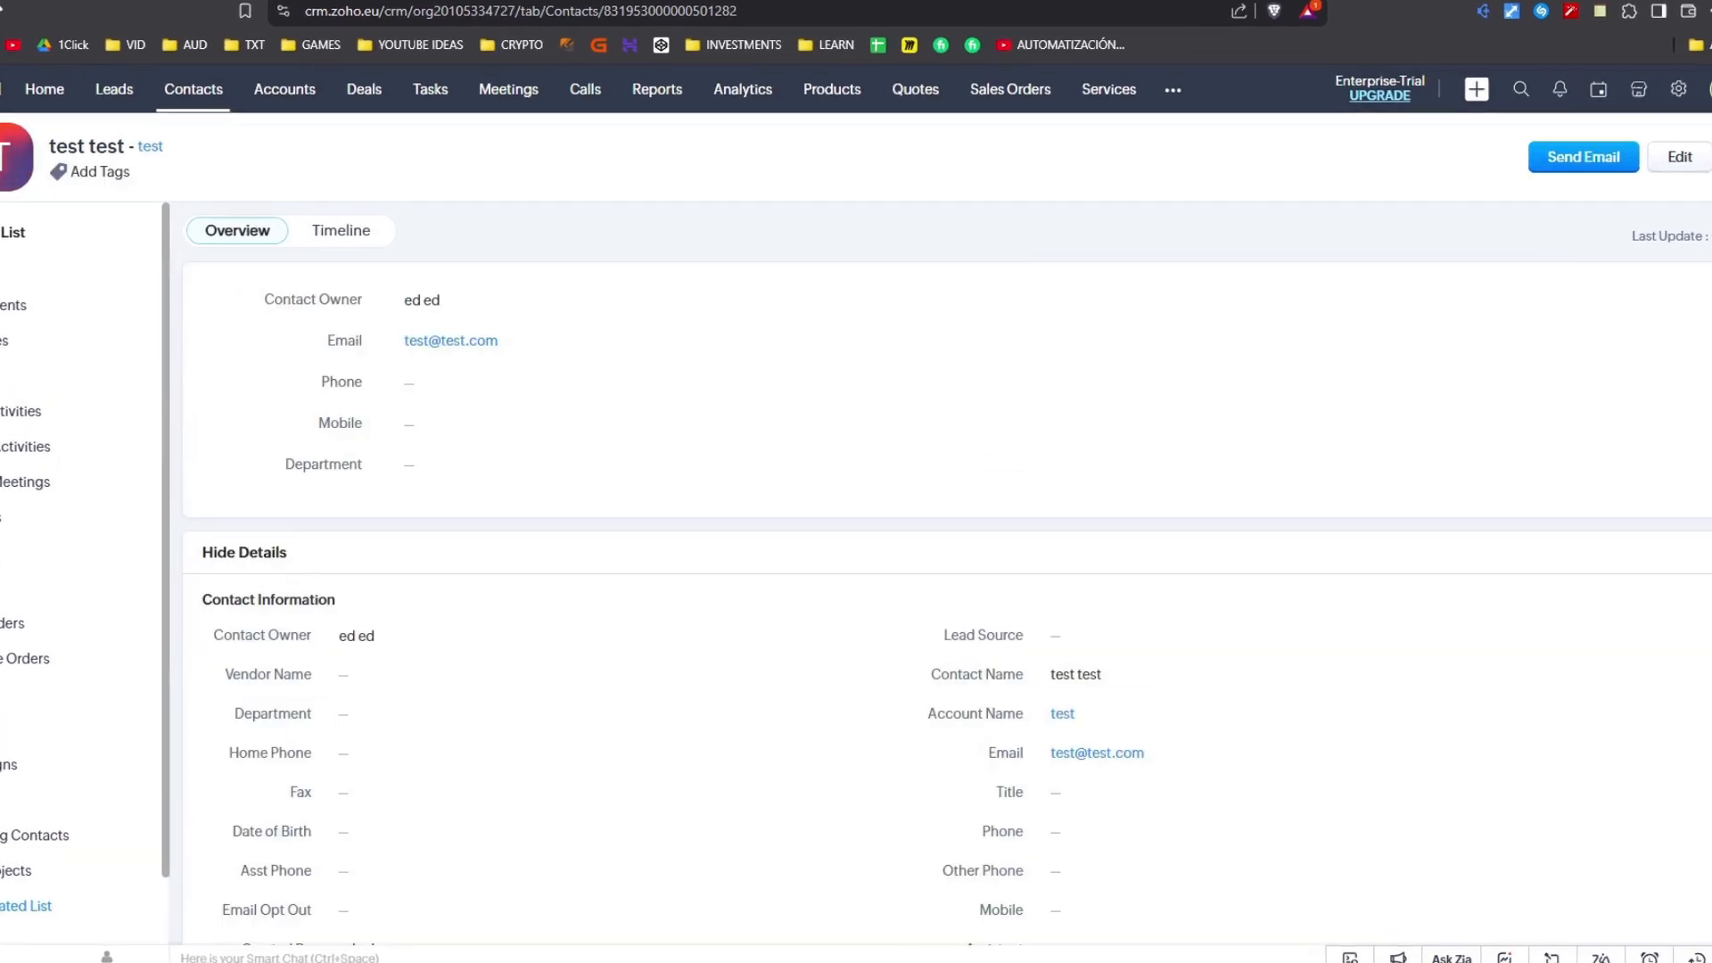
scroll(1186, 504, down, 2)
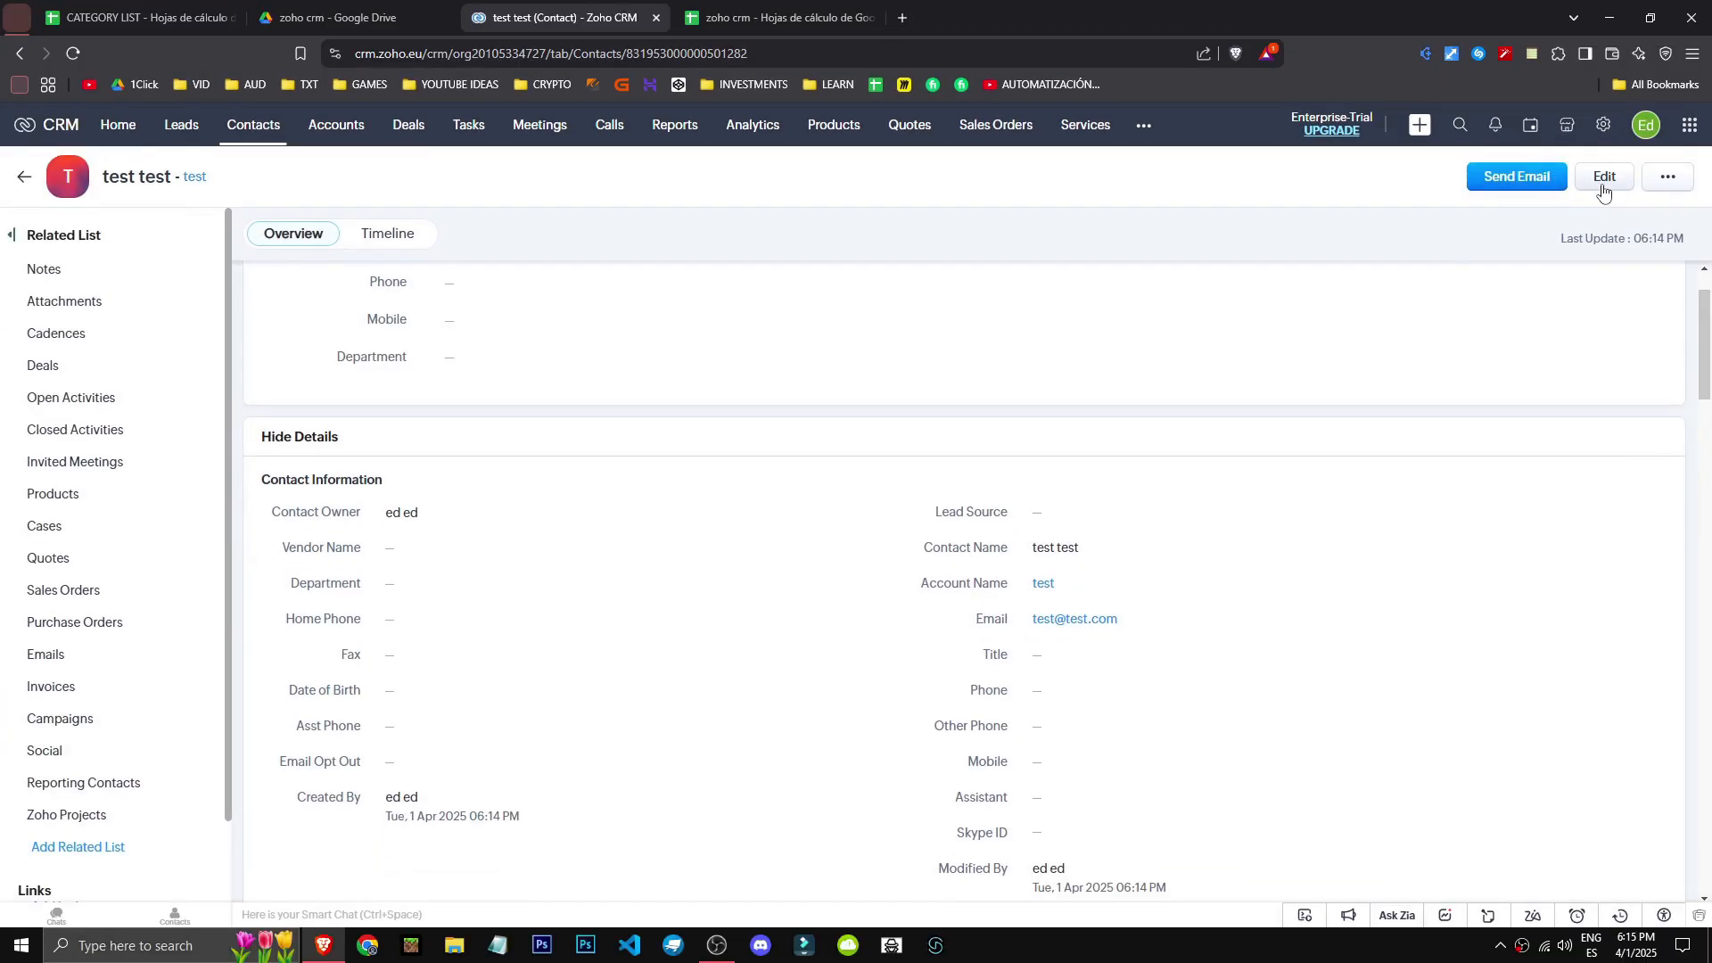
click(1672, 179)
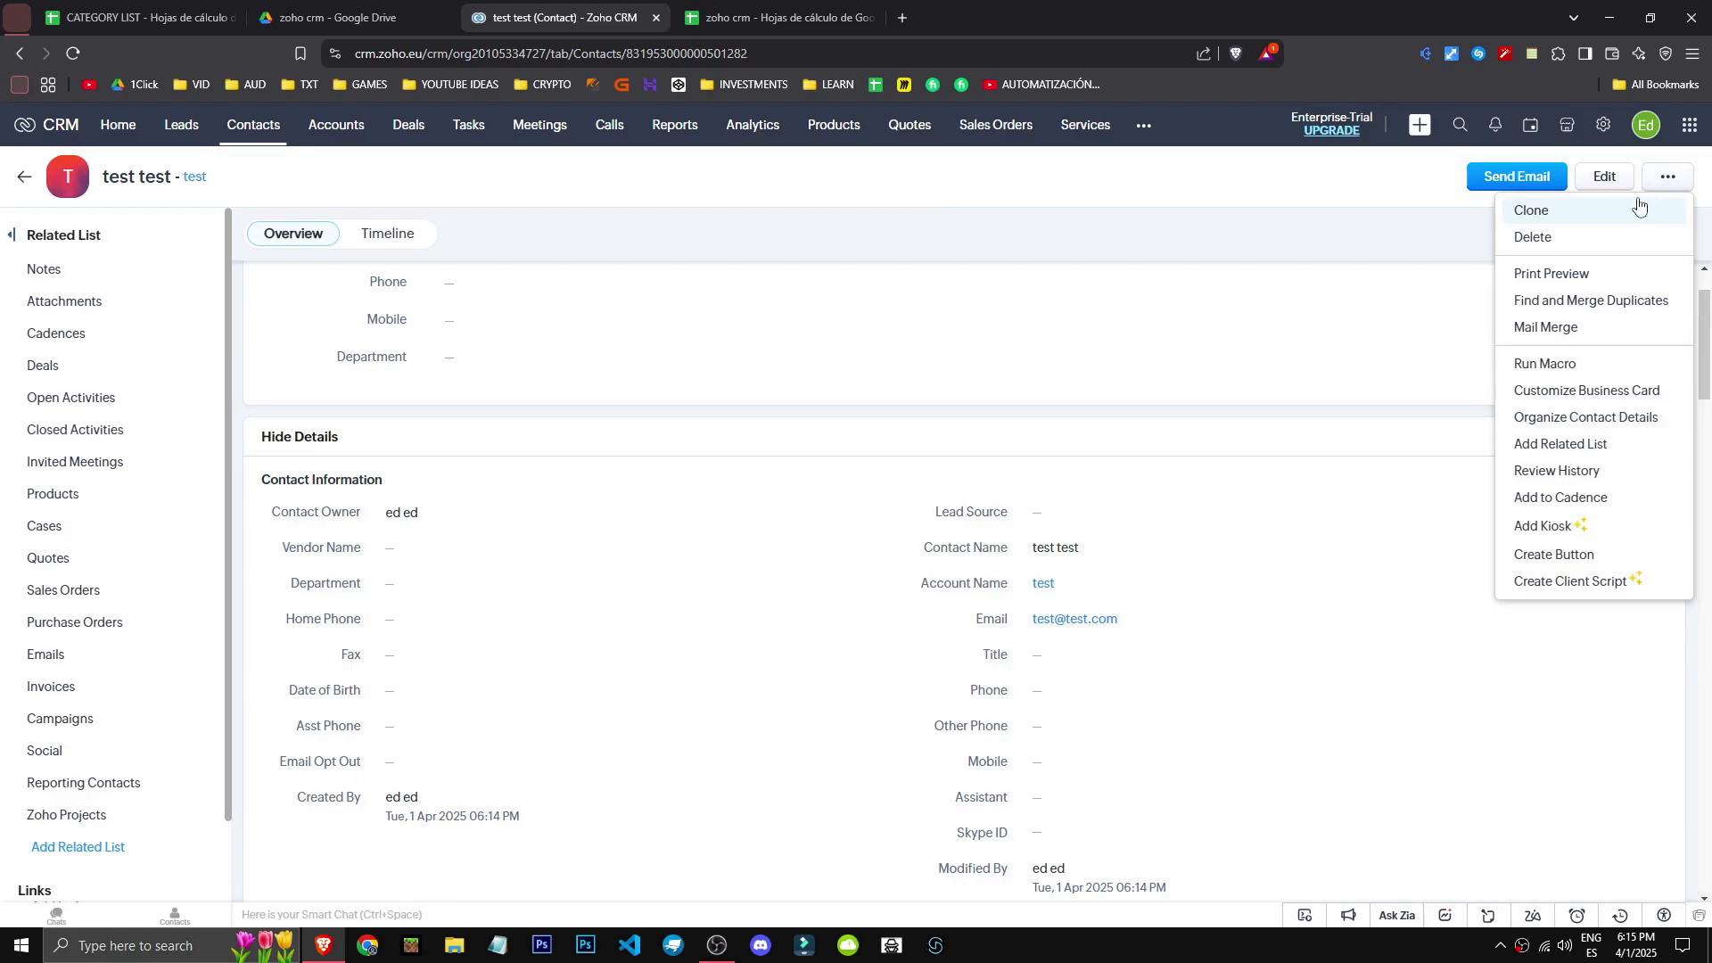
scroll(418, 438, down, 2)
scroll(330, 522, down, 3)
scroll(330, 522, down, 5)
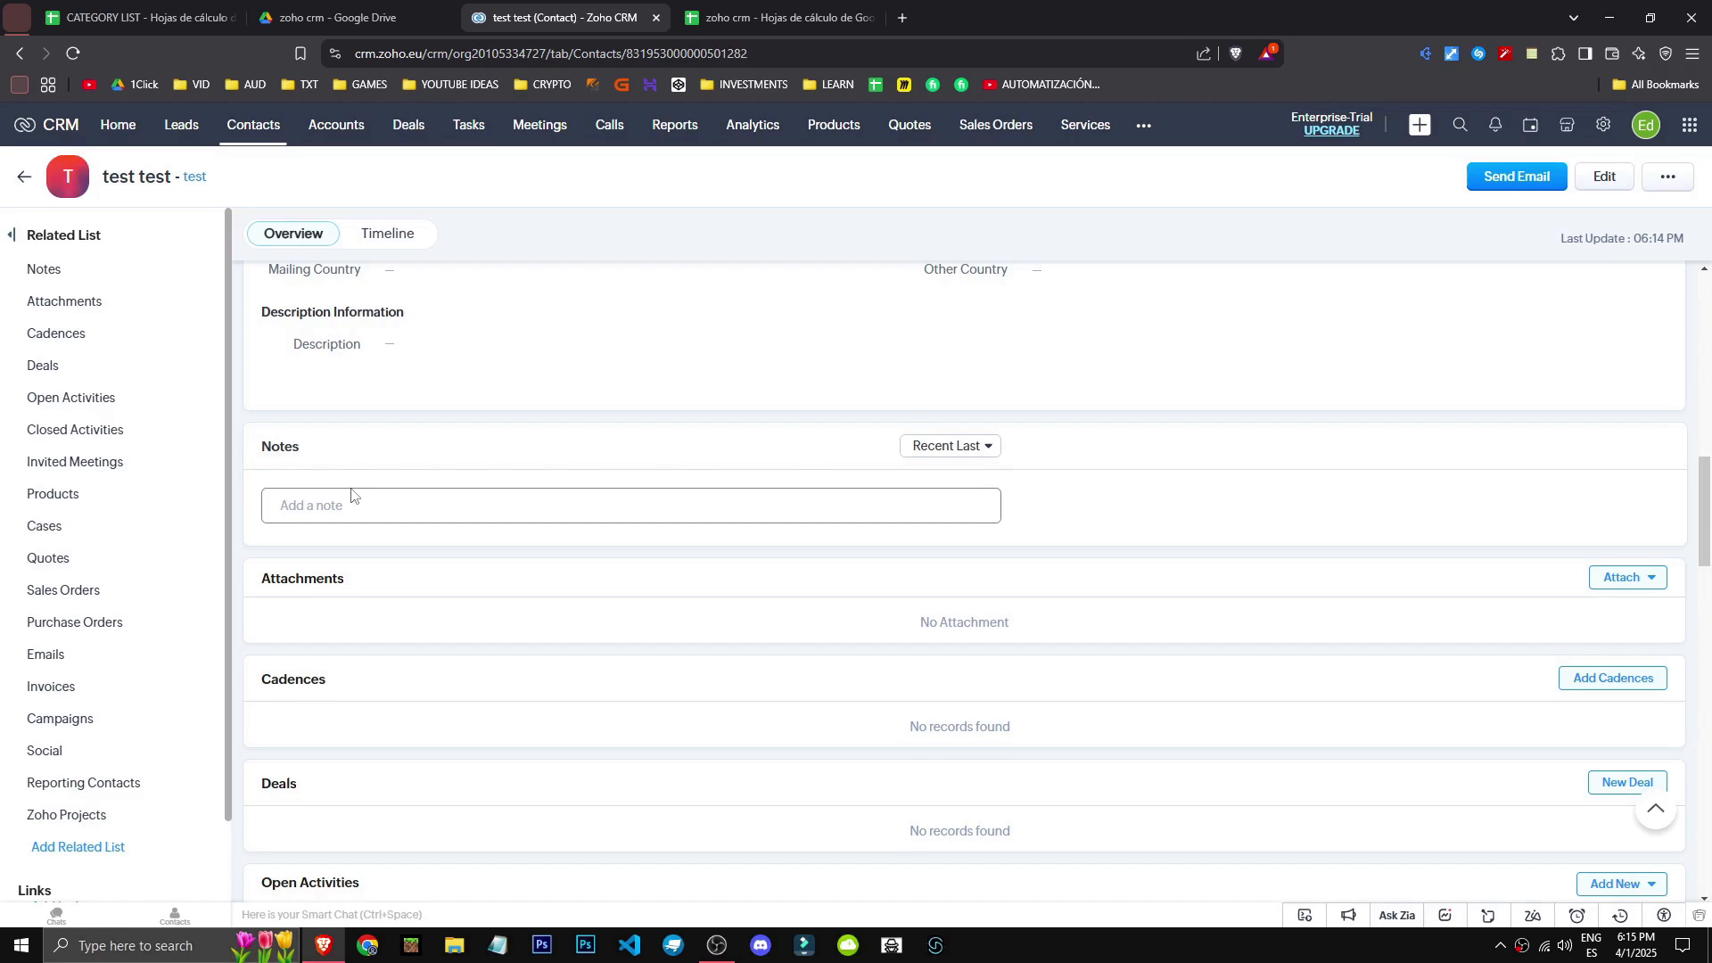
scroll(353, 496, down, 4)
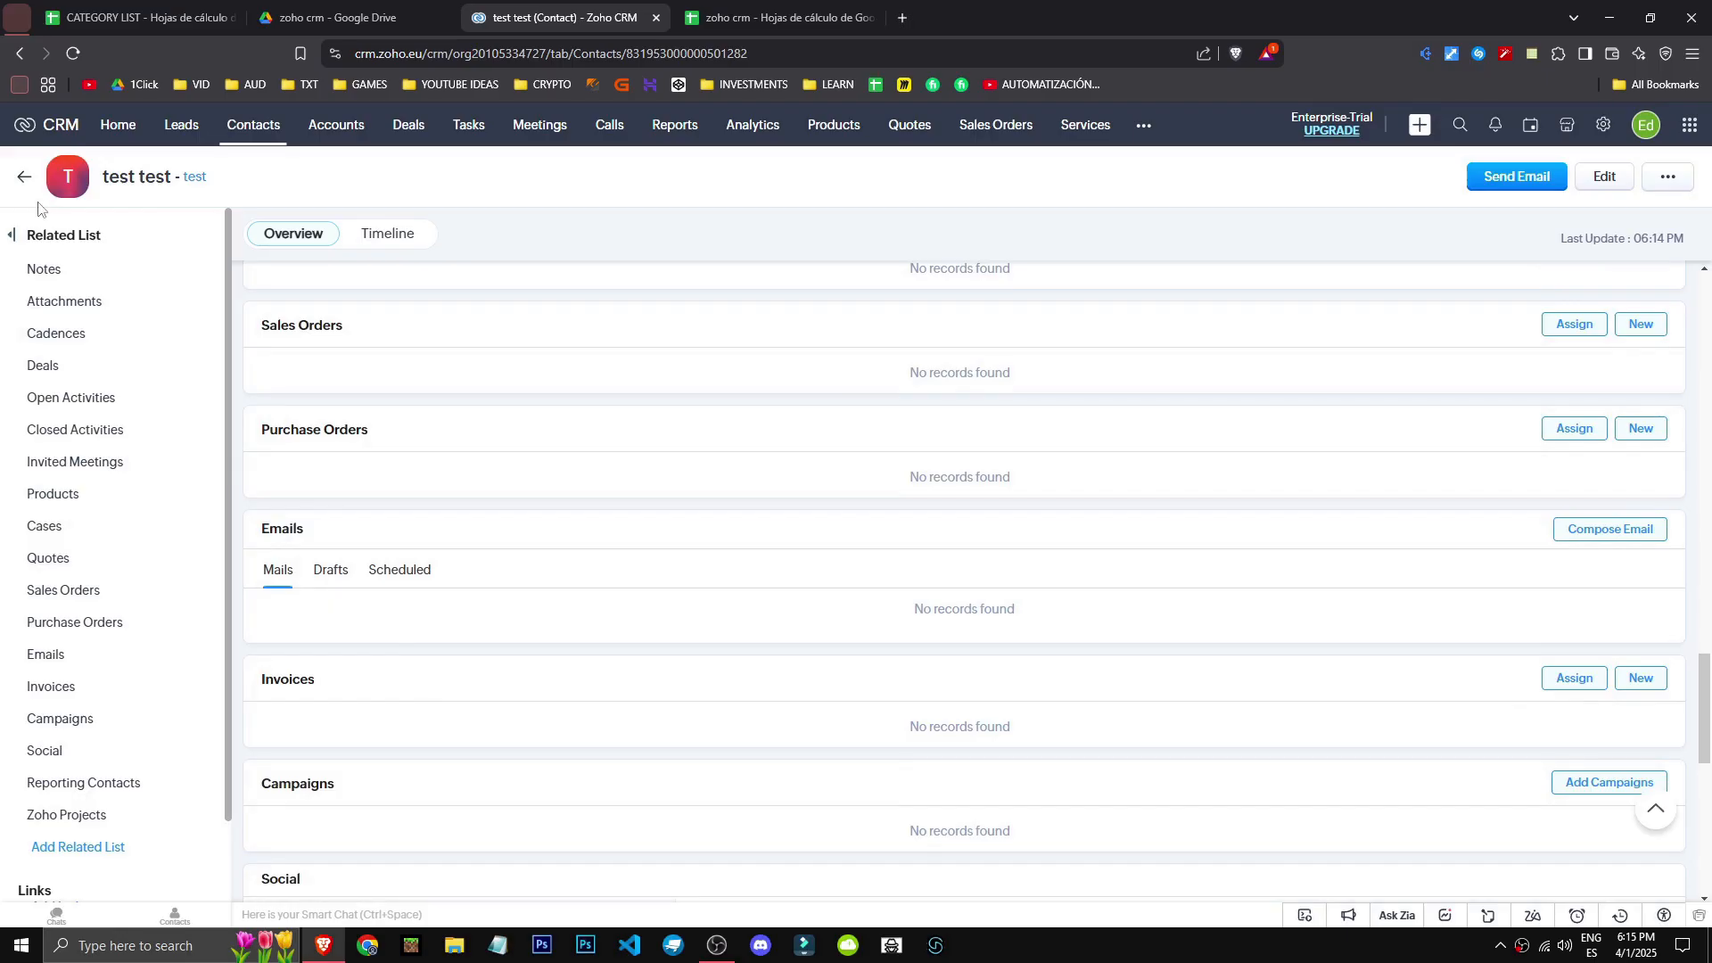
click(264, 125)
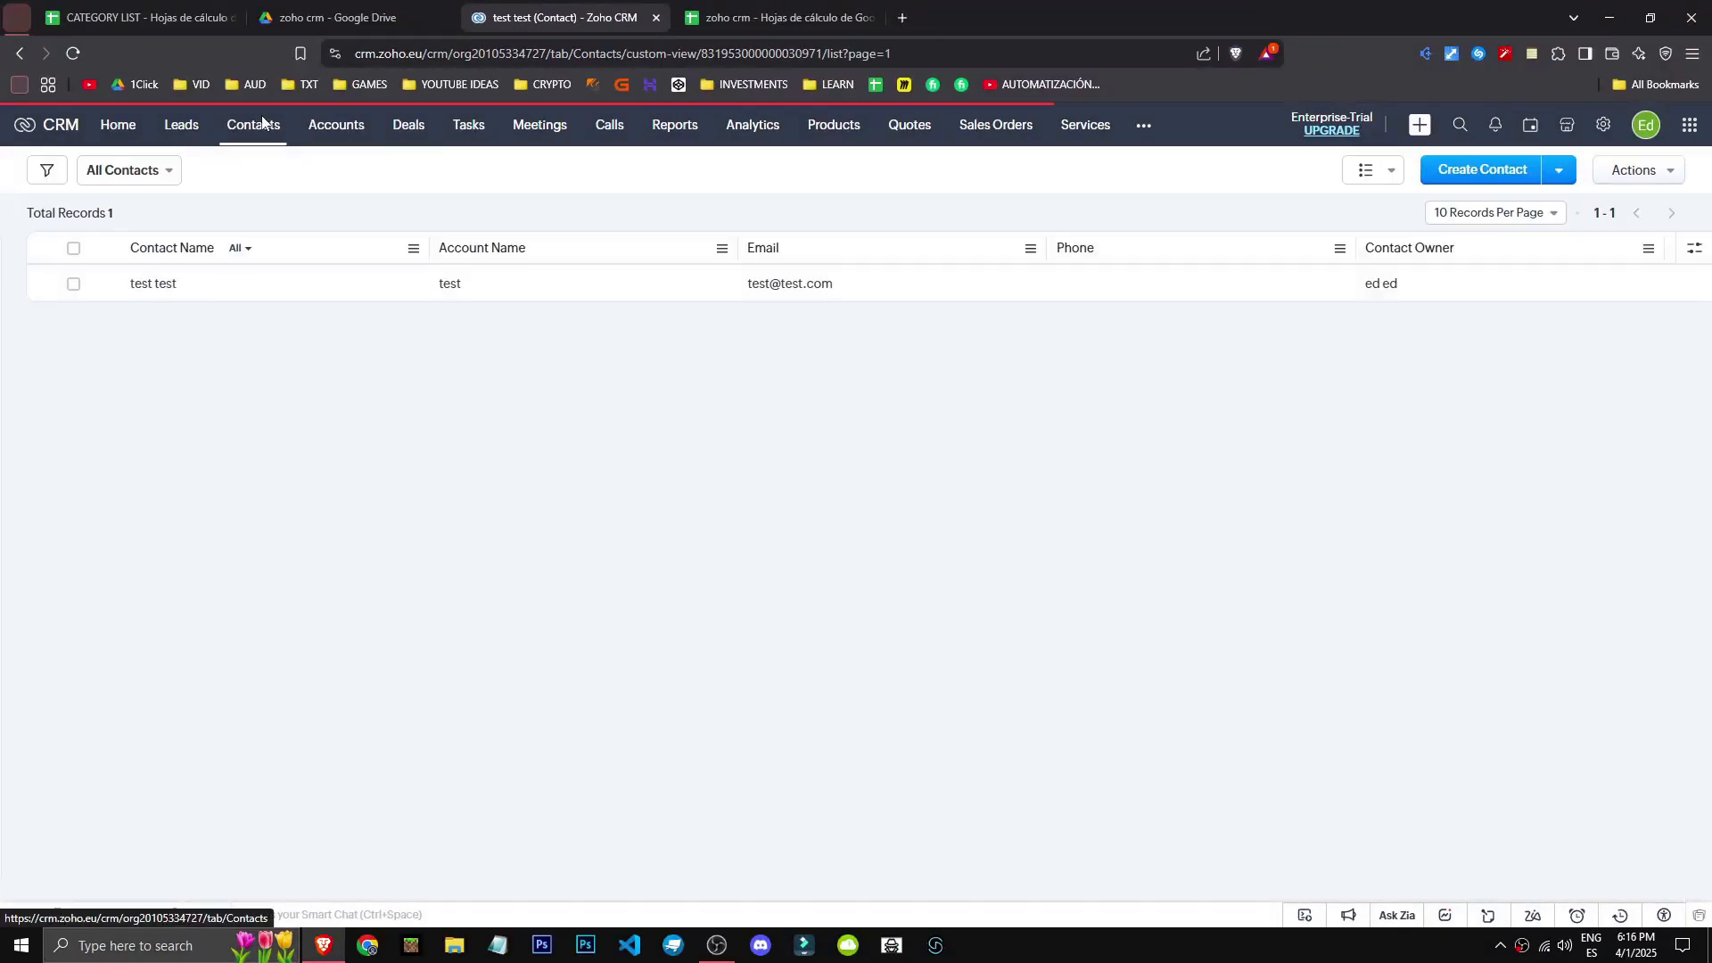
click(74, 285)
click(504, 174)
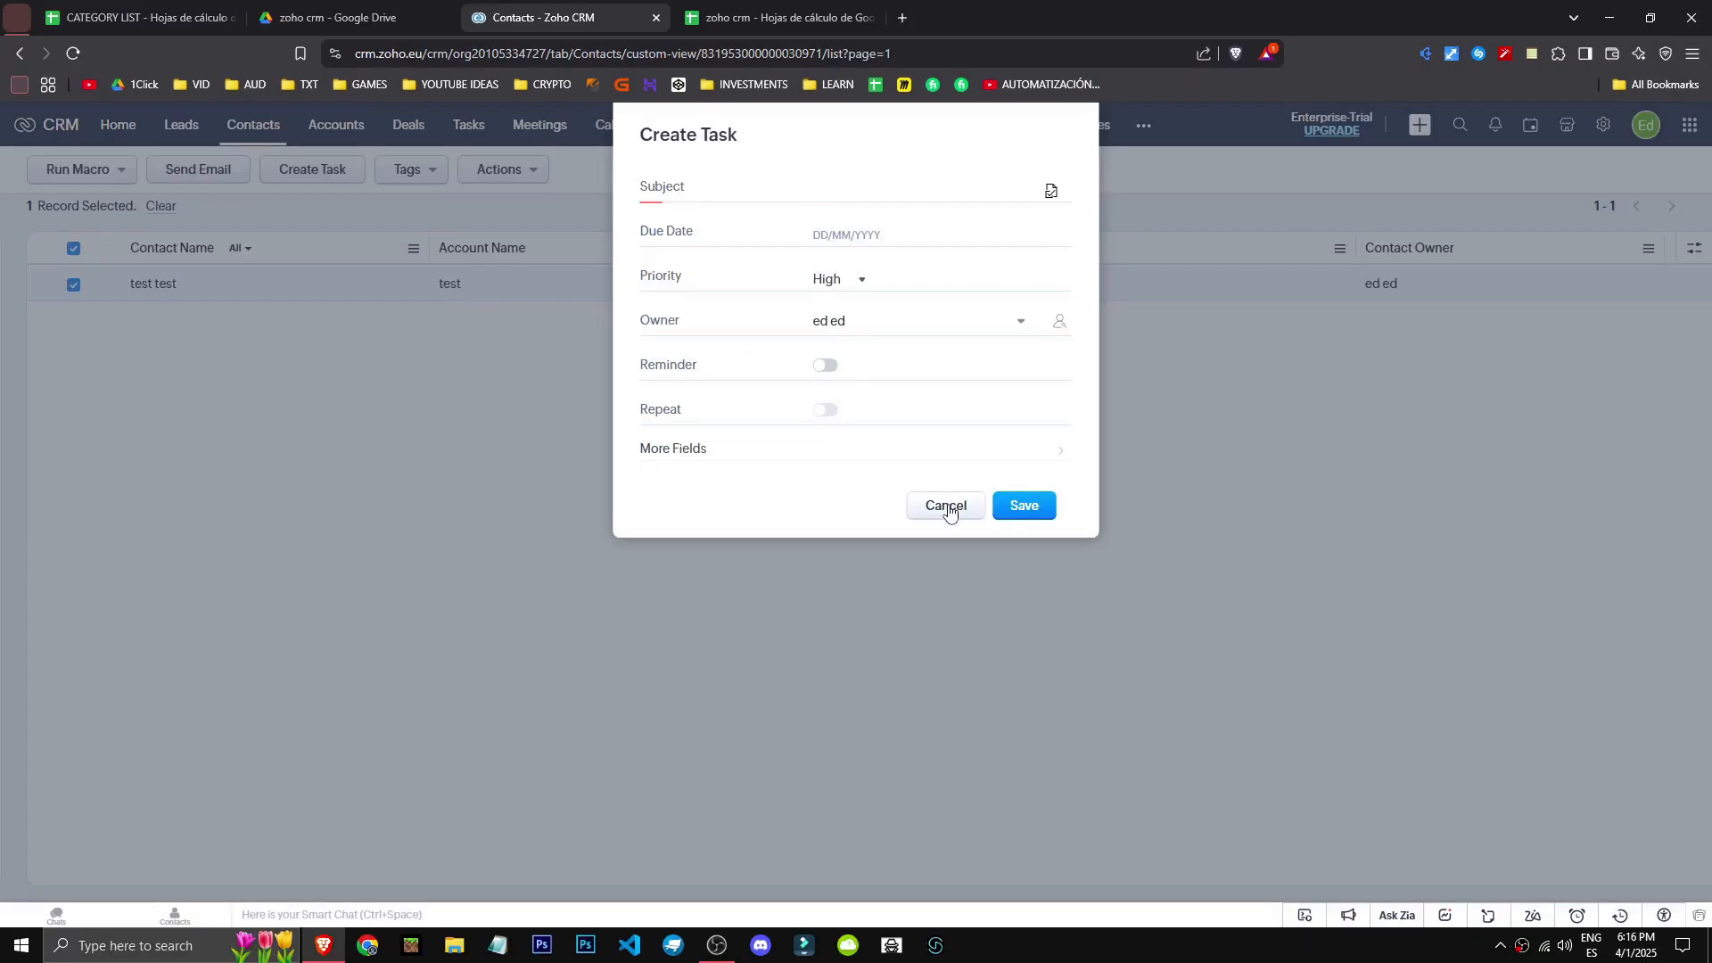
click(1051, 193)
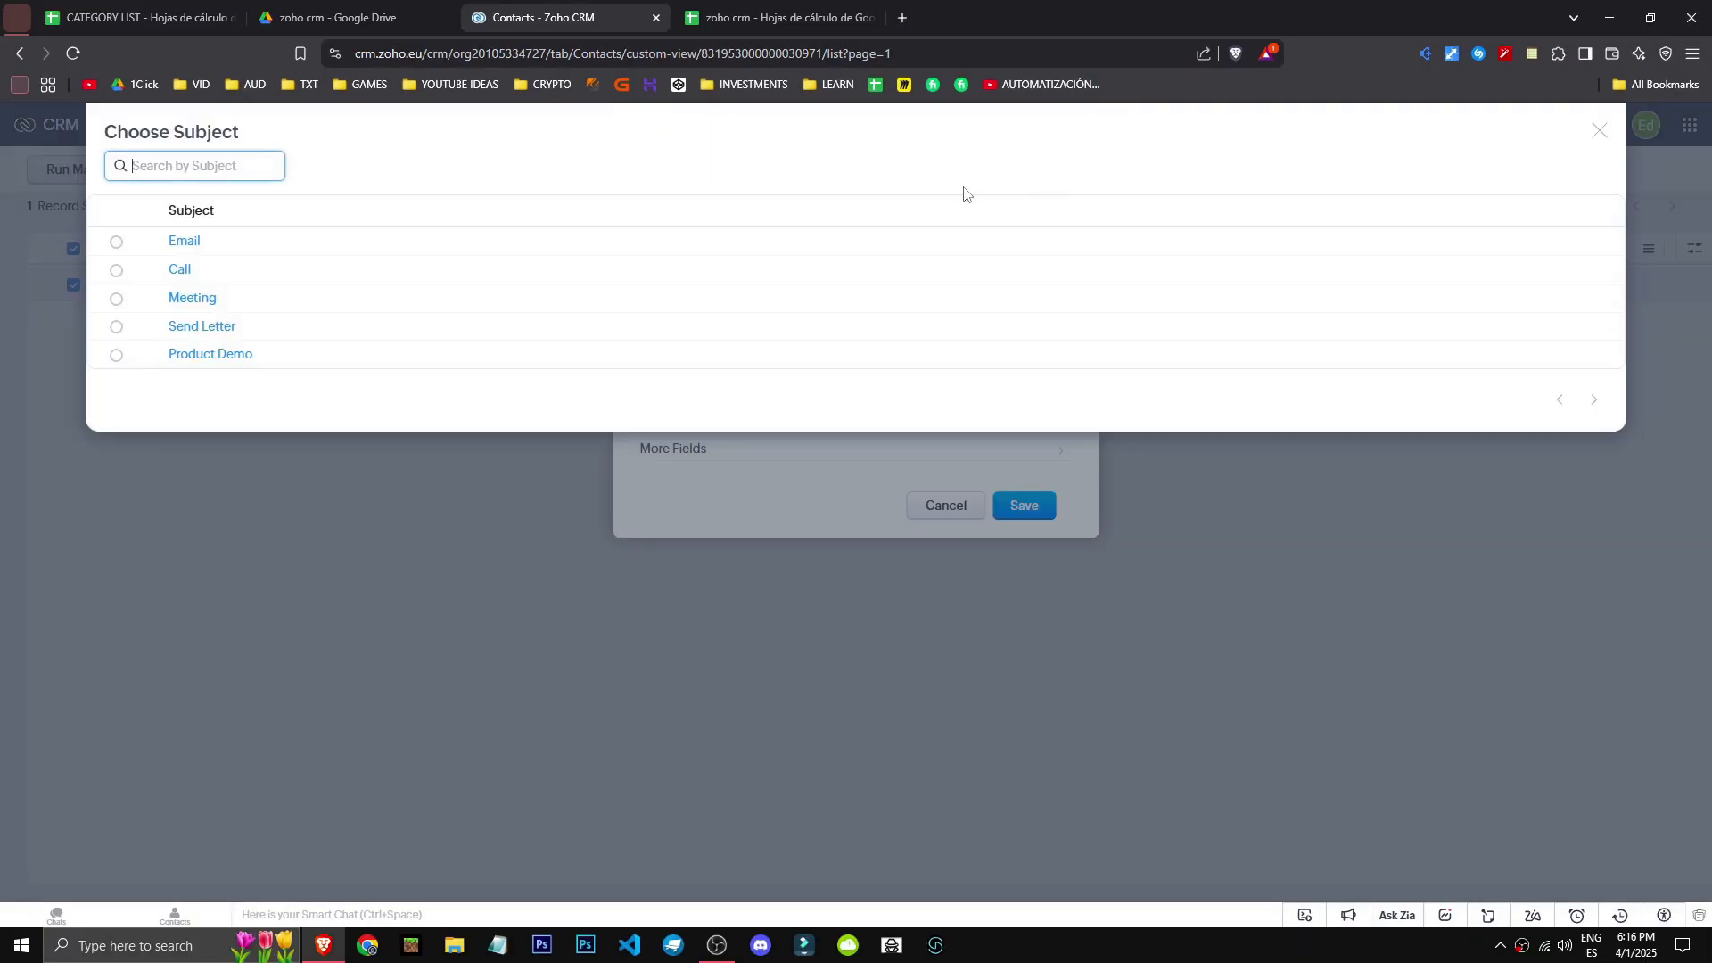
click(112, 298)
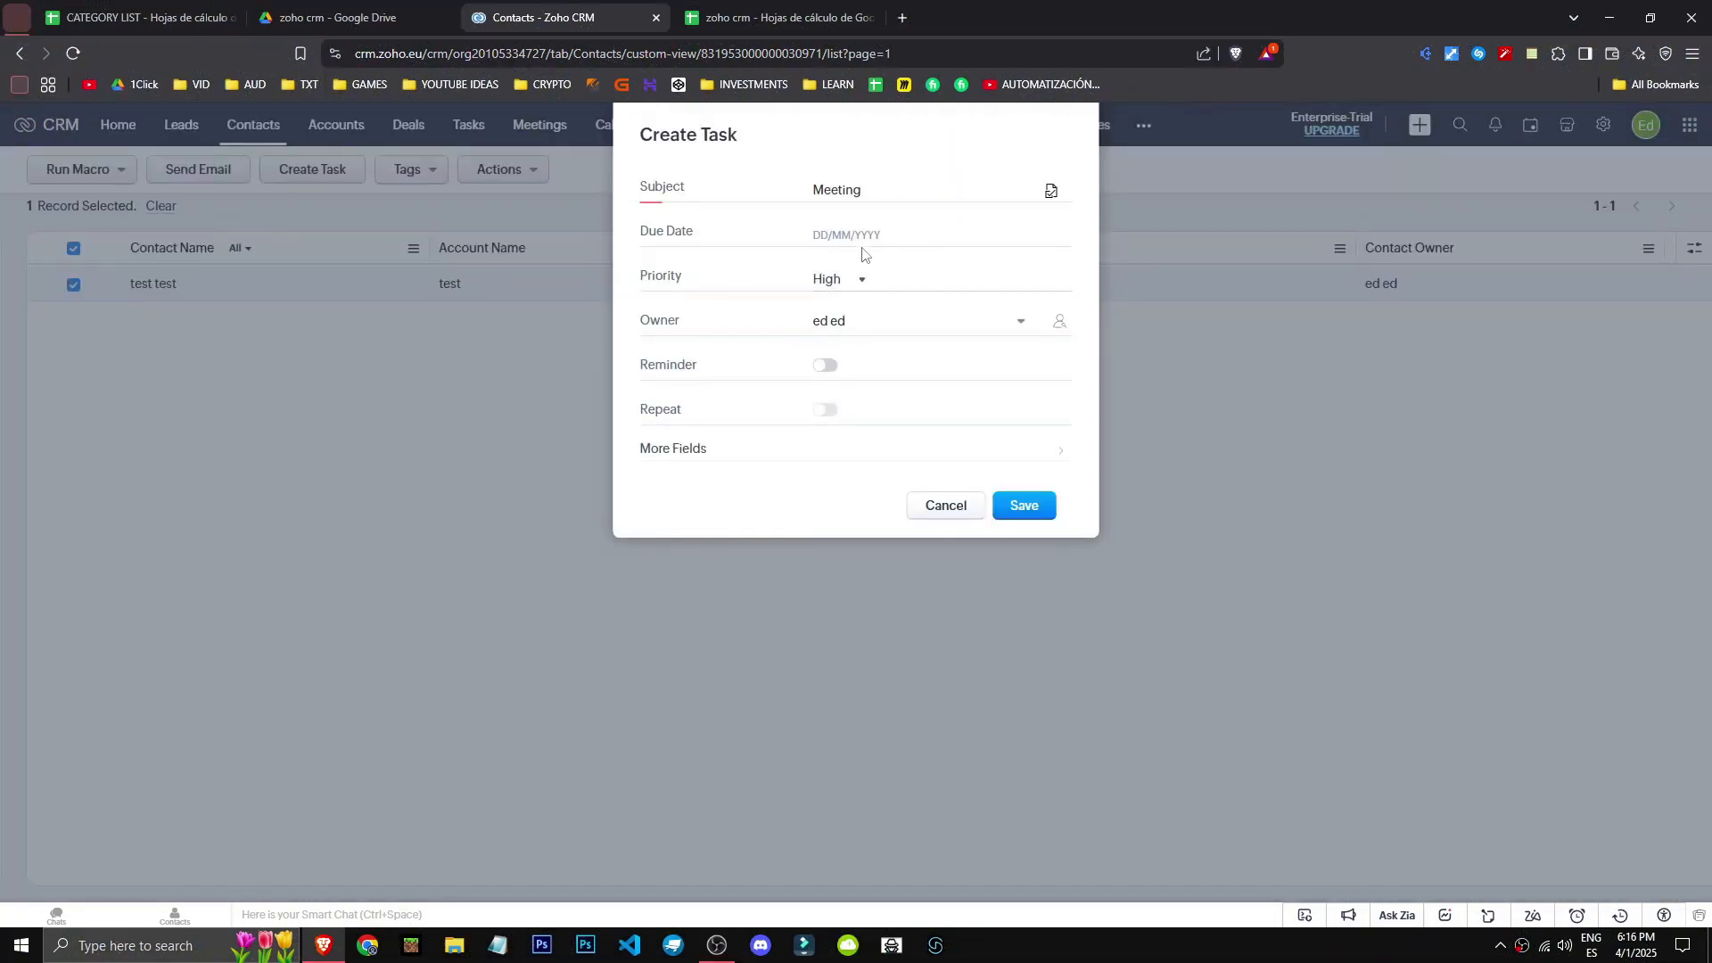
click(946, 506)
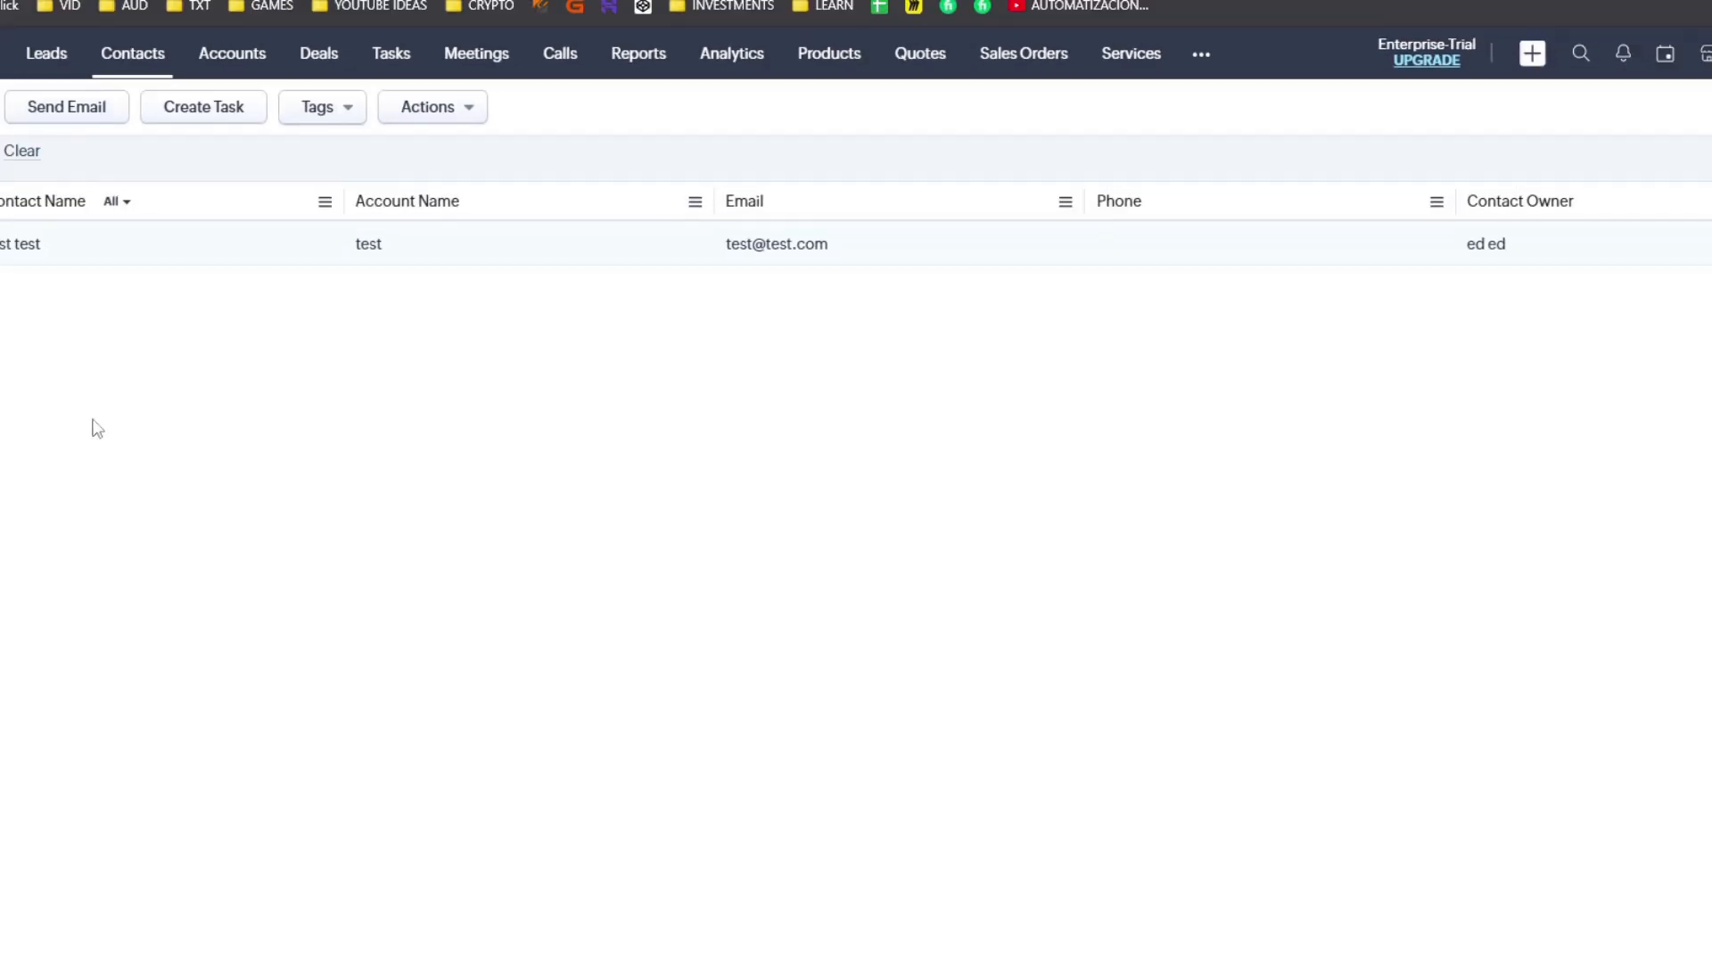
click(1634, 169)
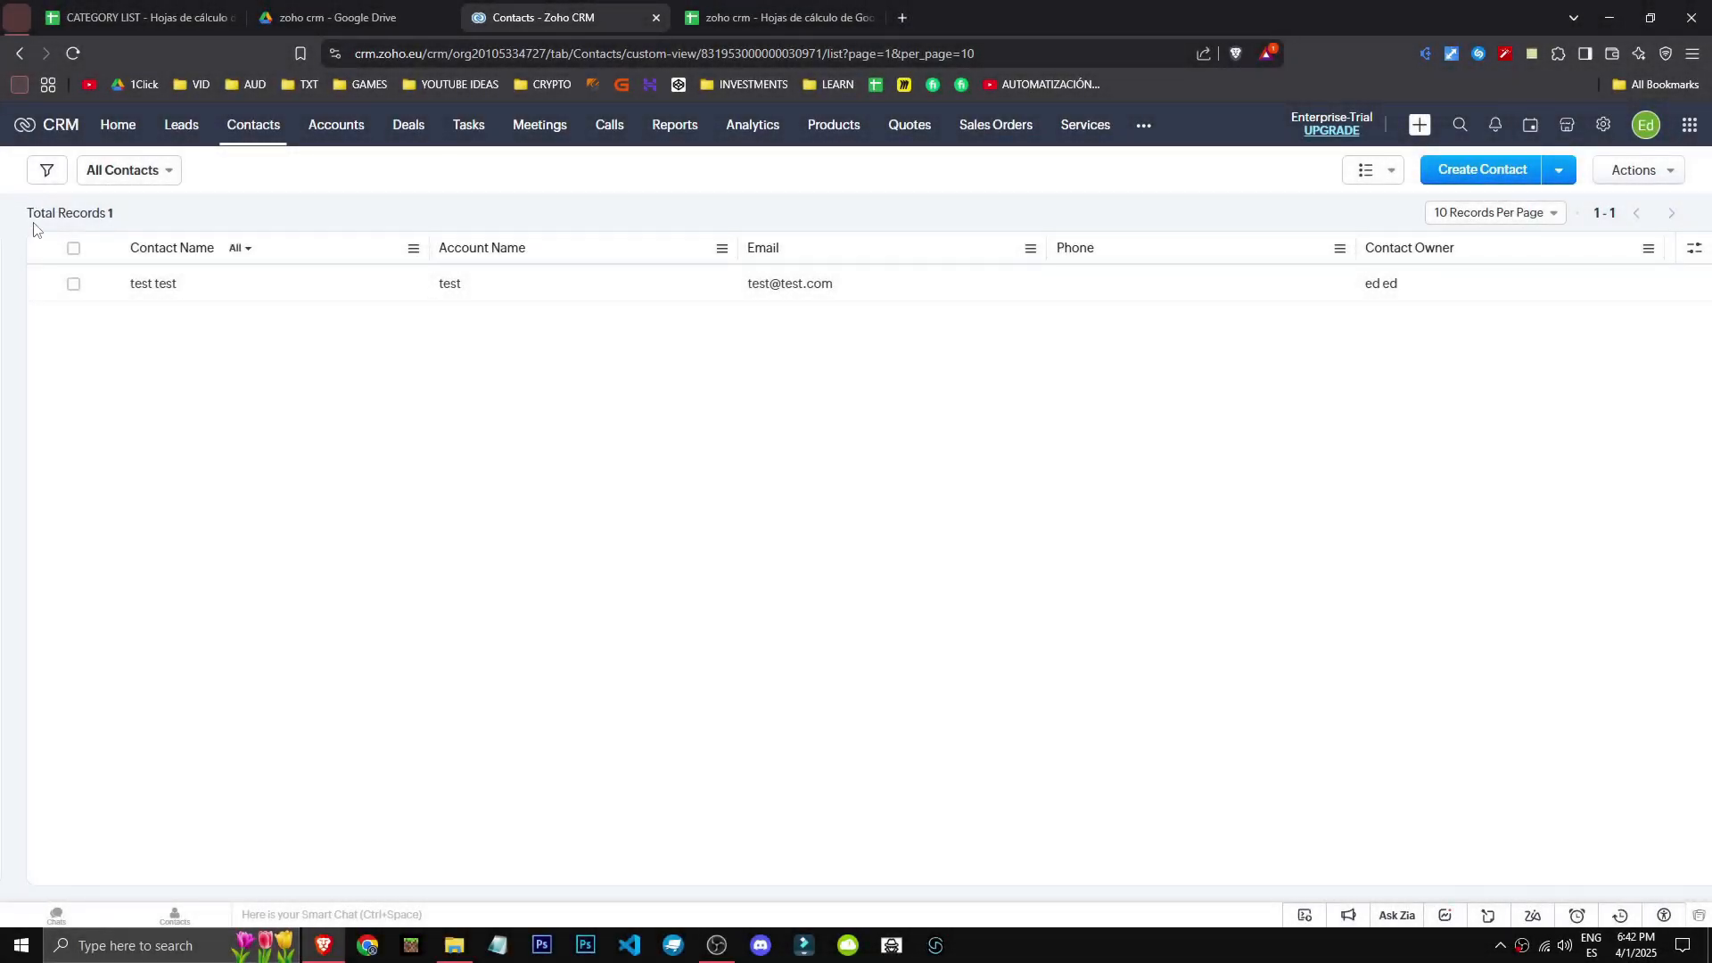
- From the test test contact, start a new deal with stage Needs Analysis
click(164, 285)
click(199, 403)
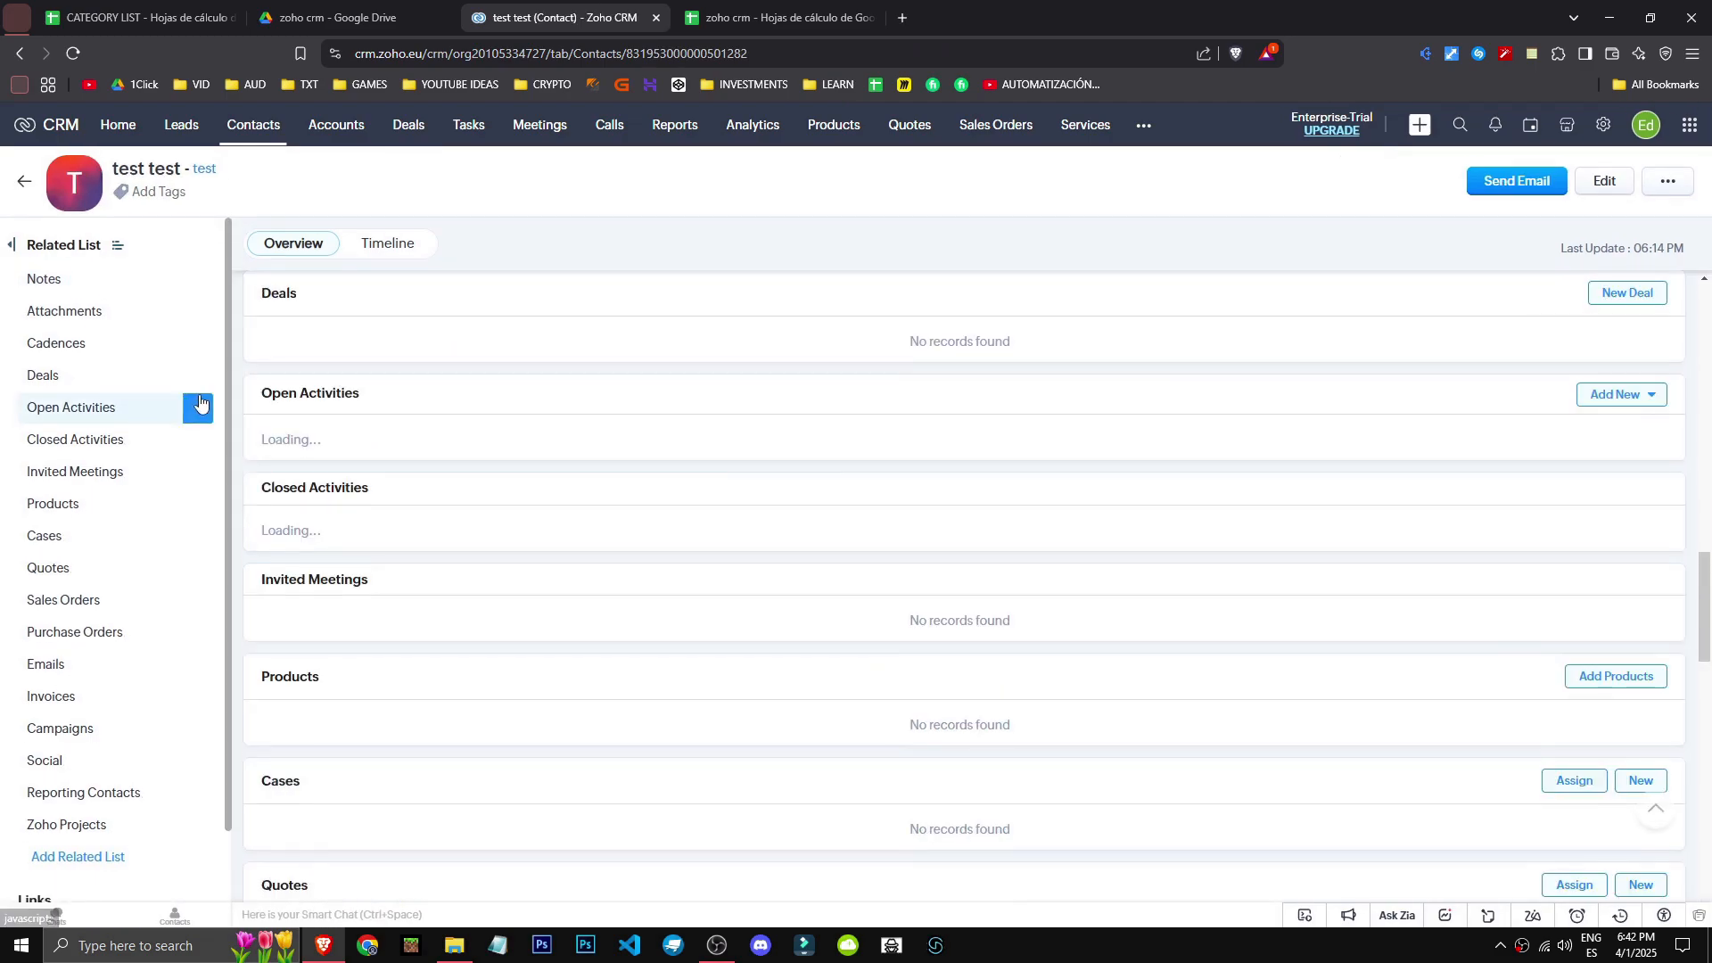
click(198, 374)
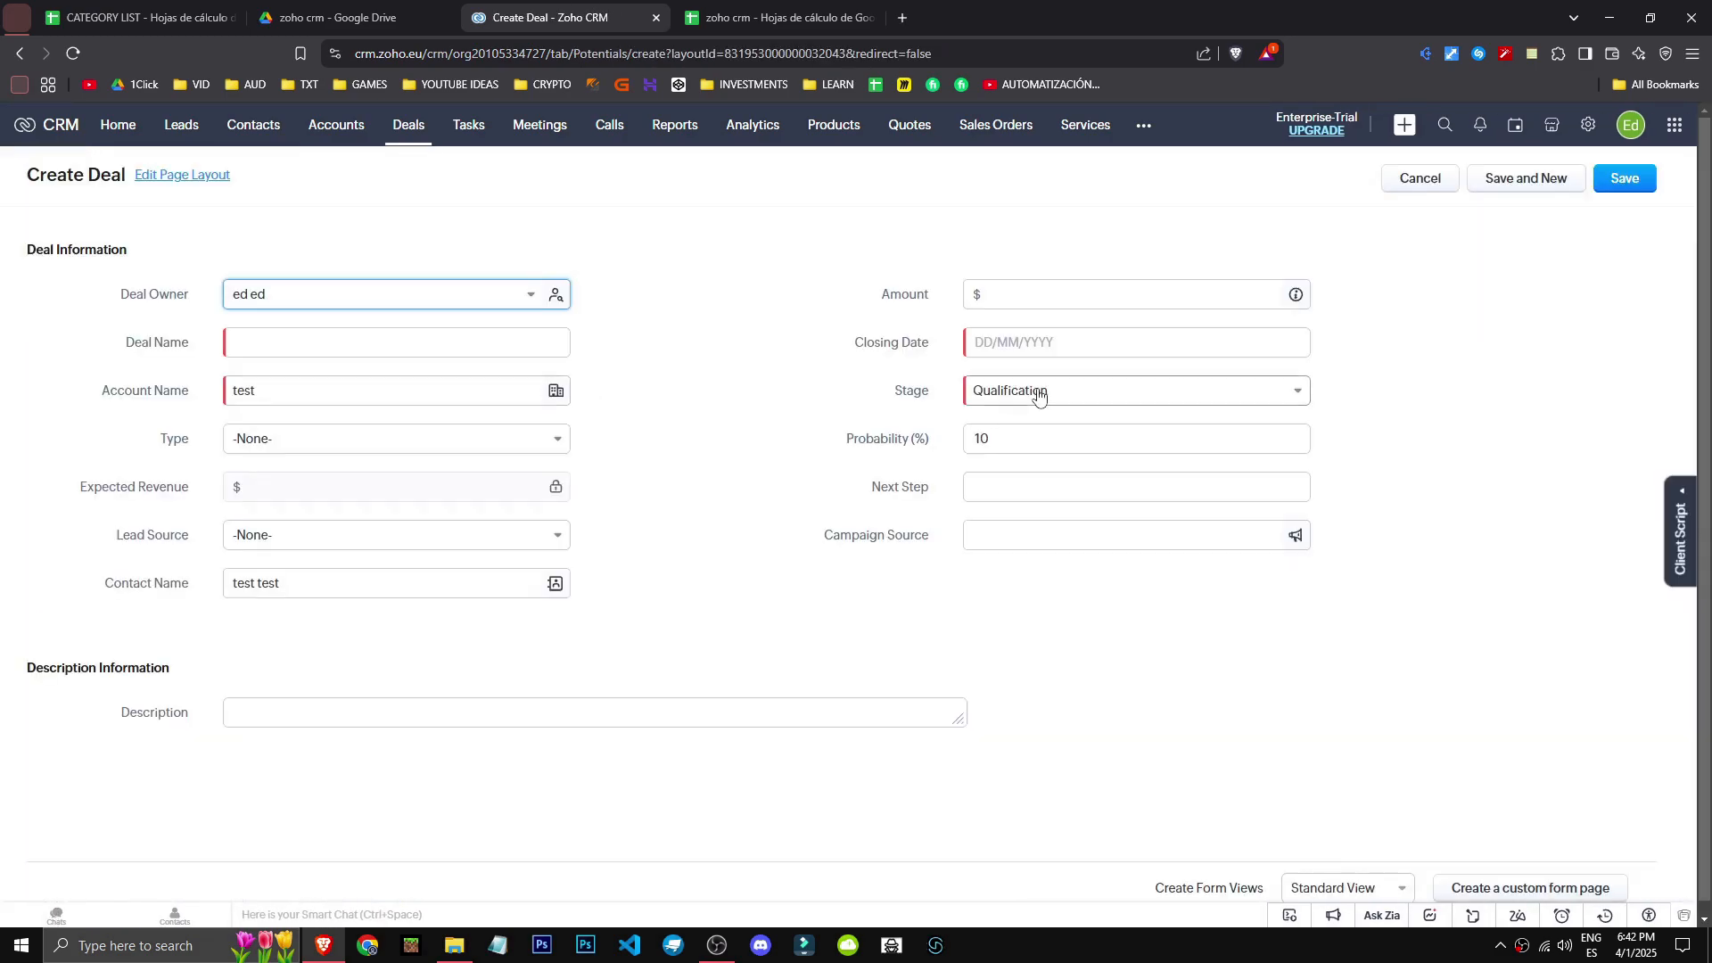
click(1039, 396)
click(1012, 452)
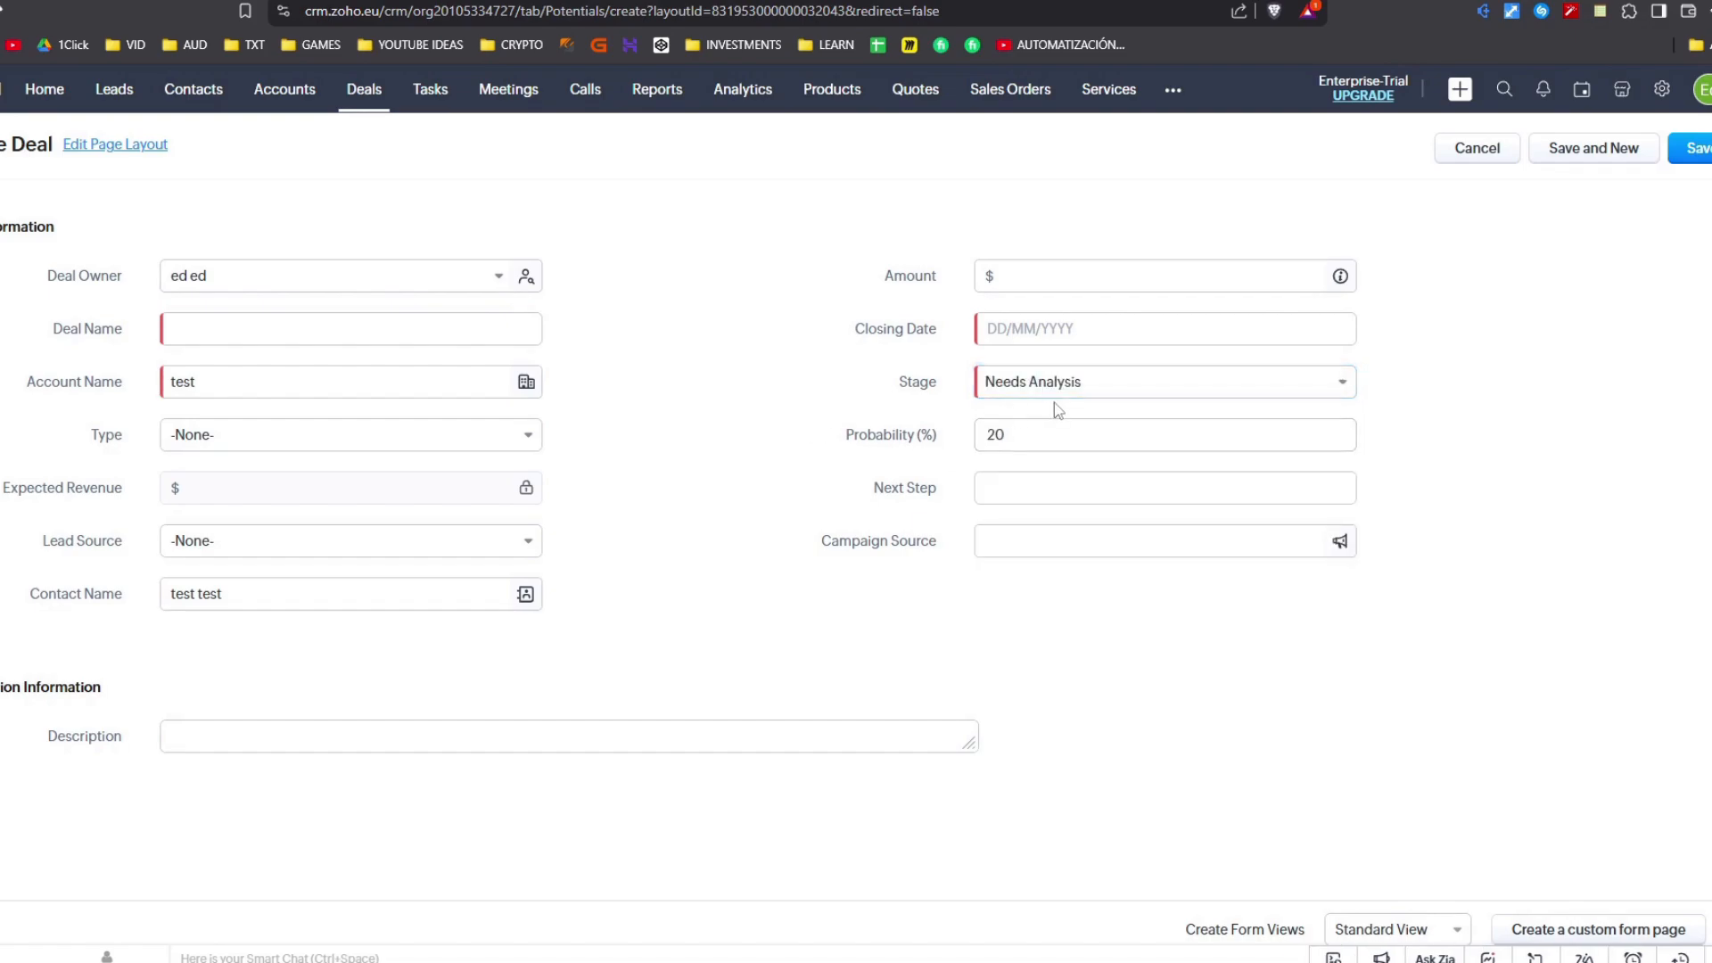
- Set the deal's closing date to 01/04/2025 and view the Deals board
click(1055, 337)
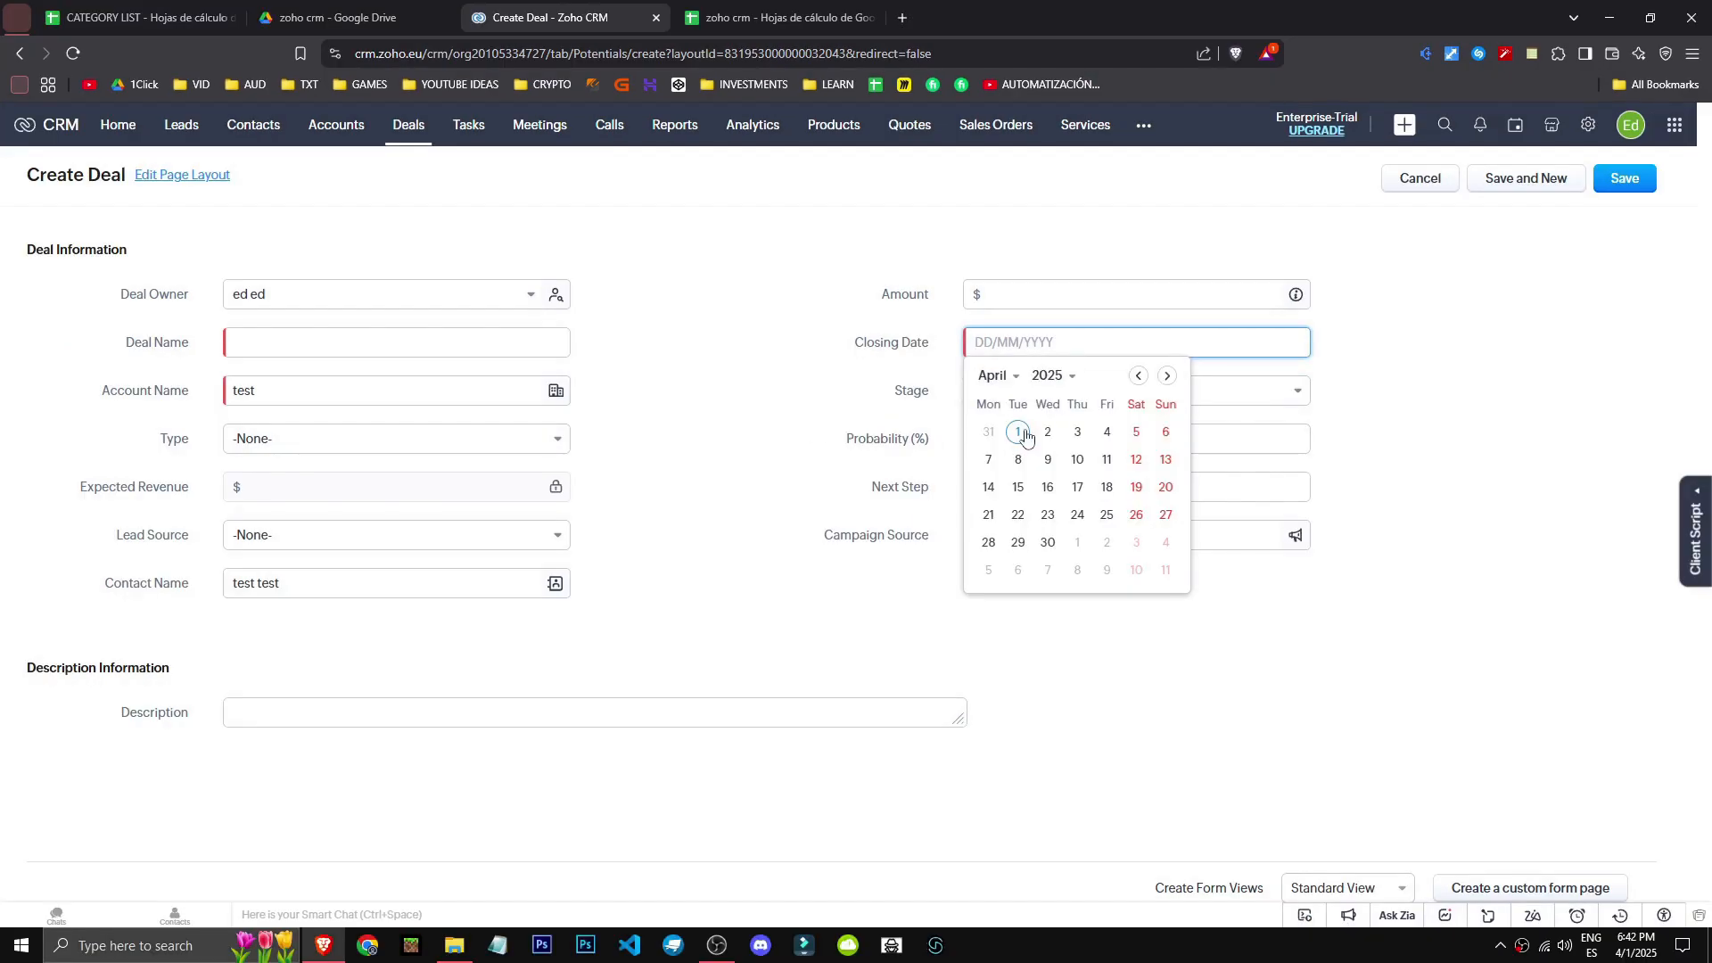
click(1024, 432)
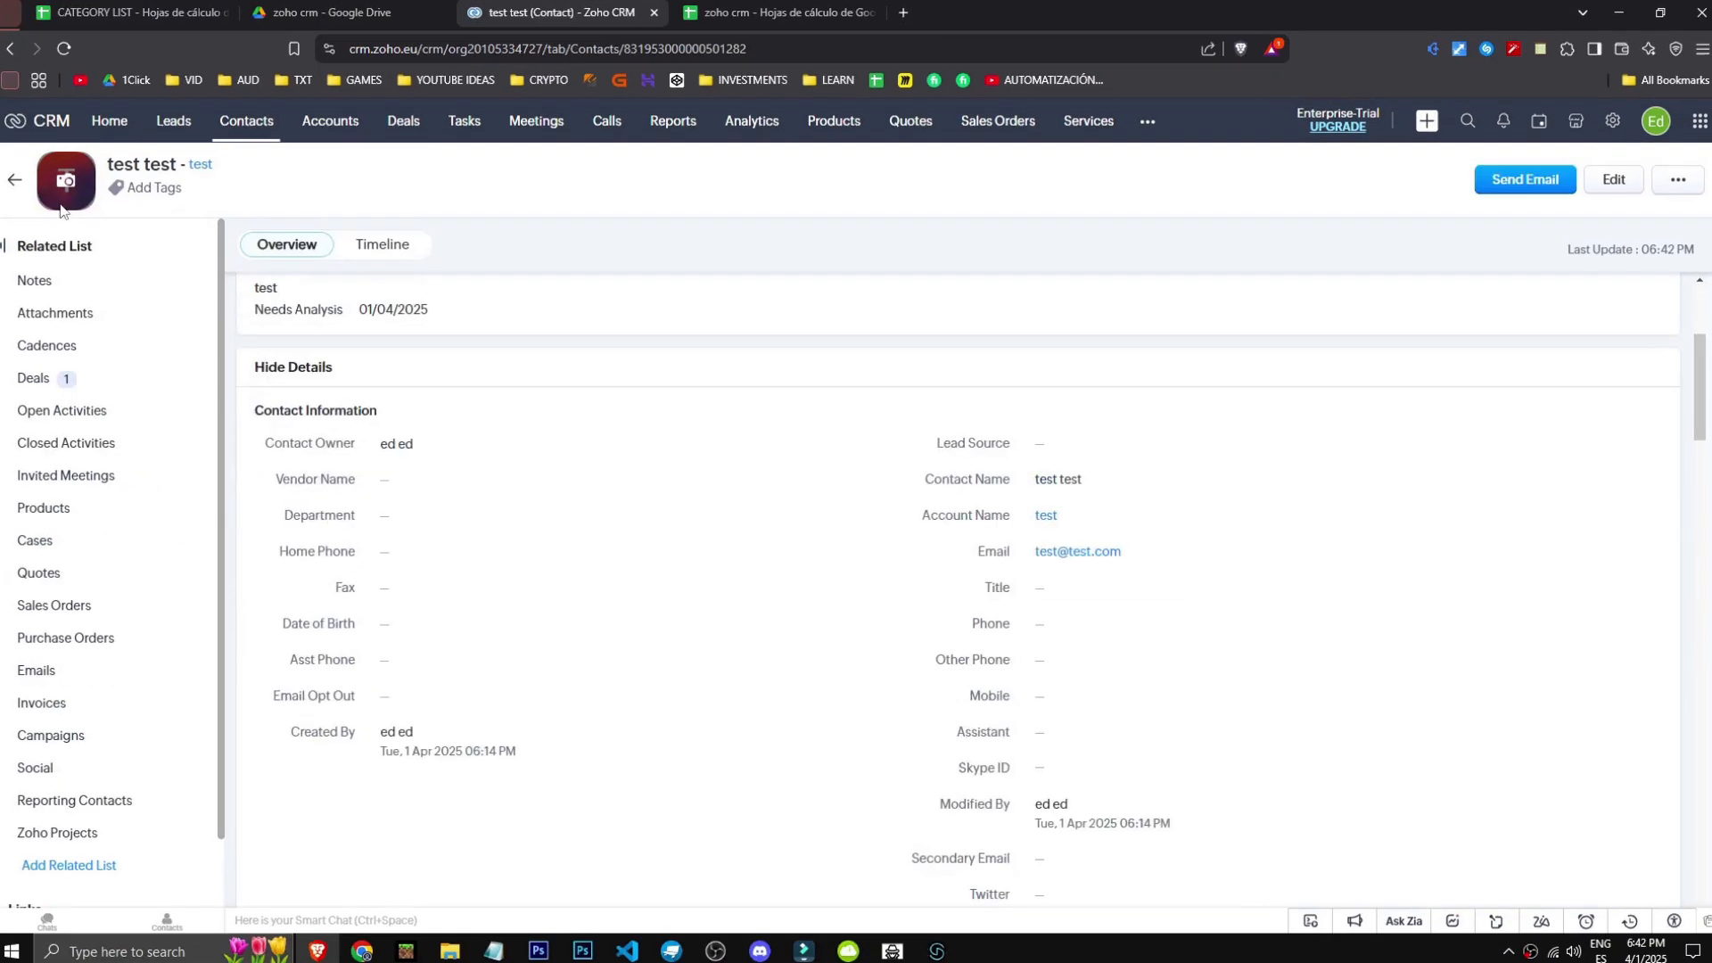
scroll(295, 267, down, 12)
click(364, 91)
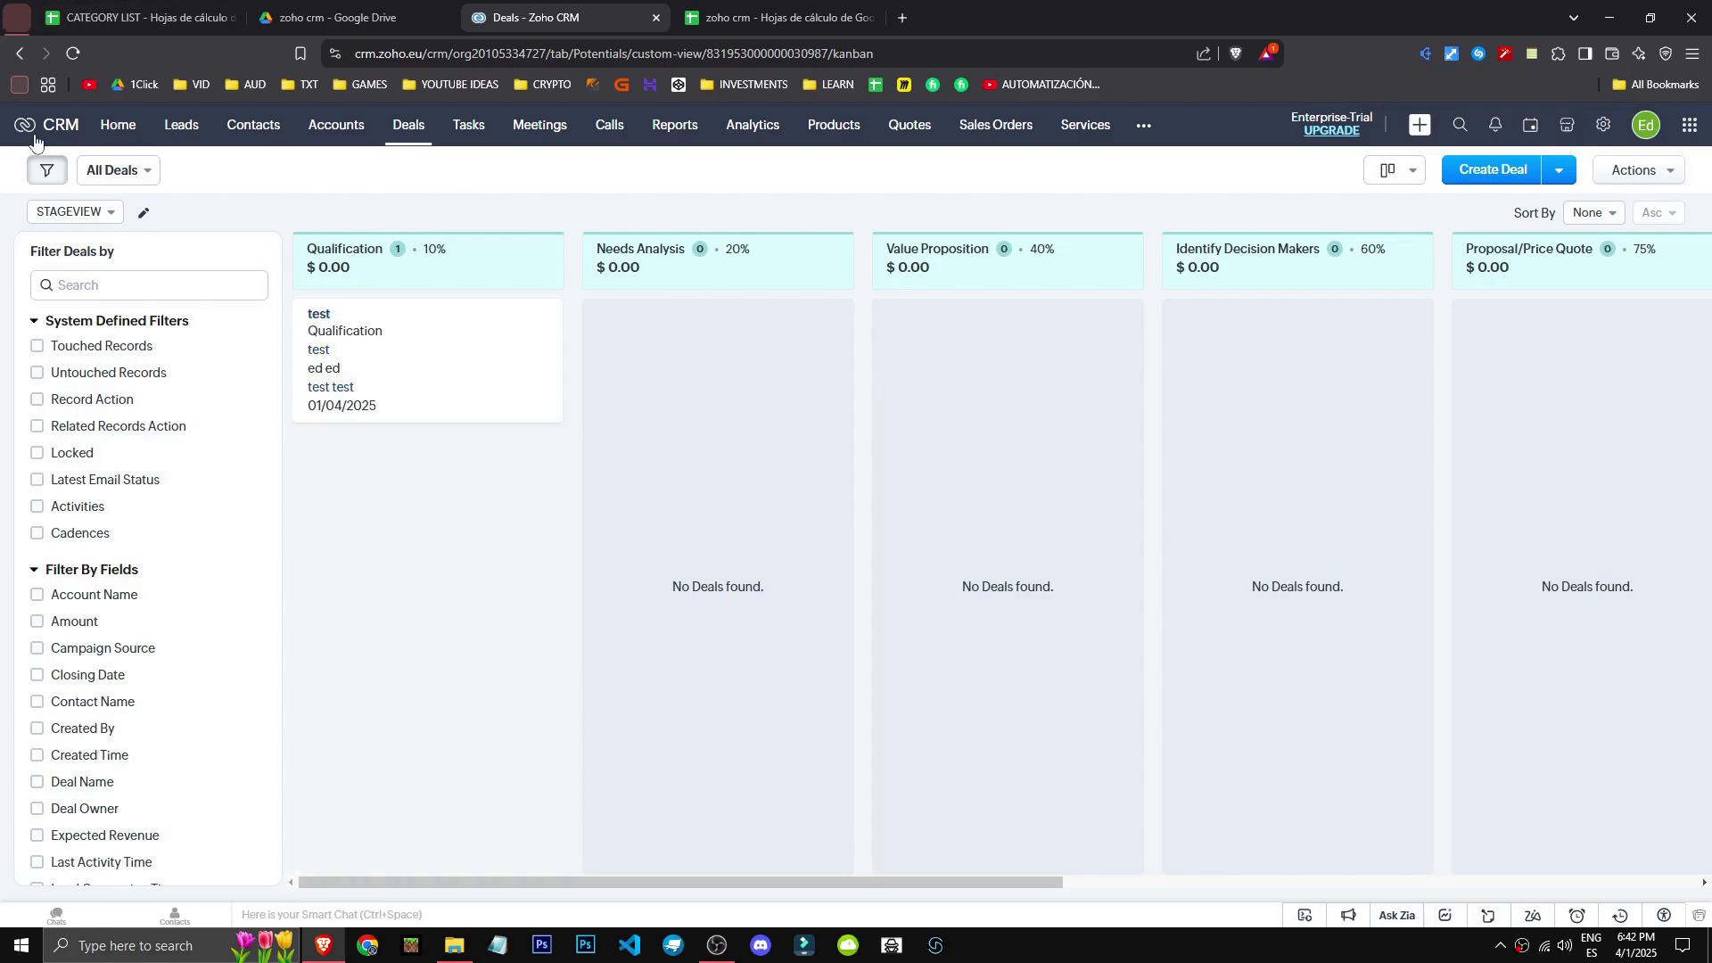
- Hide the deal filter panel, select the test deal, and cancel the Create Task prompt
click(47, 170)
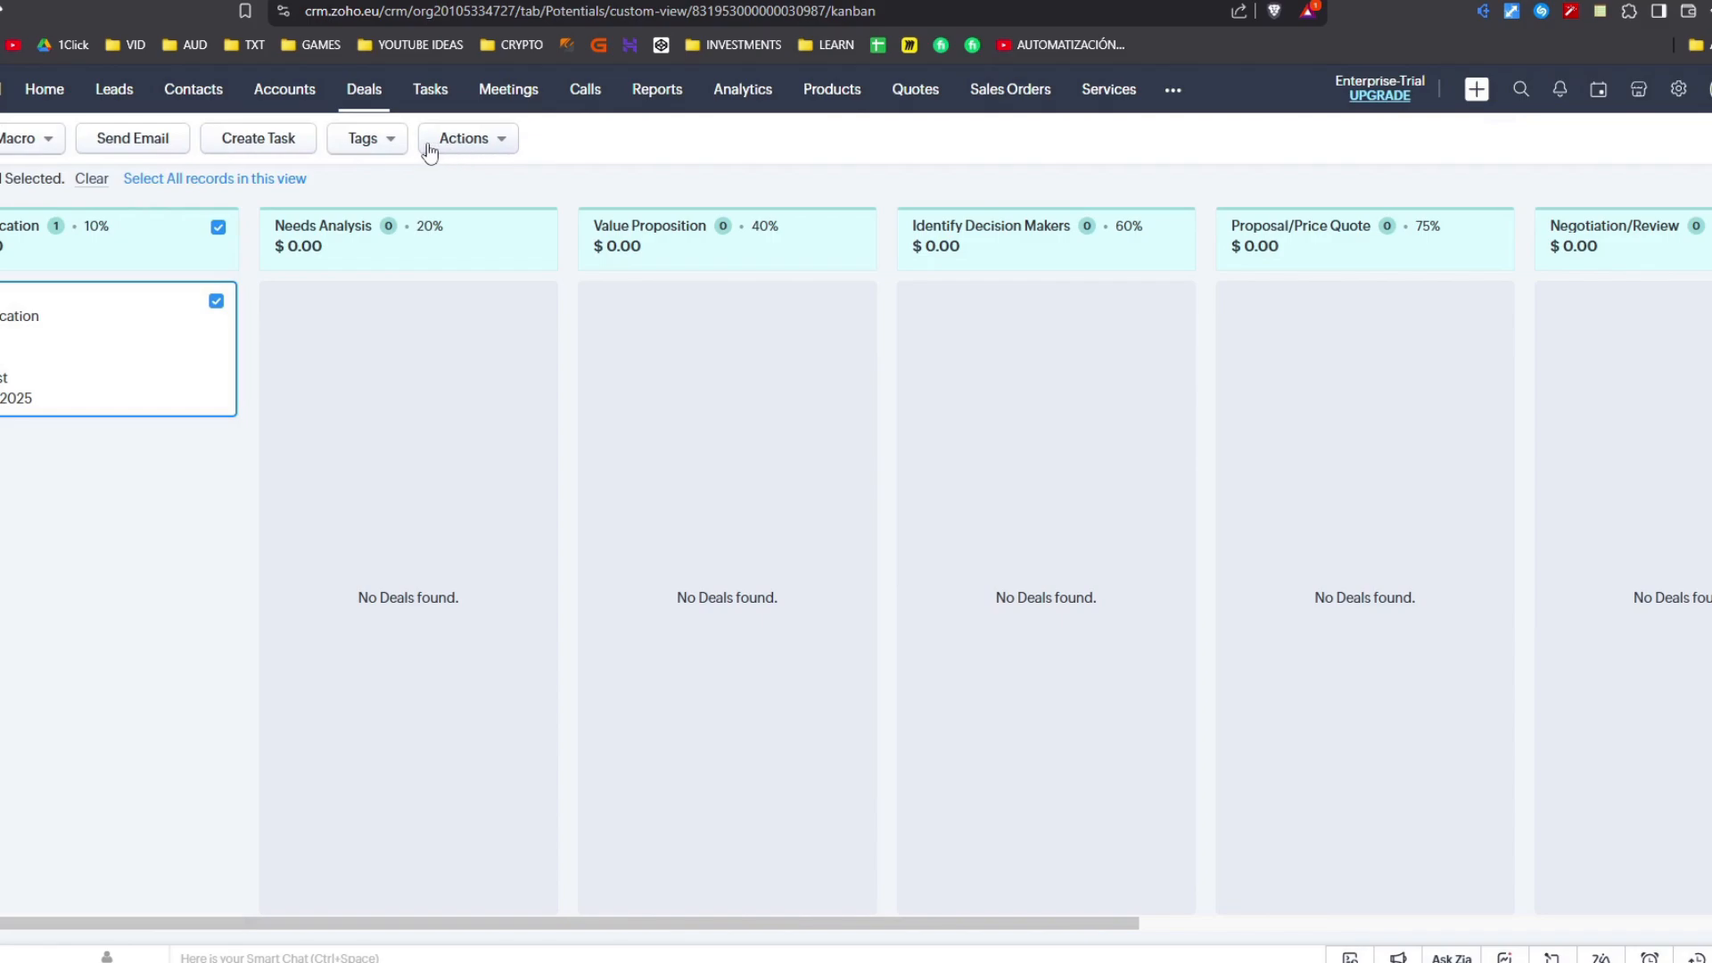
click(494, 145)
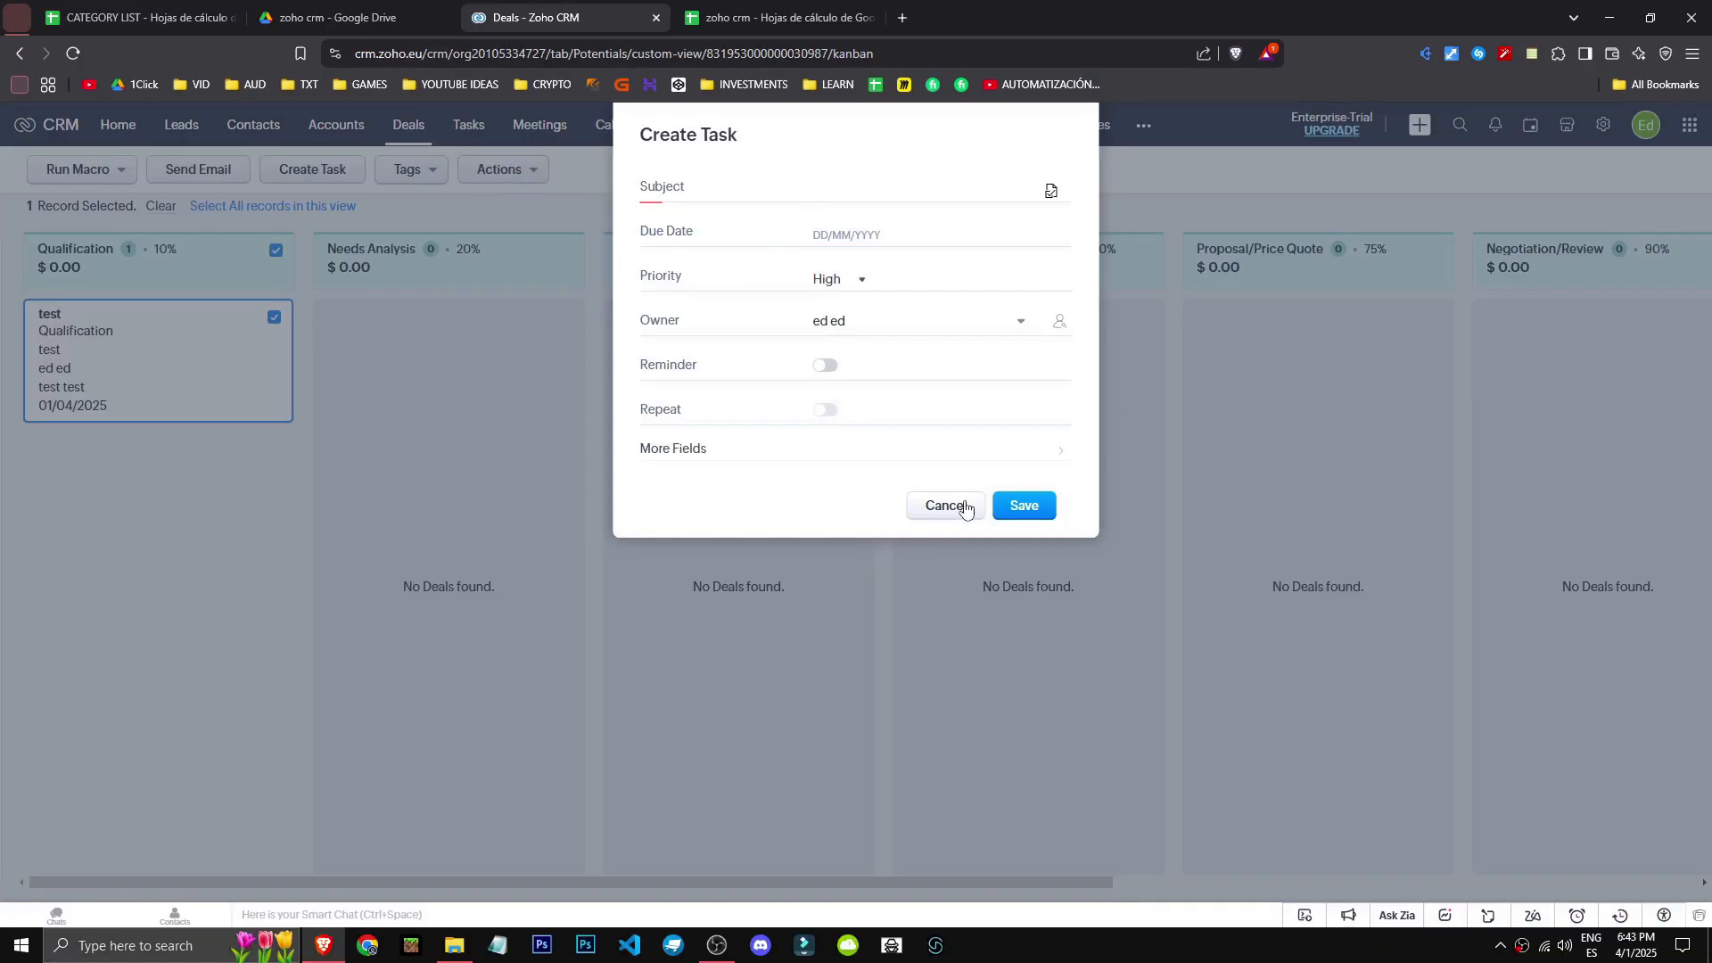
click(947, 506)
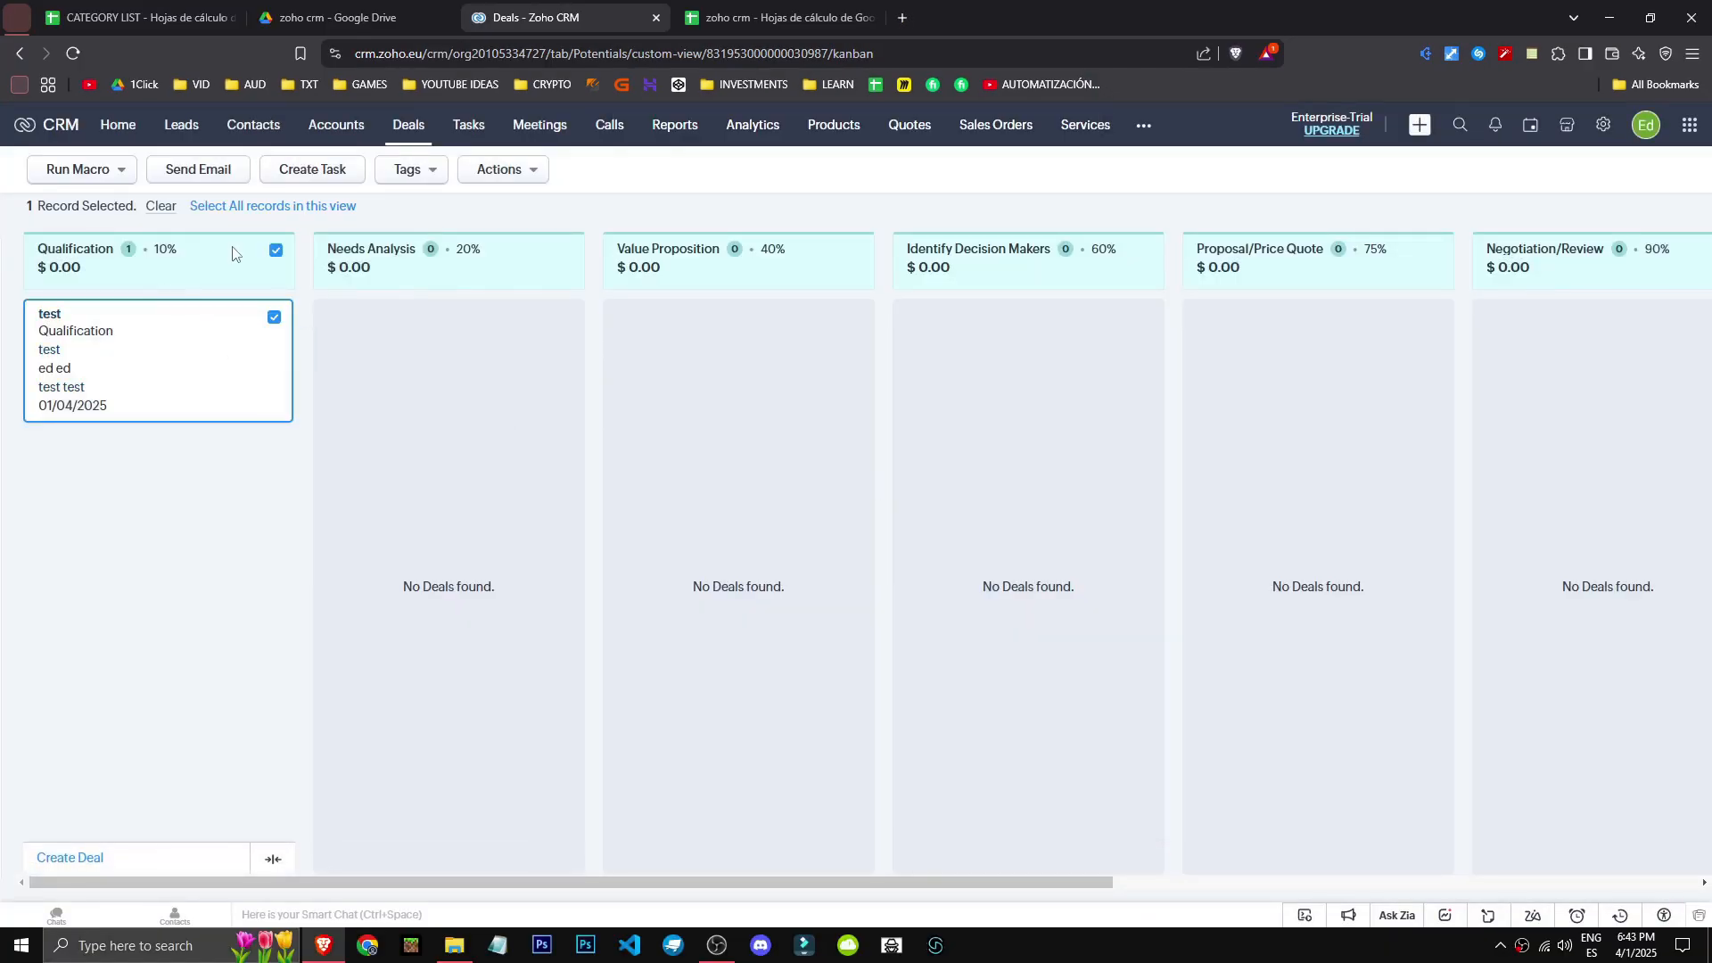
- Clear the test deal selection, then collapse and re-expand the Qualification column
click(274, 252)
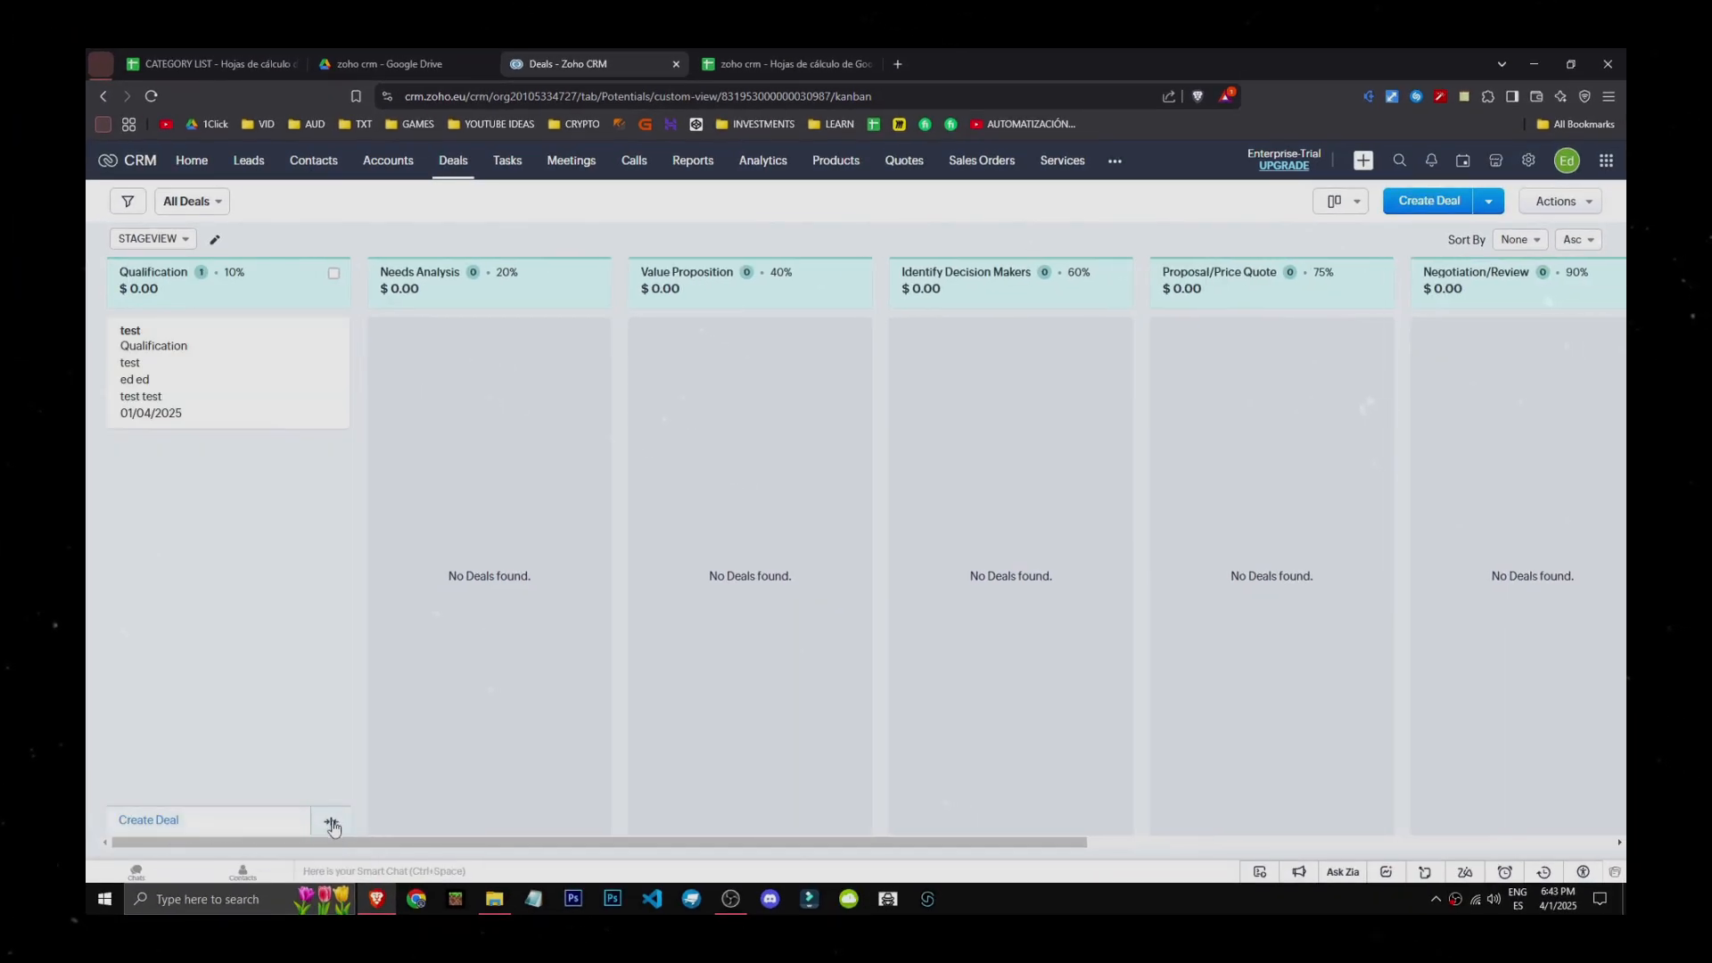
click(273, 858)
click(132, 332)
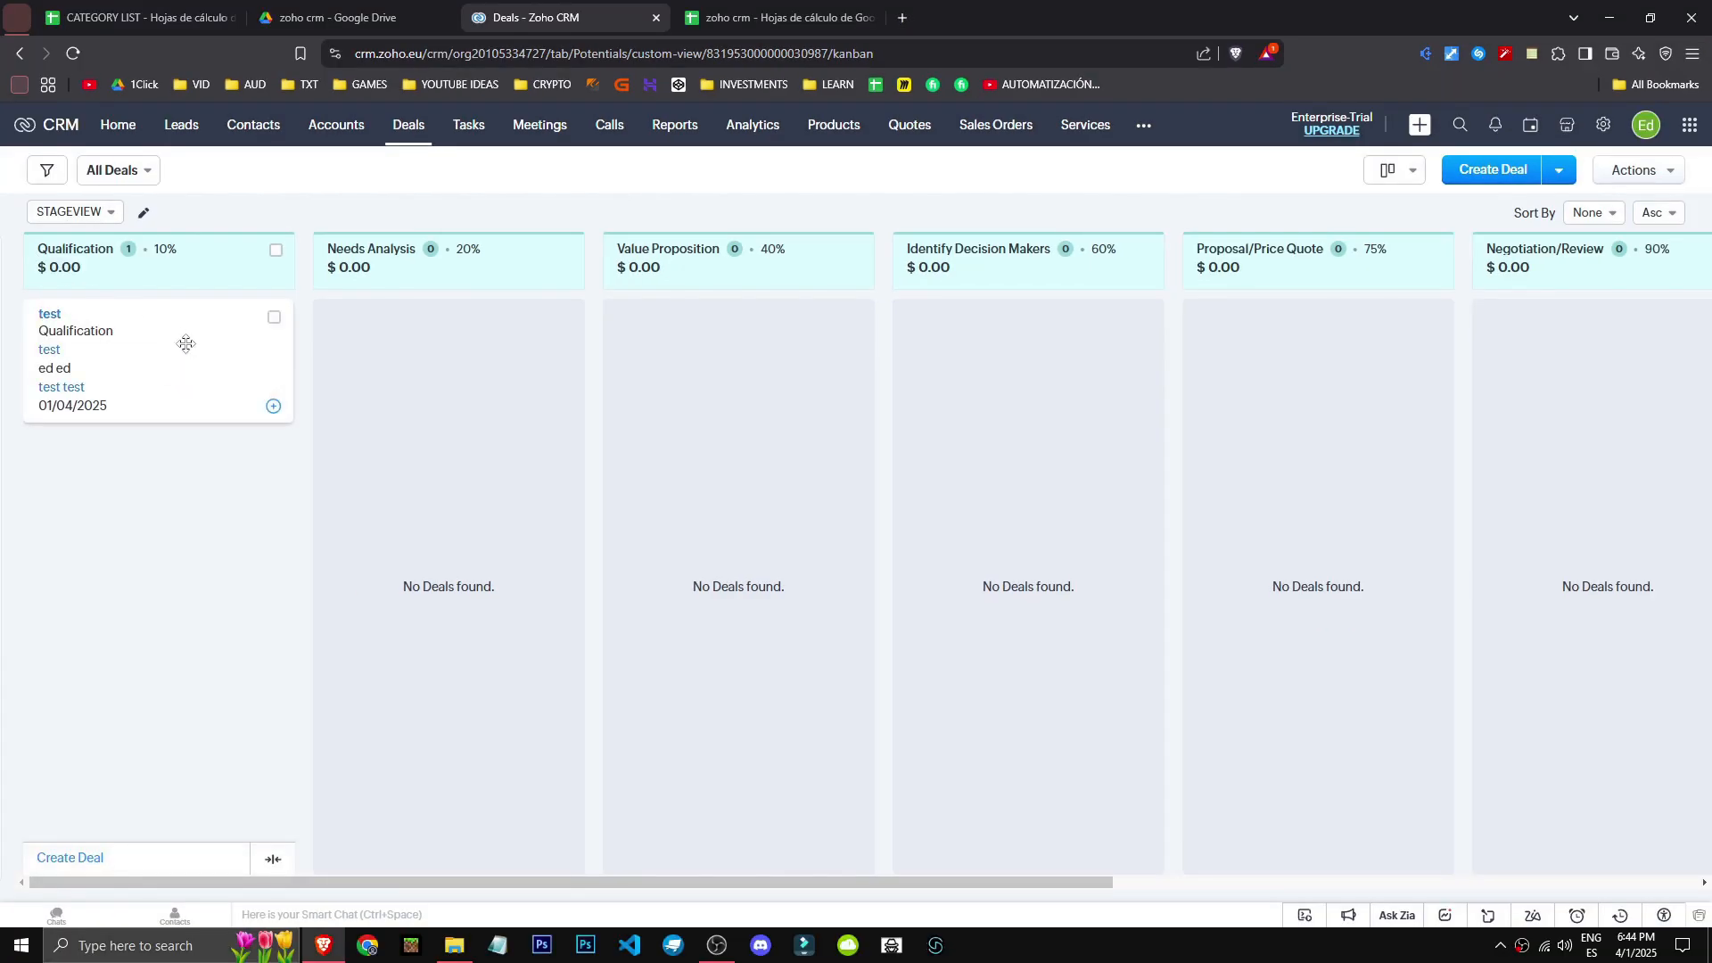
- Open the test deal's record and scroll its details, then go back to the board and reopen it
click(47, 315)
scroll(756, 632, down, 5)
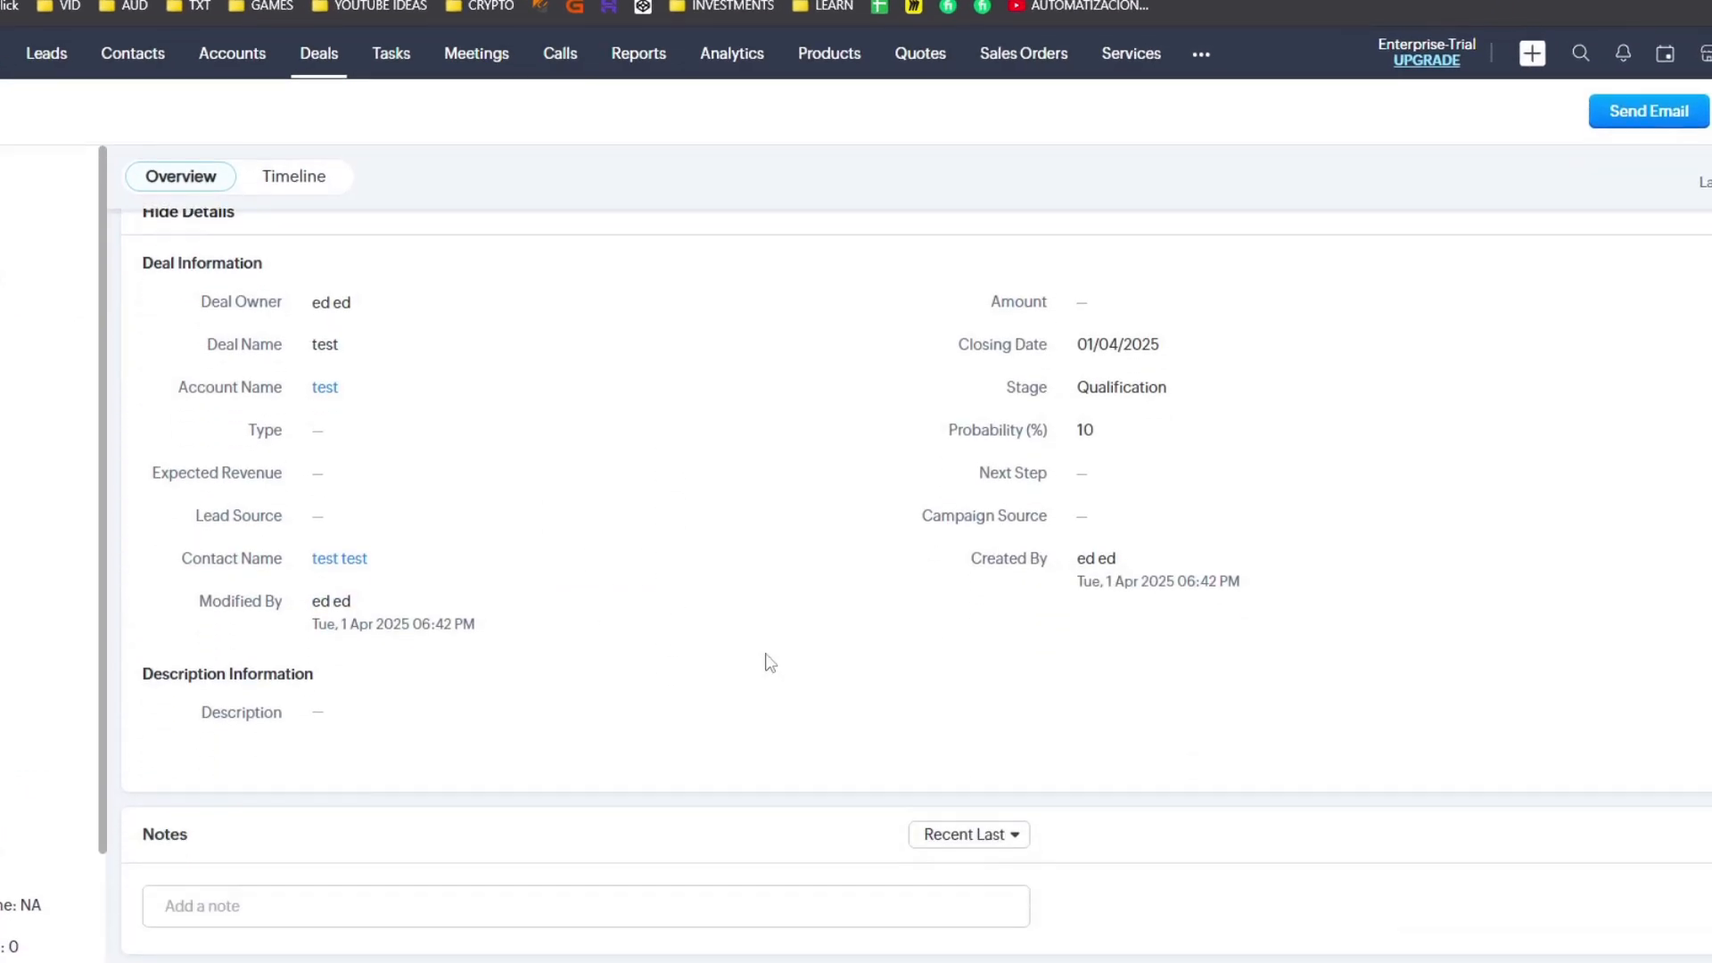
scroll(736, 662, down, 10)
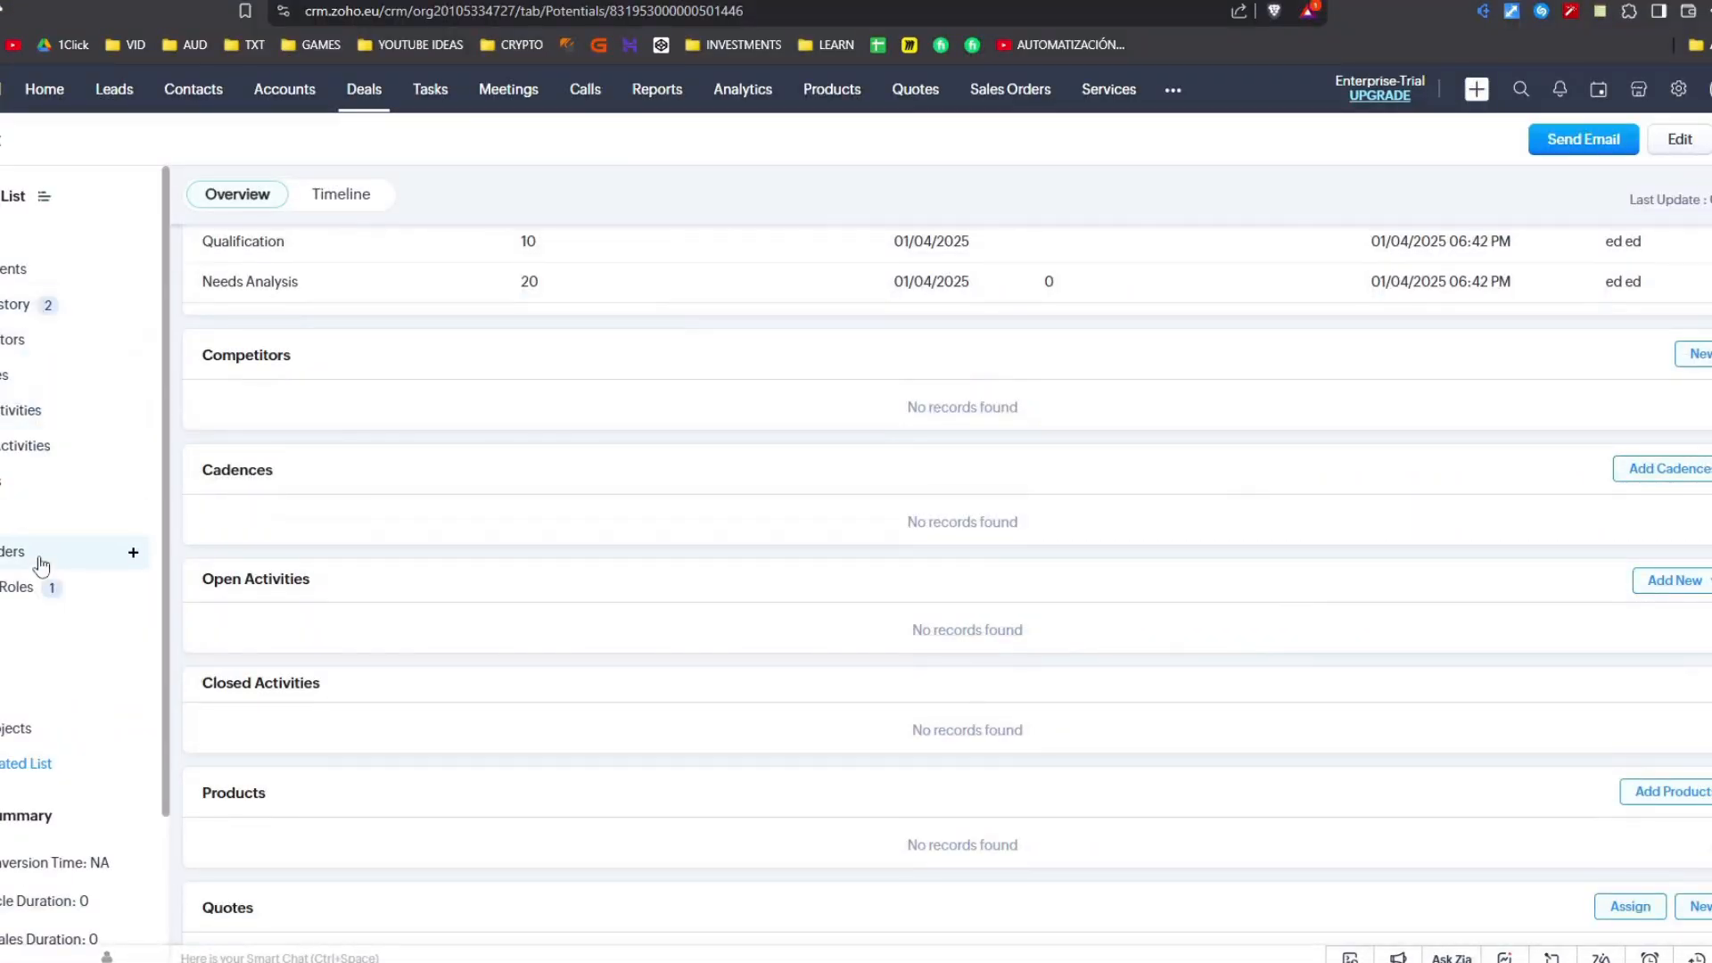
scroll(825, 832, down, 8)
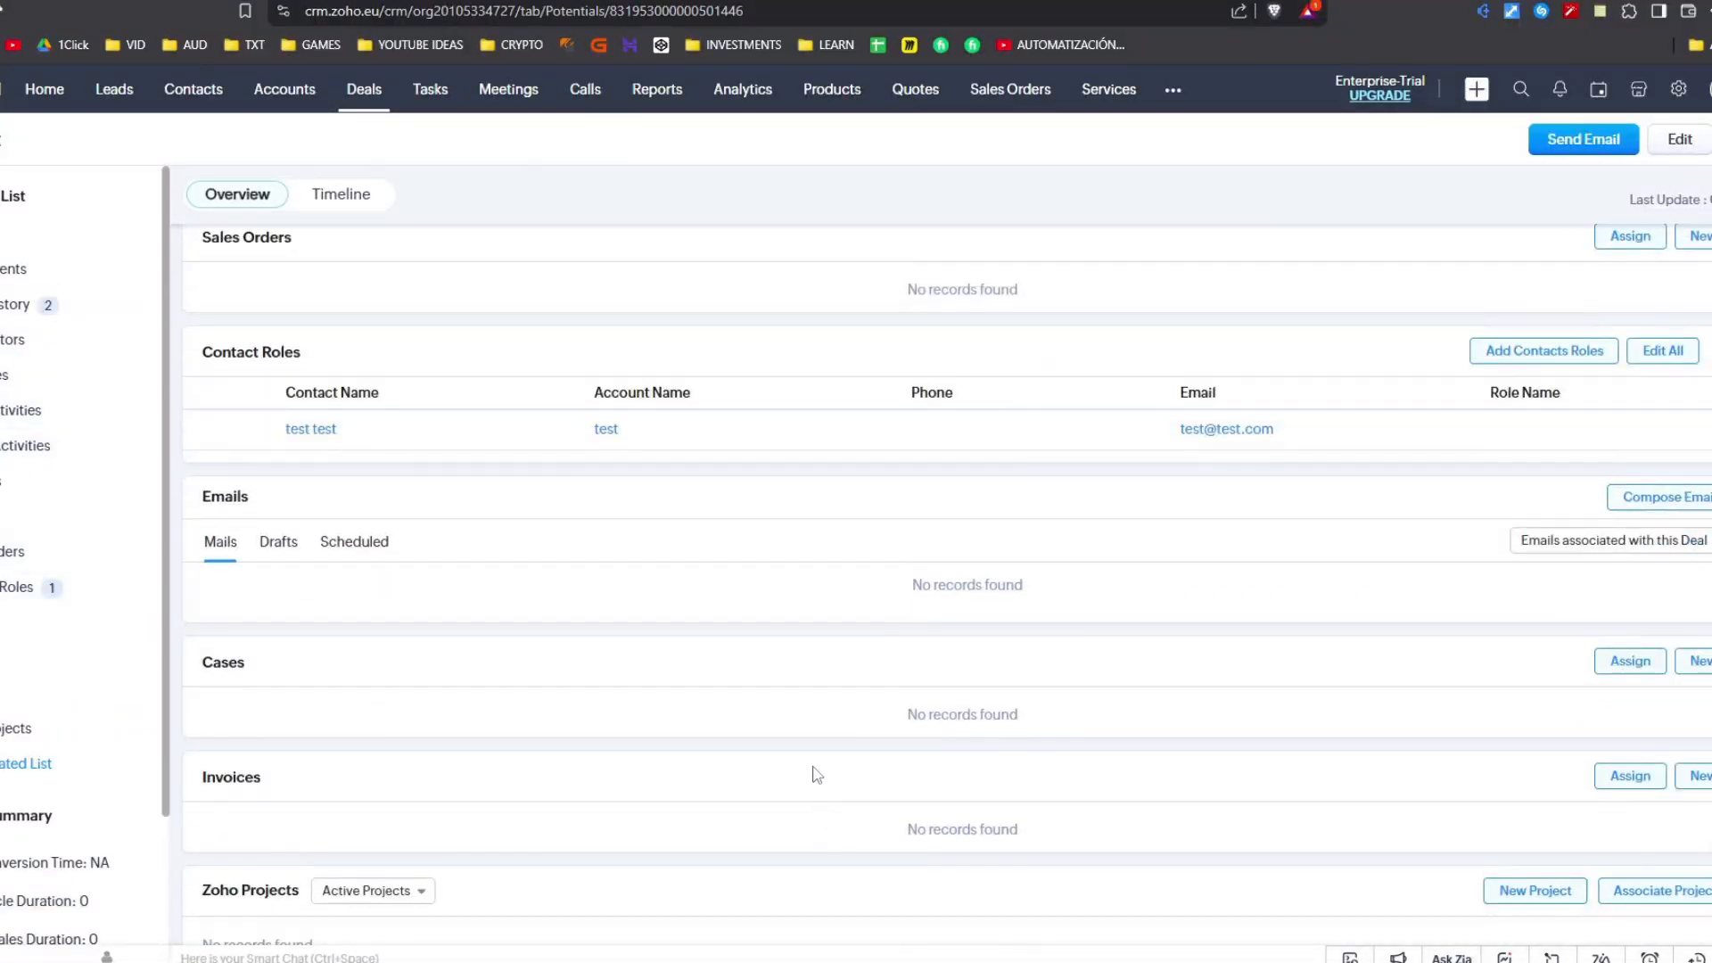
scroll(816, 775, up, 20)
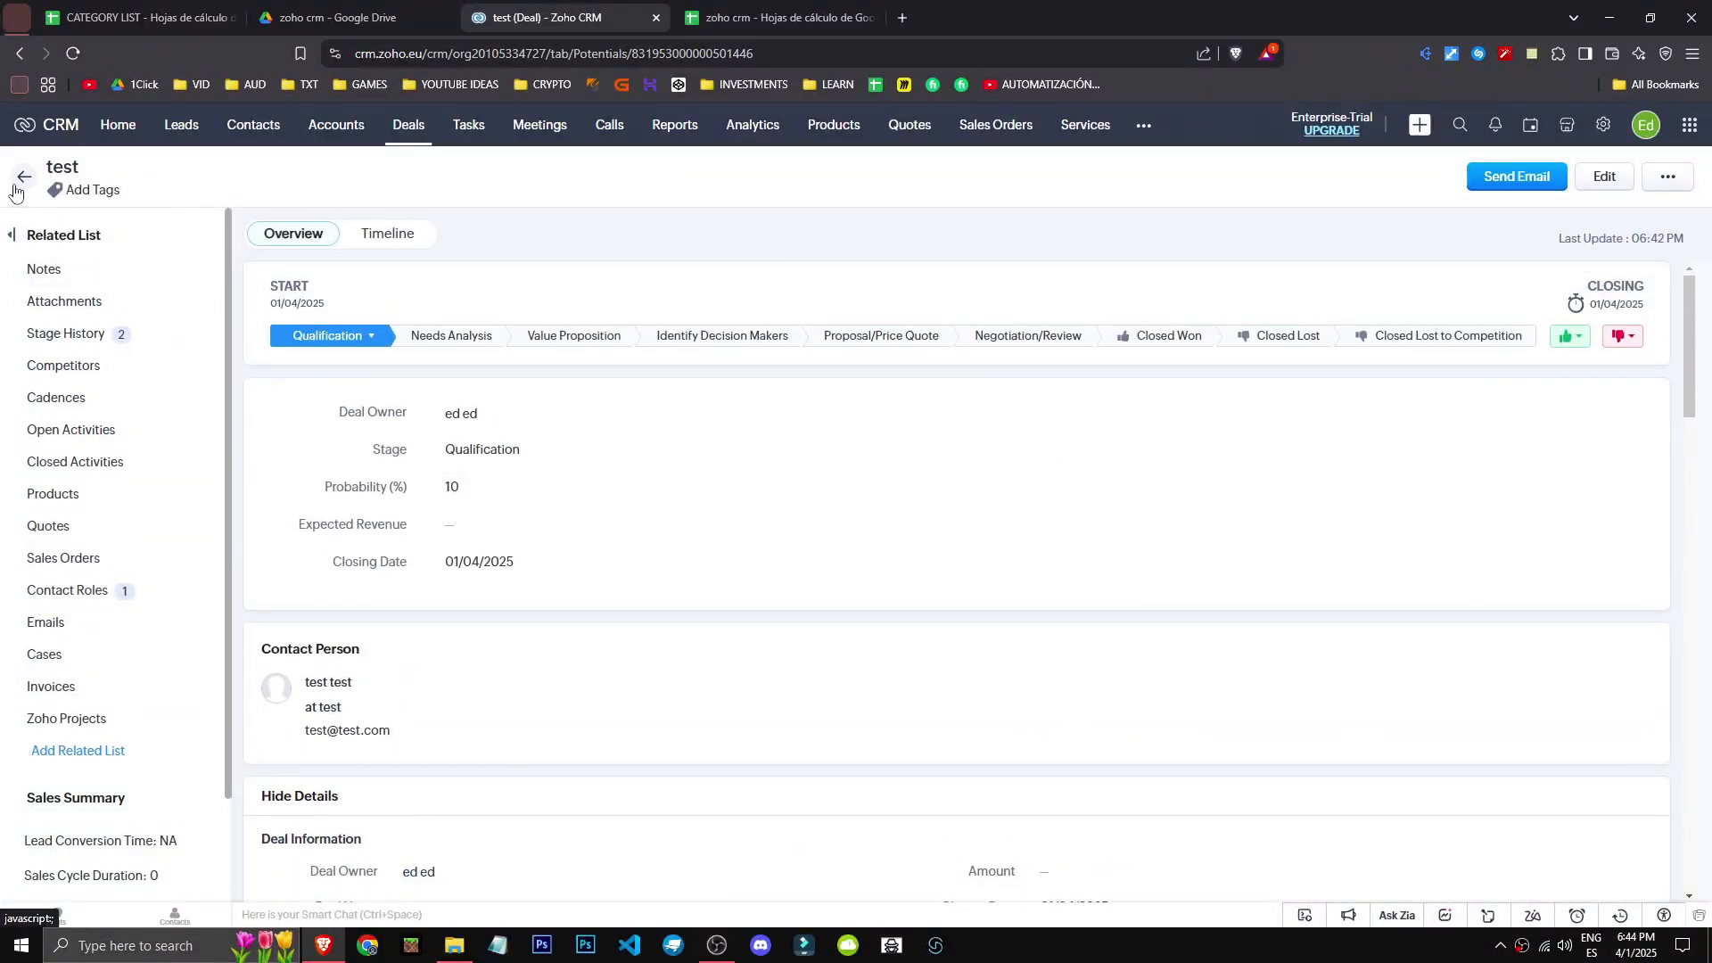
click(23, 178)
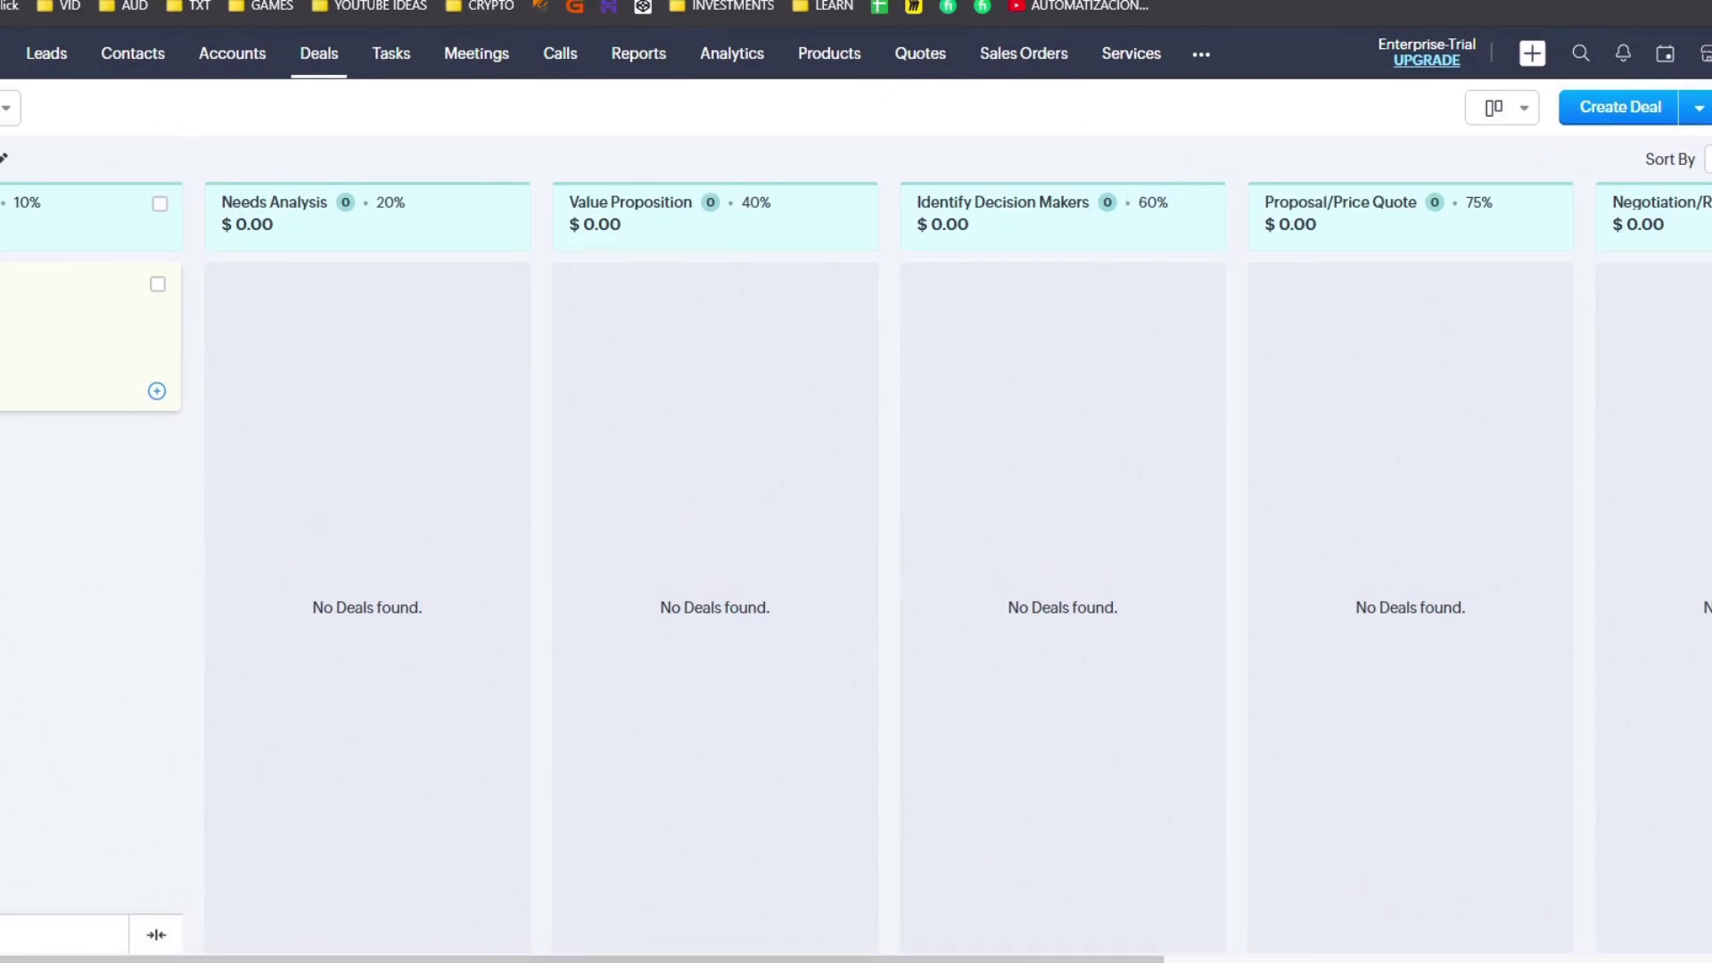
click(16, 299)
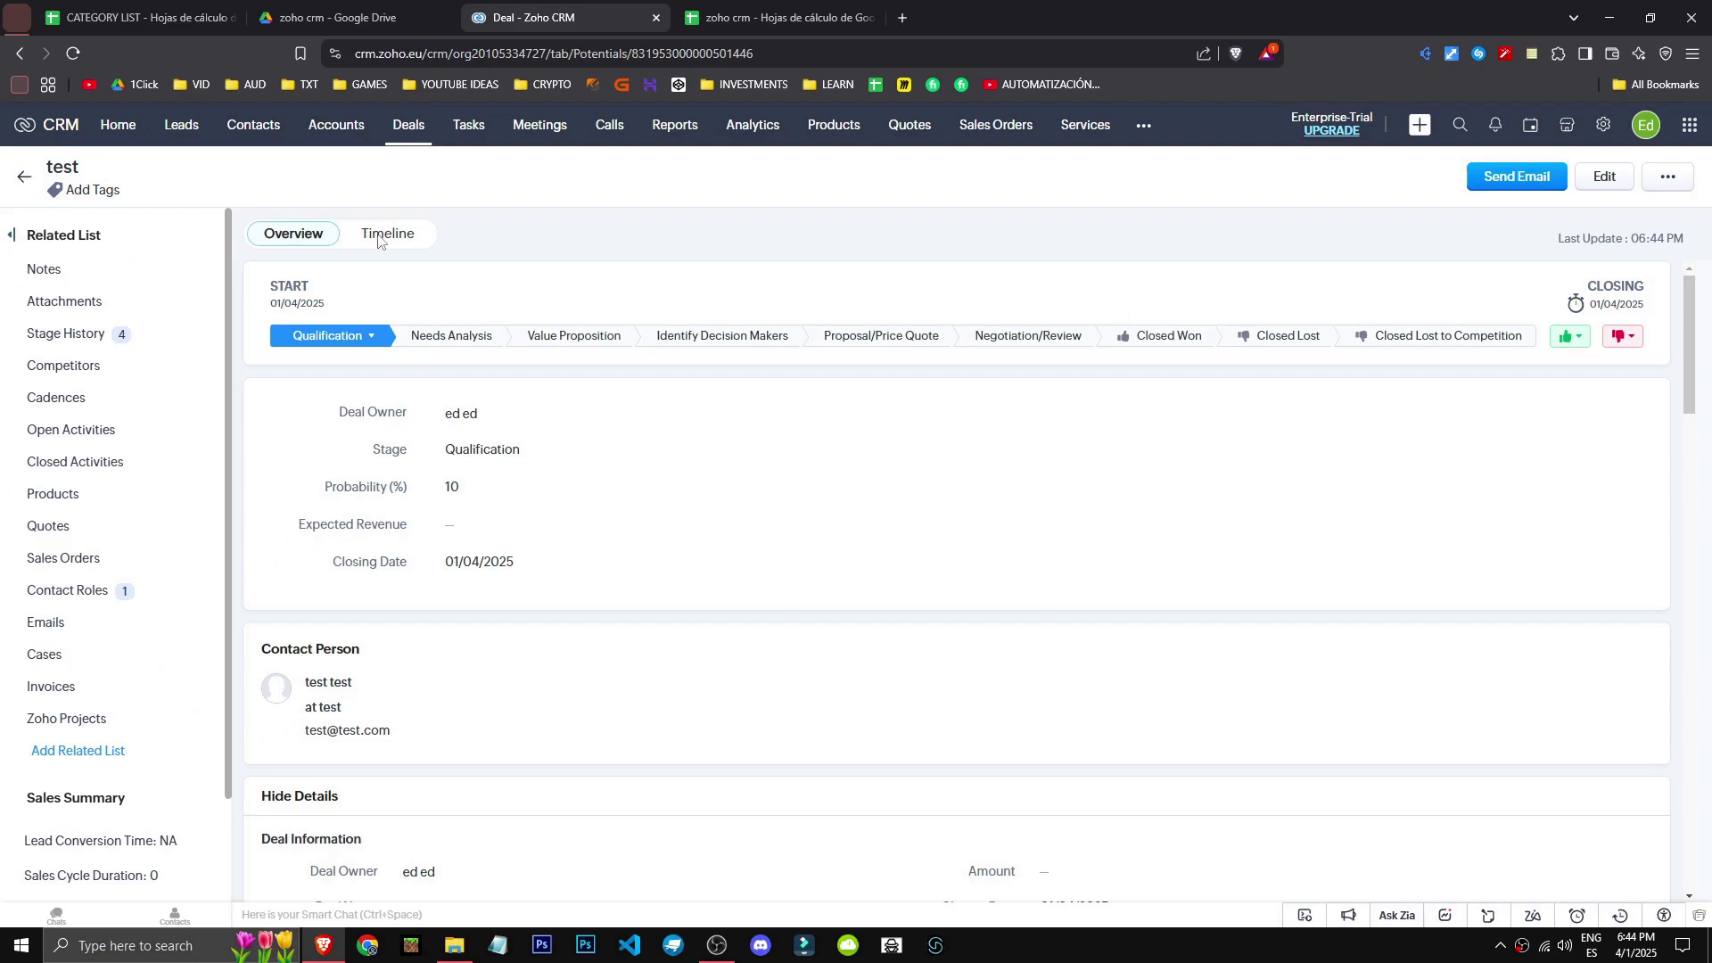
- Reload the test deal page, review its won and lost stage options, and drag the deal card
click(73, 54)
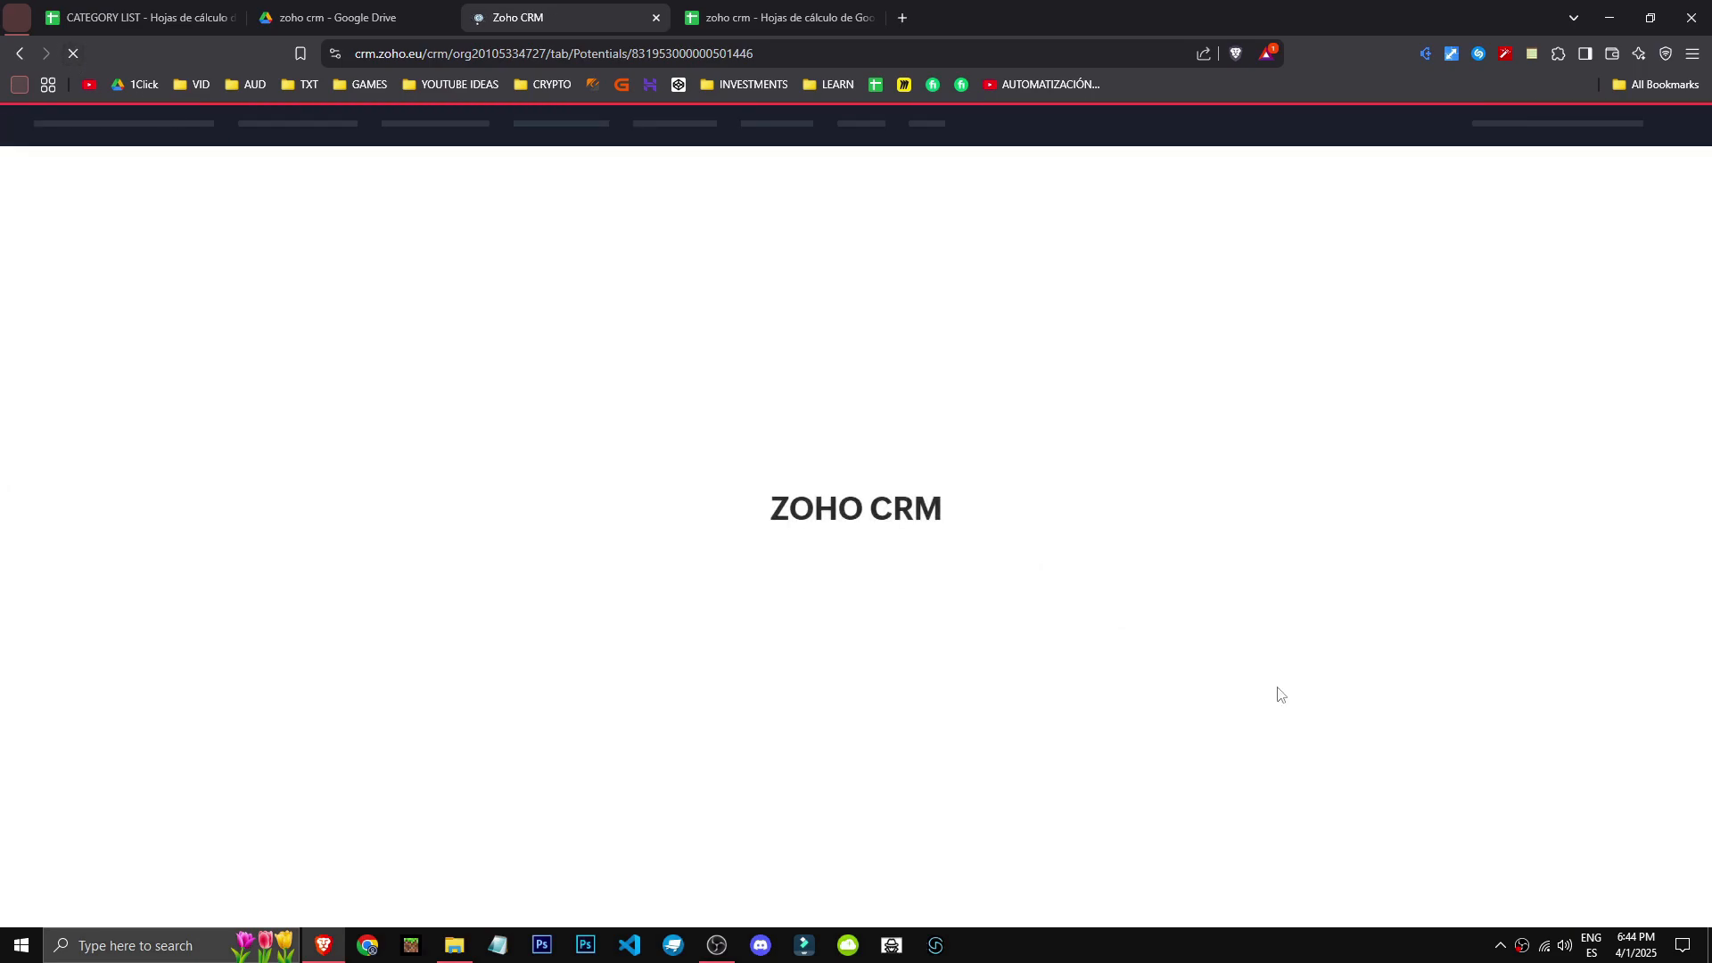
click(1584, 343)
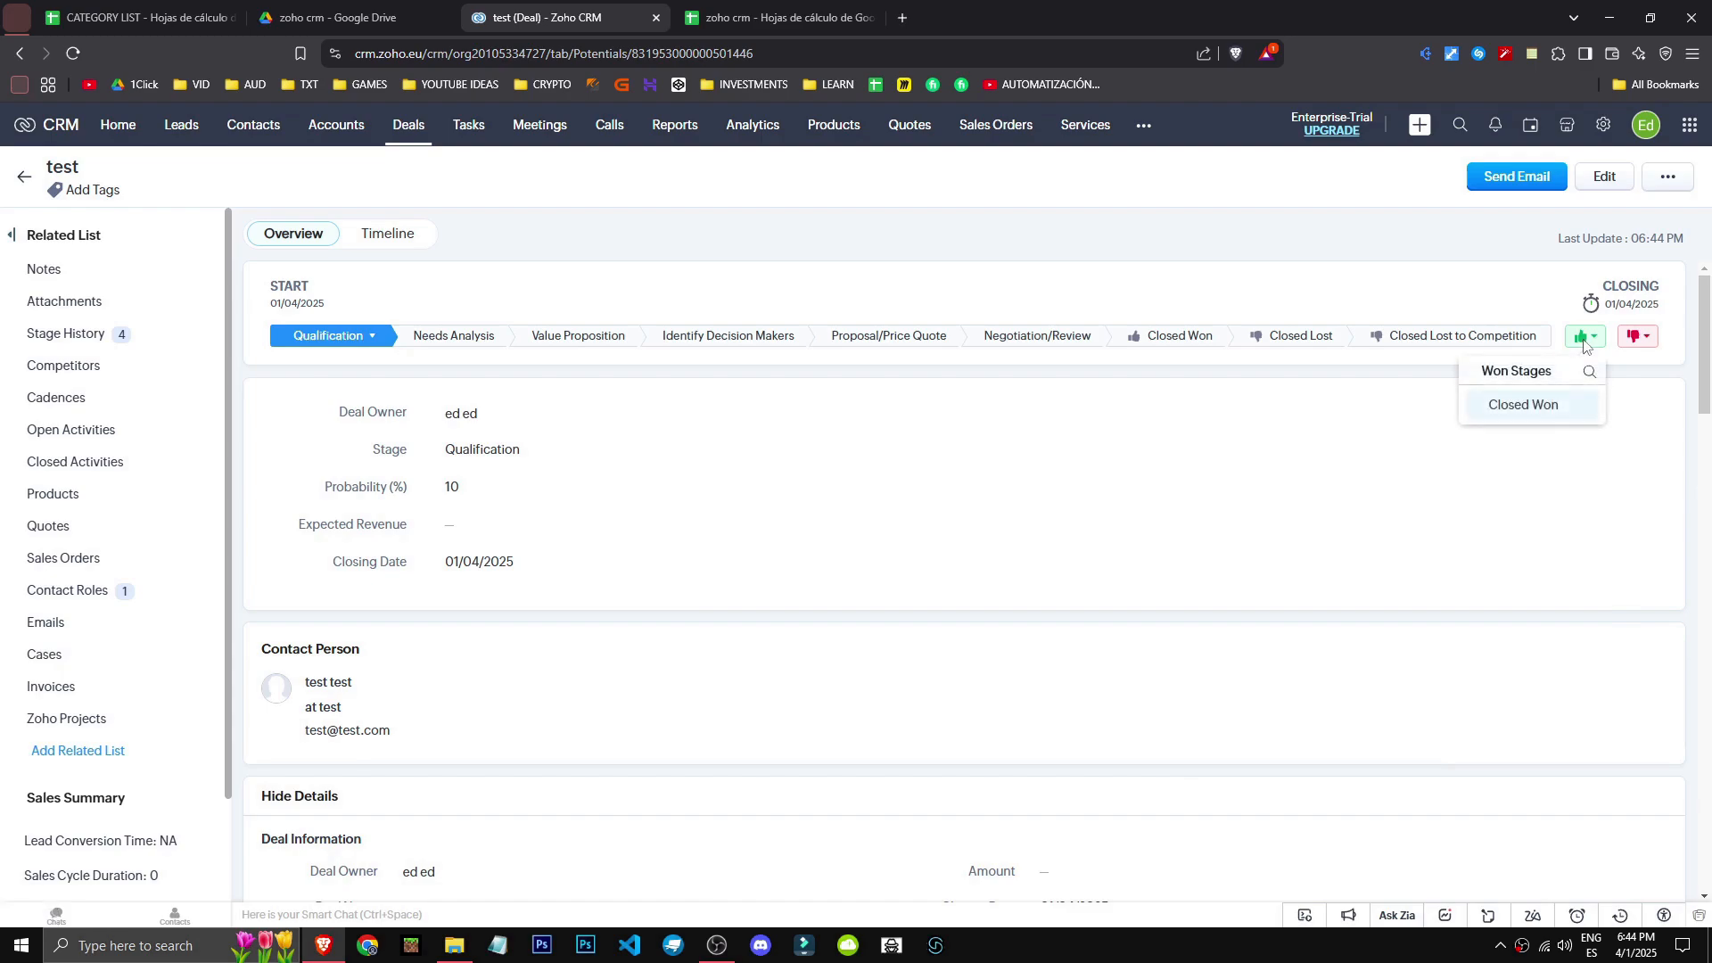
click(1635, 335)
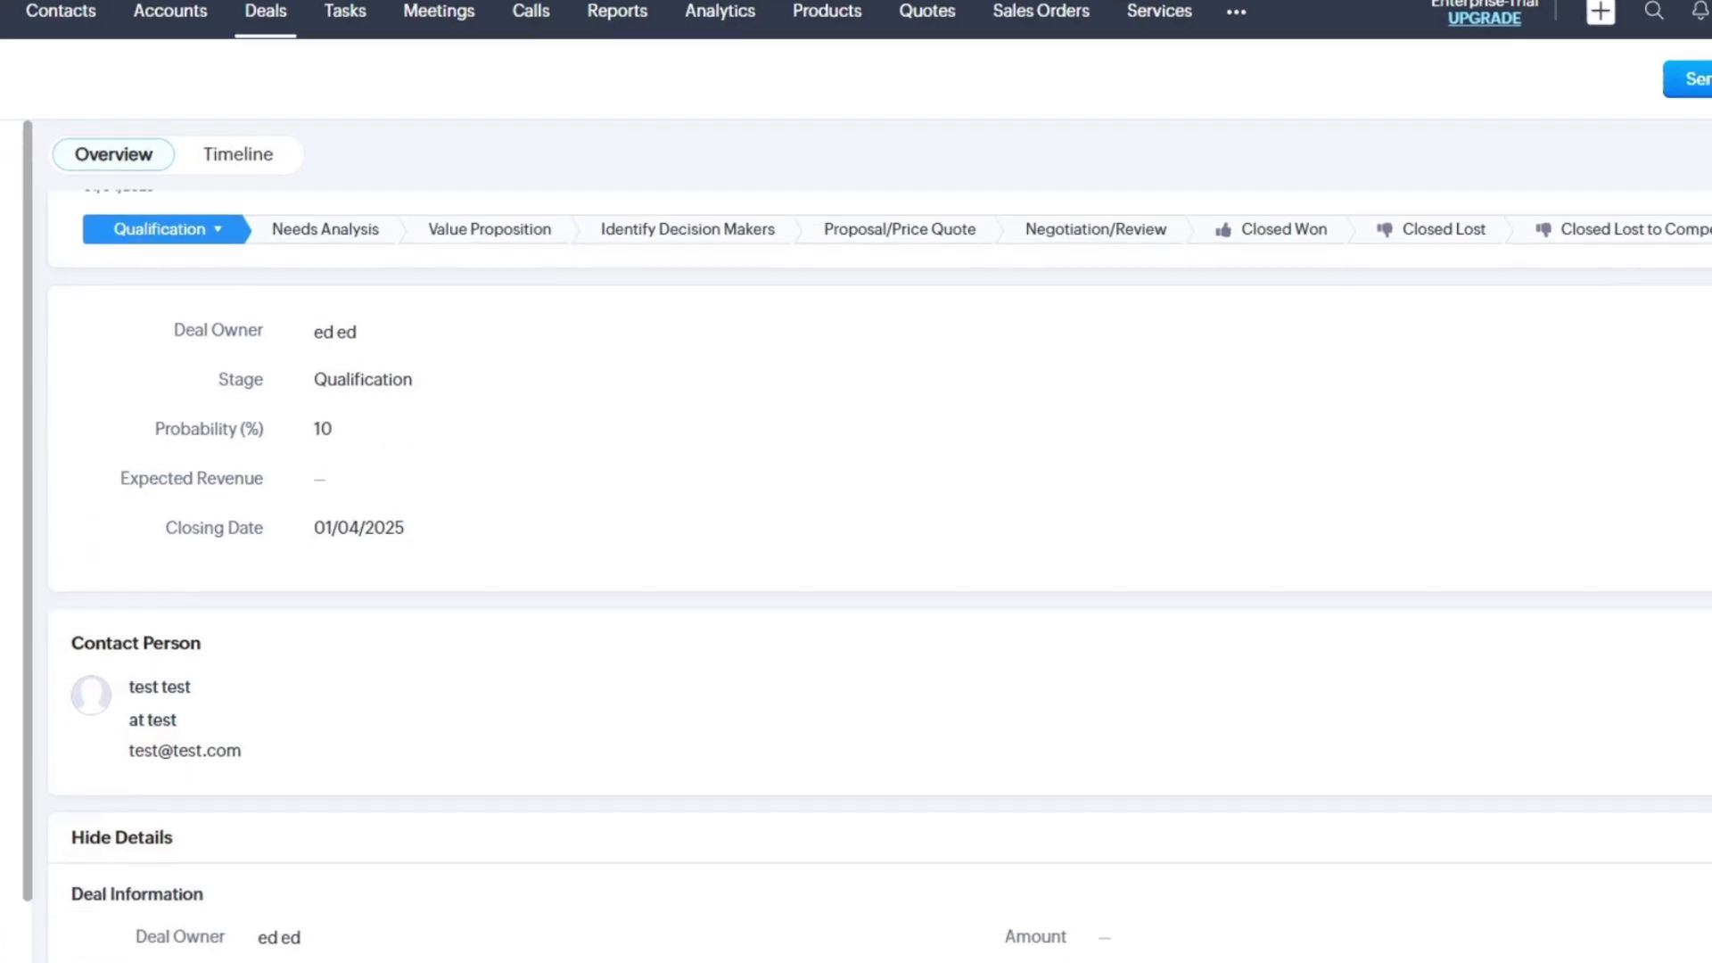
scroll(803, 535, down, 2)
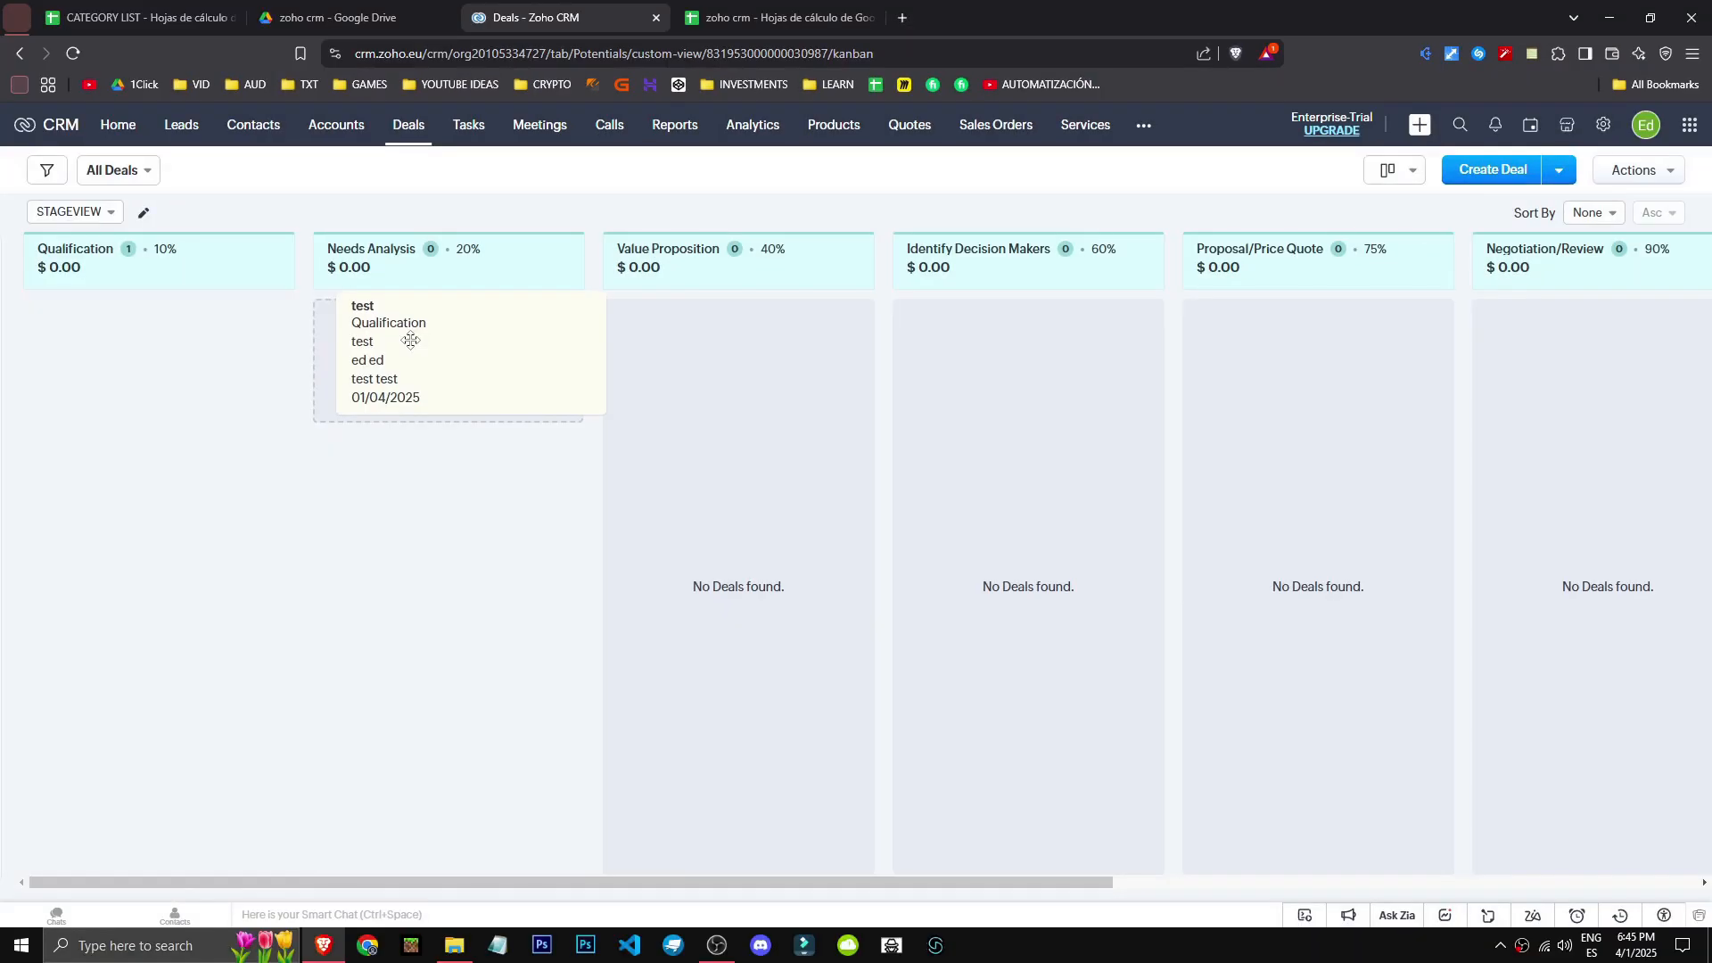
drag(365, 338, 1171, 372)
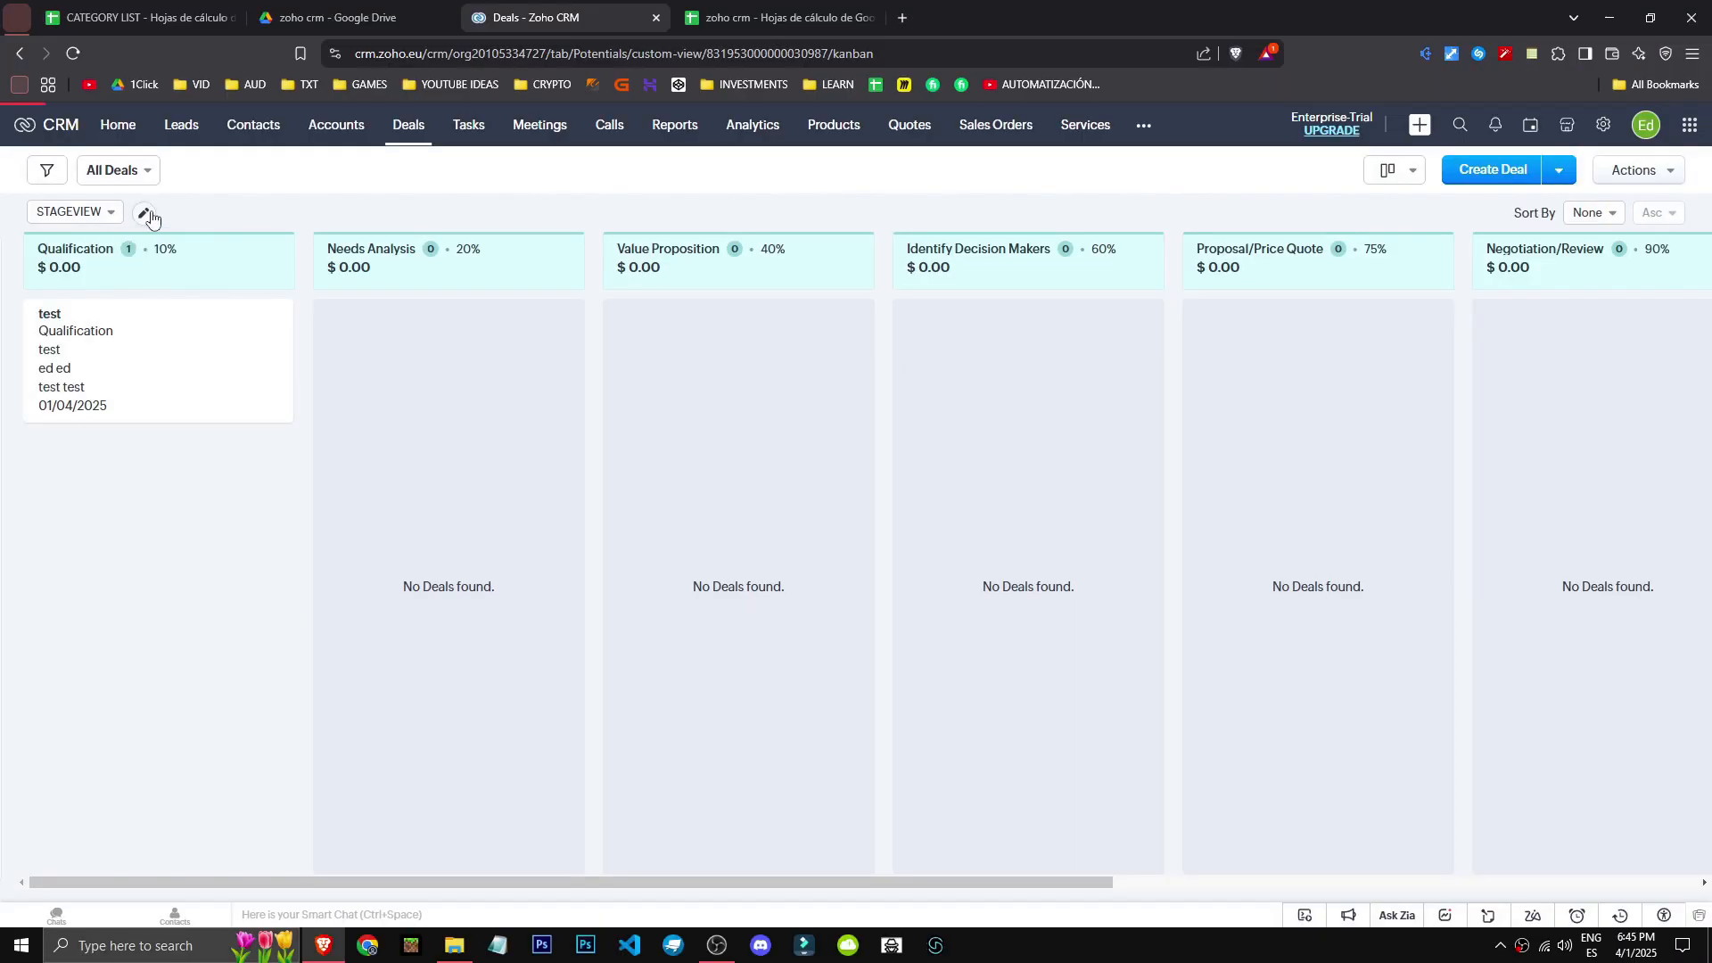
- Look through the stage board view settings and the board view management window
click(145, 213)
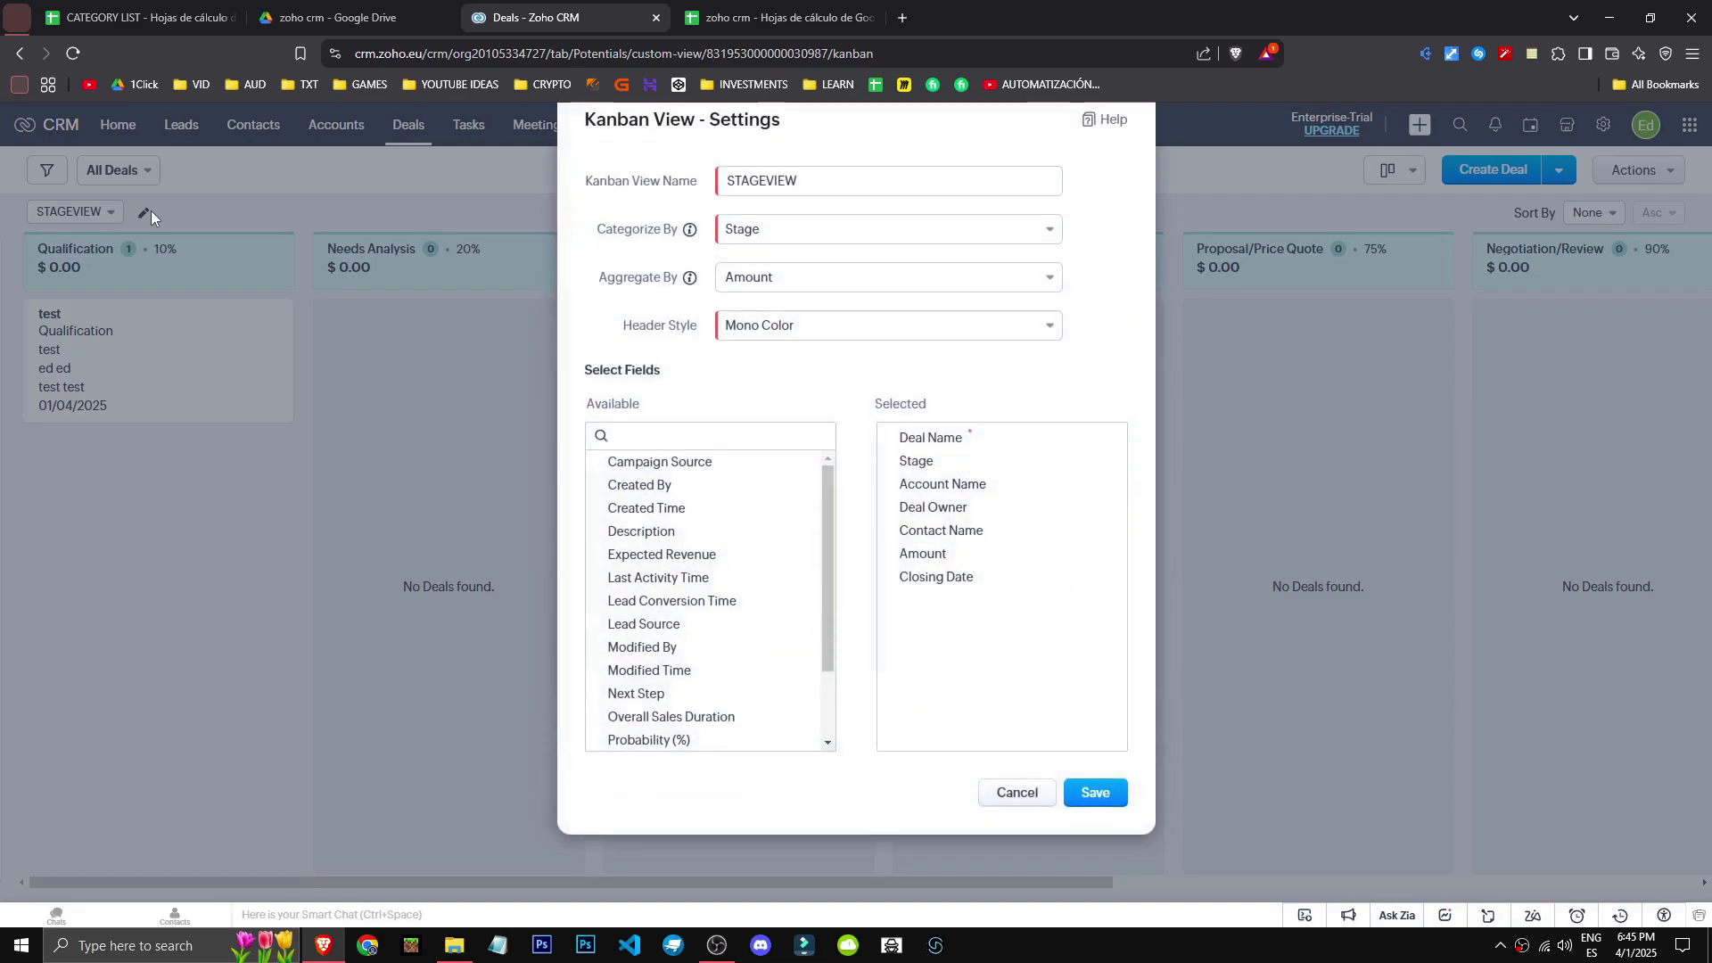
click(1143, 883)
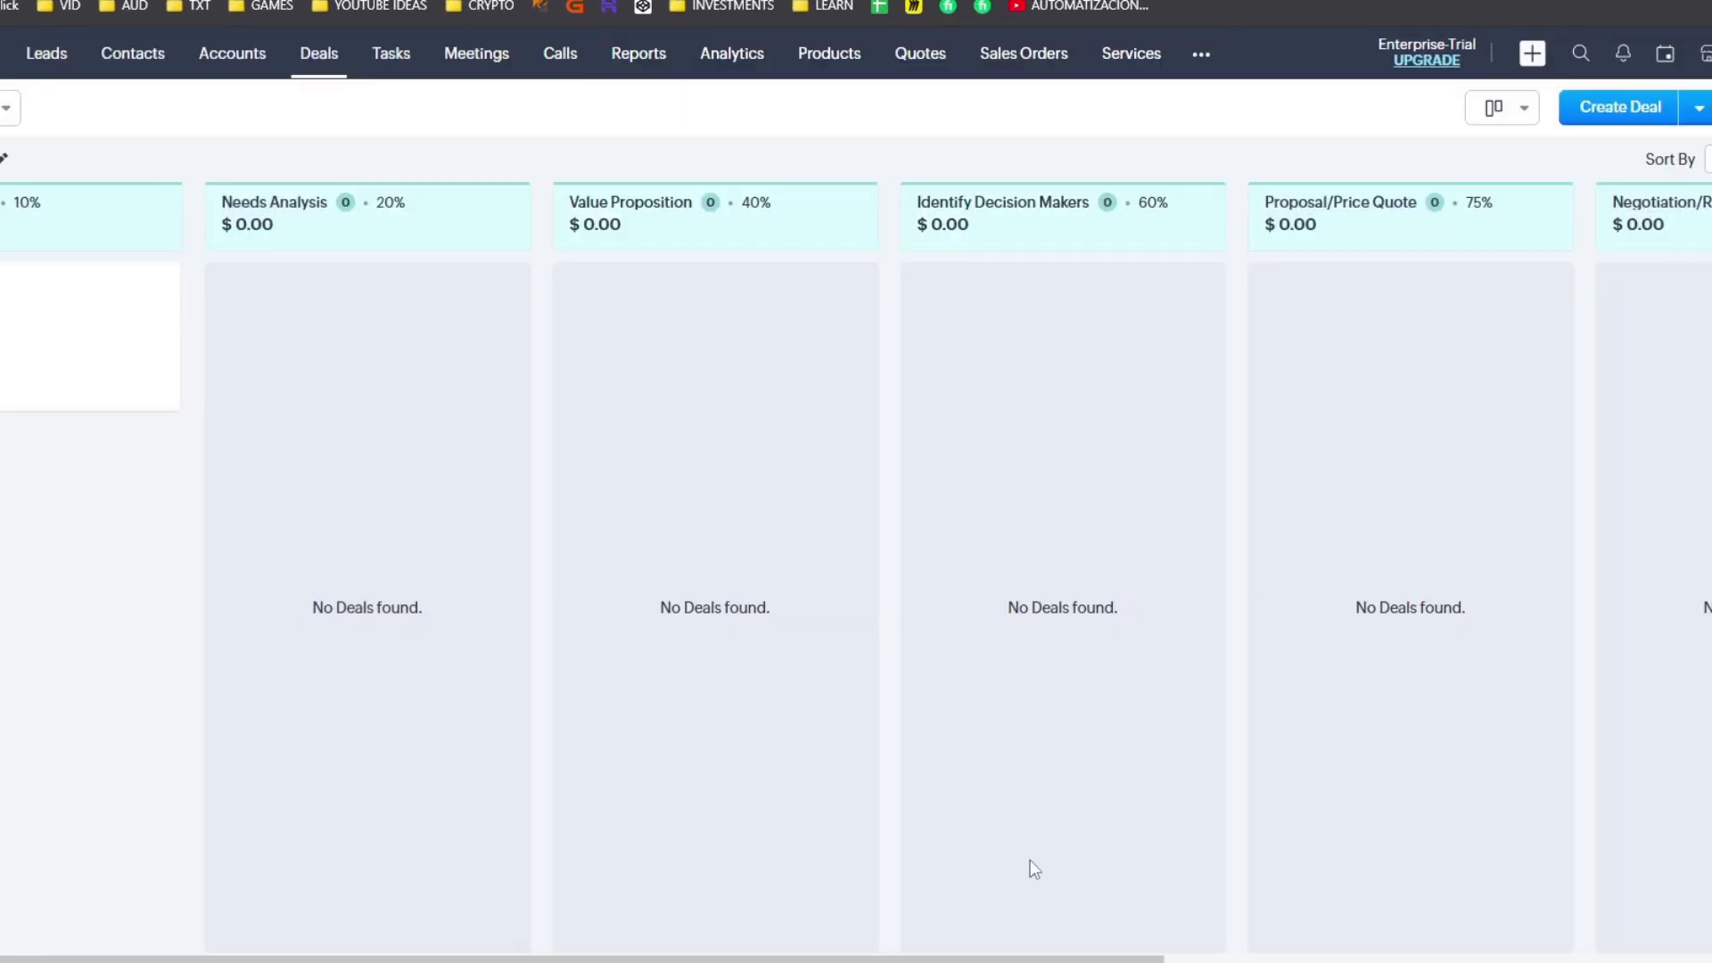
click(24, 185)
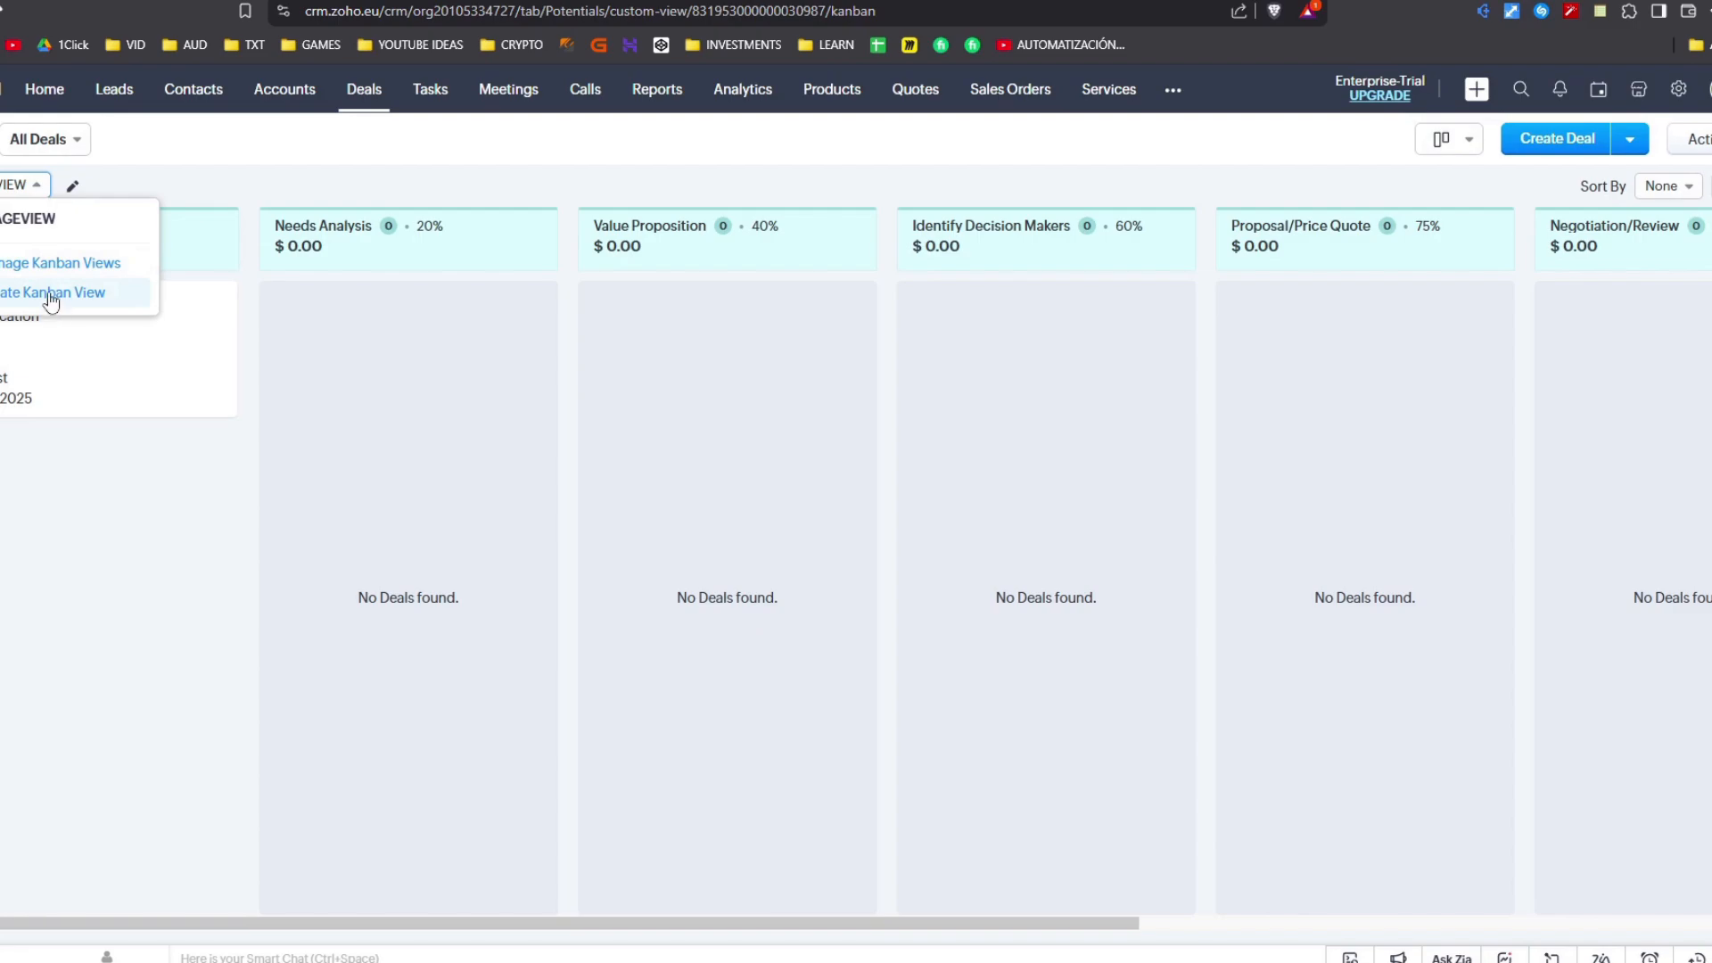
click(49, 294)
click(27, 185)
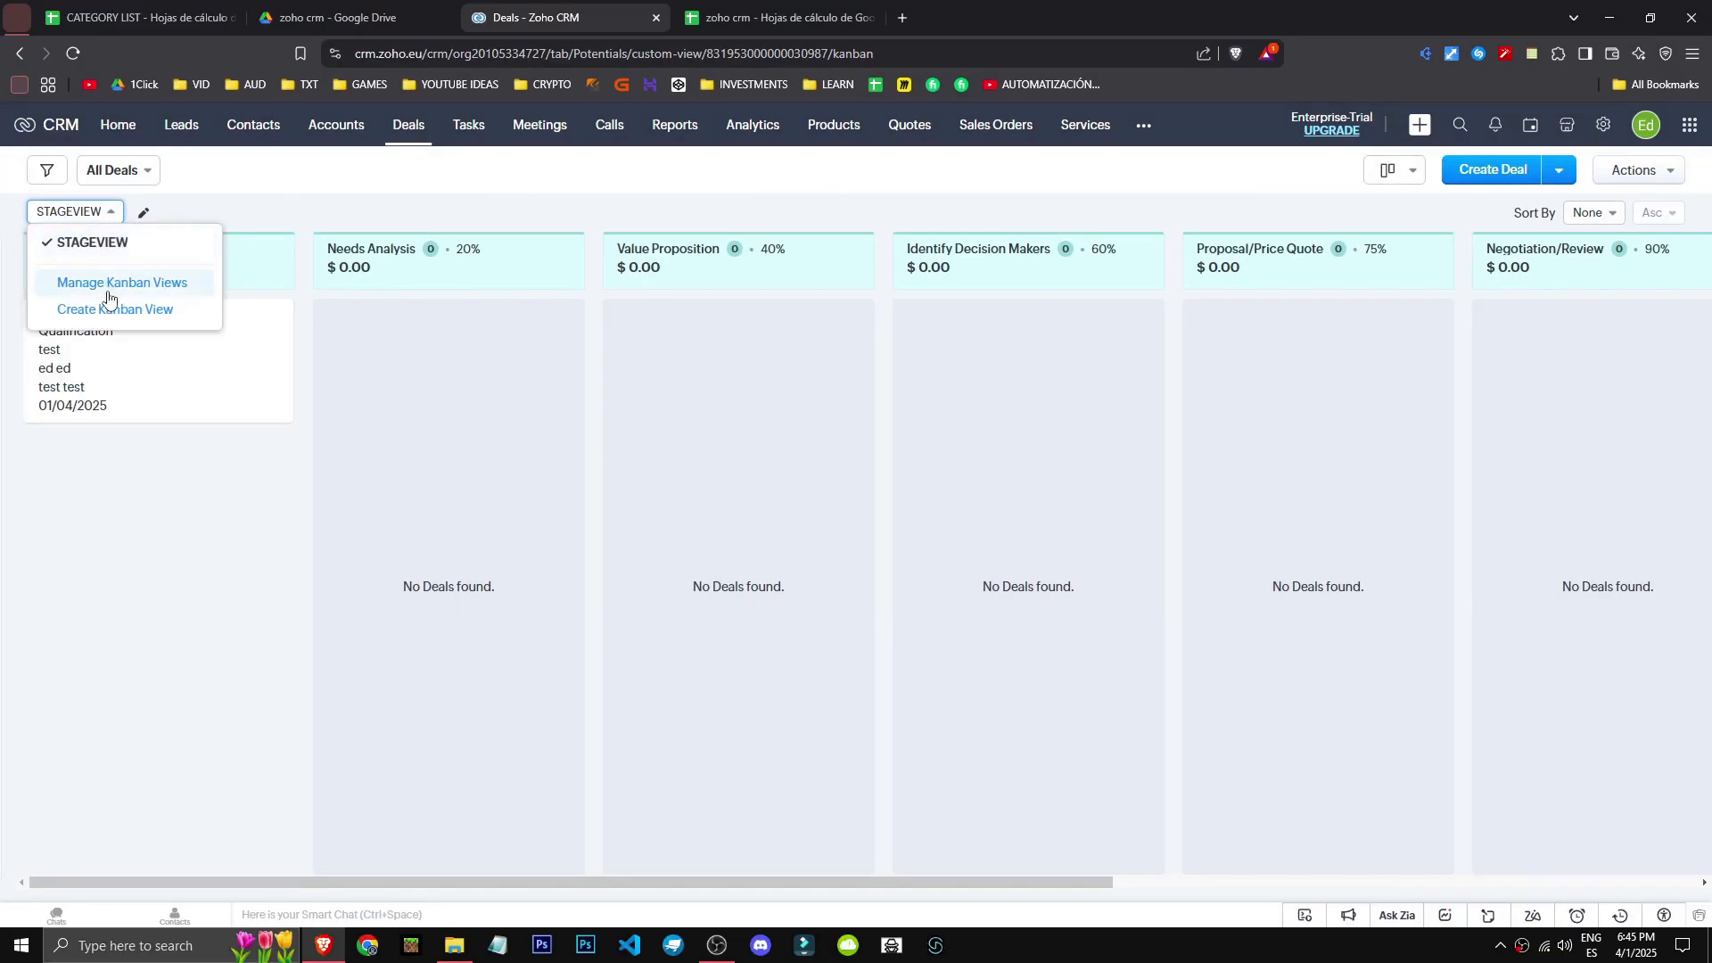
click(107, 287)
click(1314, 151)
- Drag the test deal through Value Proposition into the Closed Won stage
drag(221, 342, 806, 401)
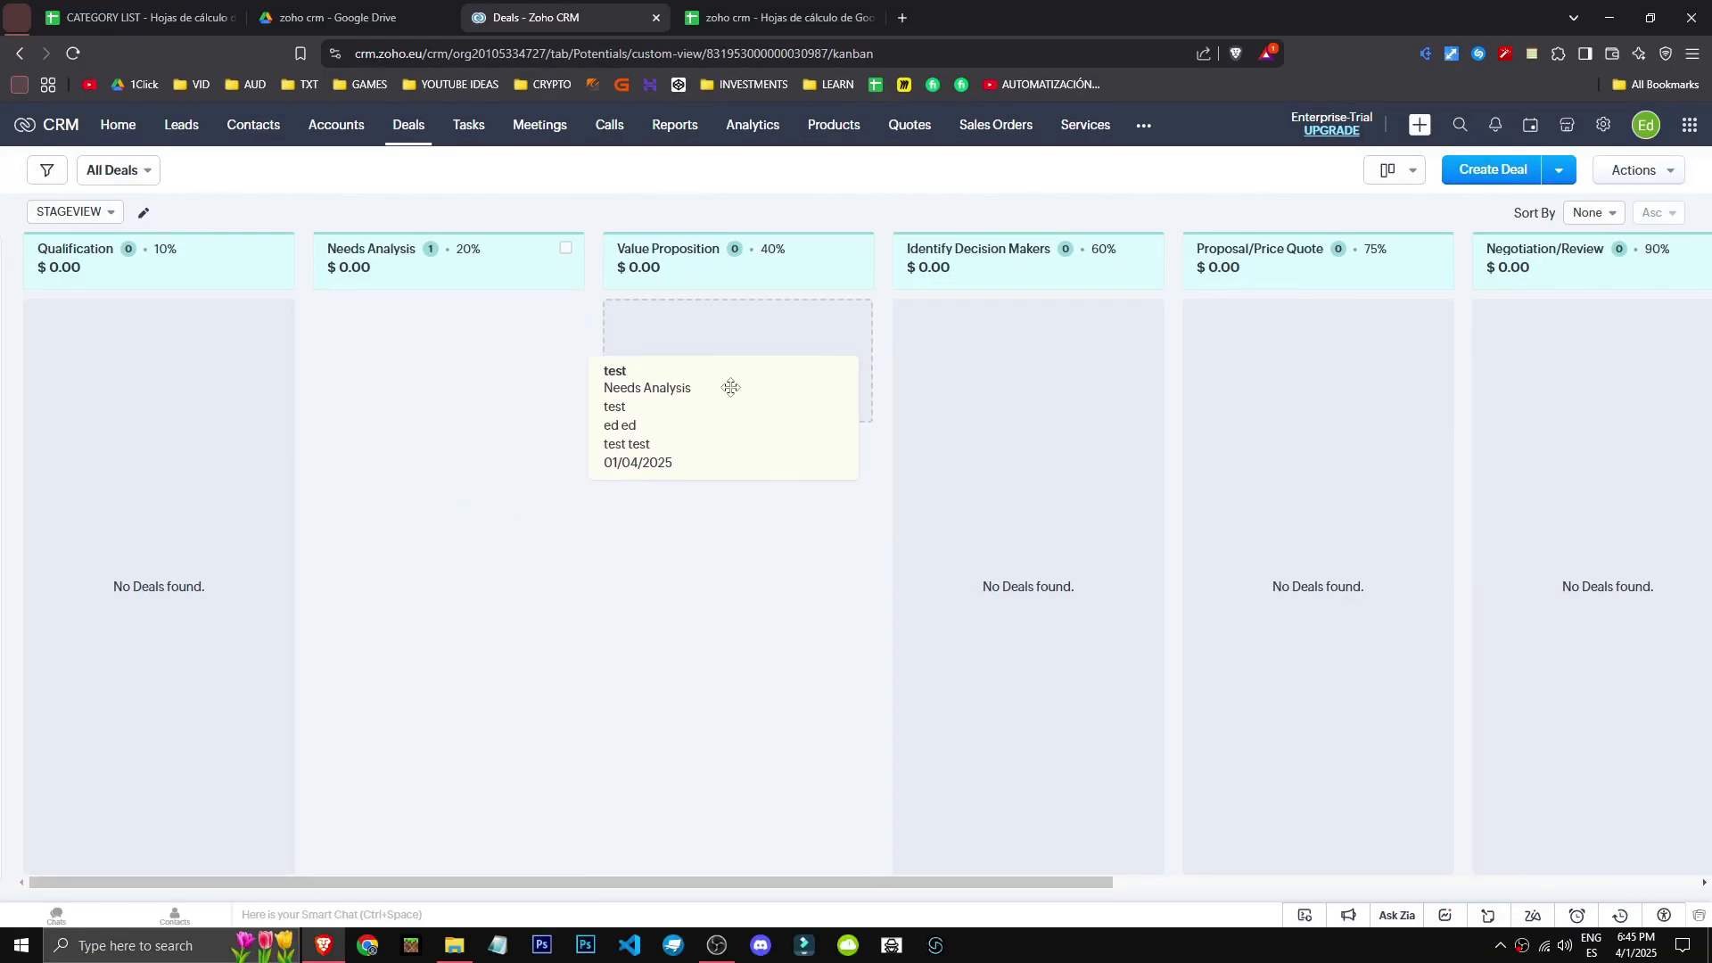
drag(730, 386, 1523, 379)
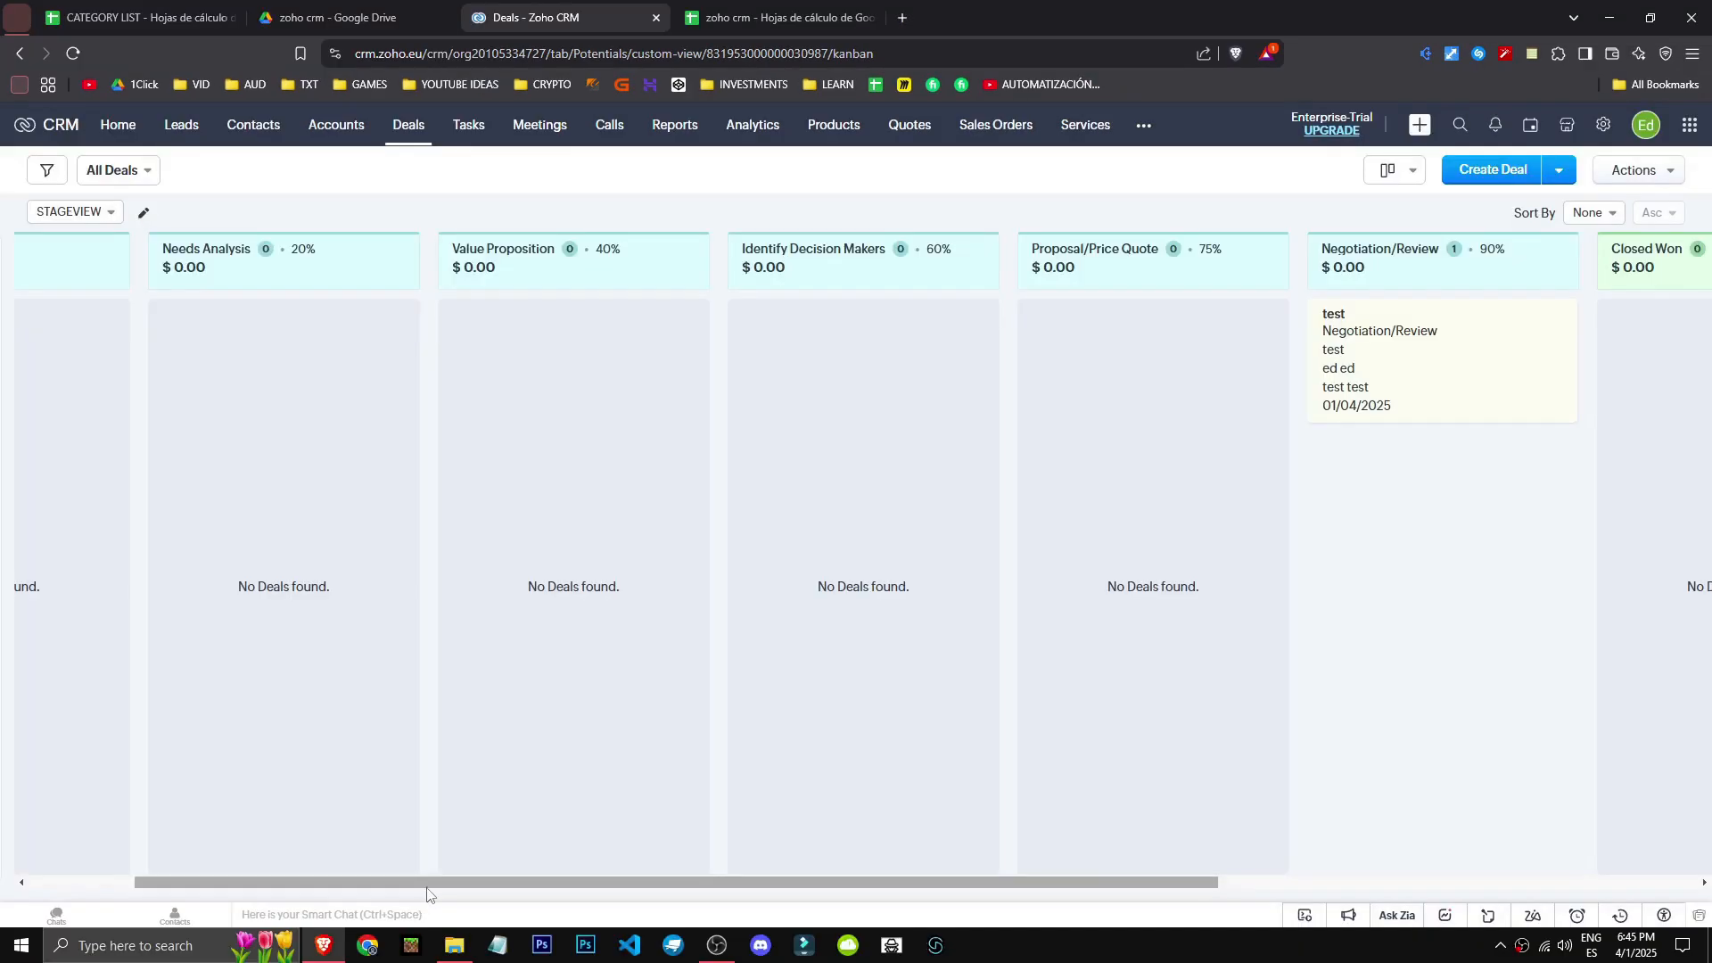
drag(386, 932, 914, 933)
drag(784, 414, 936, 357)
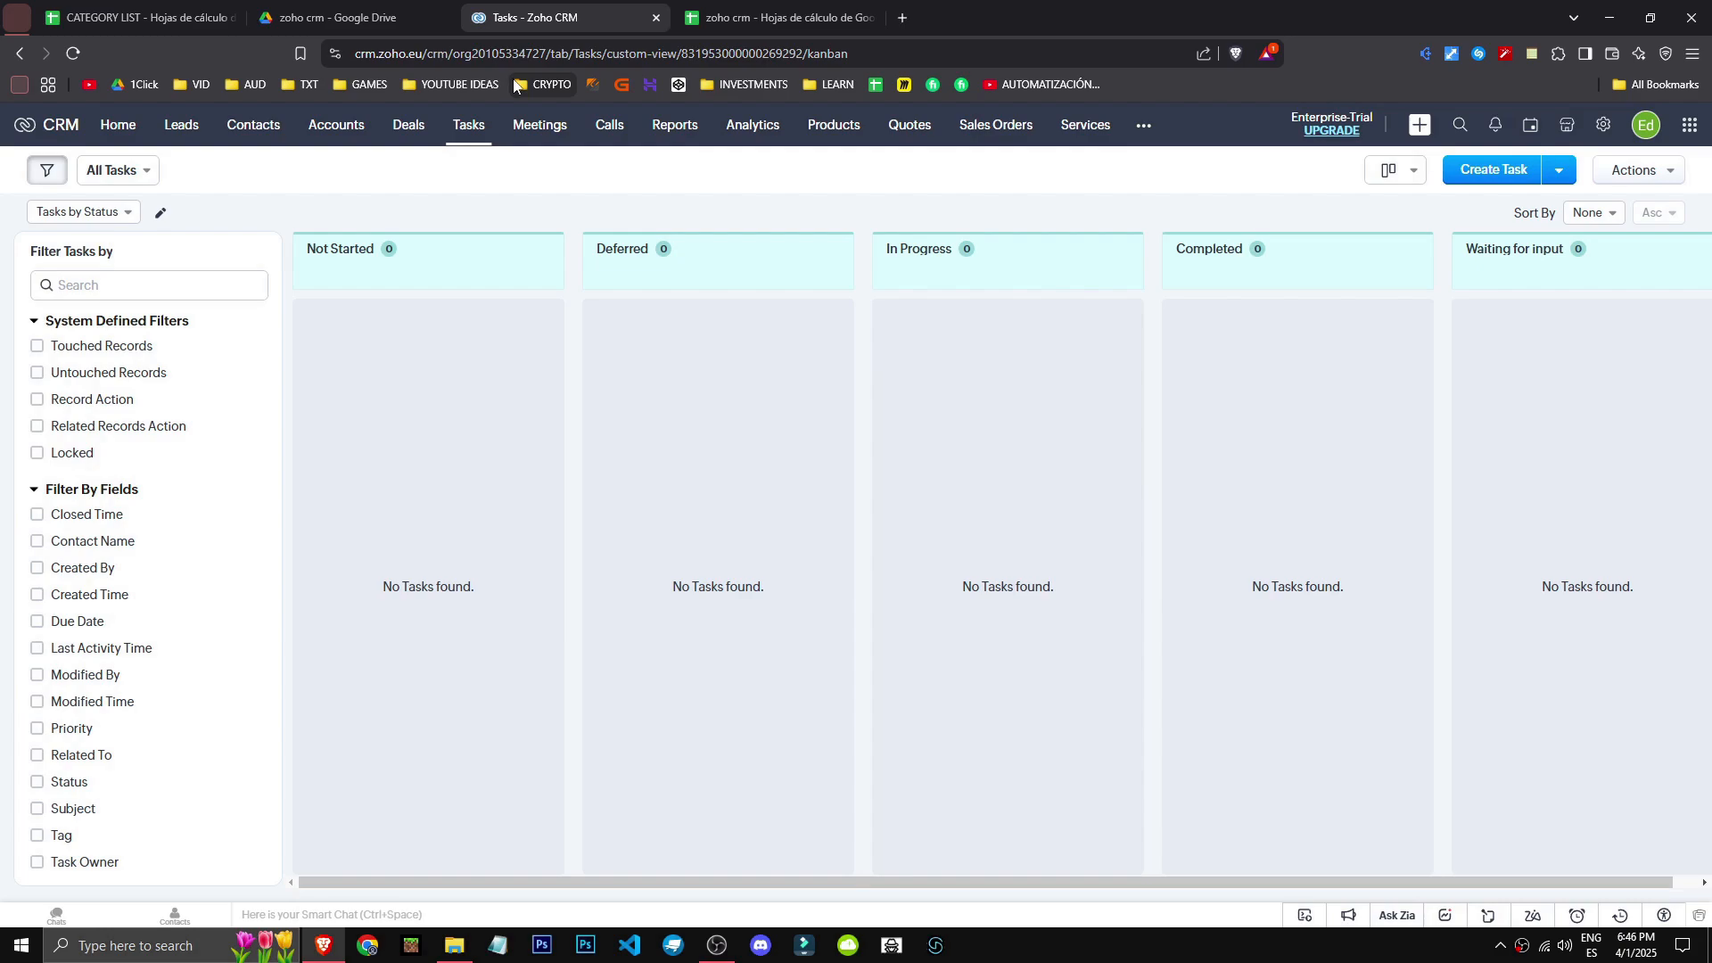
- Go via Leads to Contacts, open the test test contact, and show Open Activities' Add New choices
click(181, 126)
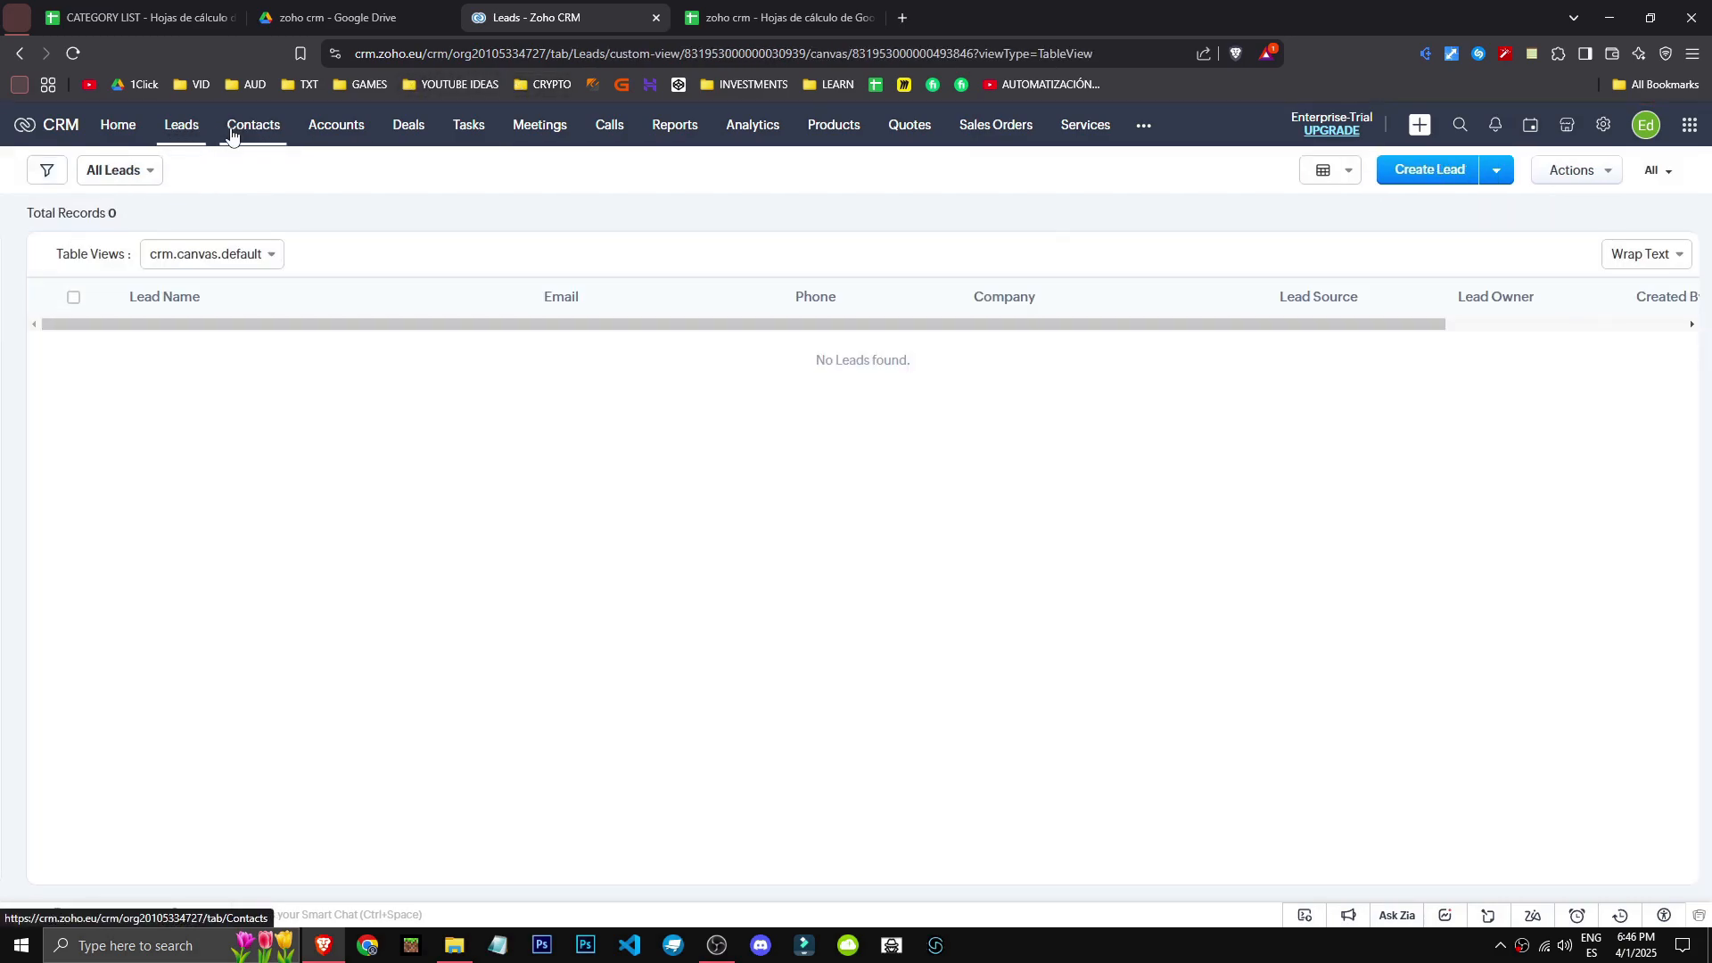
click(236, 132)
click(157, 285)
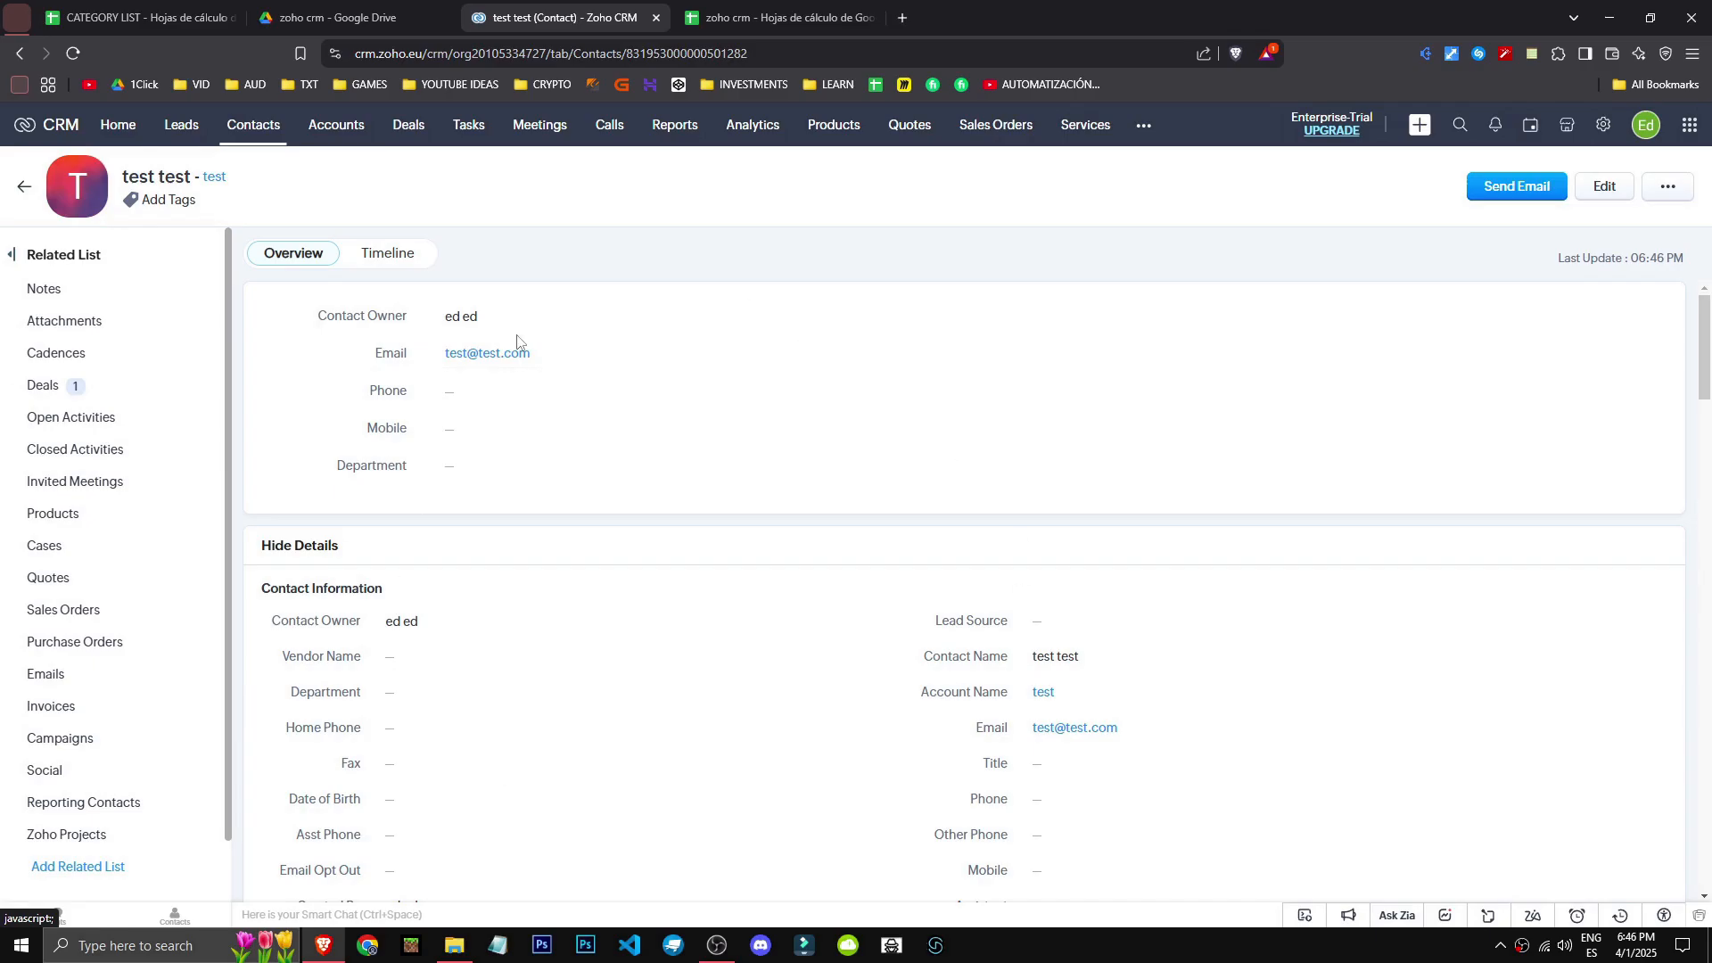
scroll(153, 794, down, 2)
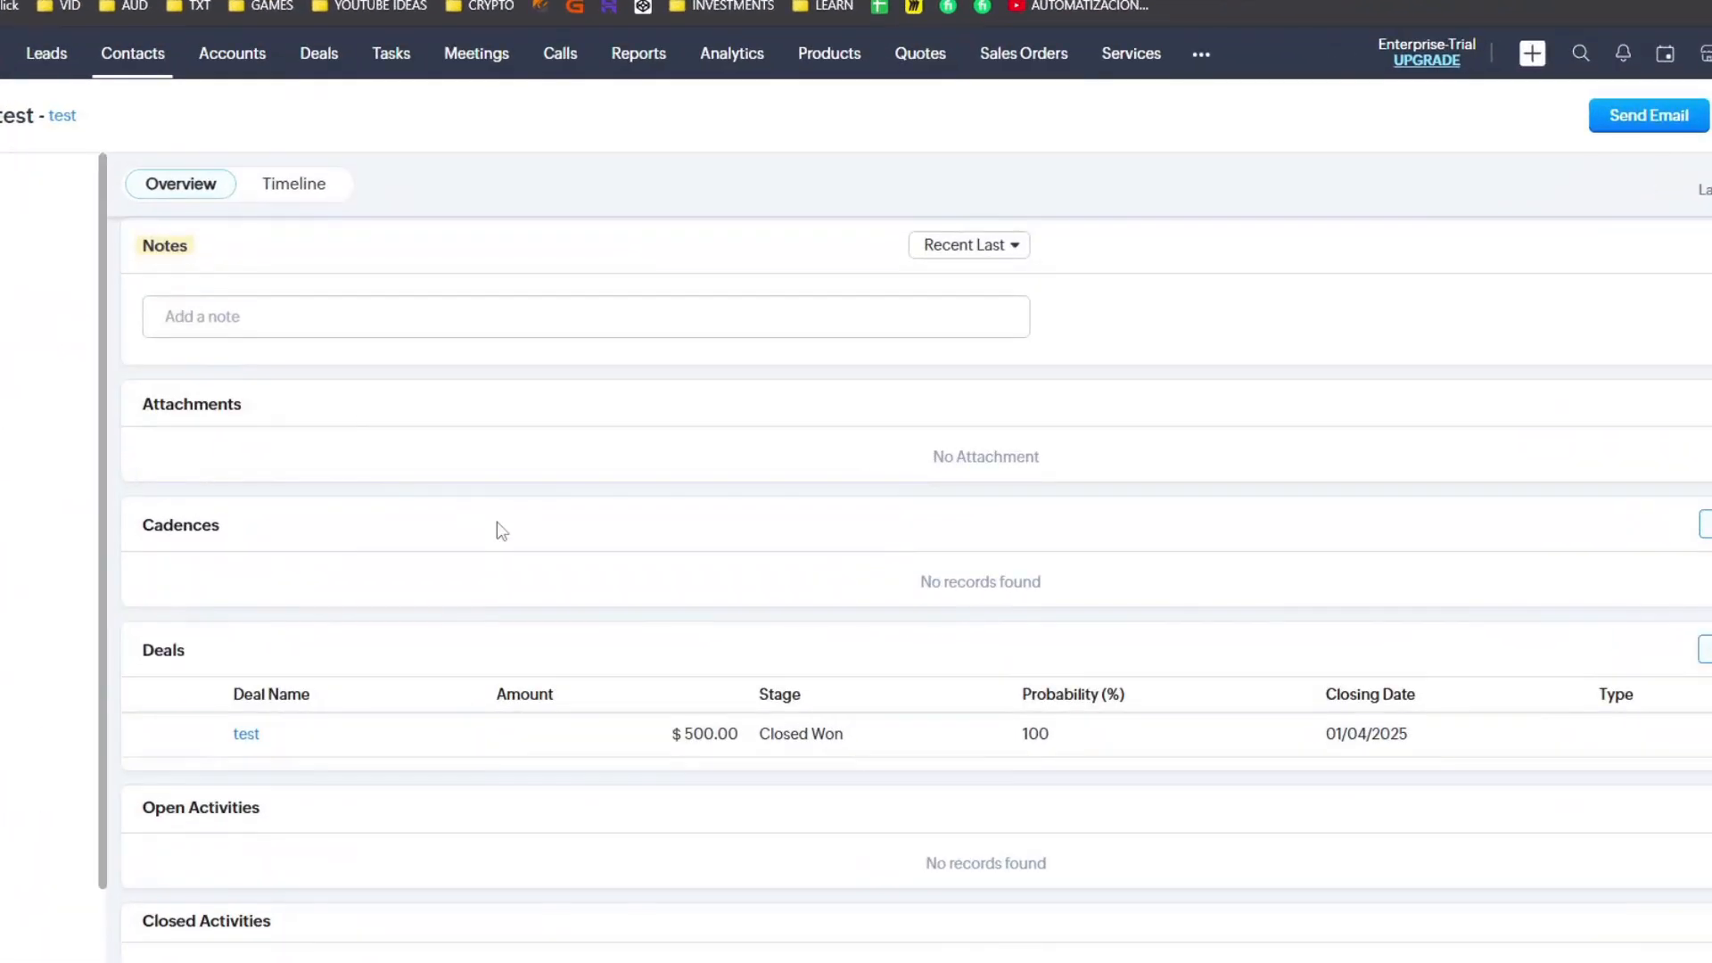
scroll(502, 531, down, 2)
click(1616, 576)
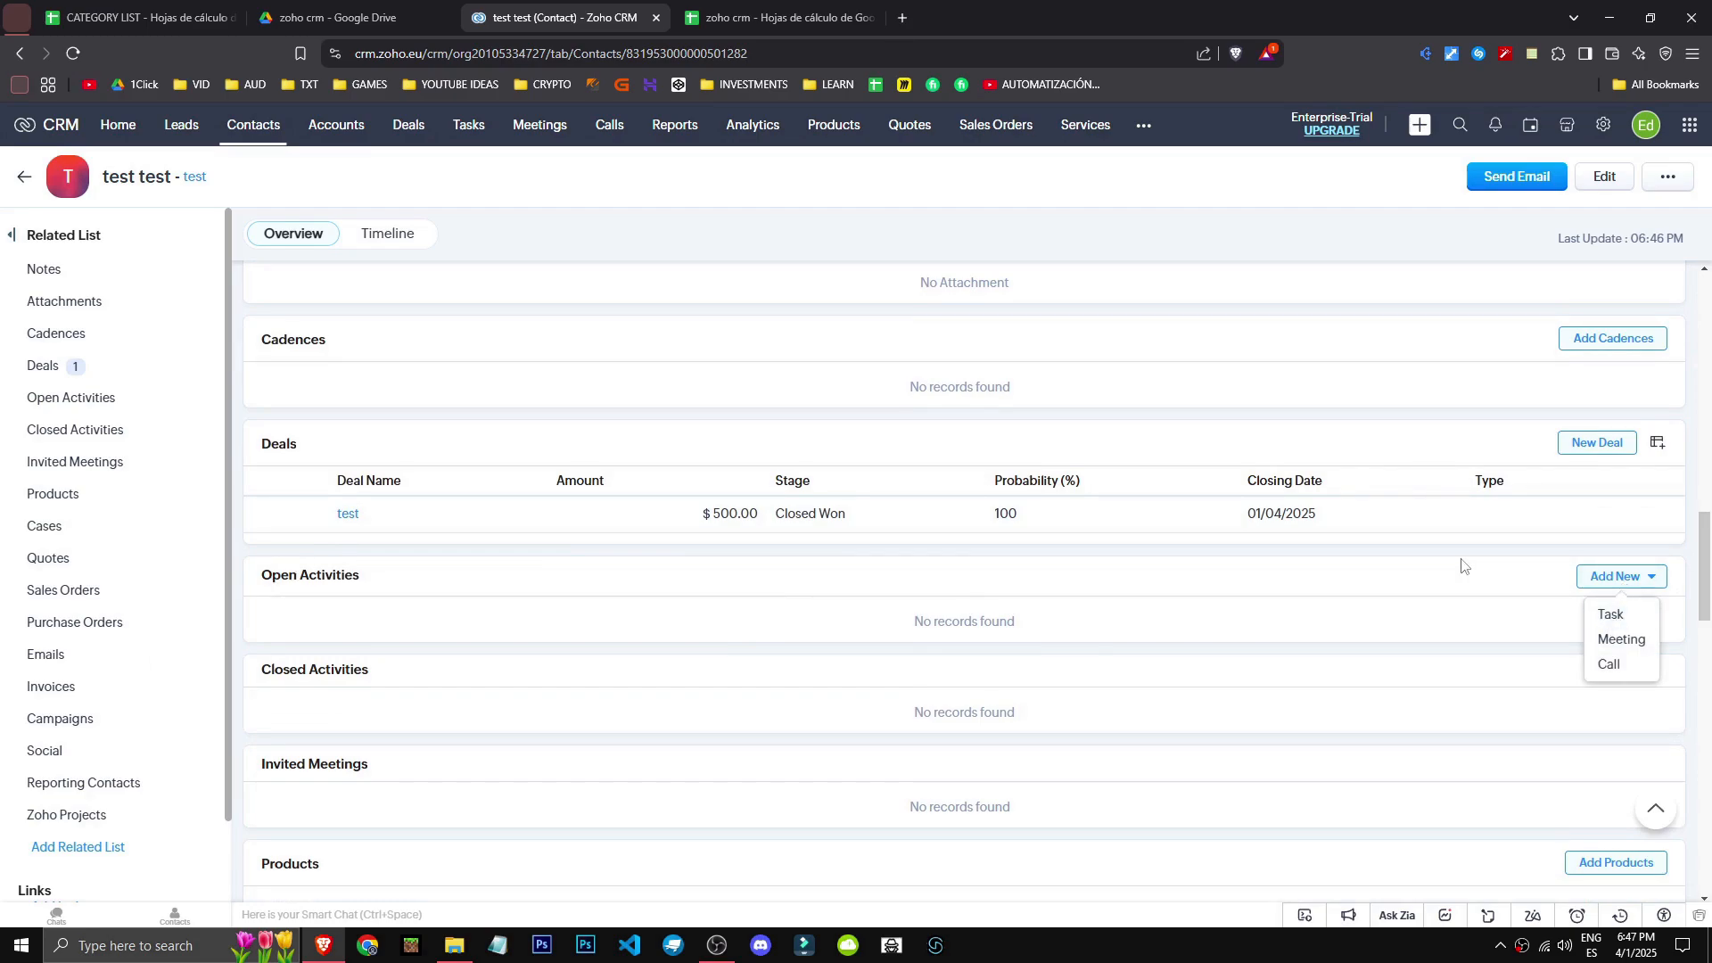
- Add the High-priority task 'era' to the test contact, then view the Meetings and Calls lists
click(1610, 615)
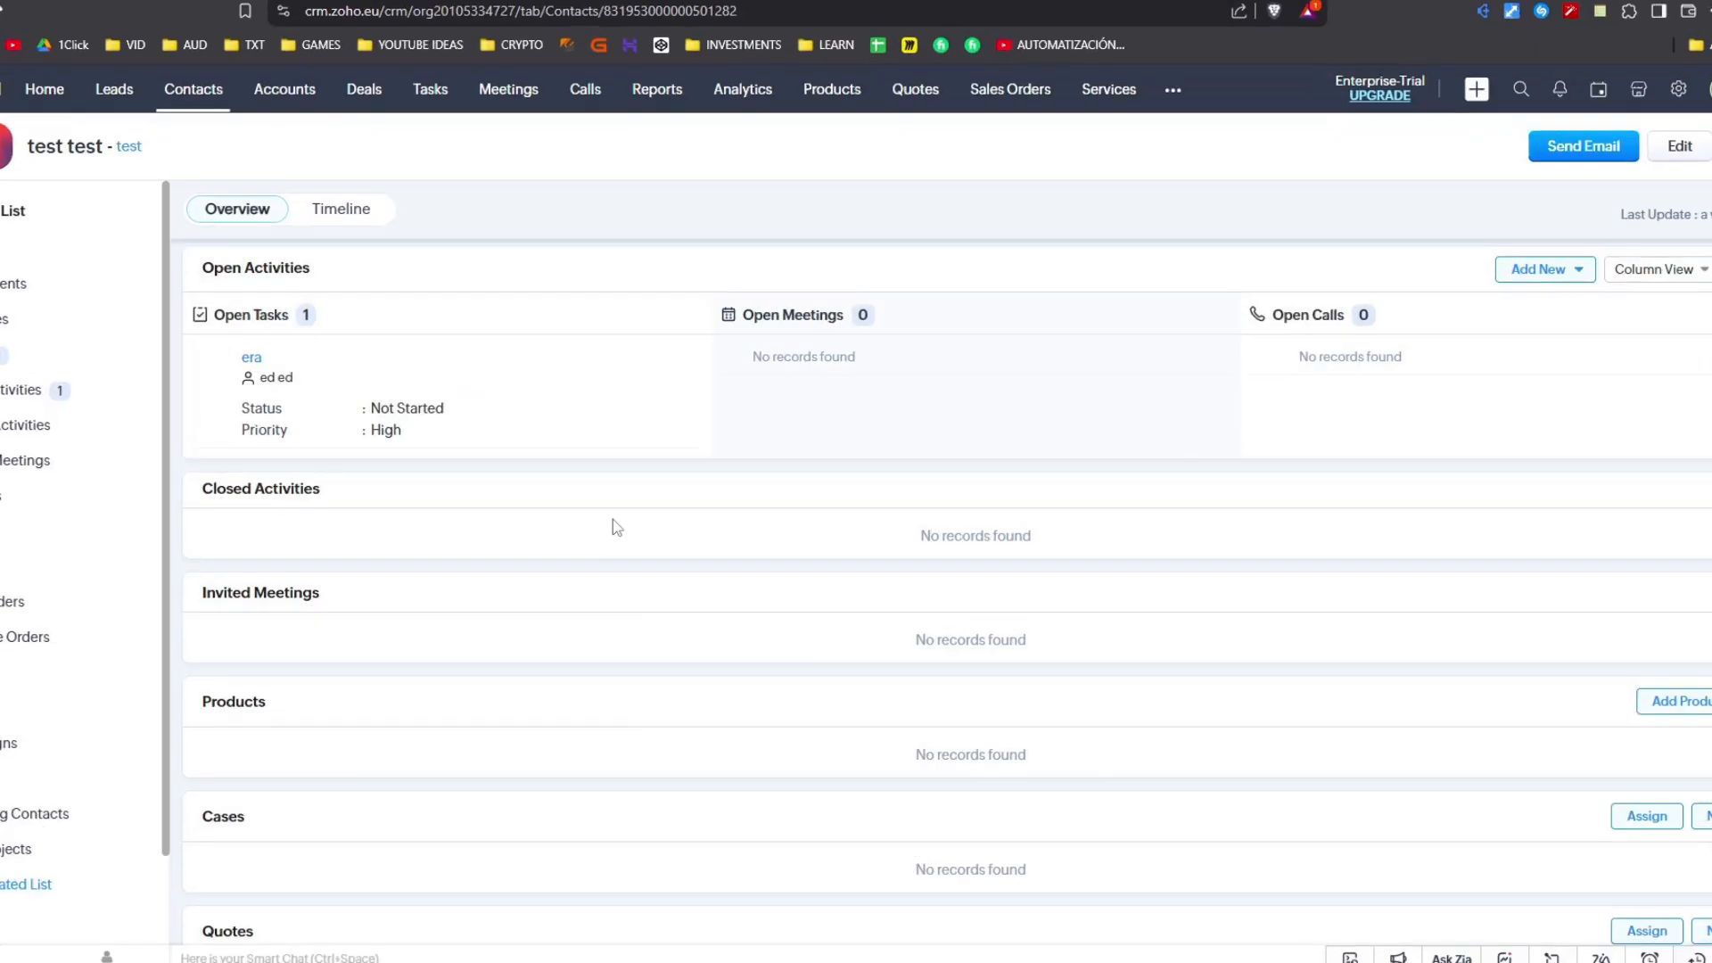
scroll(634, 523, up, 1)
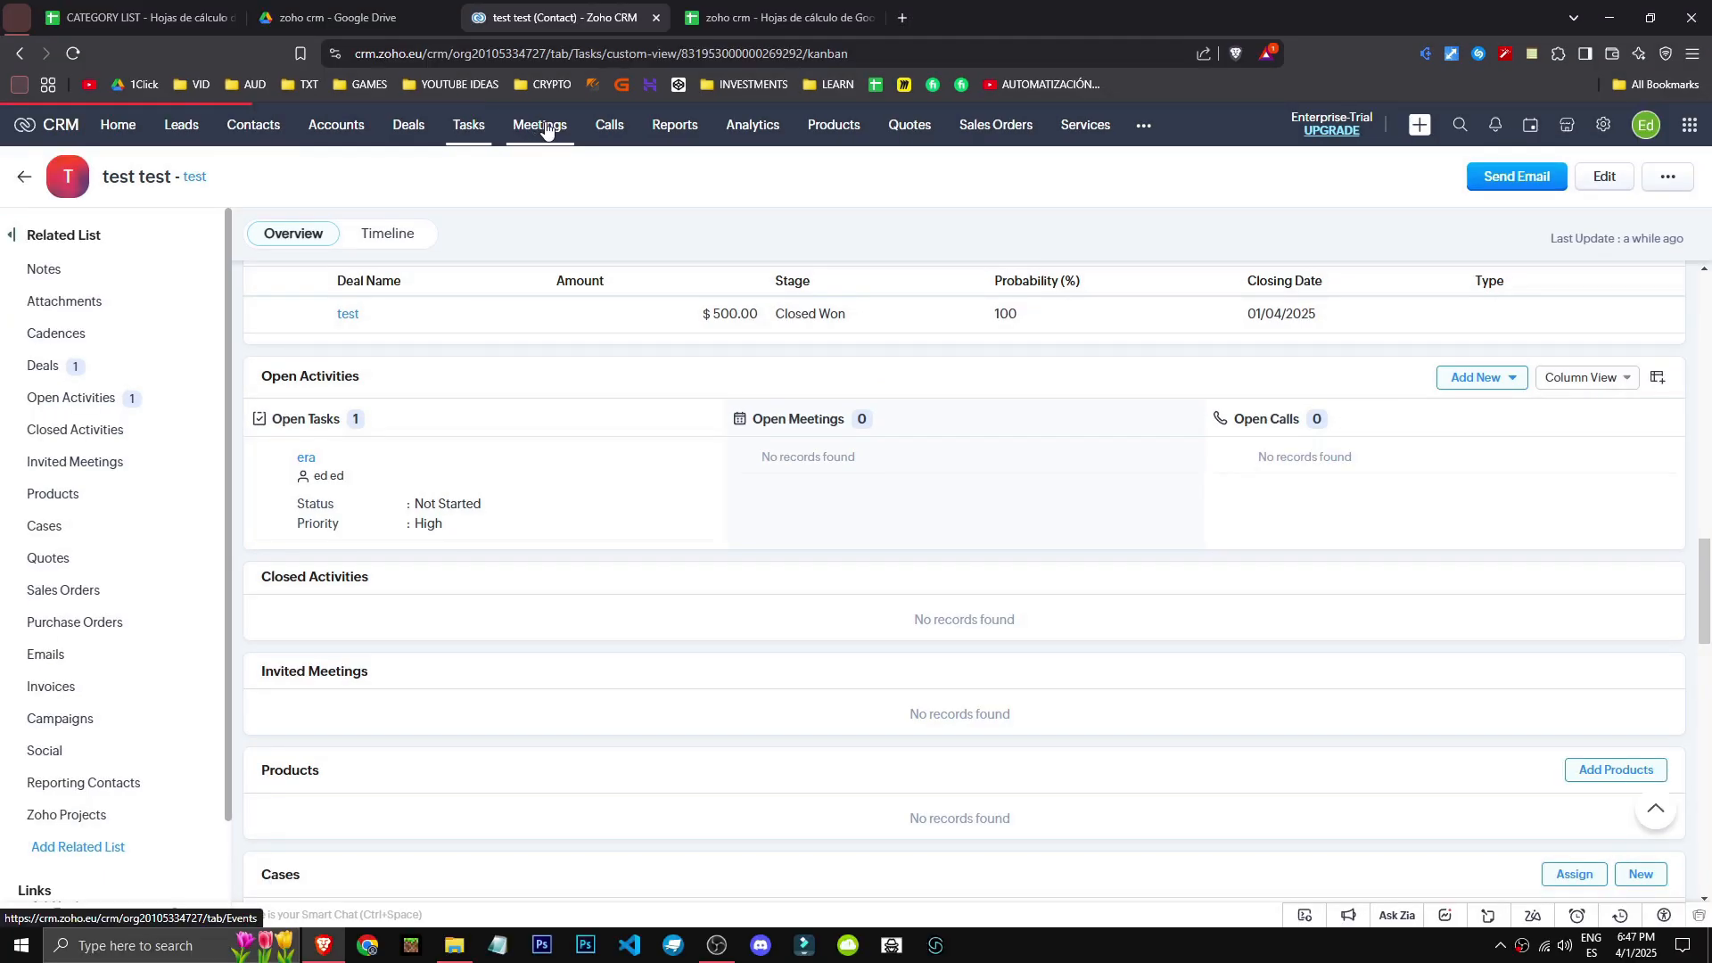
click(509, 89)
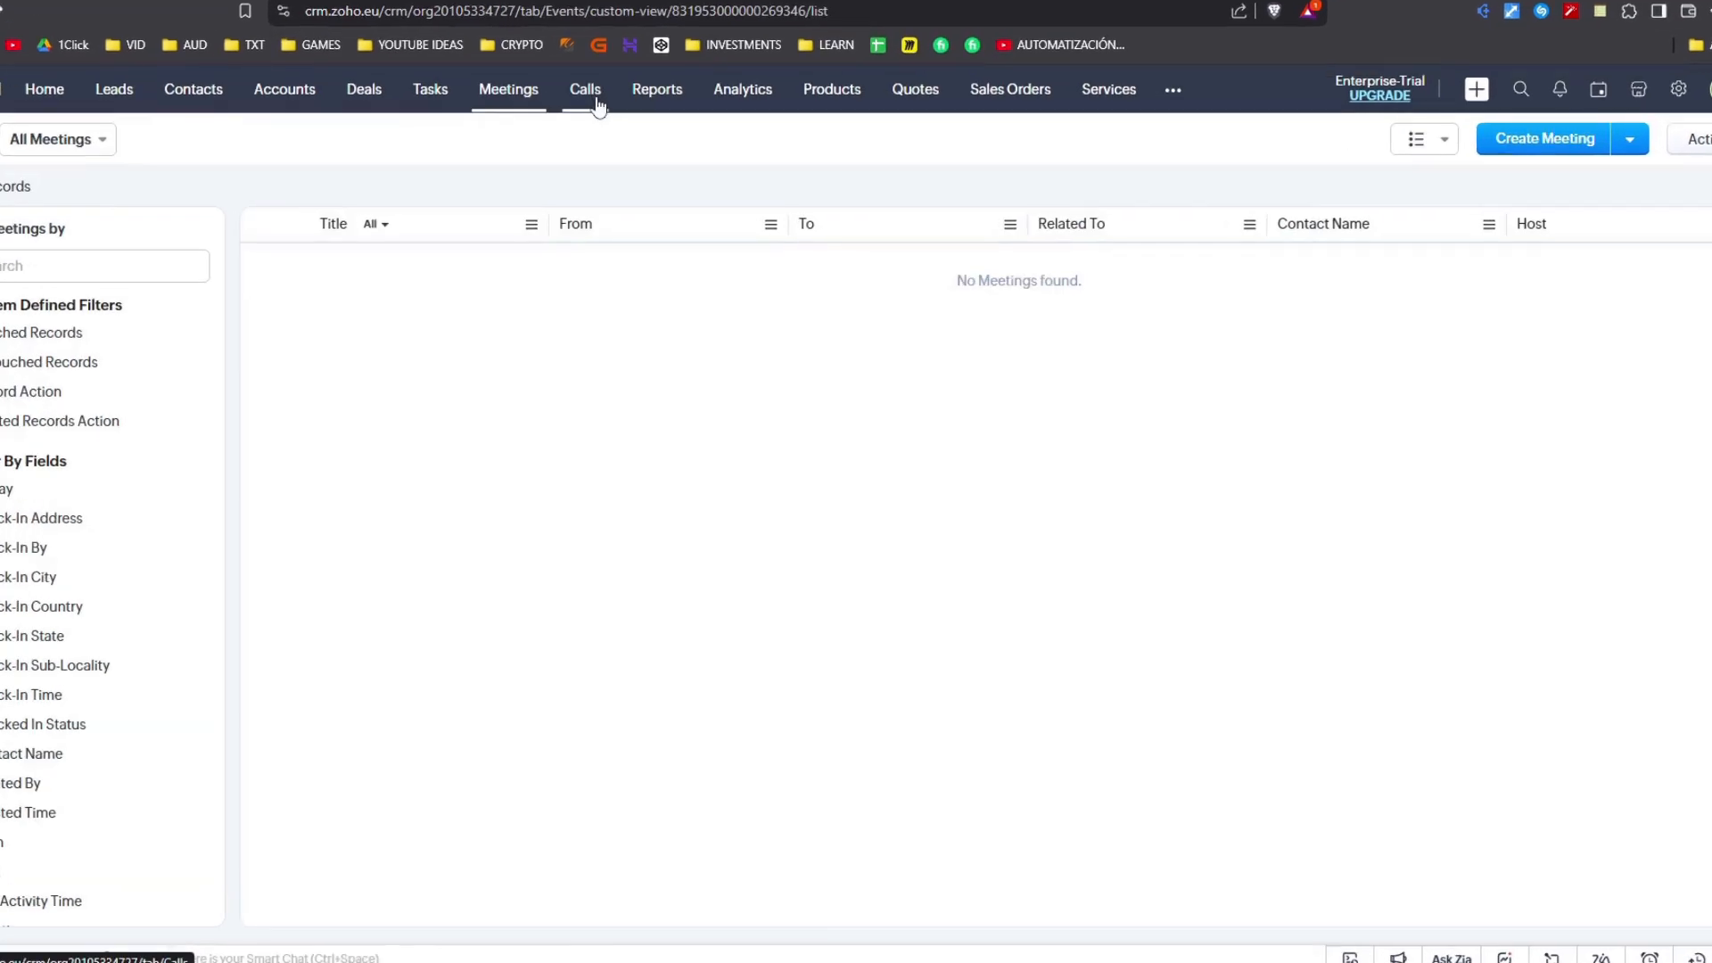
click(606, 106)
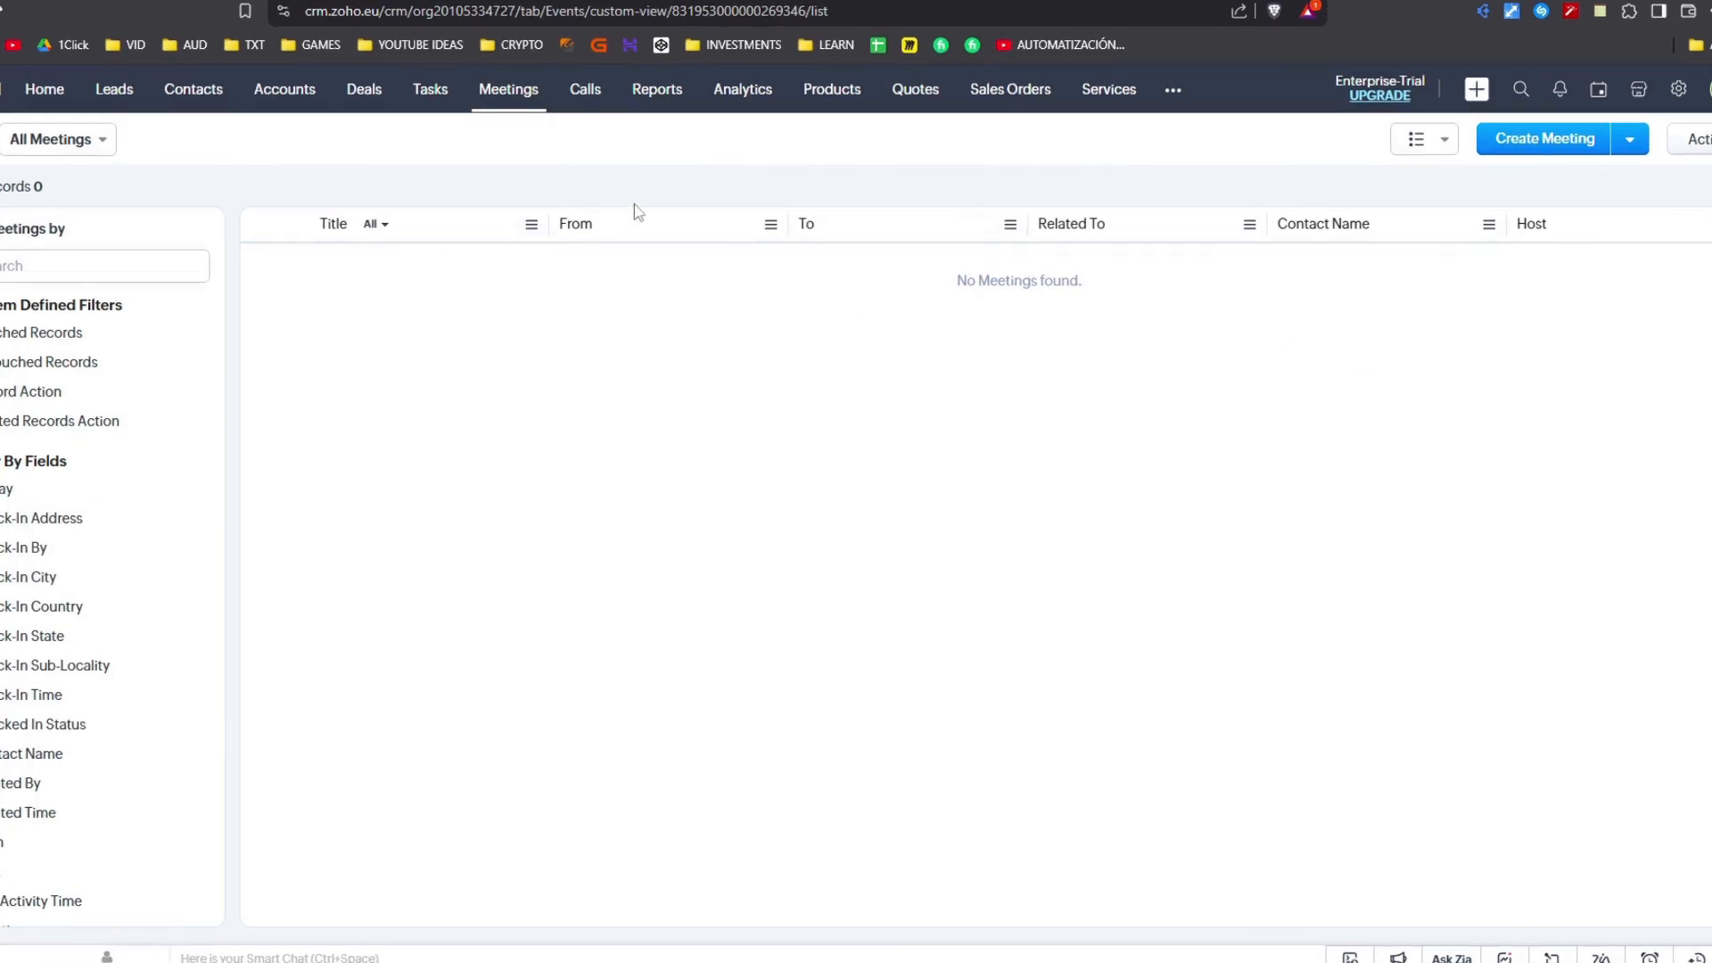
- Drag the era task across the Tasks board statuses, confirm the change, and reopen Meetings
click(429, 89)
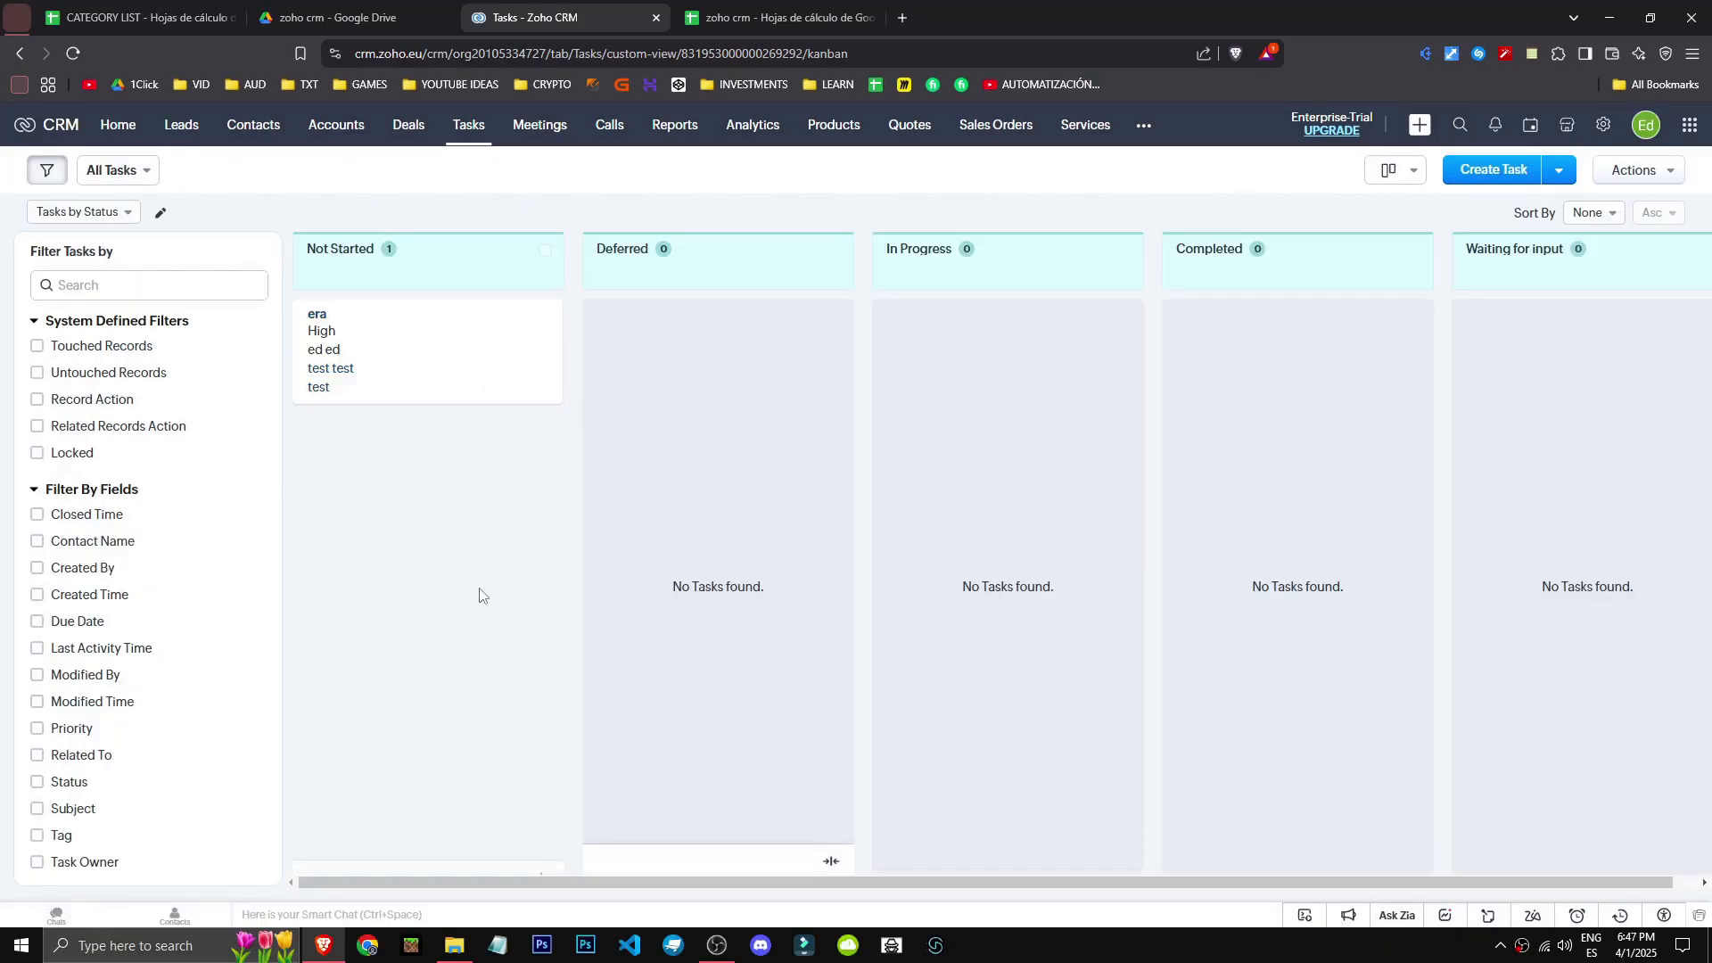
drag(422, 377, 951, 404)
drag(972, 383, 1521, 345)
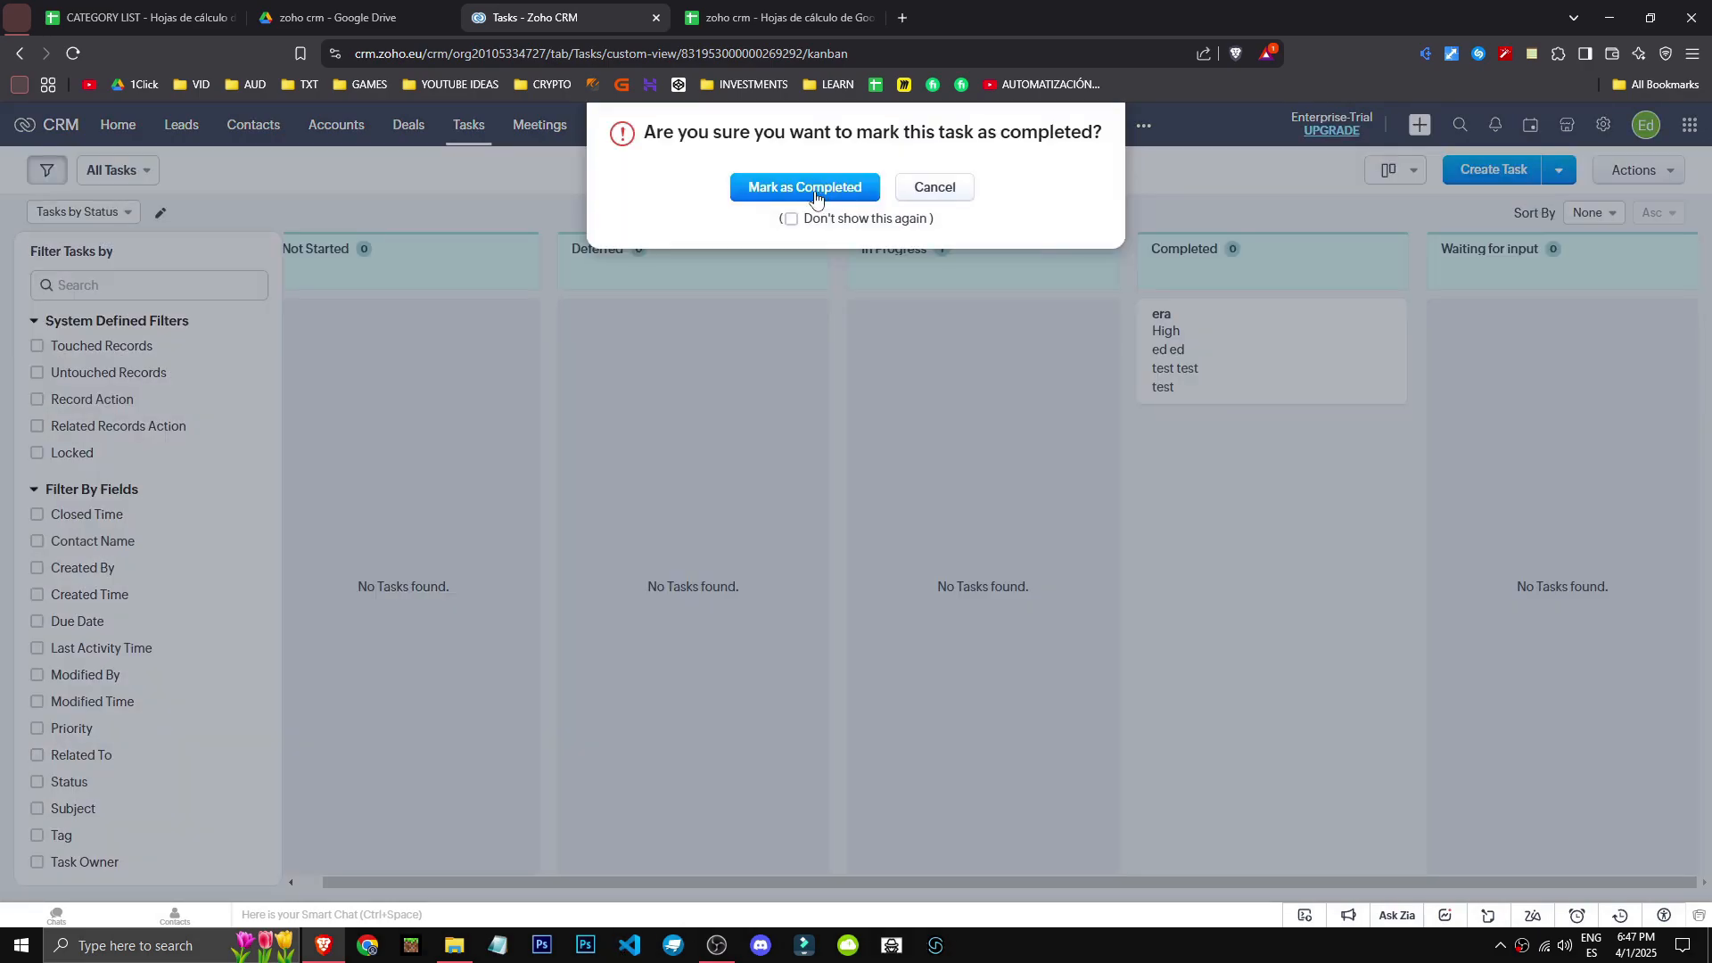
click(812, 191)
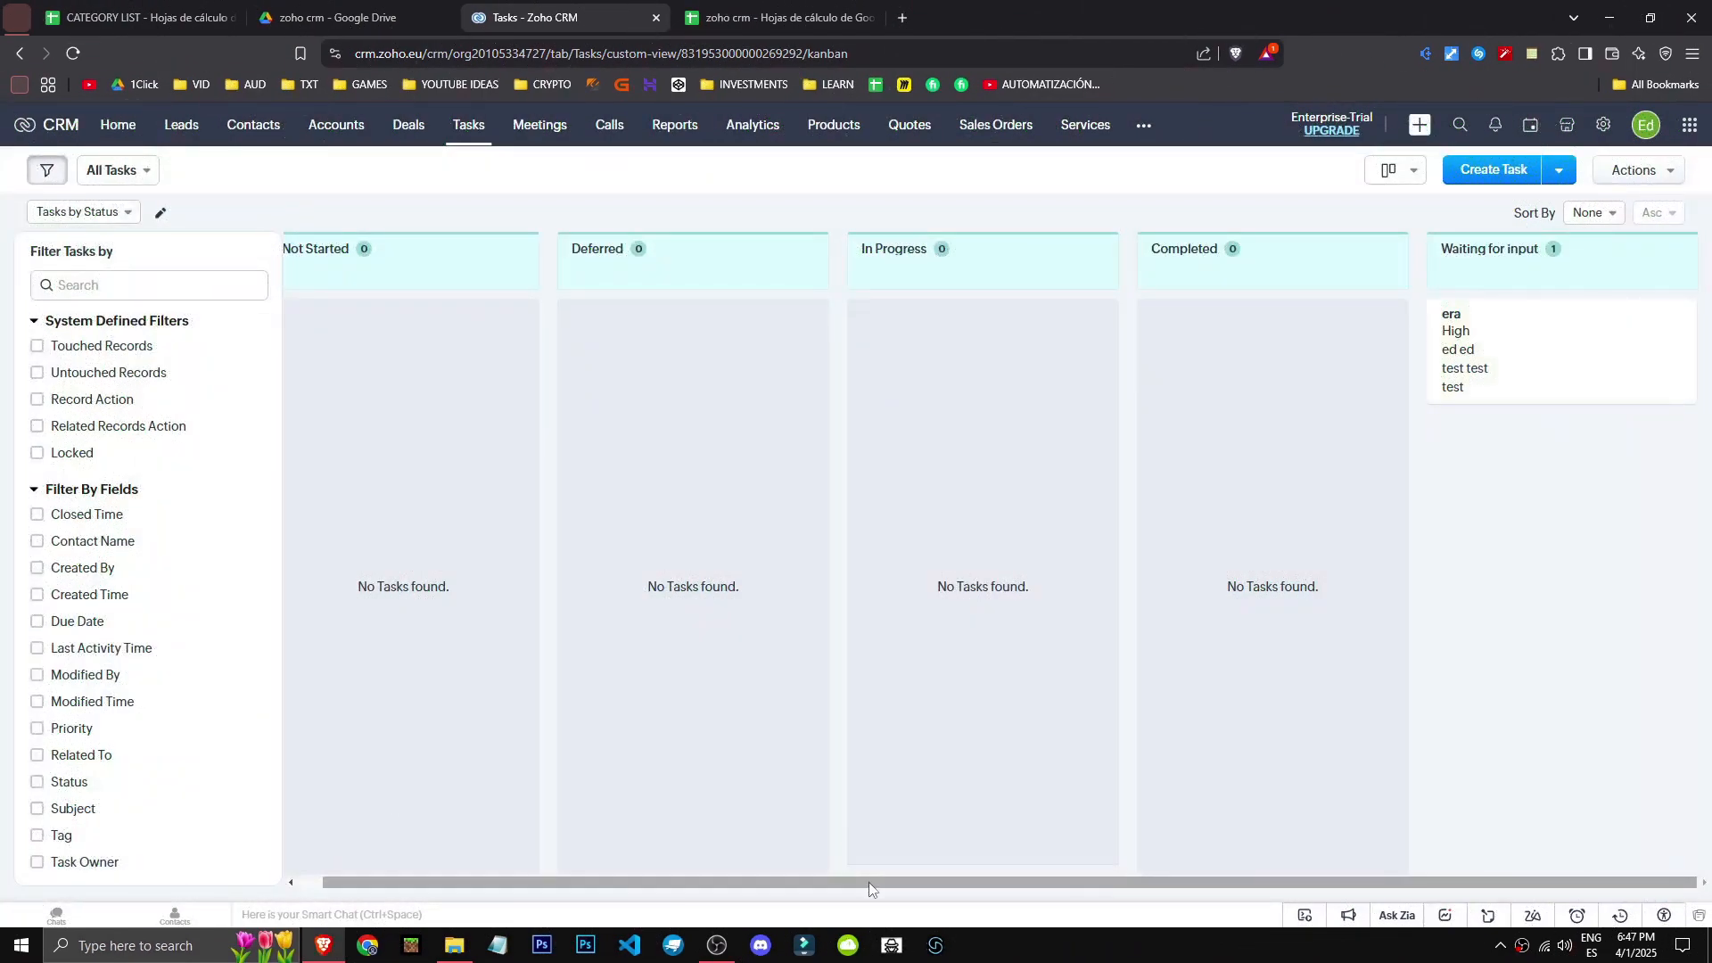
click(575, 132)
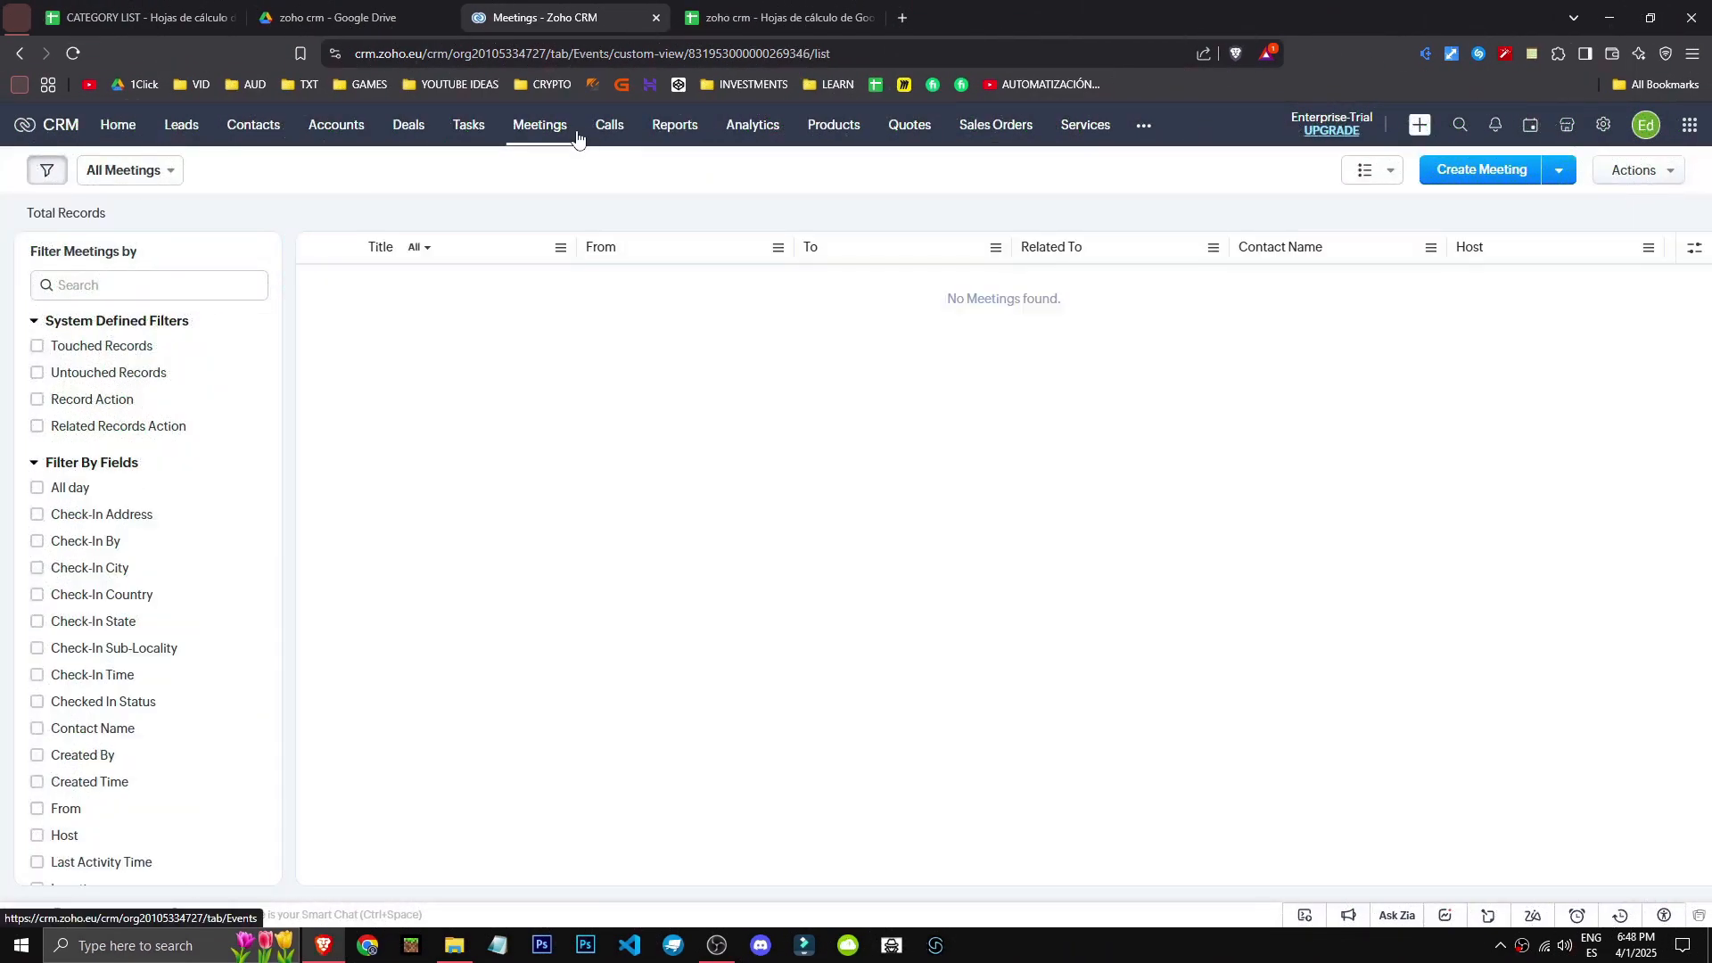
- Open the Calls list
click(609, 132)
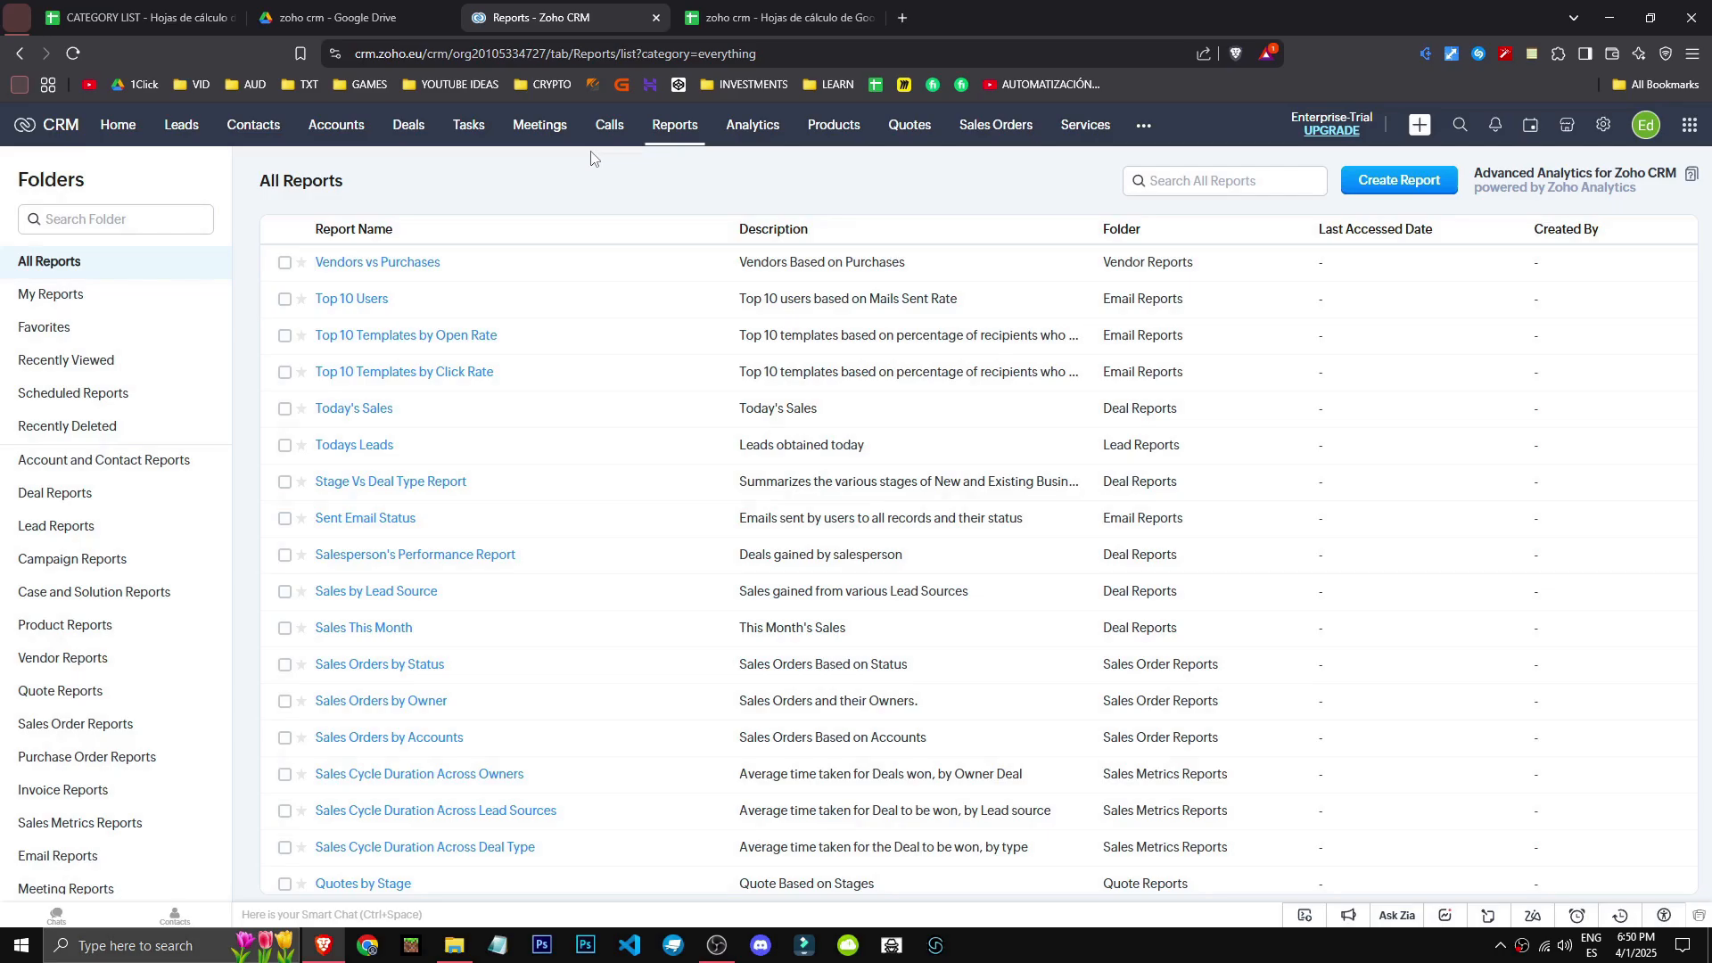
scroll(535, 402, down, 5)
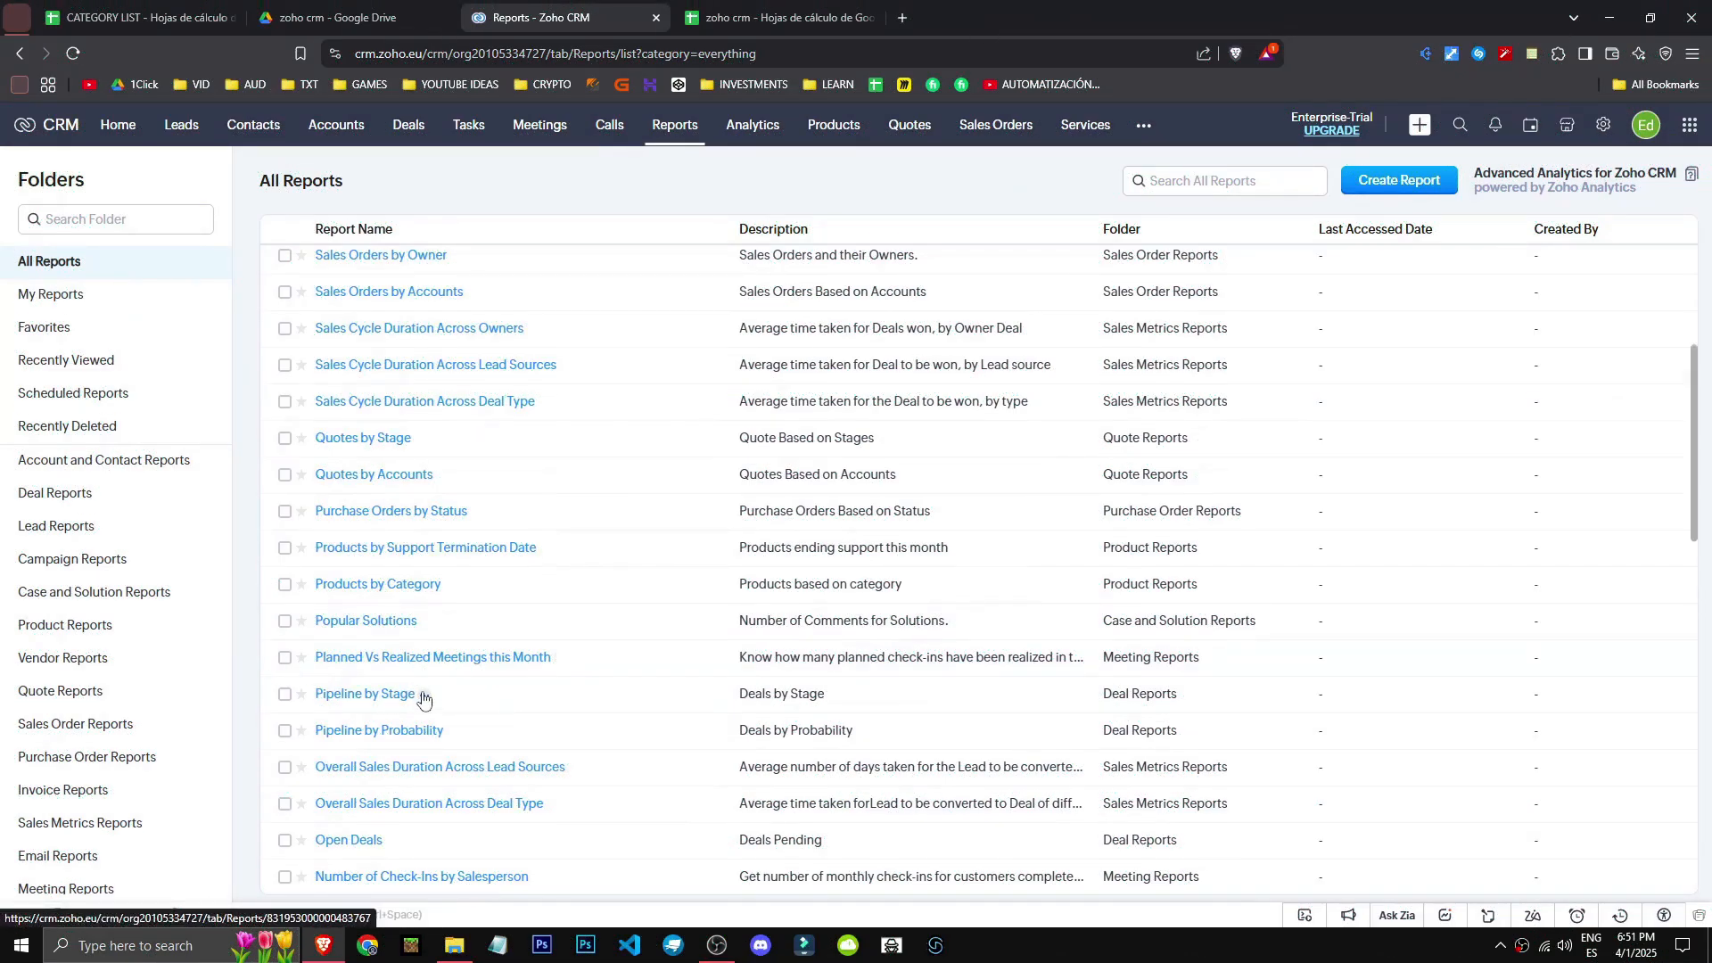
scroll(490, 691, down, 1)
drag(564, 722, 317, 716)
scroll(584, 753, down, 5)
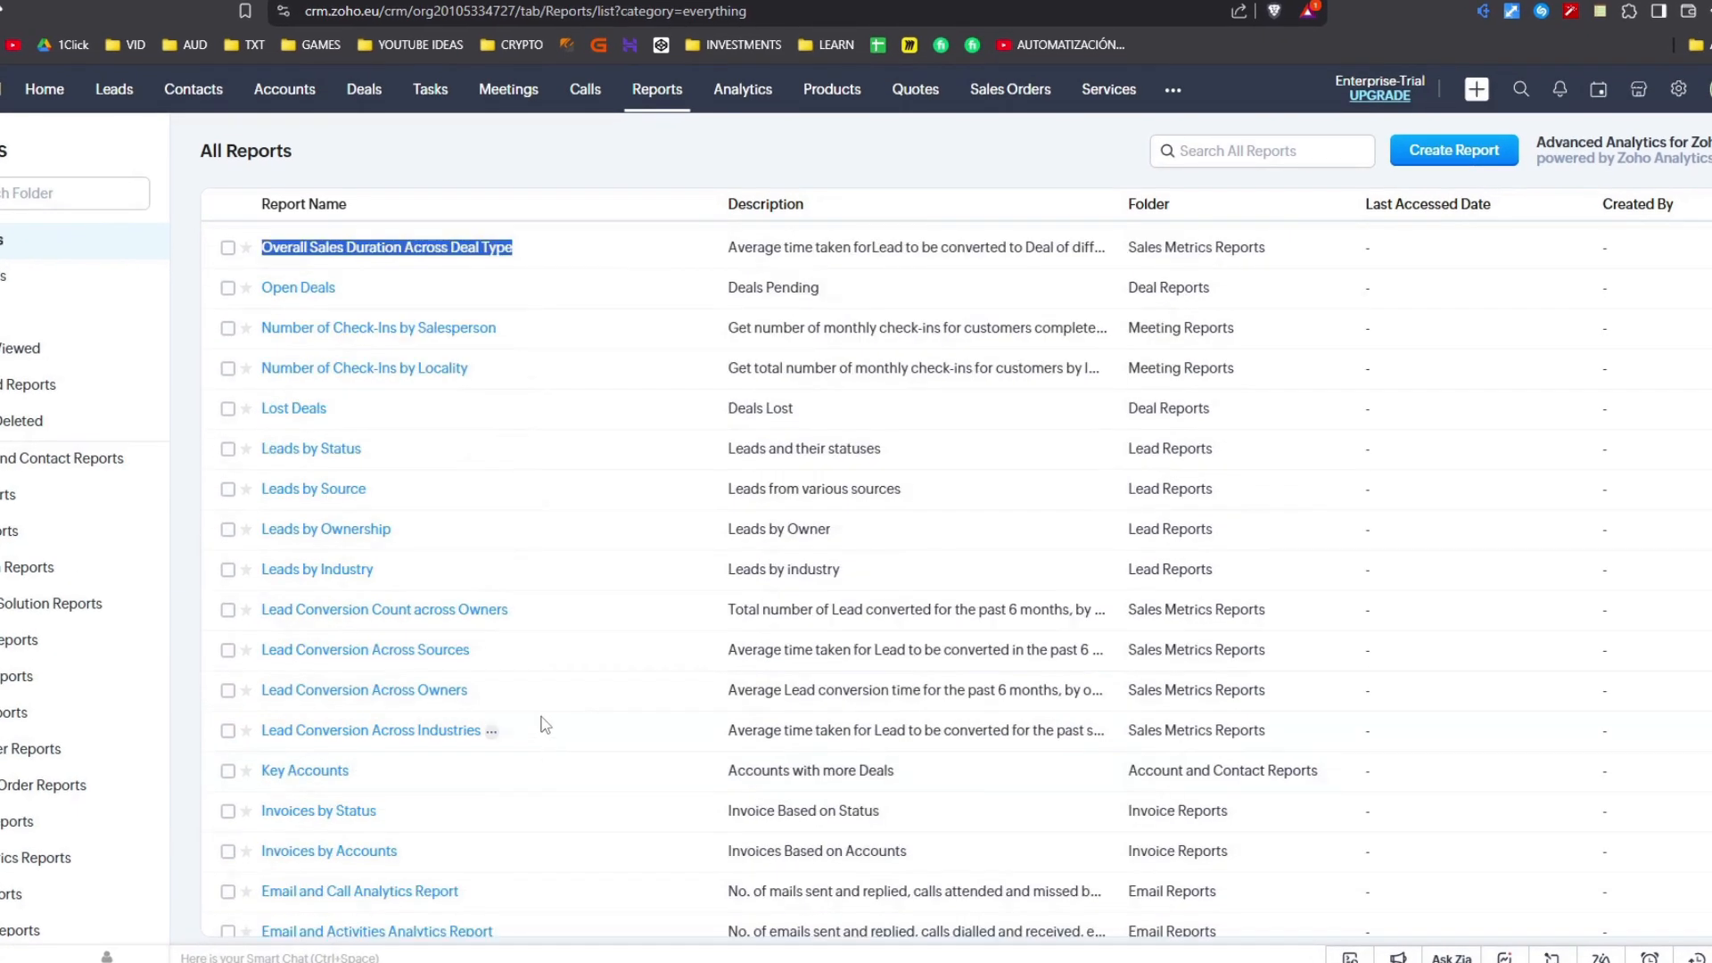
scroll(545, 724, down, 8)
scroll(487, 272, up, 15)
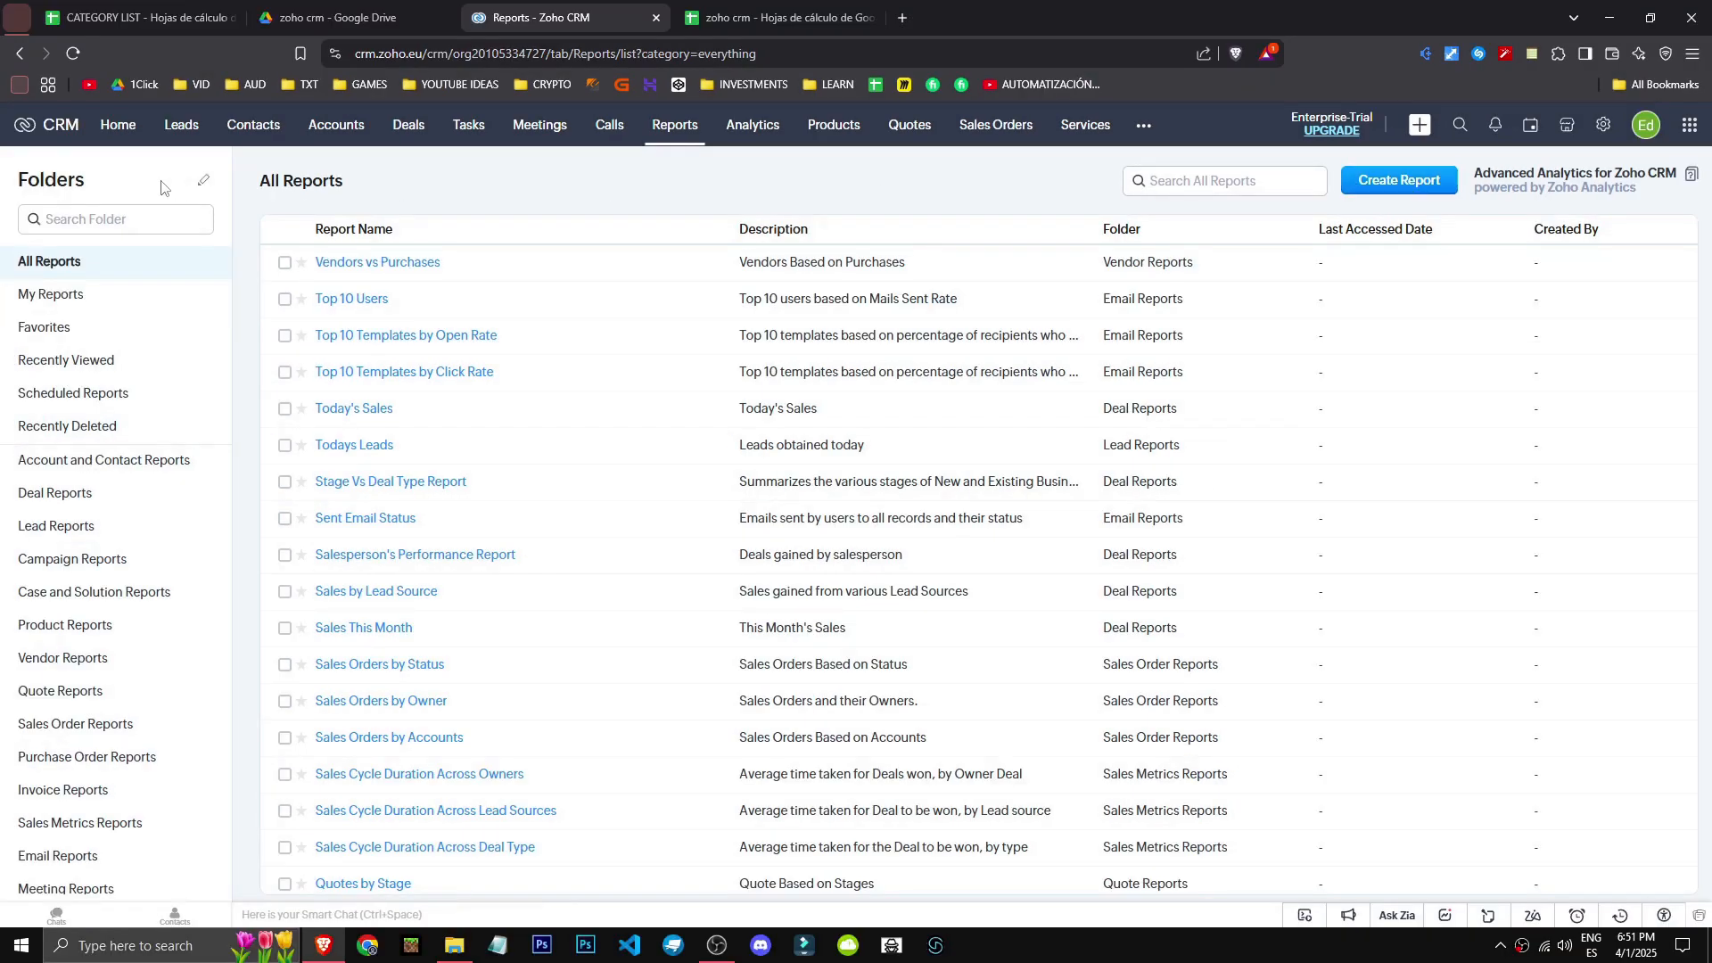
- Start a new report with Calls as the primary module and dismiss the what's-new notice
click(1431, 178)
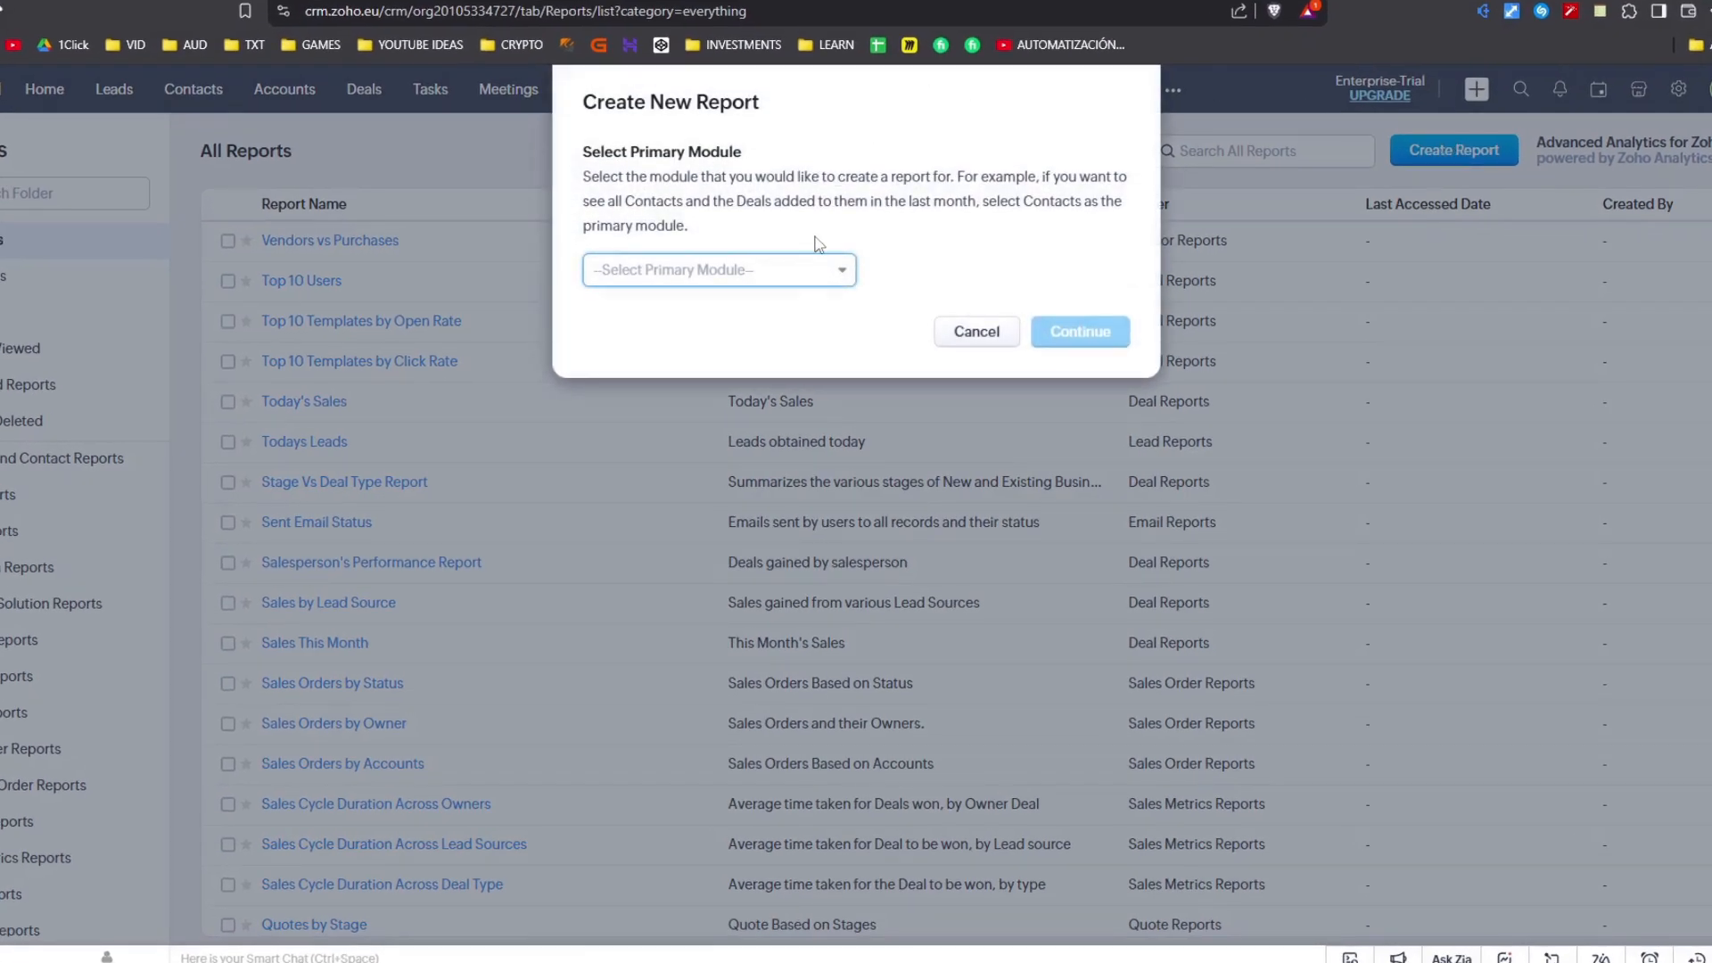
click(757, 268)
scroll(702, 414, down, 3)
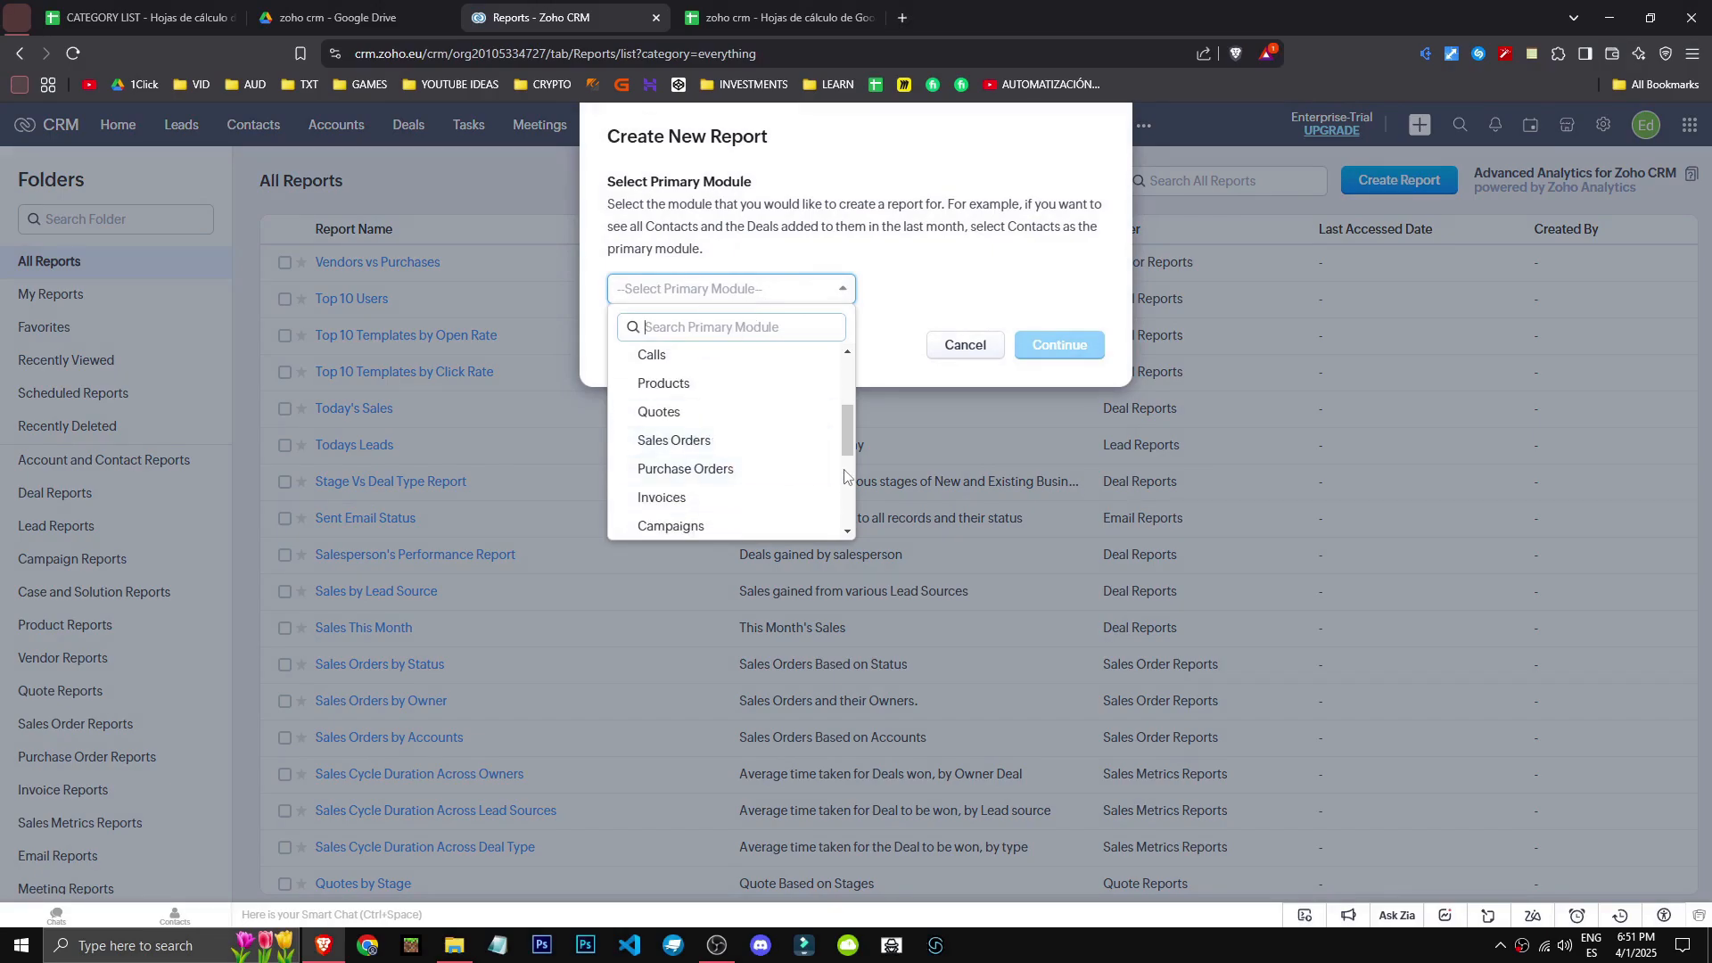
scroll(836, 408, up, 1)
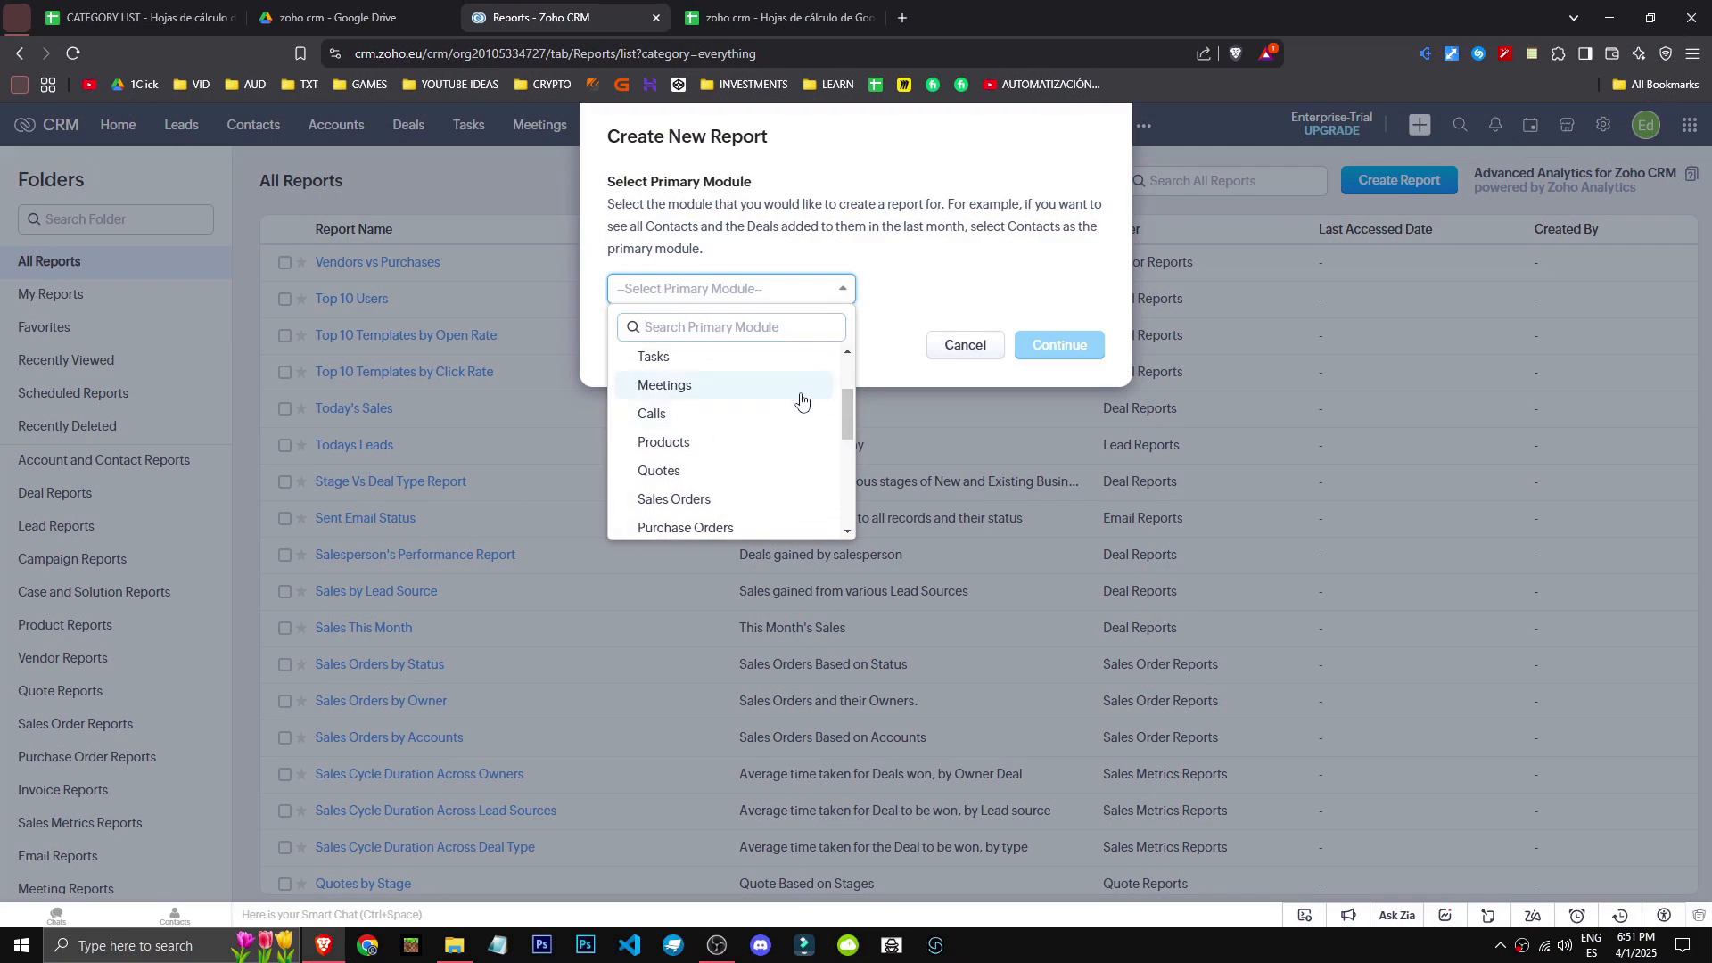
click(800, 388)
click(756, 294)
click(758, 416)
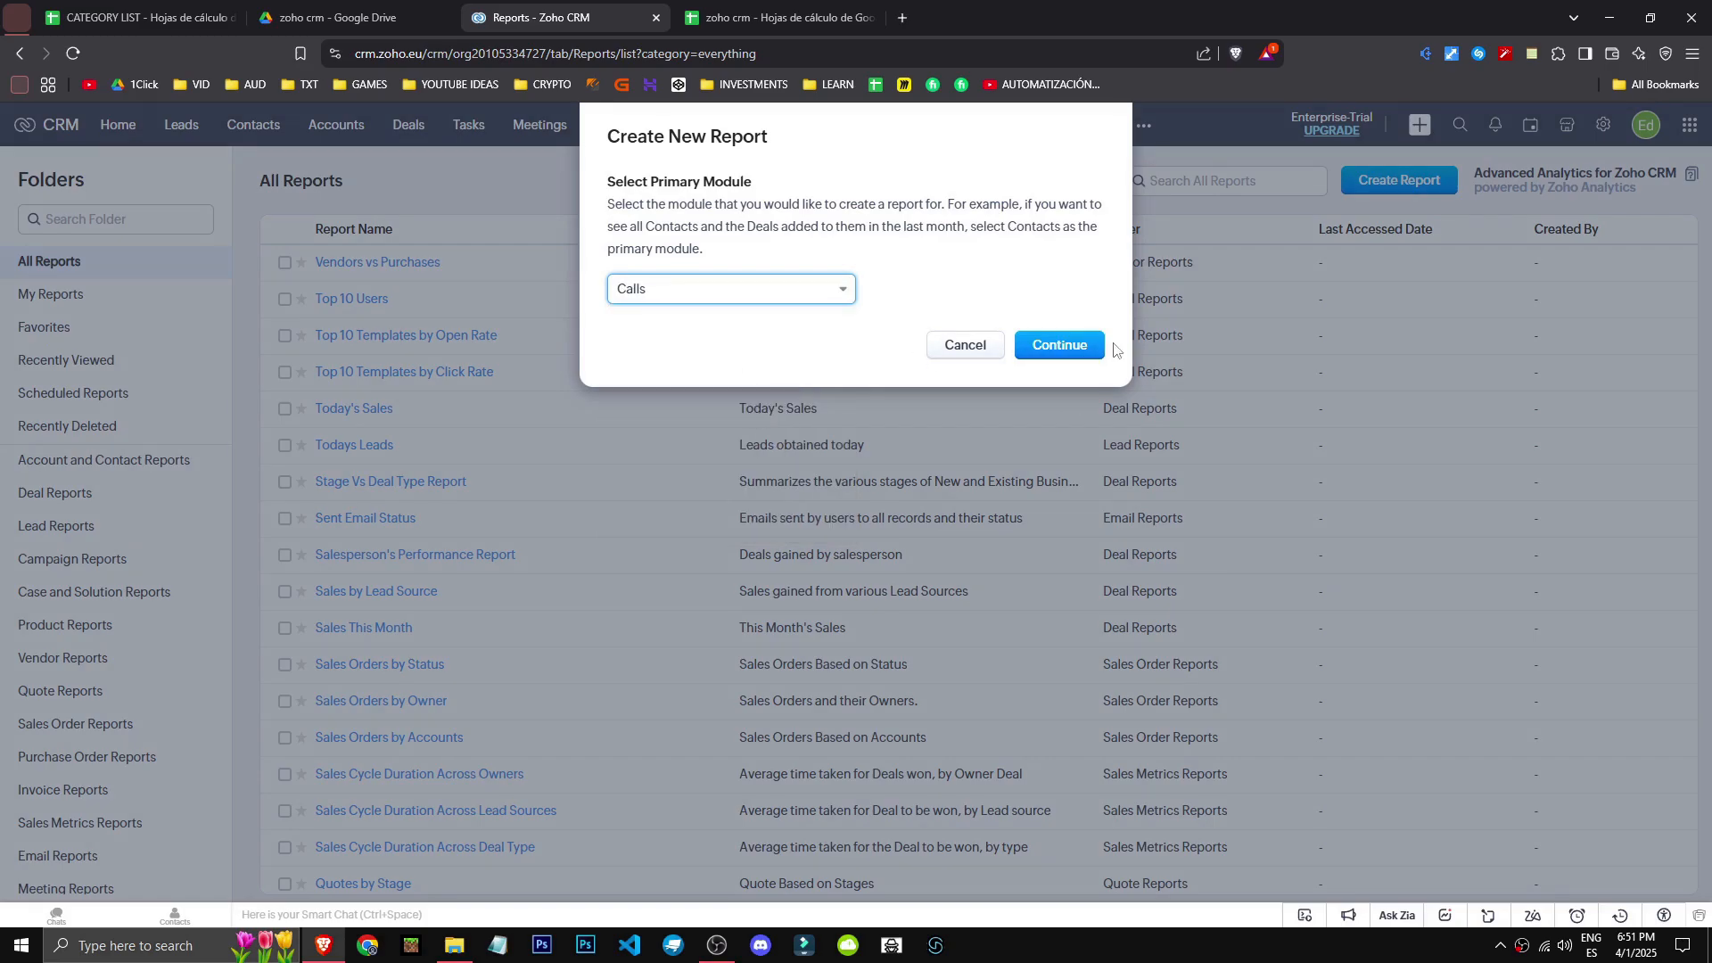
click(1061, 345)
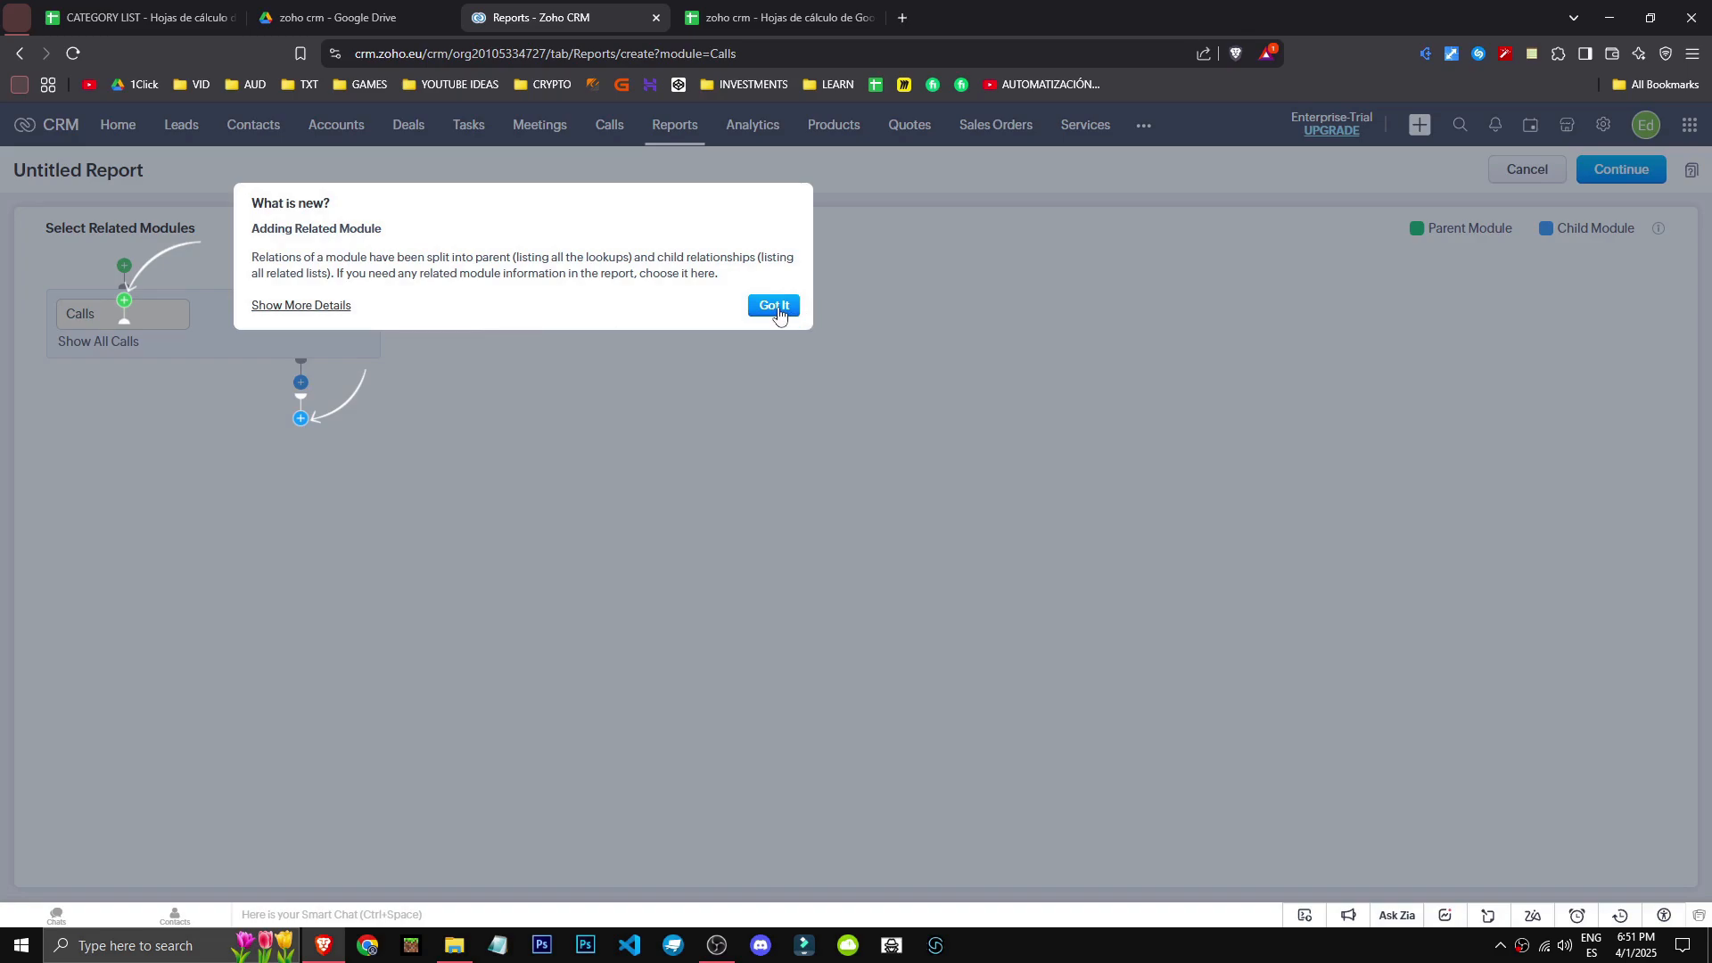
click(775, 307)
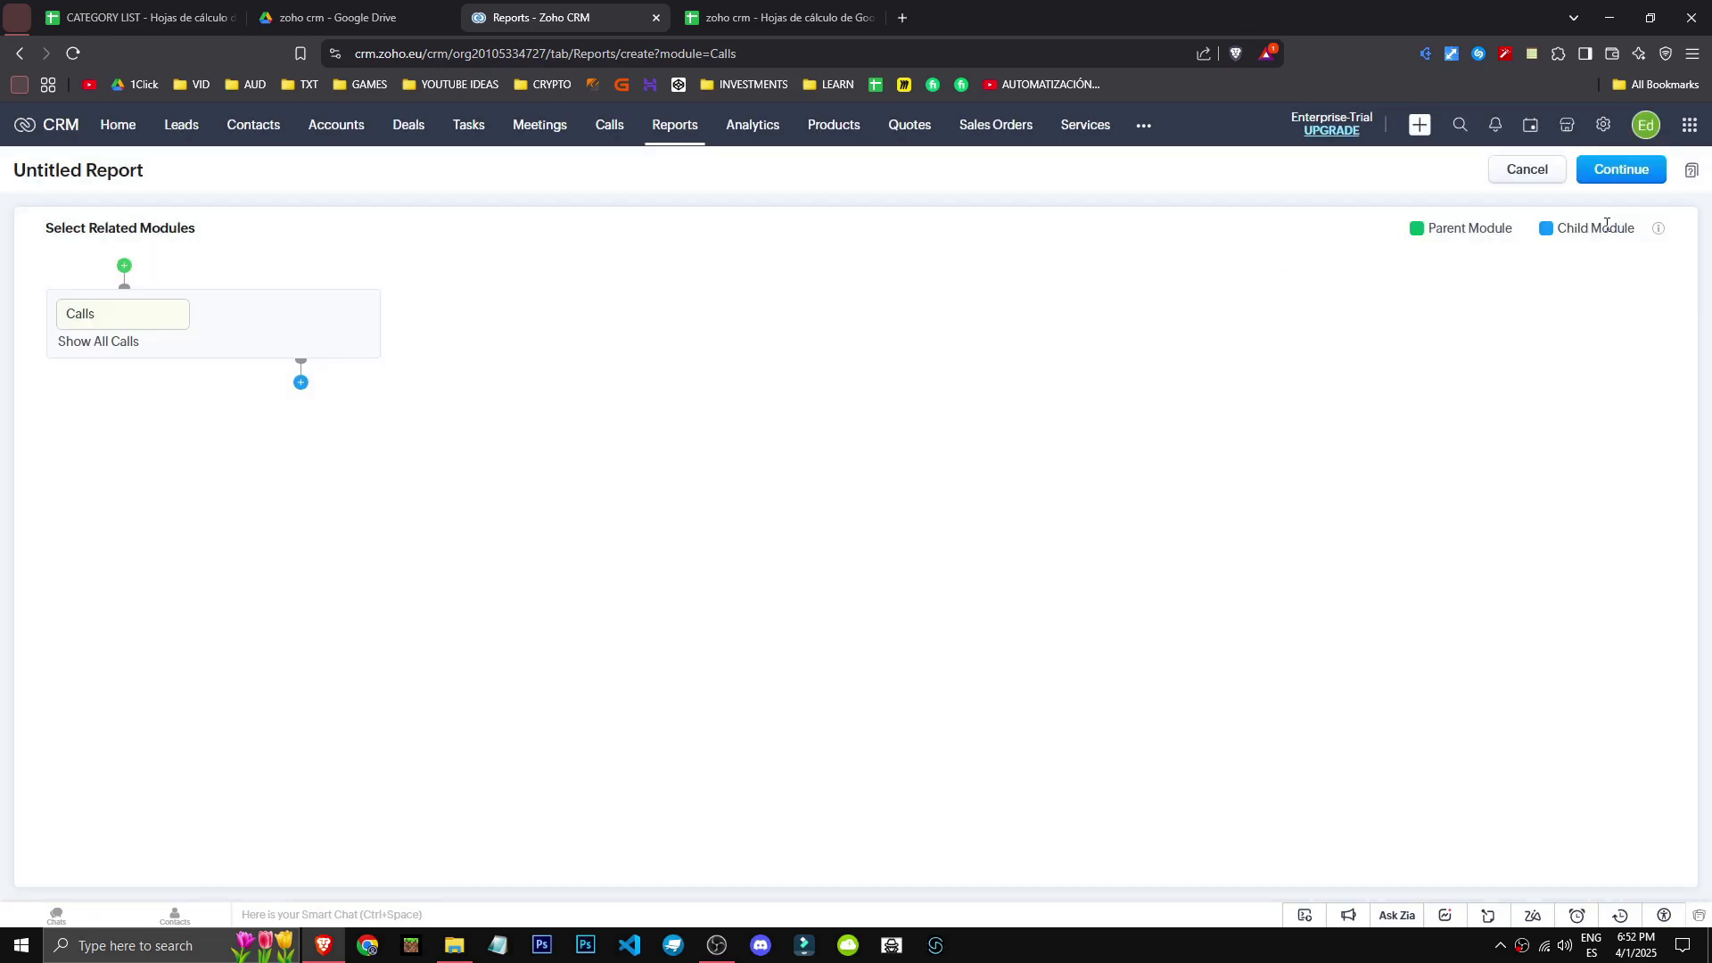
- Add Calls - Sales Orders as the report's parent module and open the Folder list
click(122, 271)
click(133, 319)
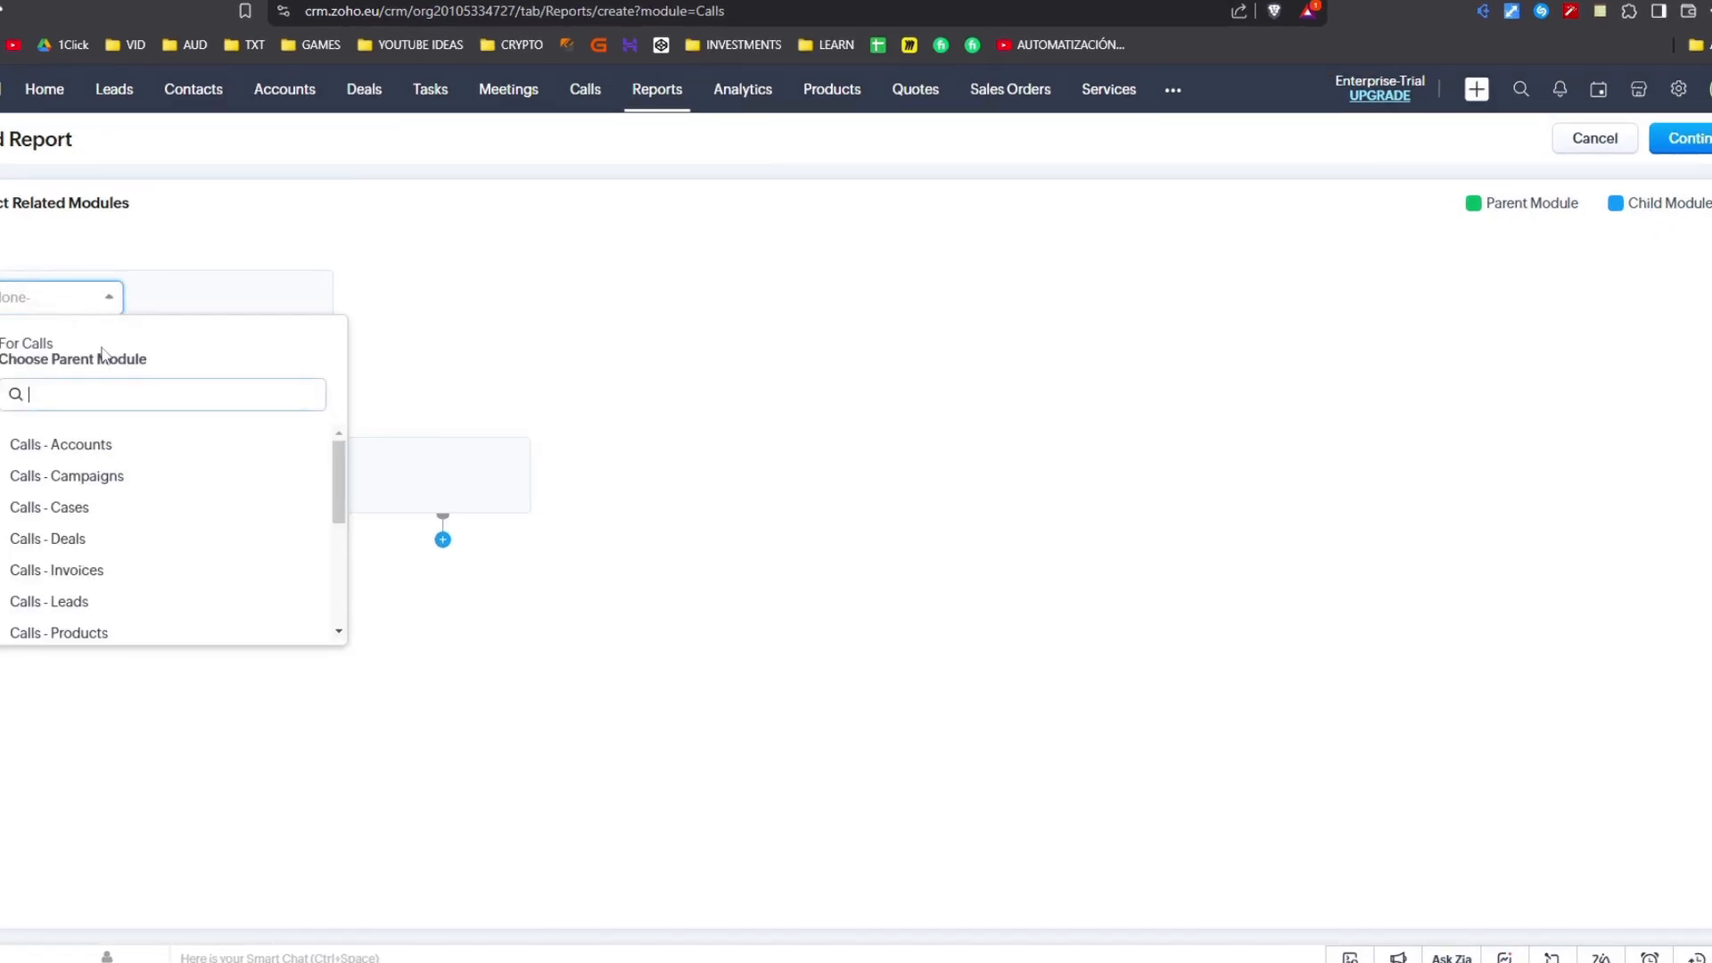
scroll(125, 457, down, 3)
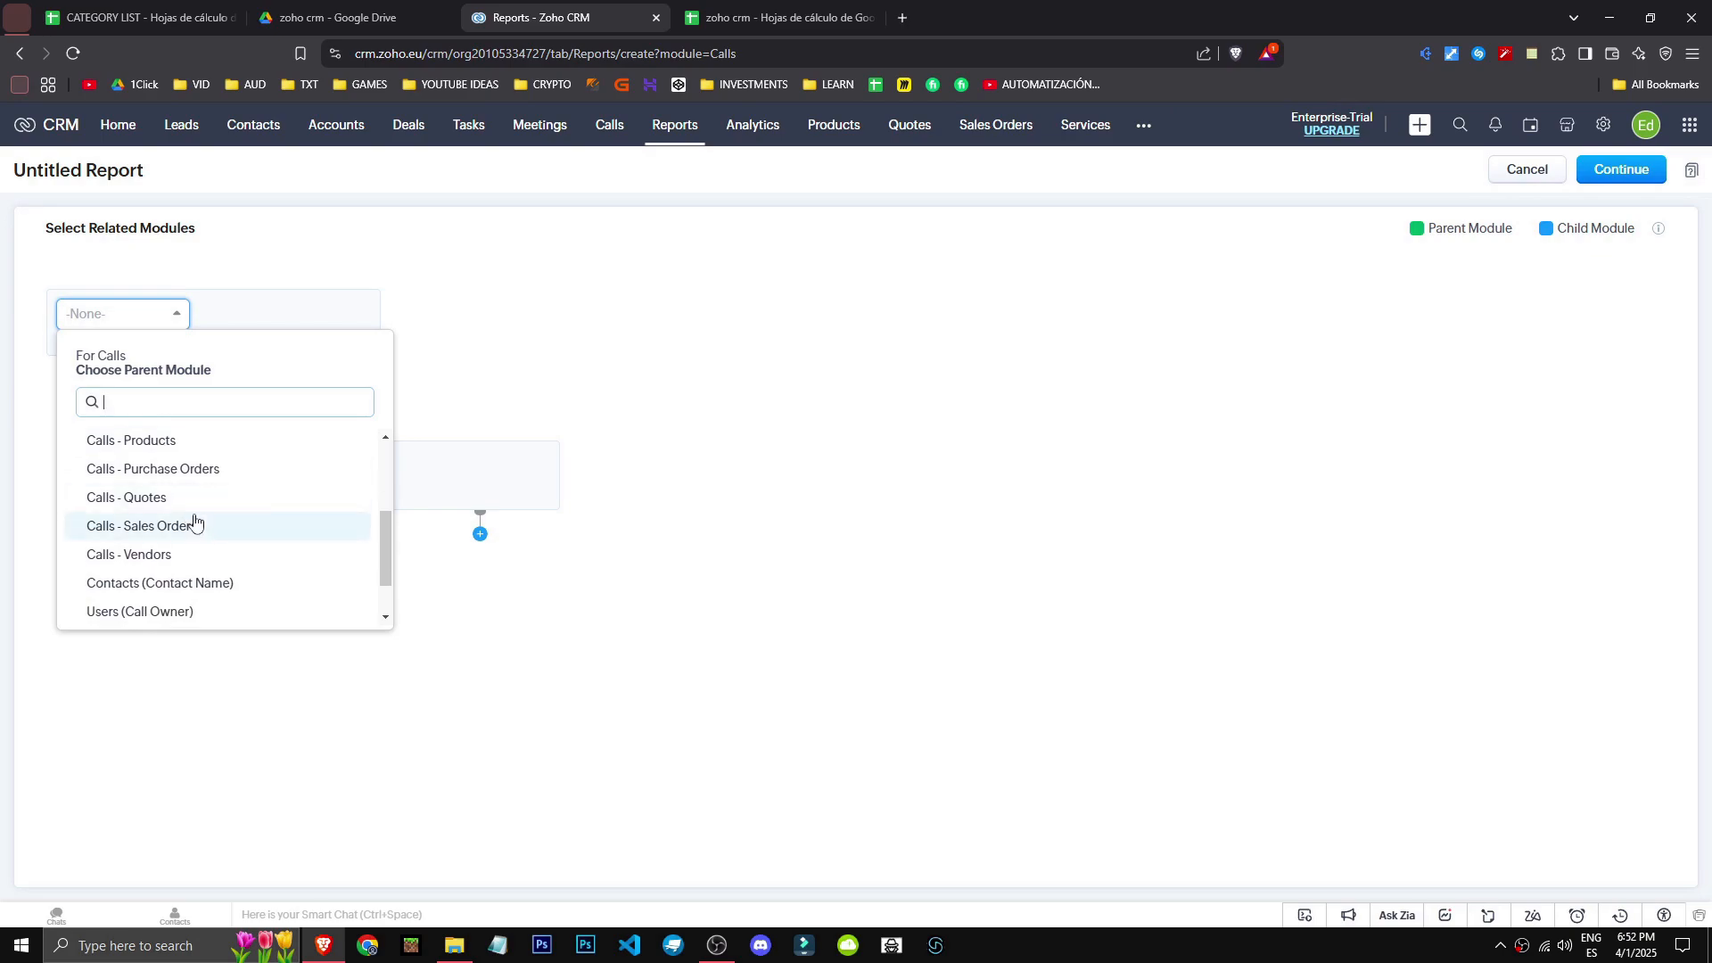
click(205, 533)
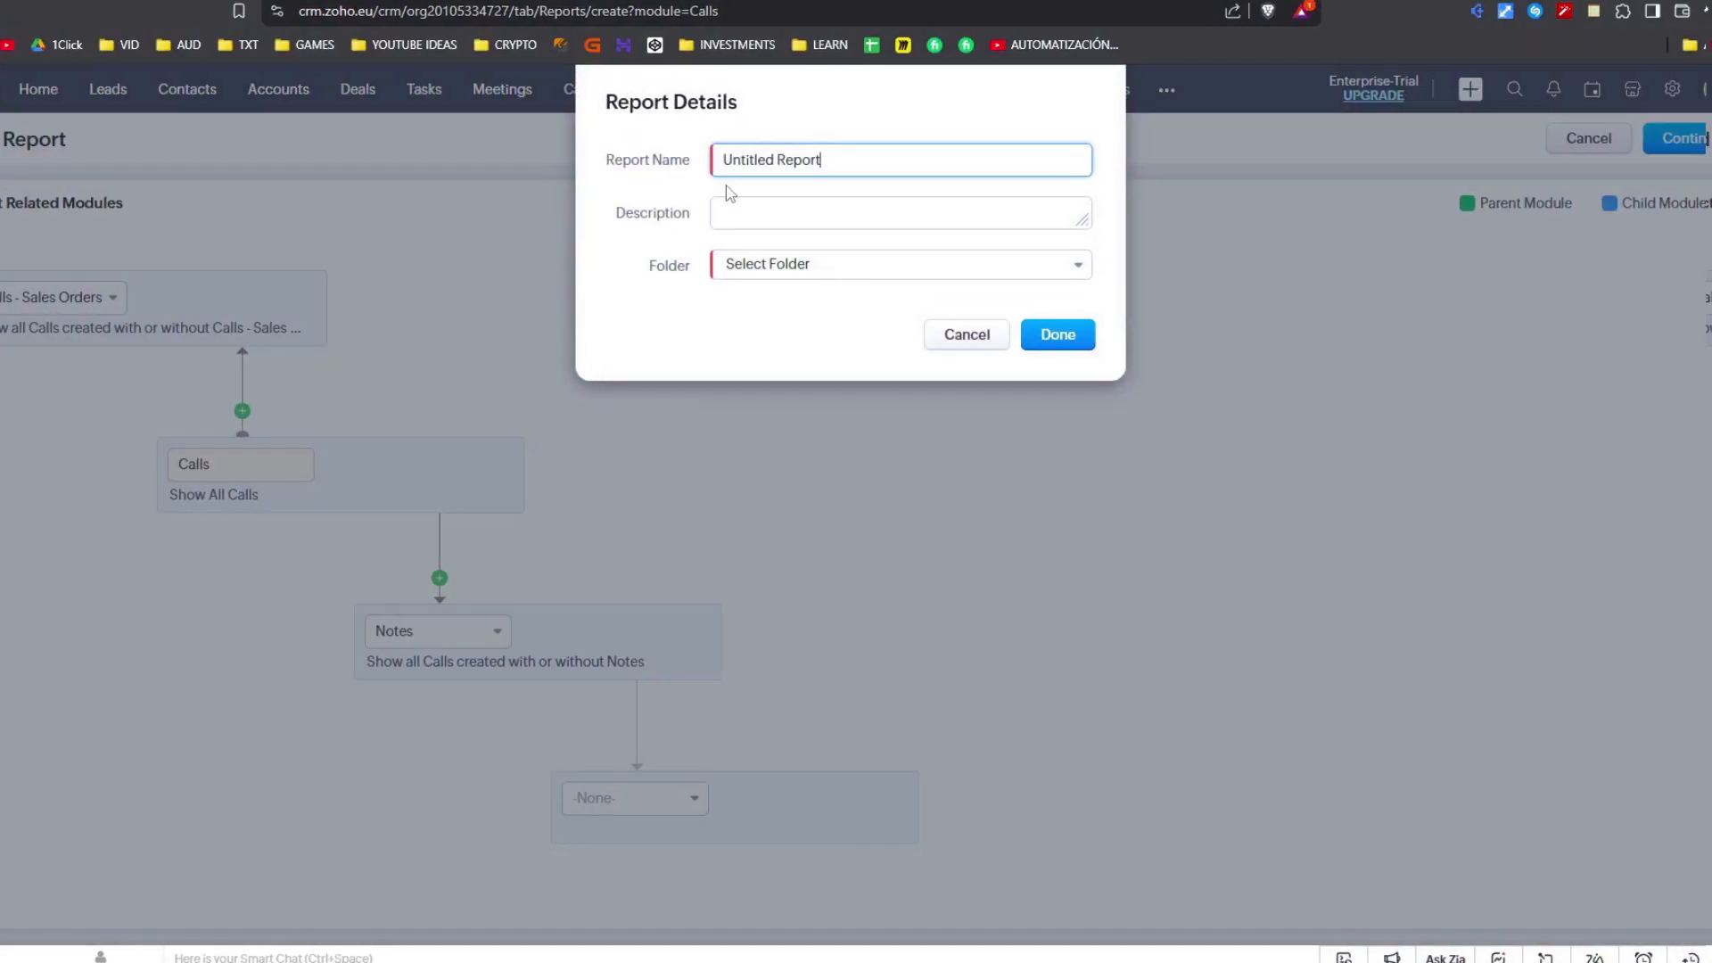
click(785, 263)
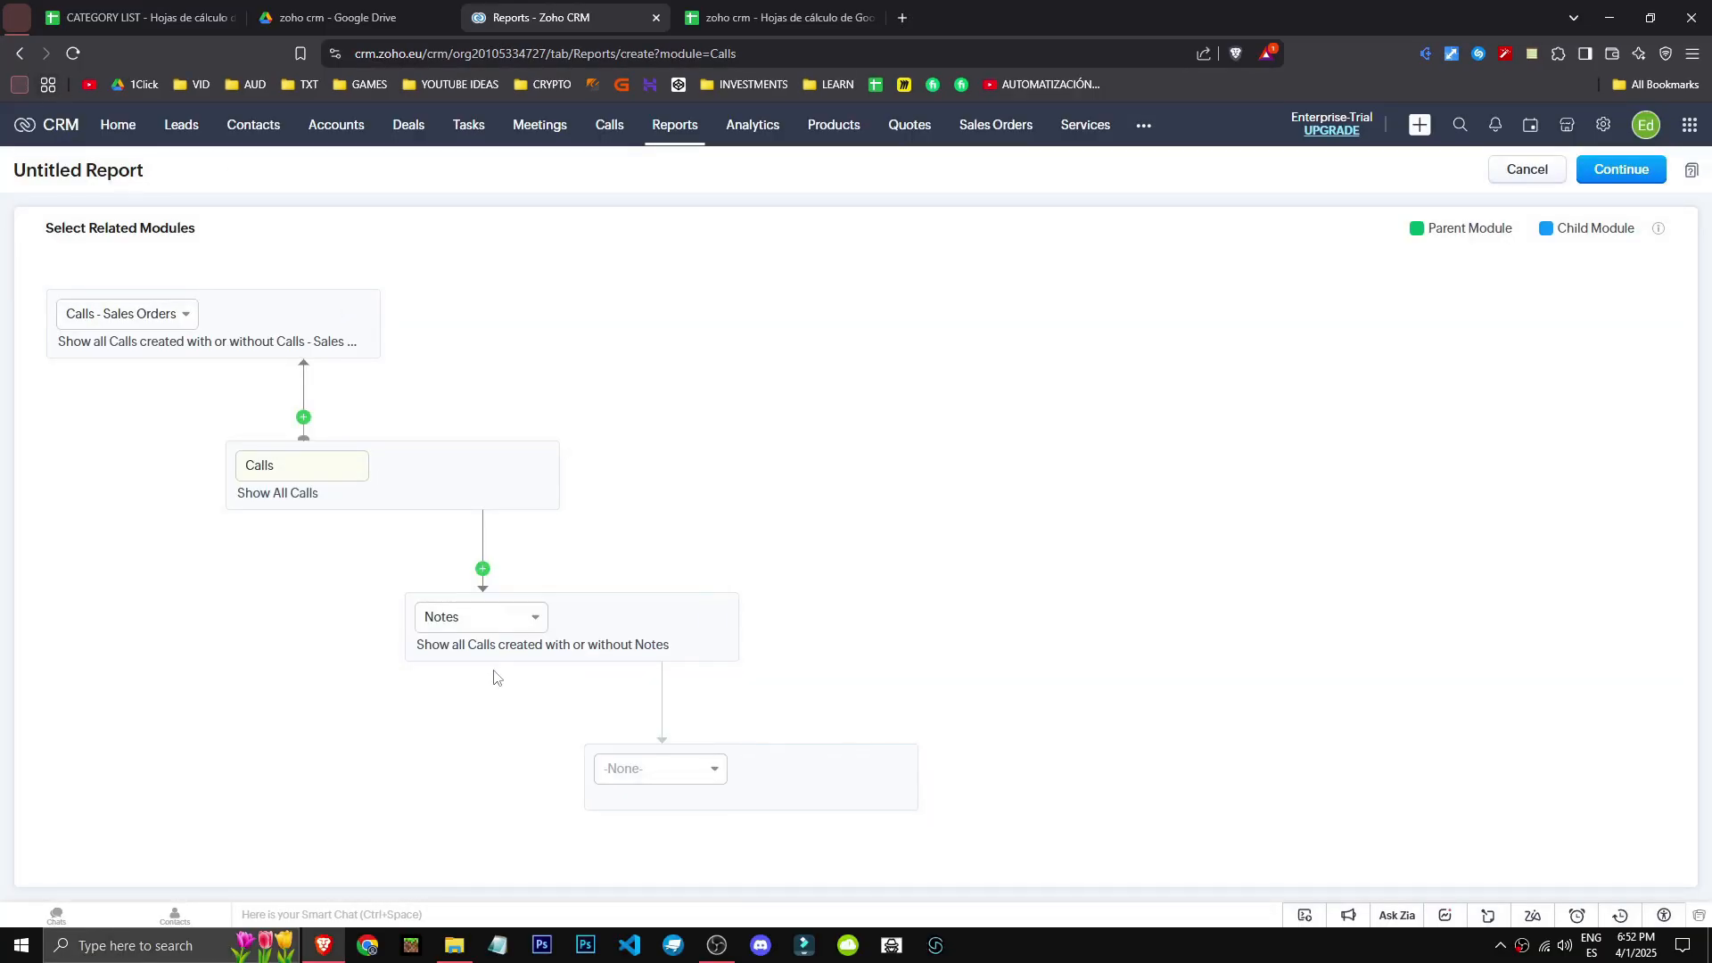
- Glance at the Notes child module choices, then open Vendors vs Purchases and return
click(501, 624)
click(501, 624)
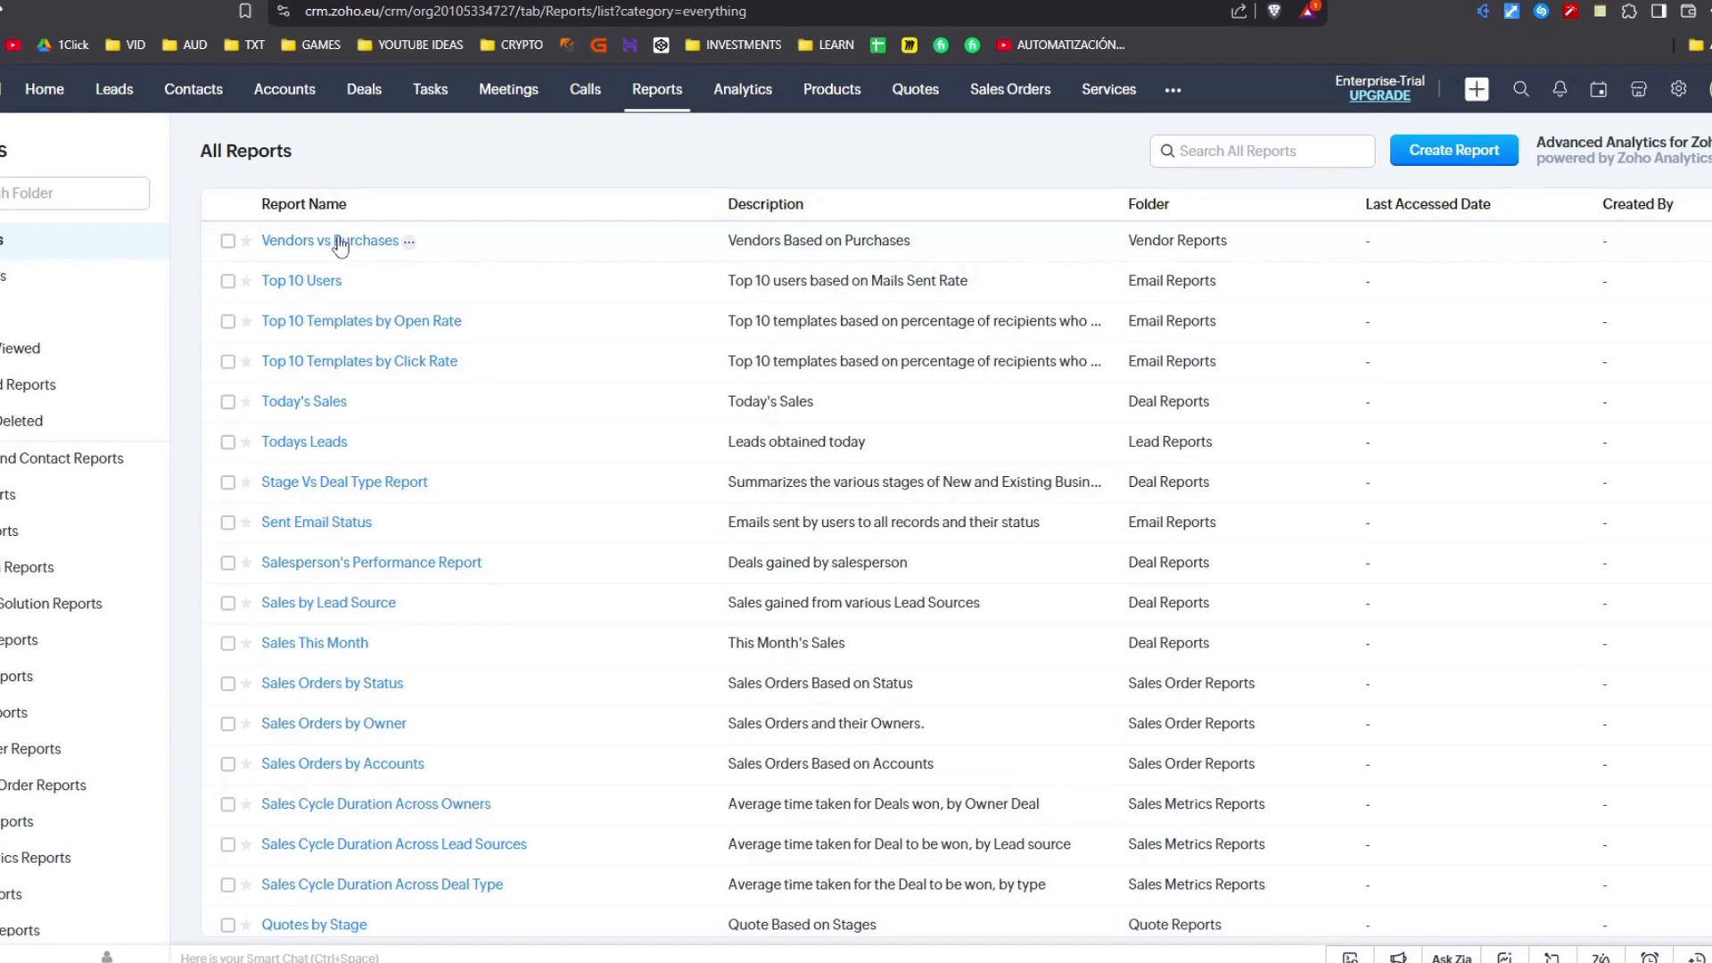
click(337, 240)
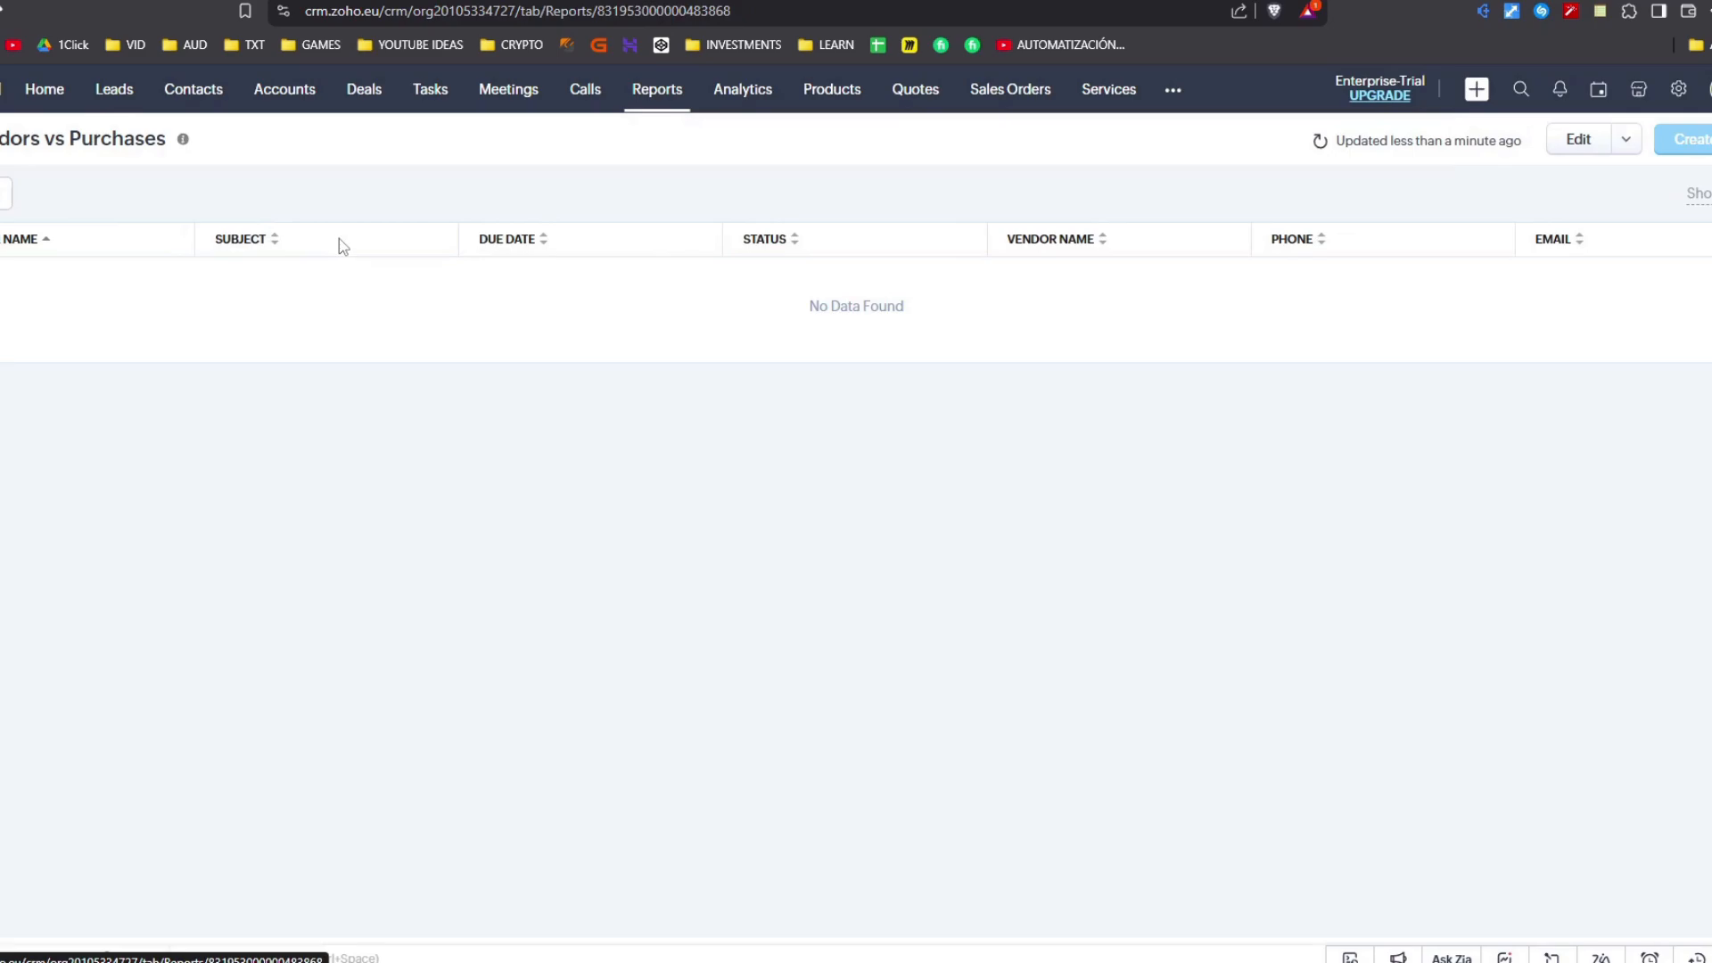
key(alt+Left)
- Open the Top 10 Users report and go back to the All Reports list
click(301, 280)
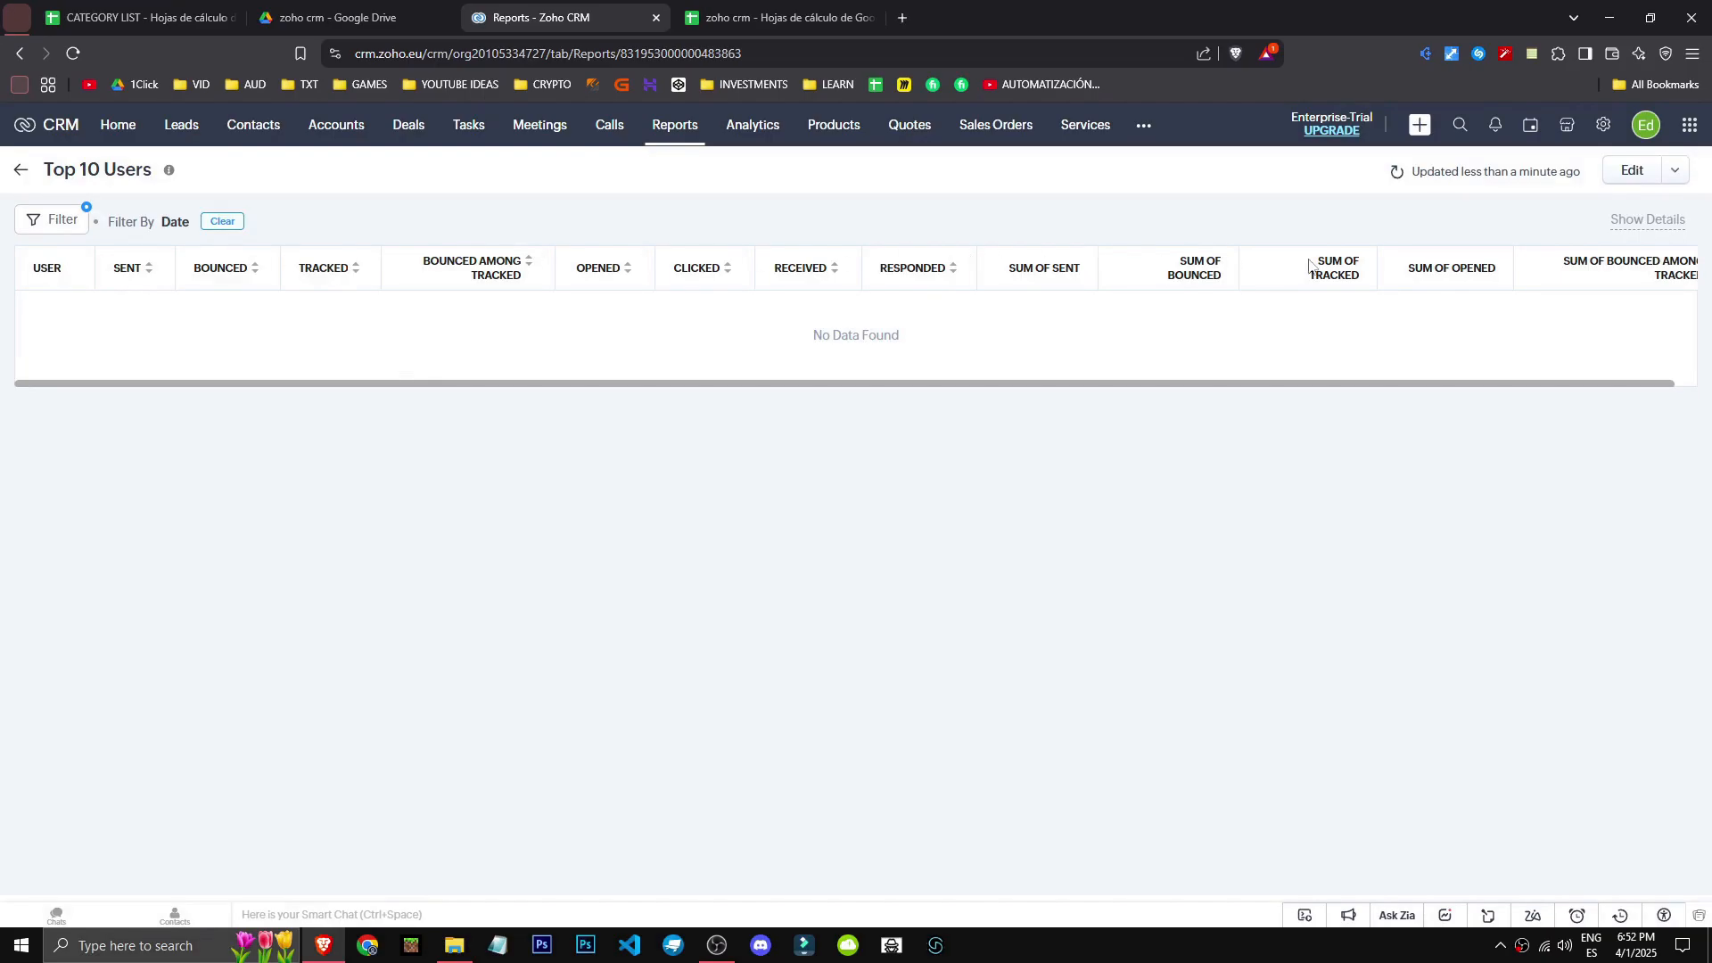
click(21, 58)
click(21, 57)
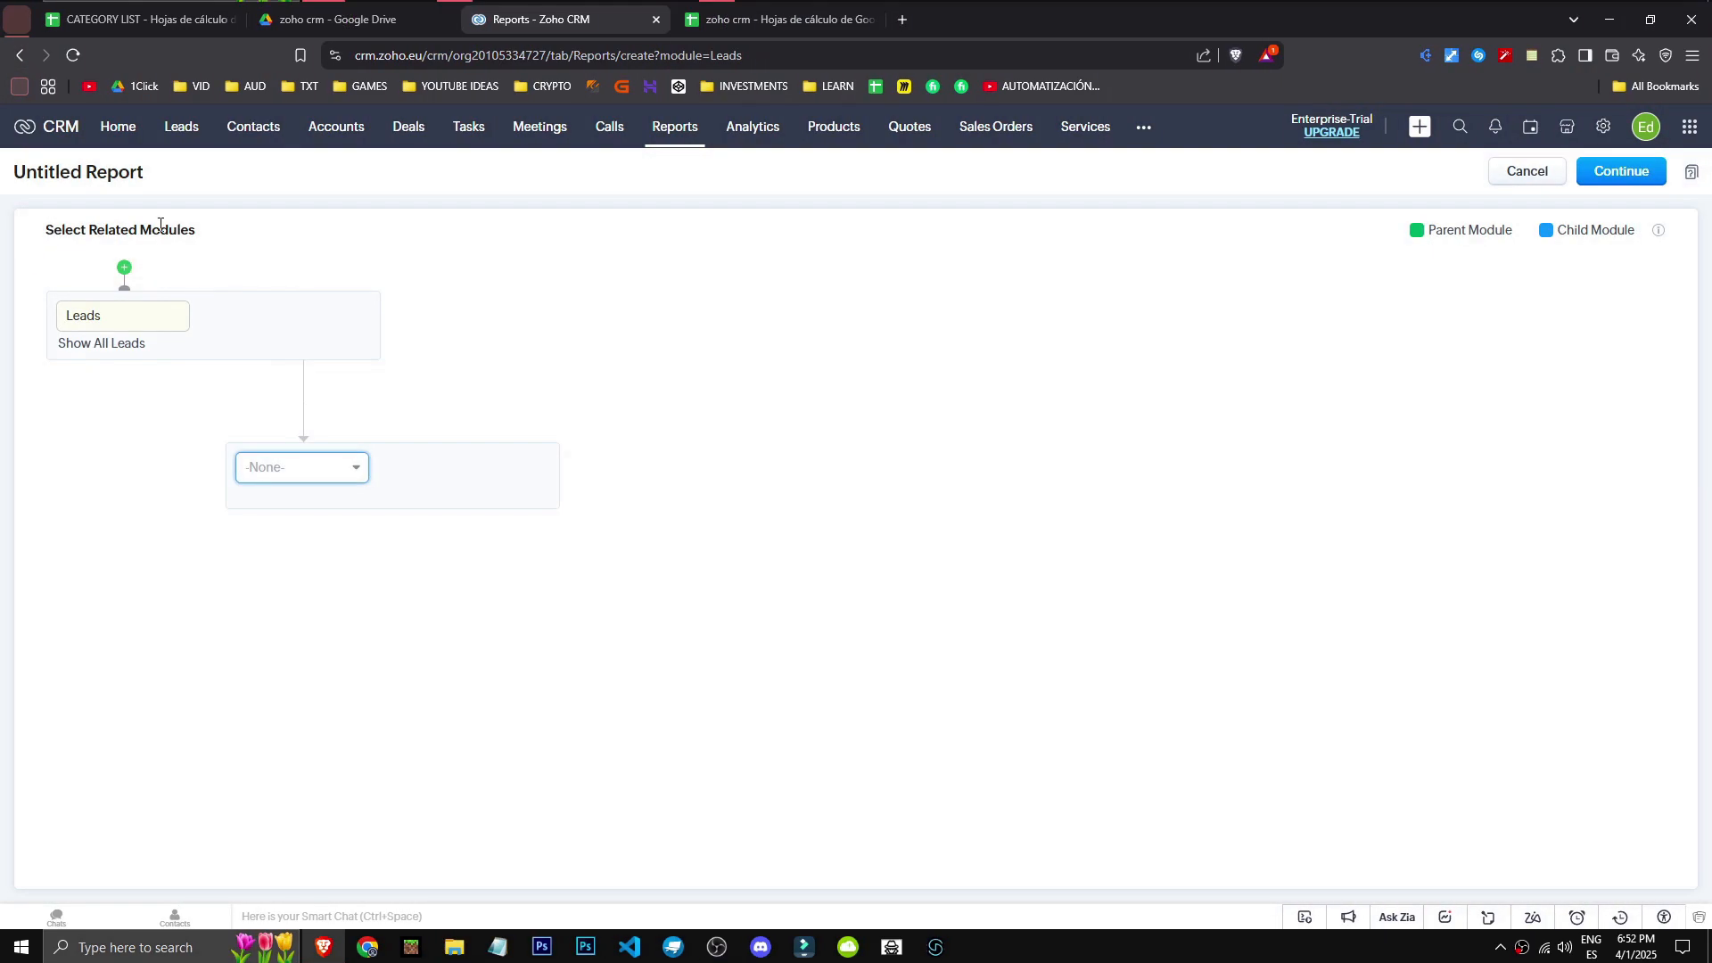
click(21, 57)
scroll(1644, 876, down, 15)
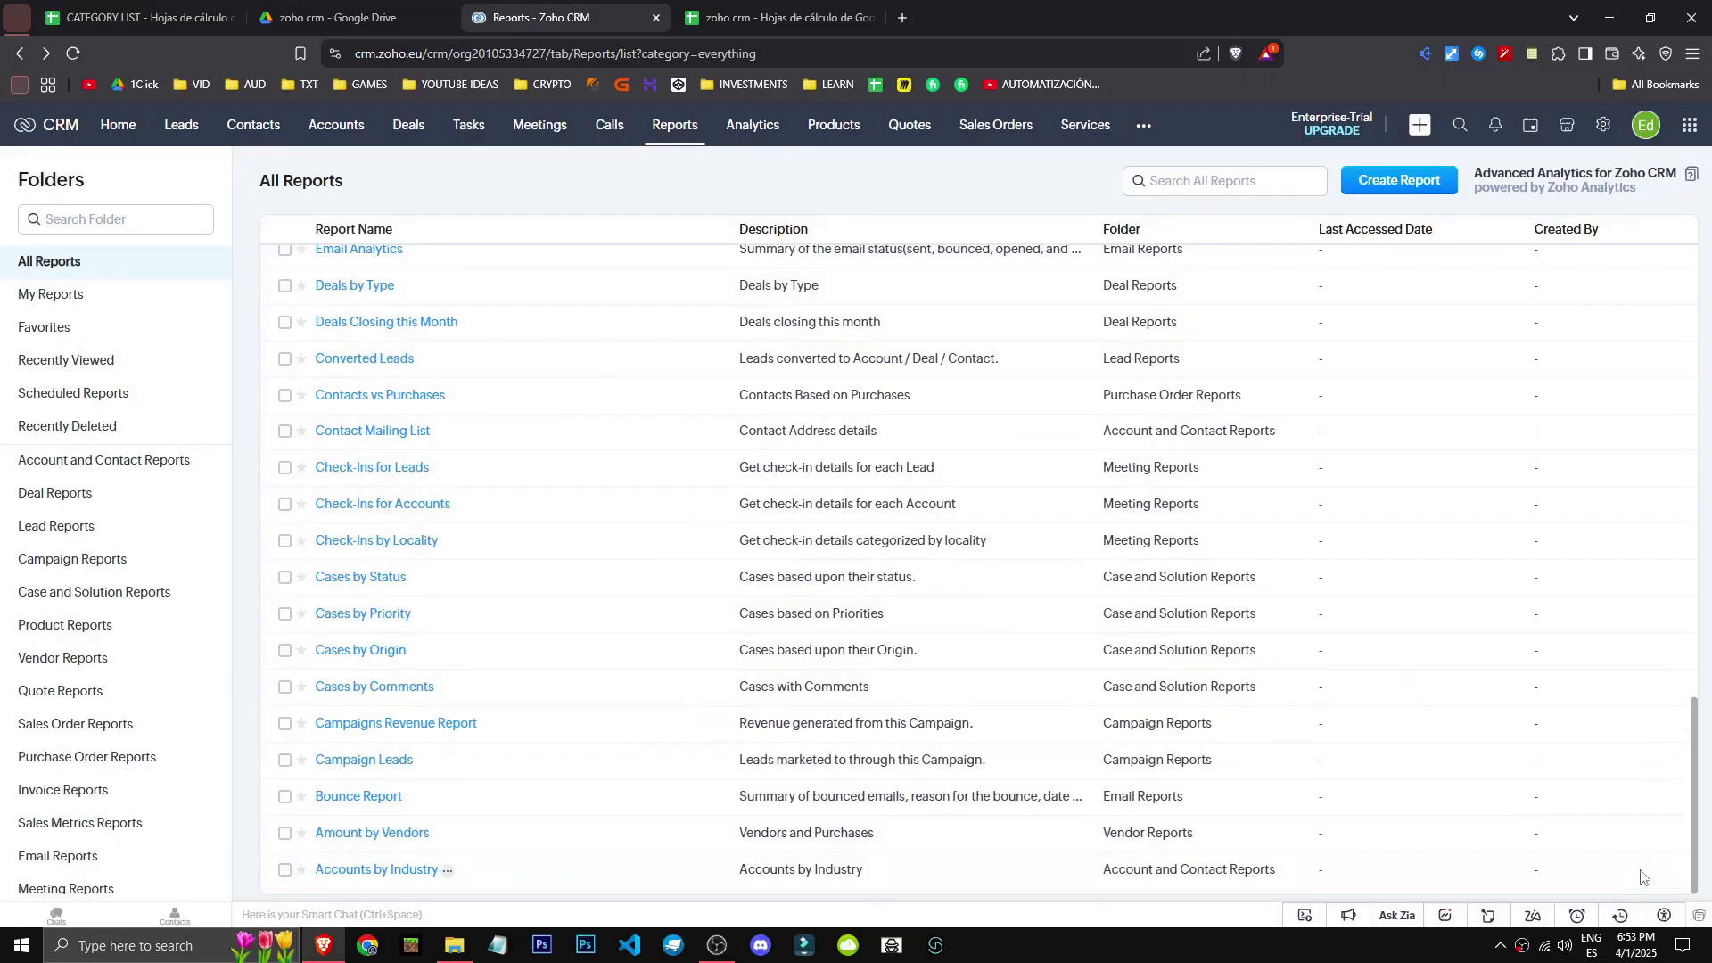
scroll(1640, 877, up, 15)
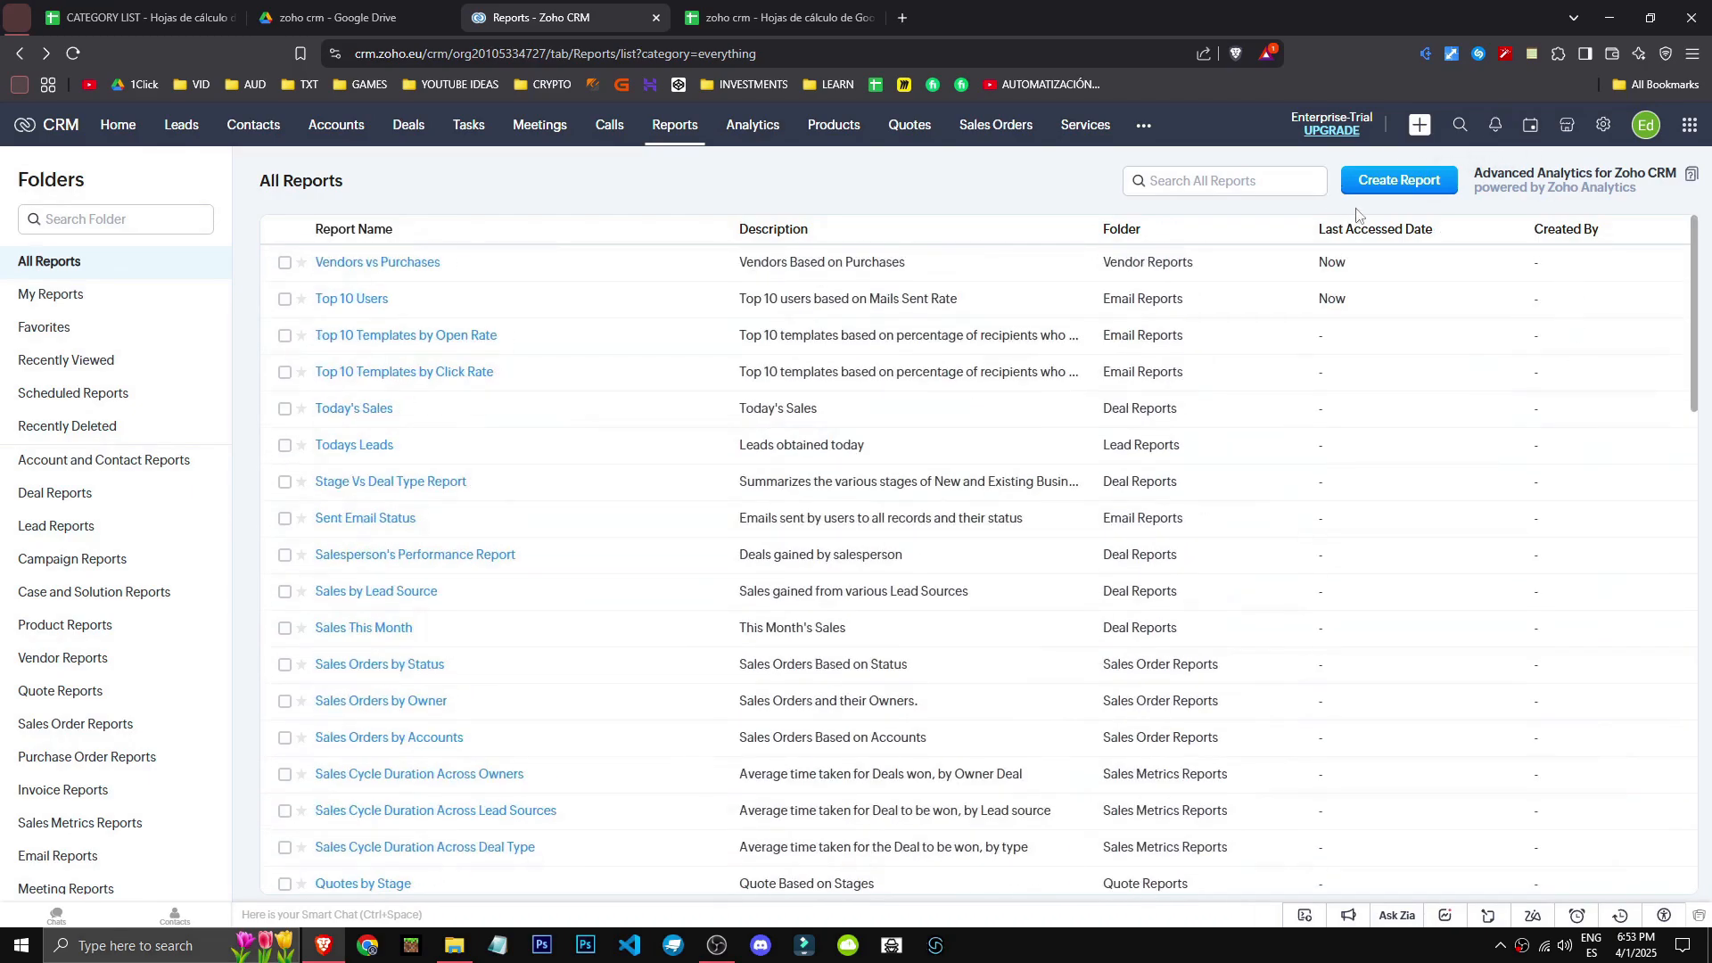
click(1399, 180)
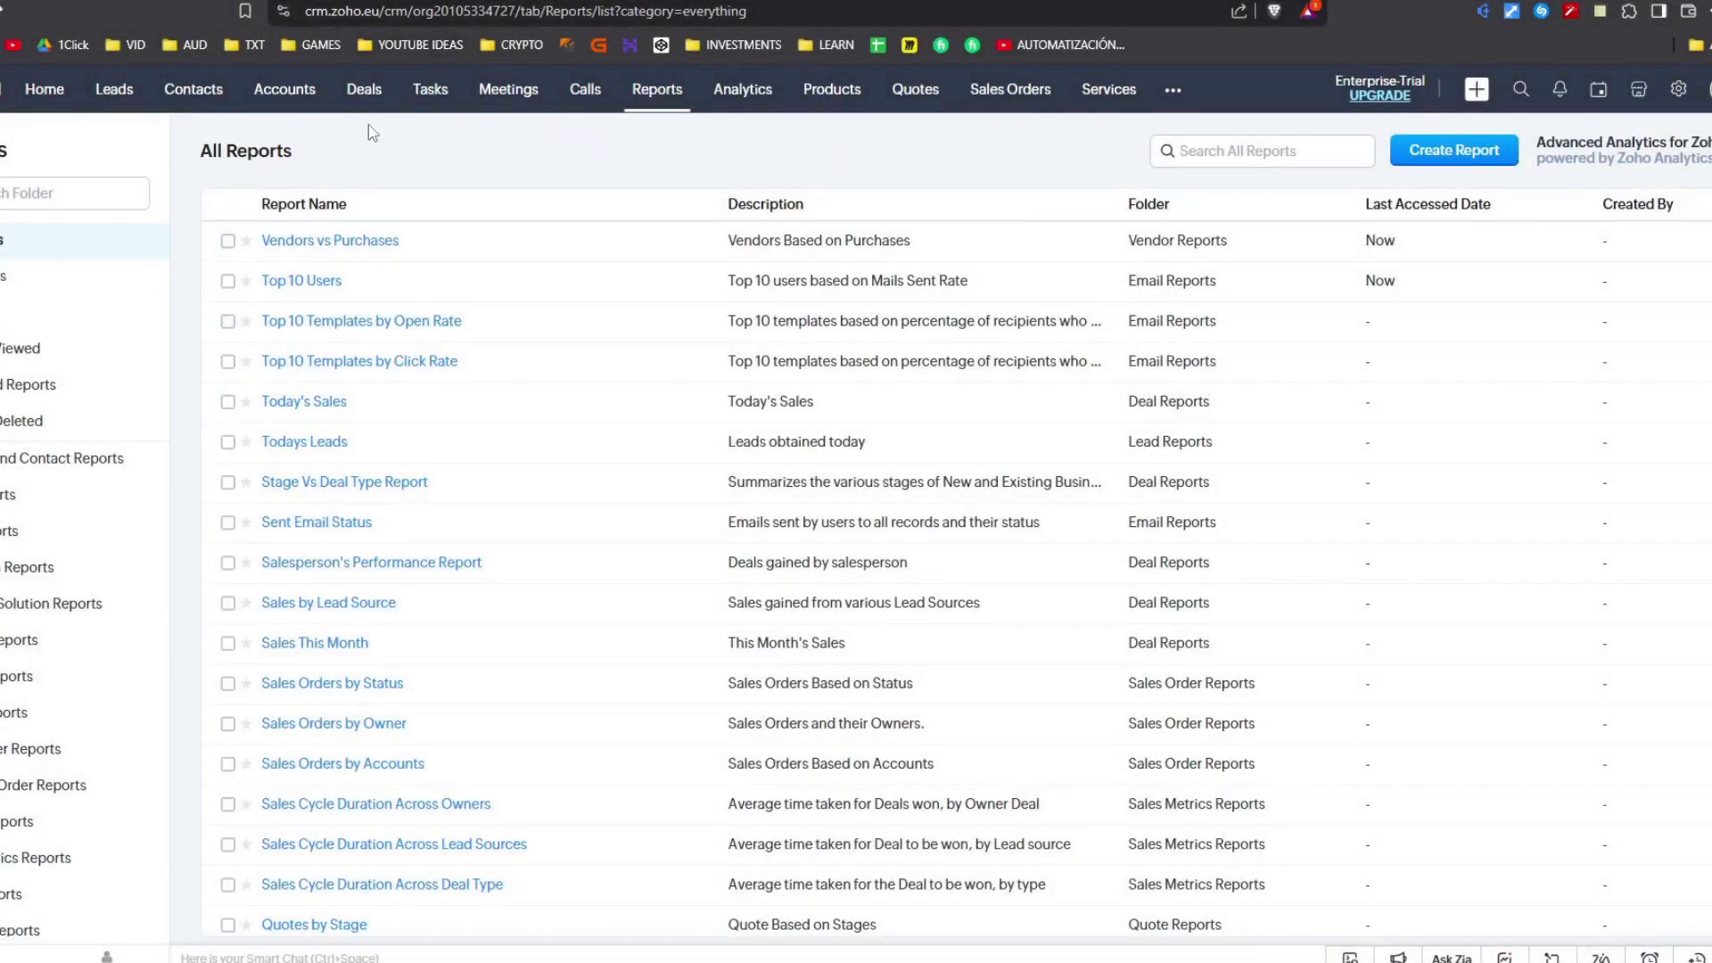
- Browse the Lead Analytics, Deal Insights and Marketing Metrics analytics dashboards, then return to Org Overview
click(742, 100)
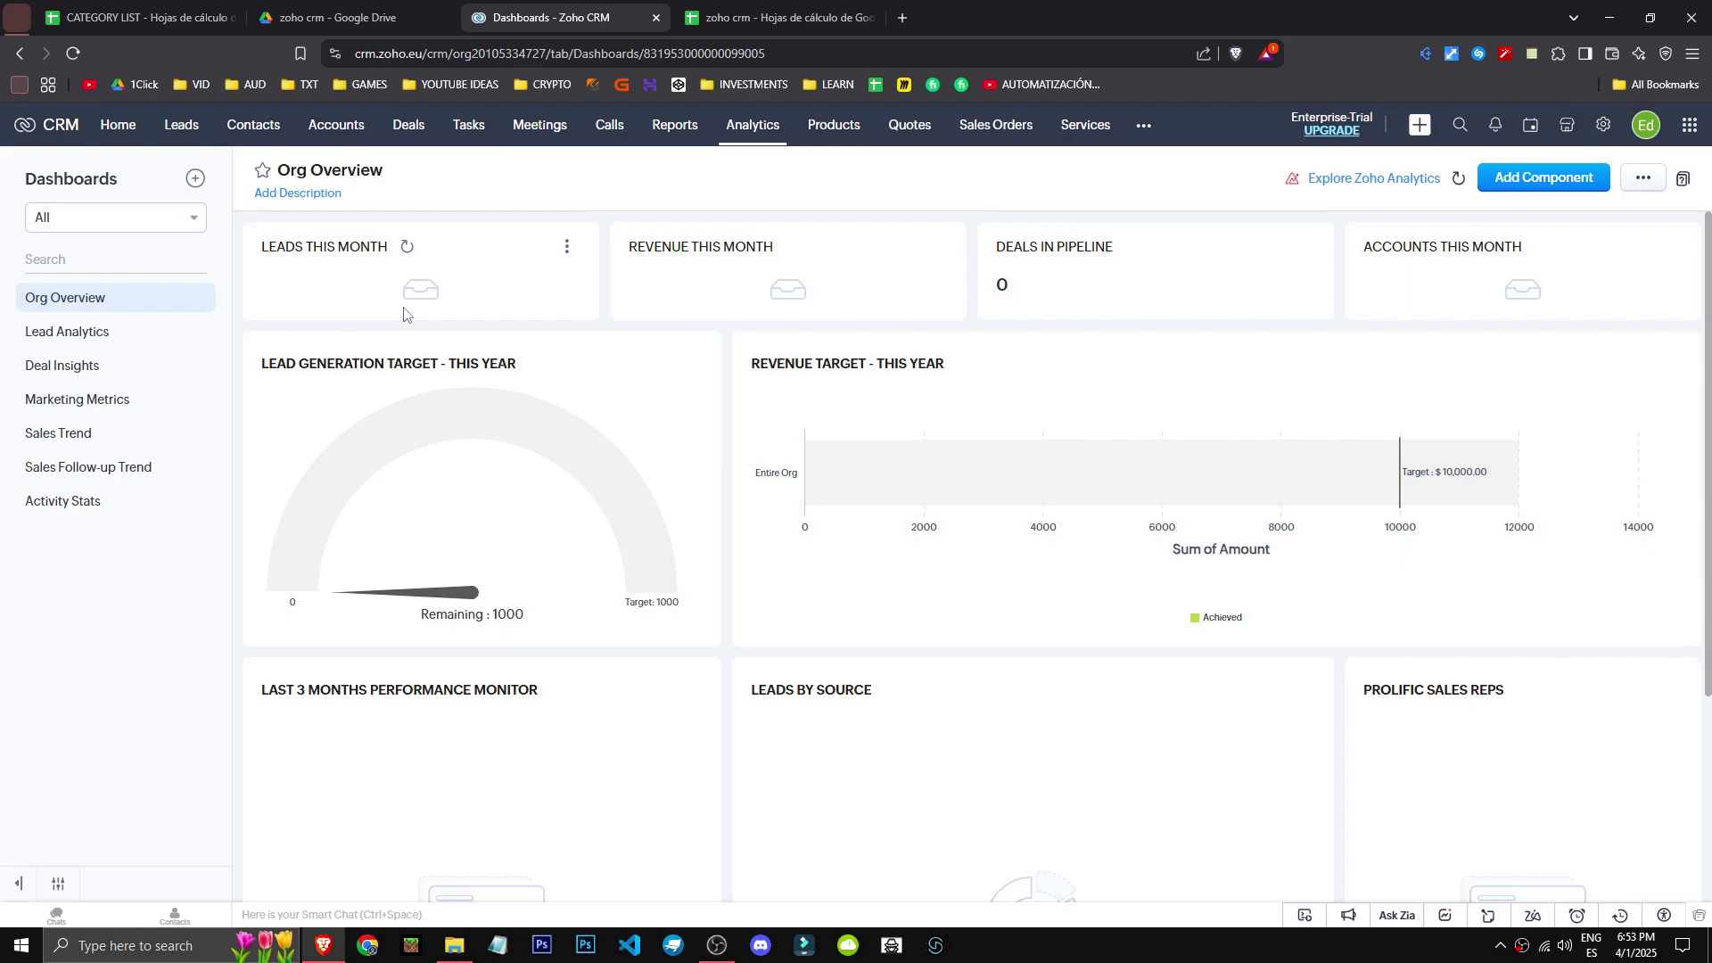
scroll(871, 547, down, 3)
scroll(345, 631, up, 3)
scroll(318, 660, down, 2)
click(133, 334)
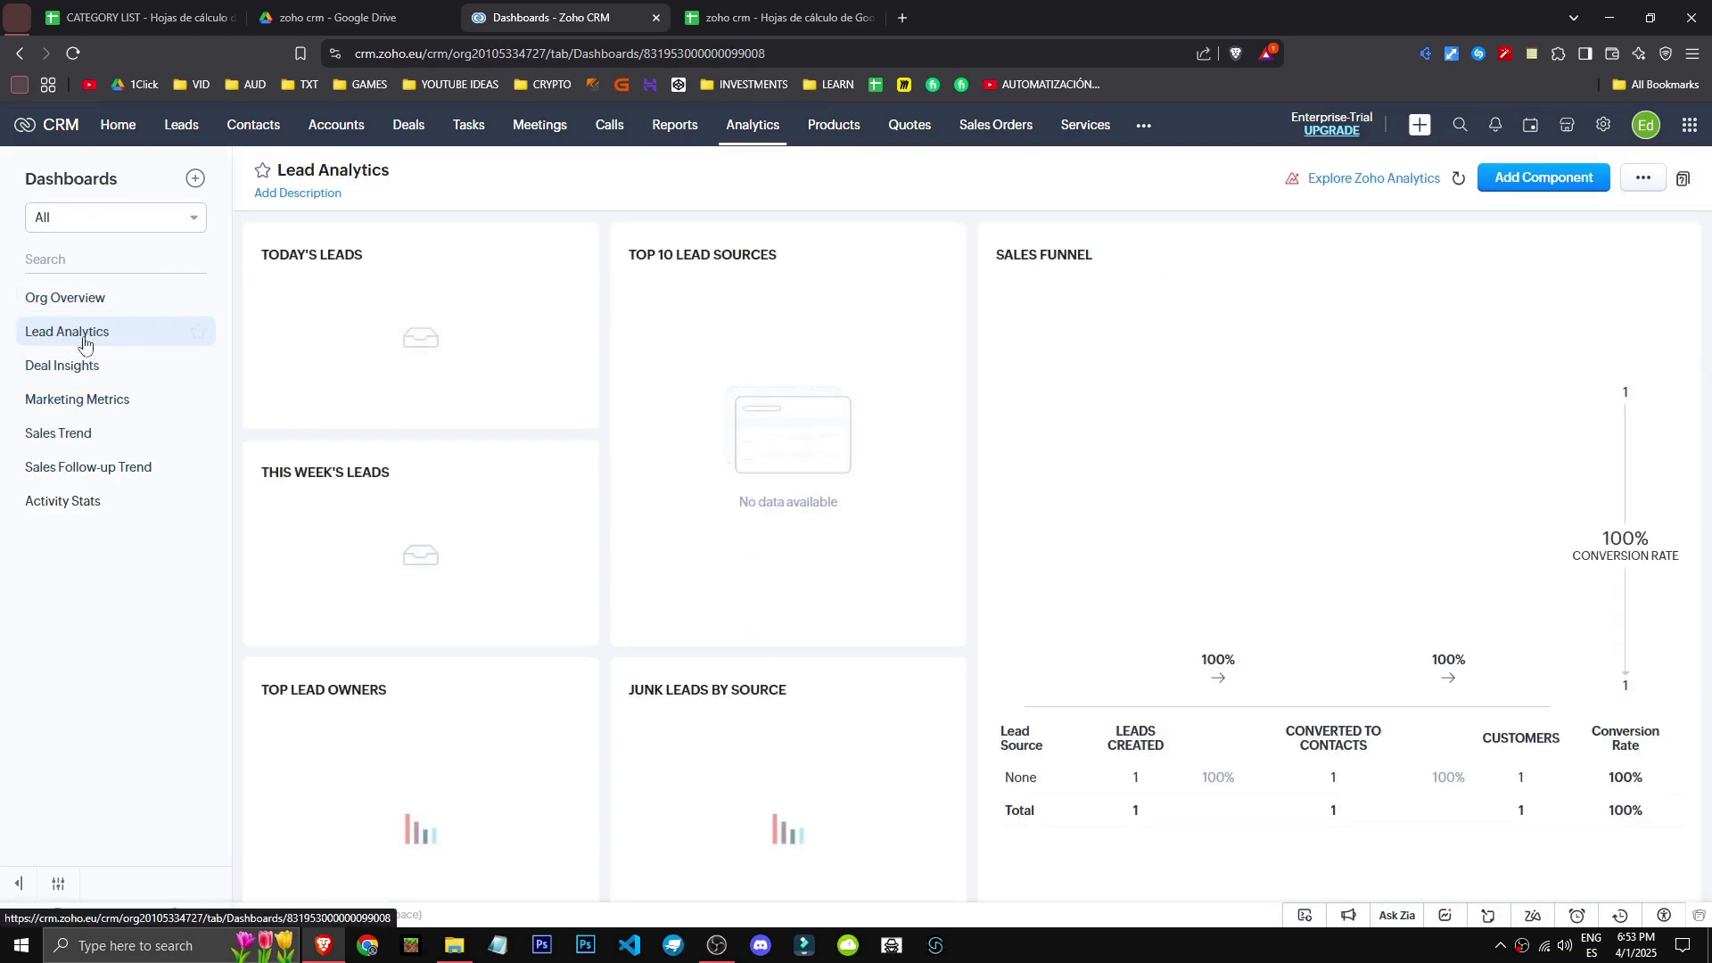
click(95, 365)
click(80, 399)
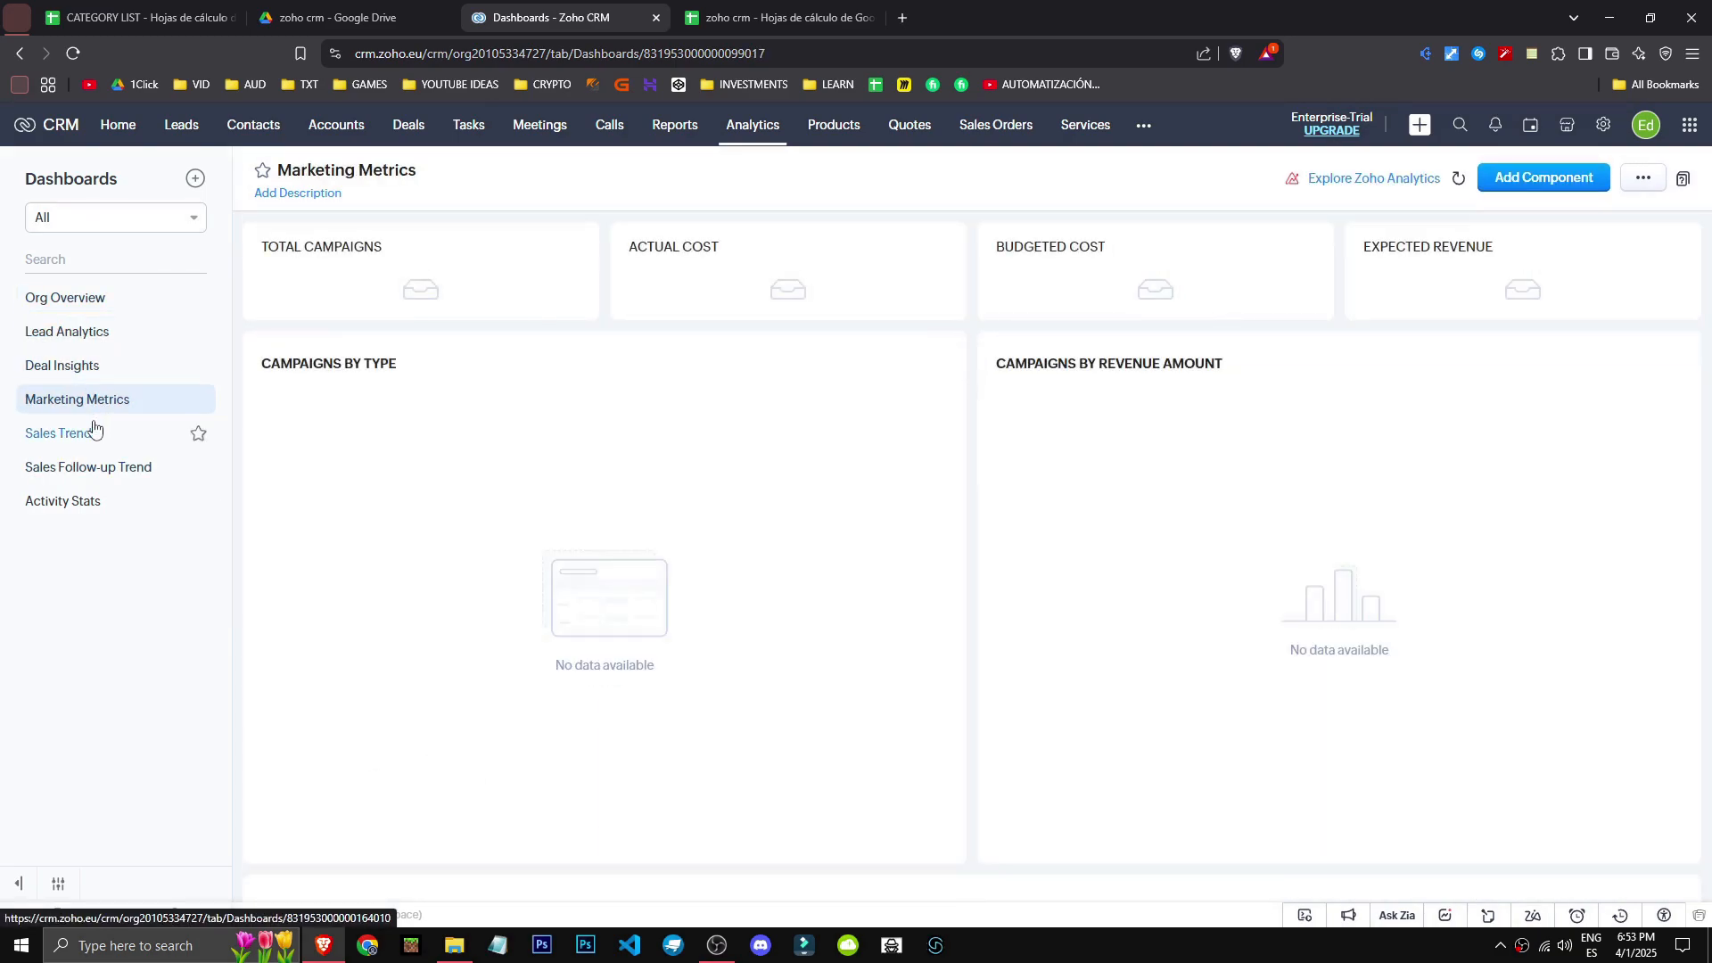
click(82, 300)
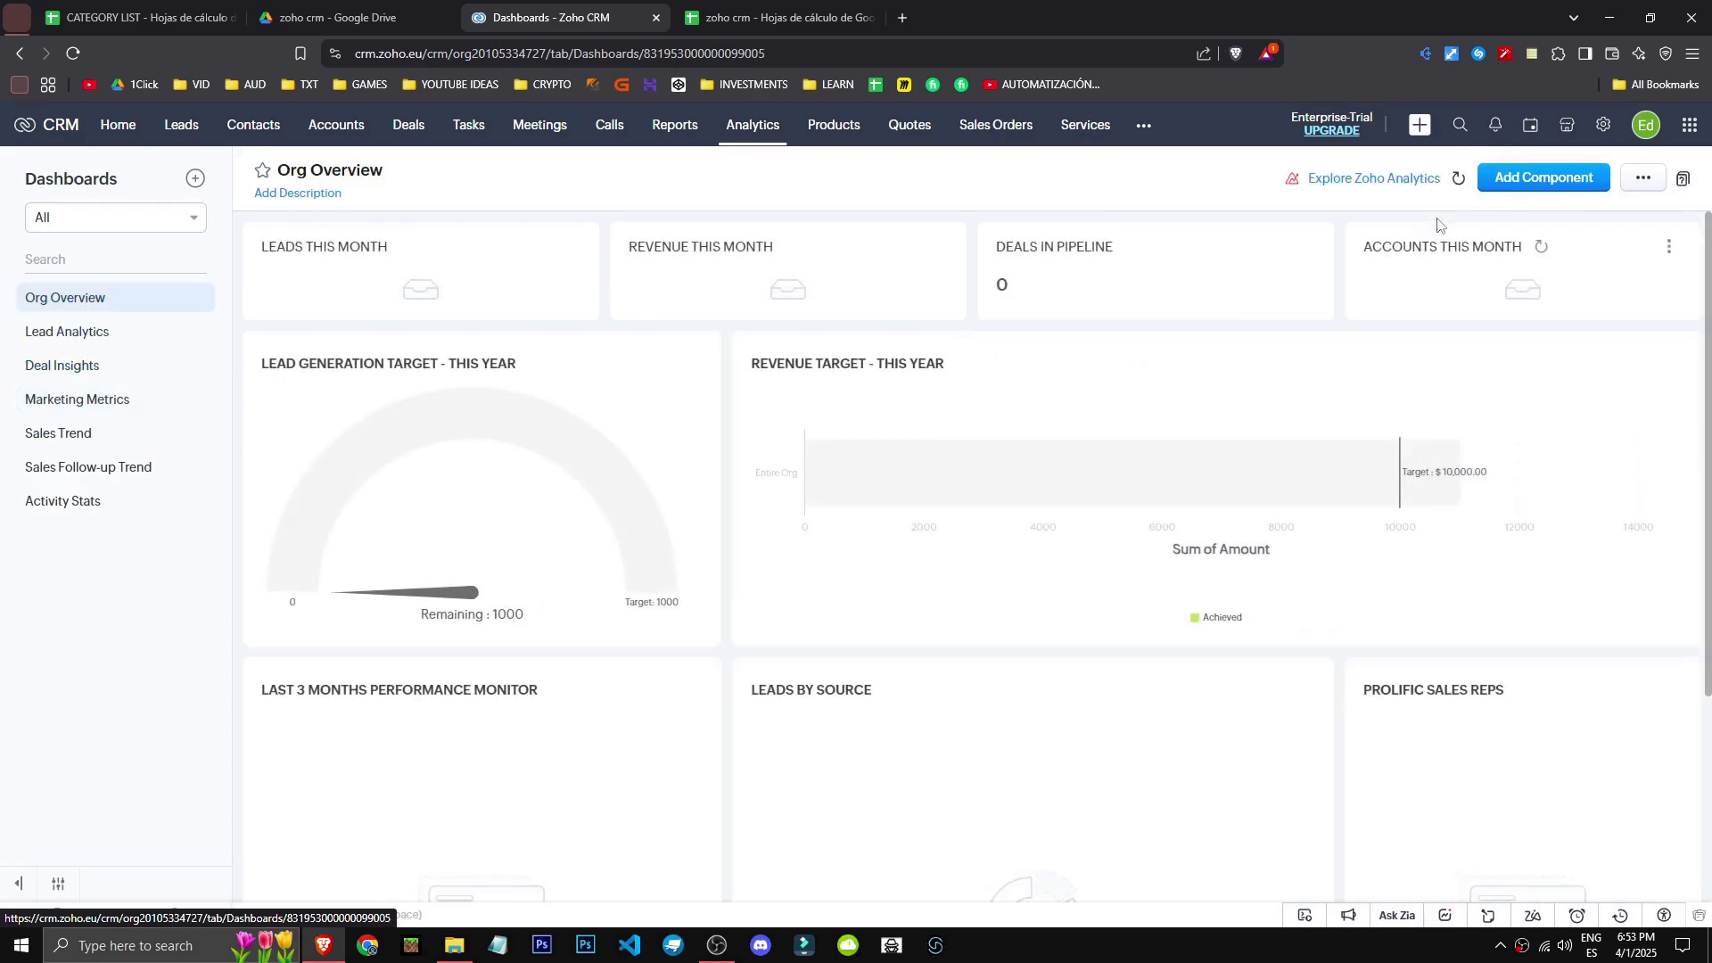
- Start adding a dashboard component, review Lead Analytics, and go back to Org Overview
click(1506, 186)
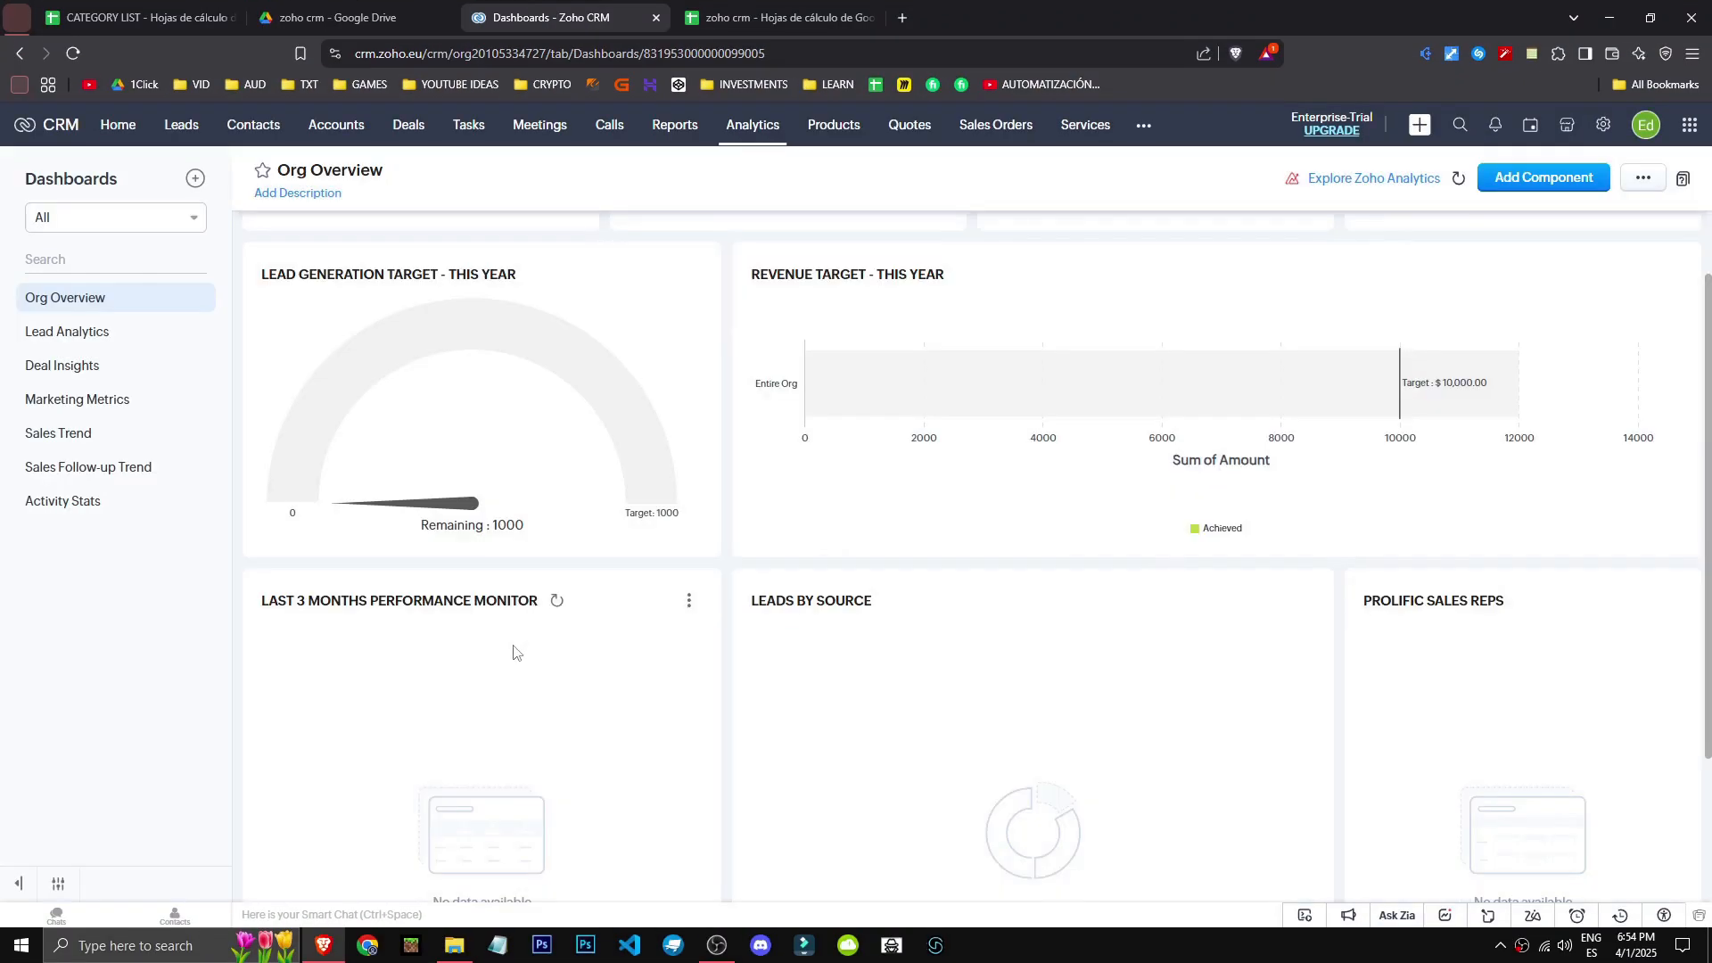
scroll(521, 637, up, 1)
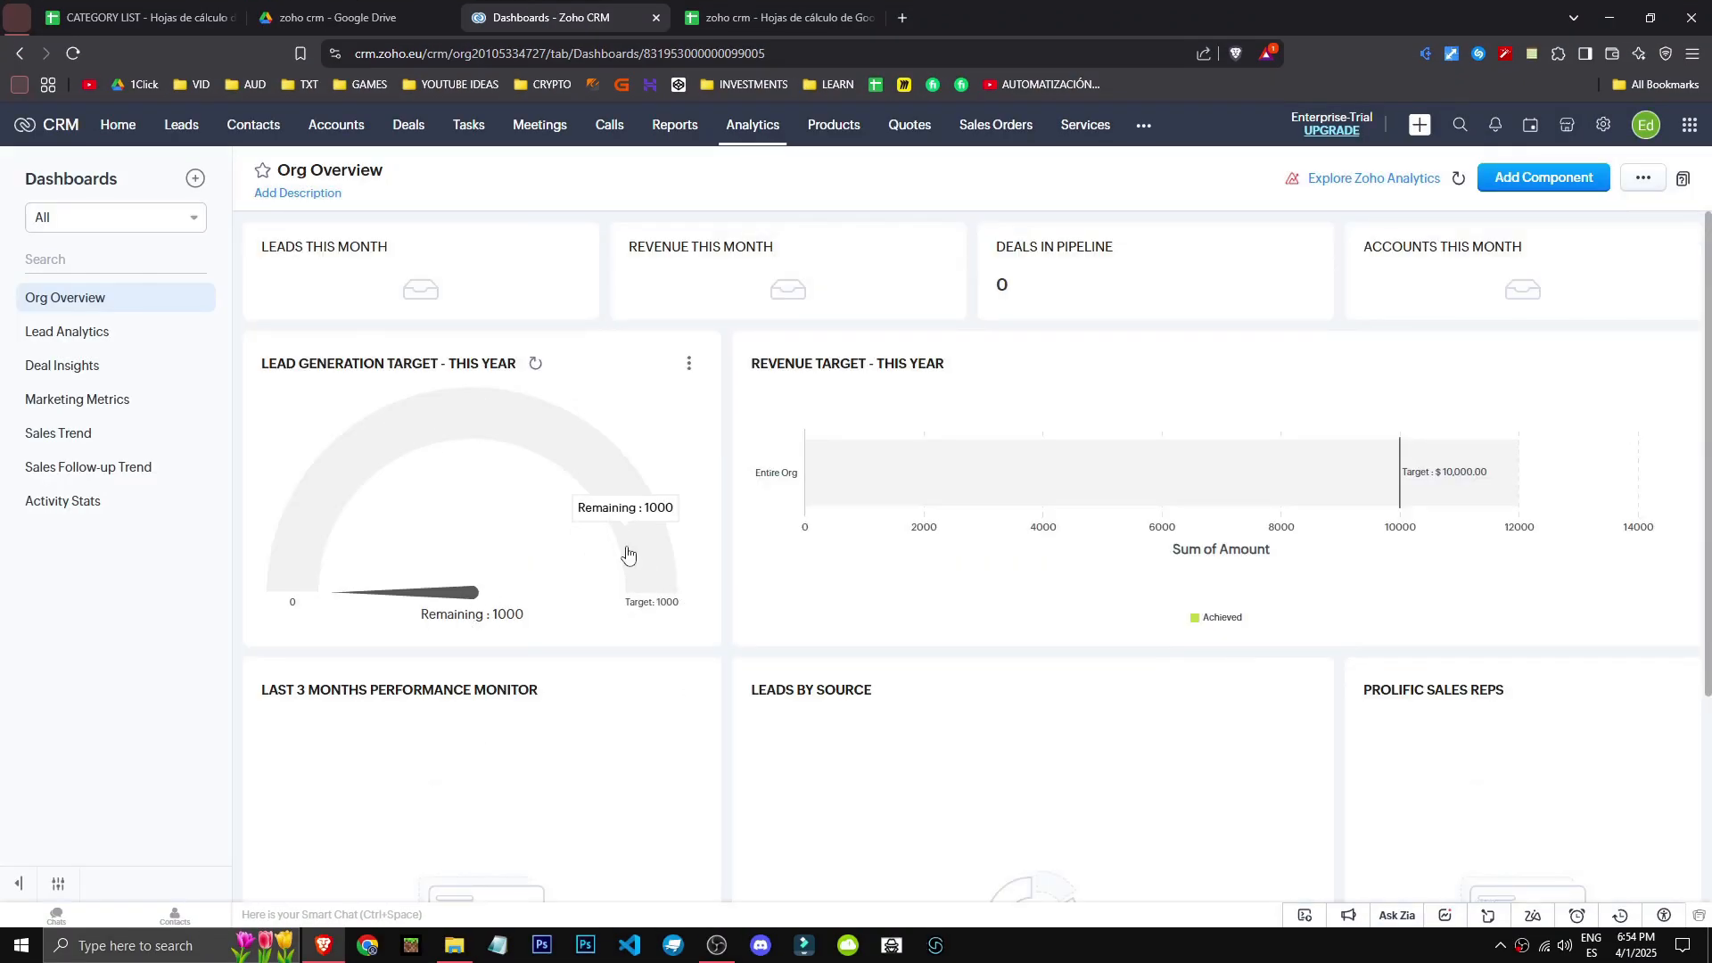
scroll(693, 601, down, 1)
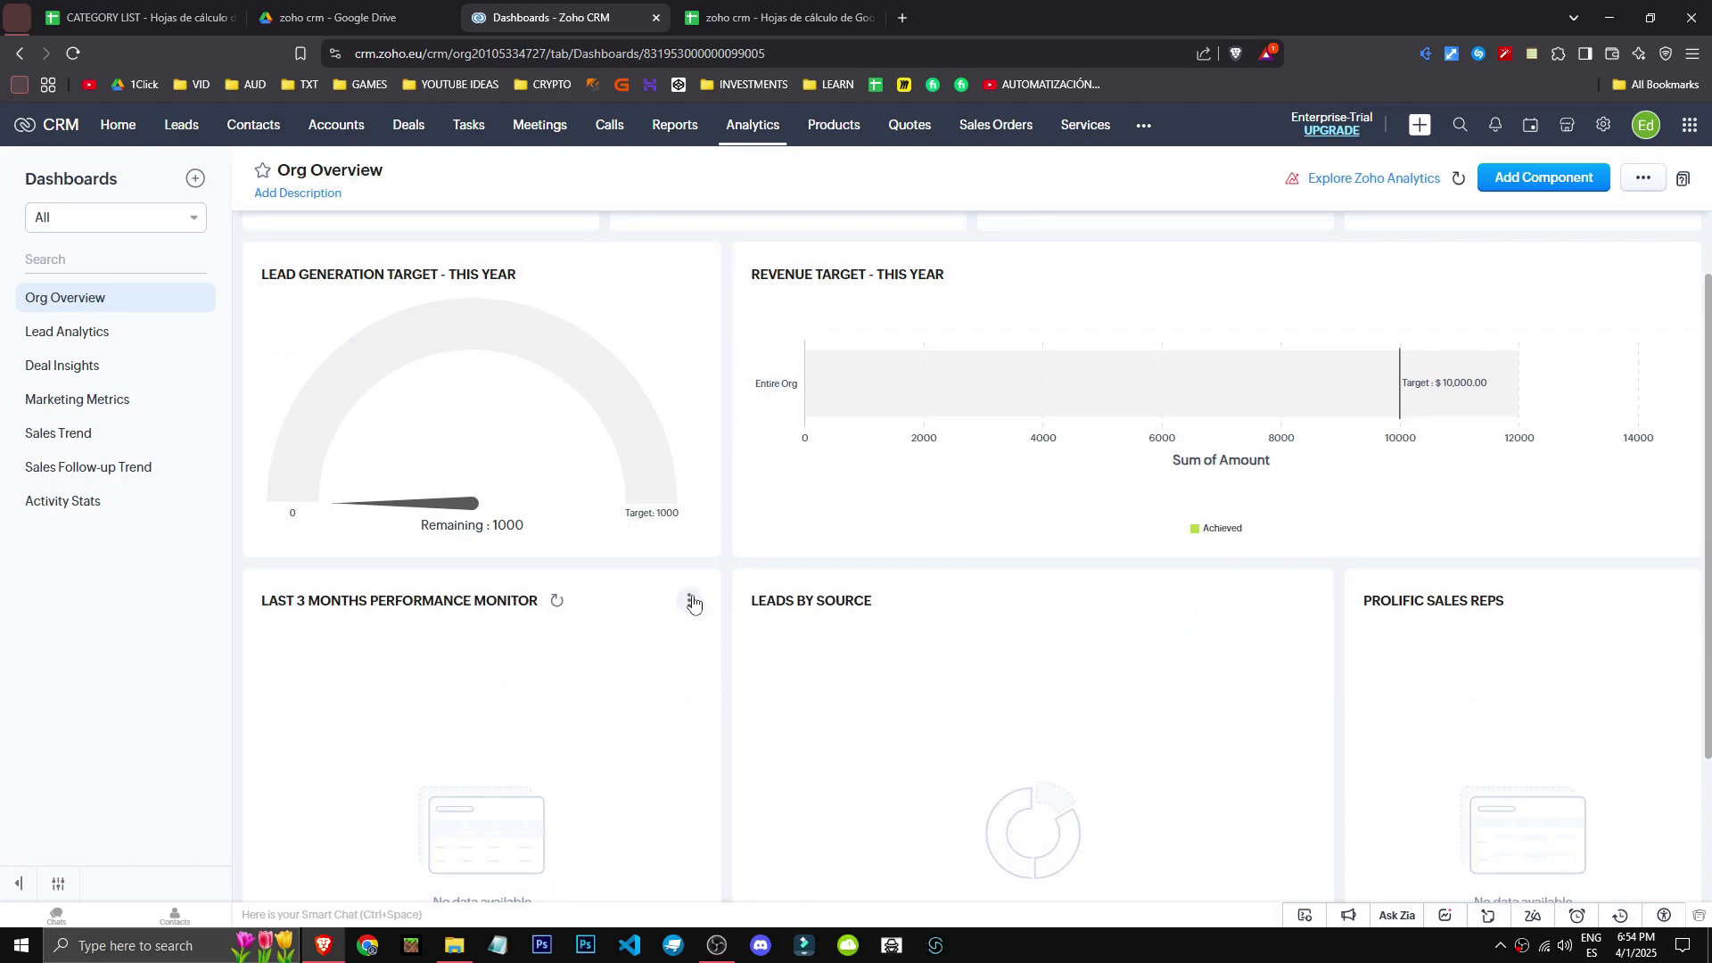
scroll(665, 726, down, 2)
click(133, 335)
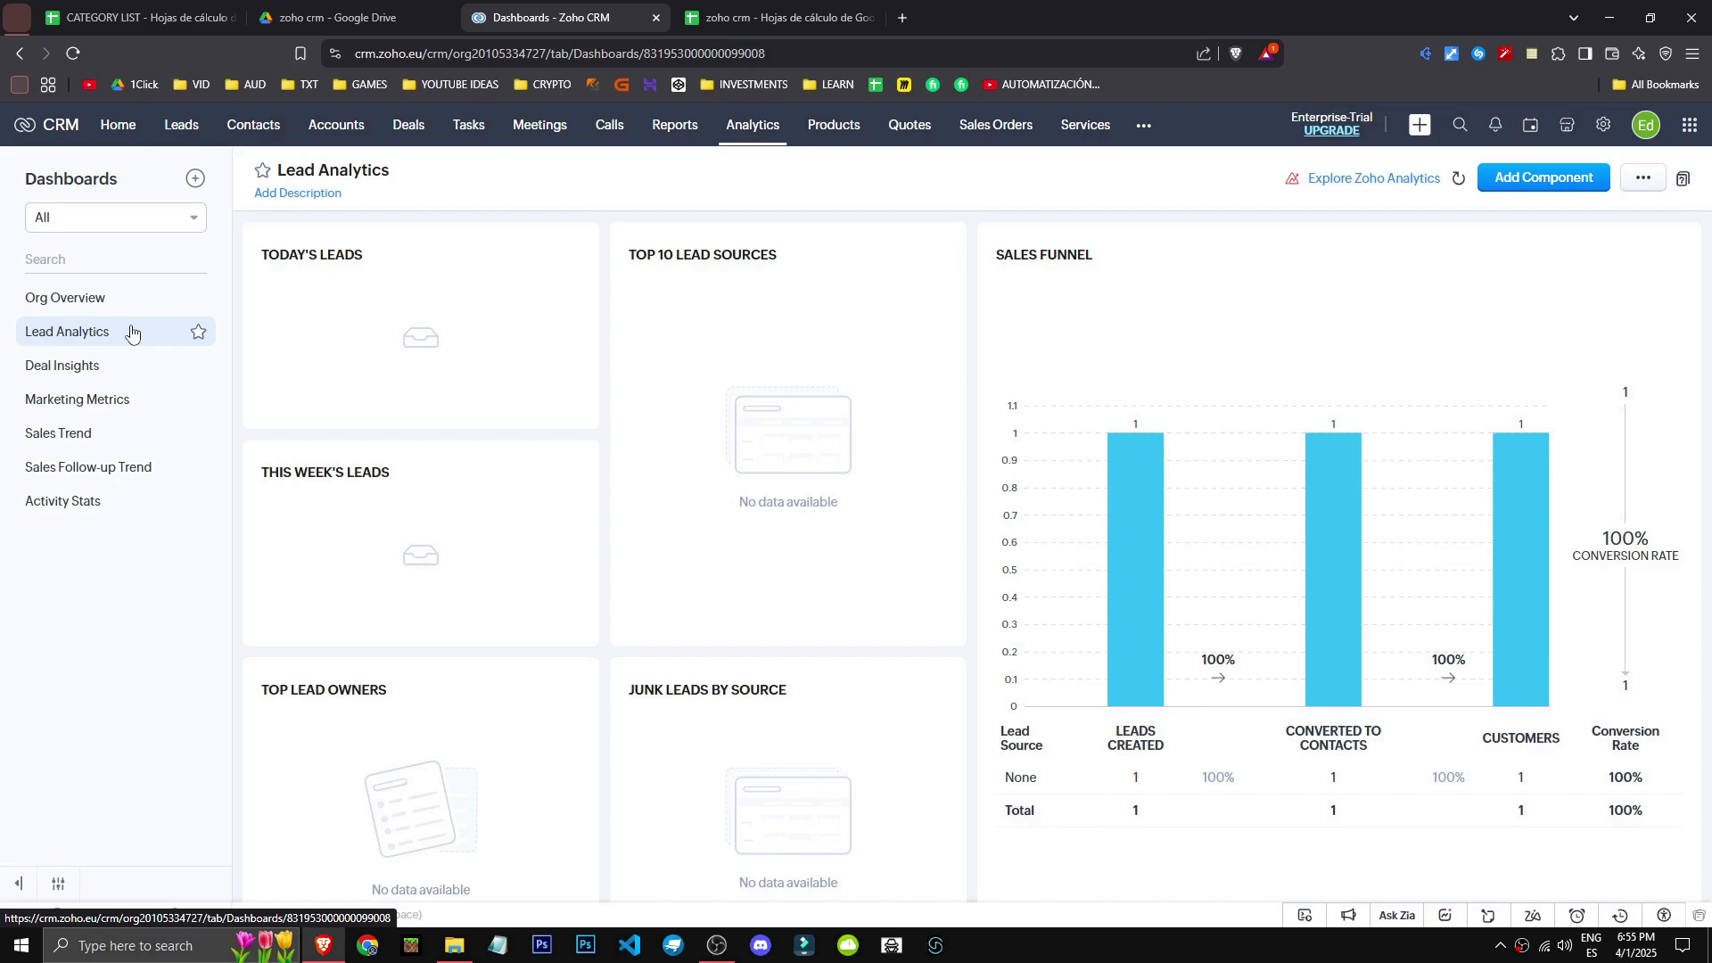
click(126, 299)
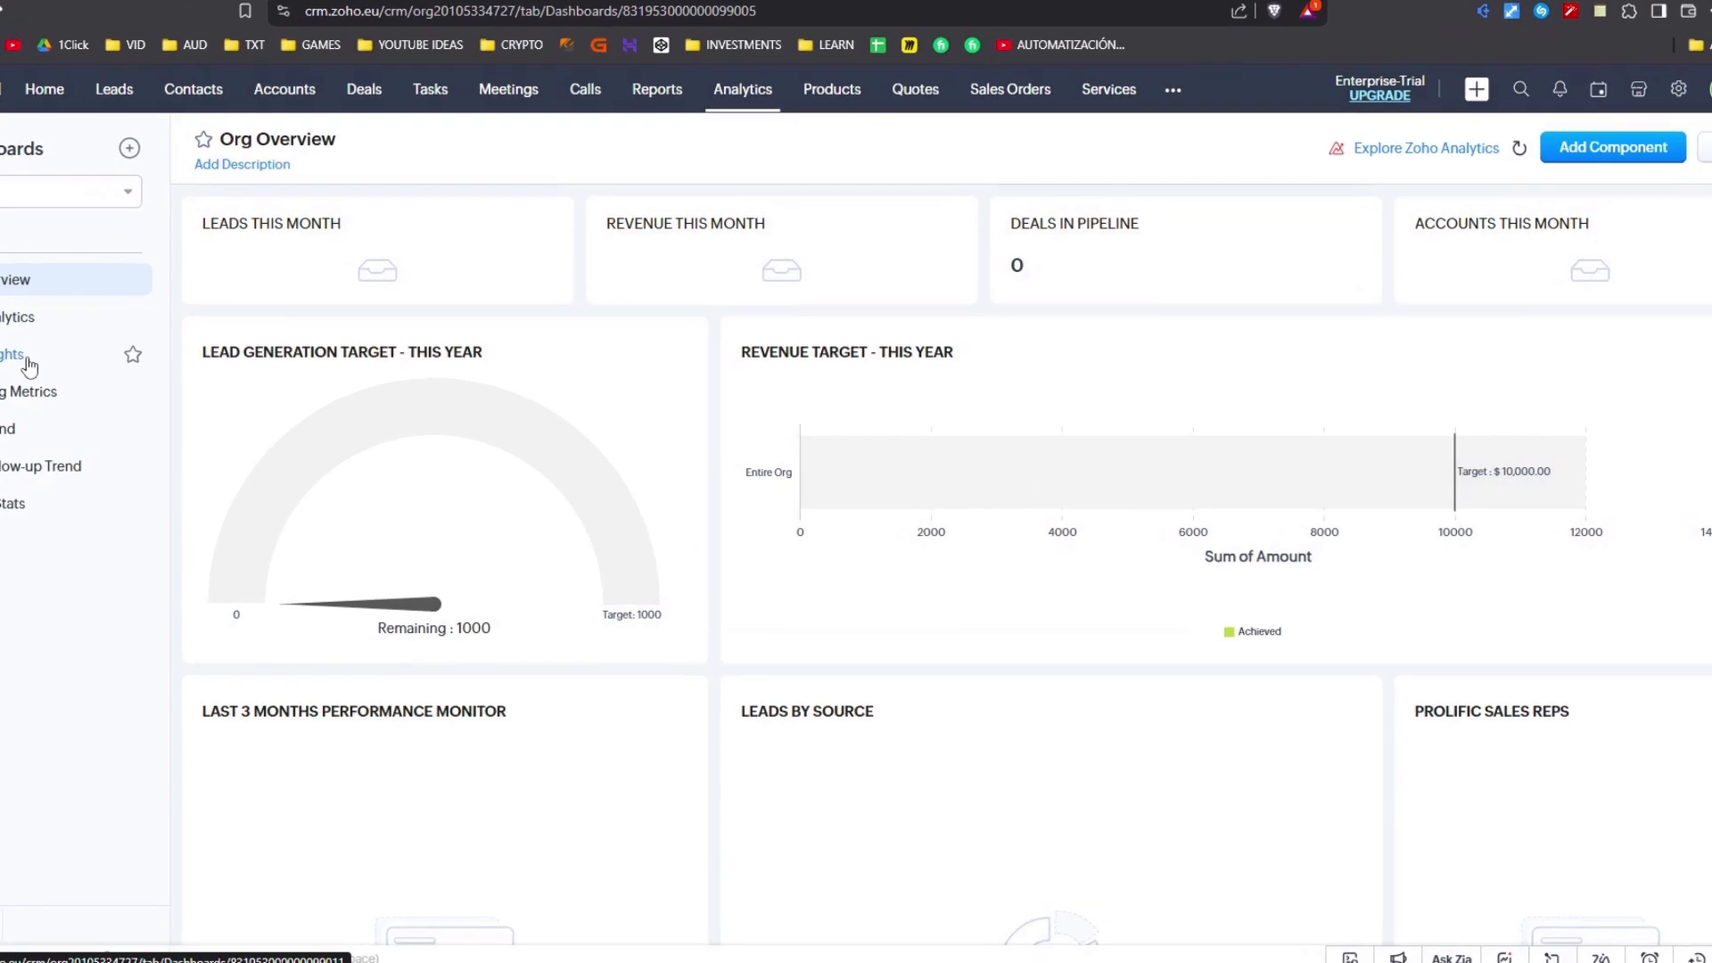
- View Deal Insights (highlighting the $500.00 monthly revenue), Marketing Metrics, Sales Trend and Activity Stats dashboards
click(94, 366)
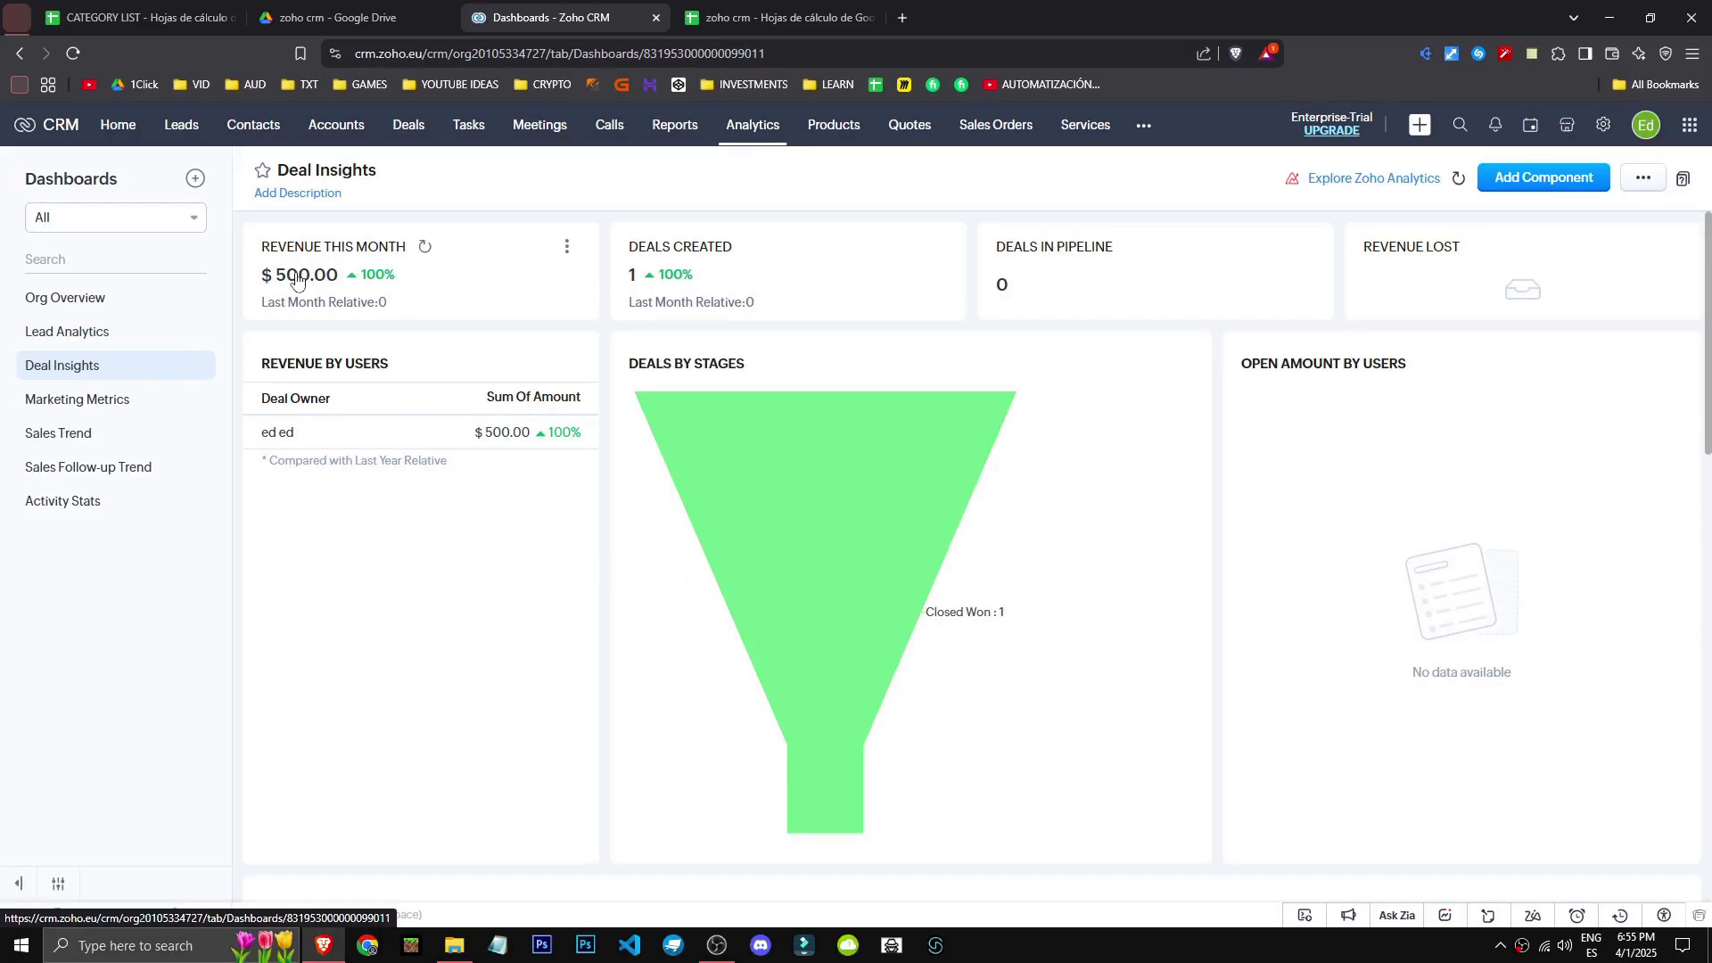
drag(271, 276, 338, 276)
click(116, 405)
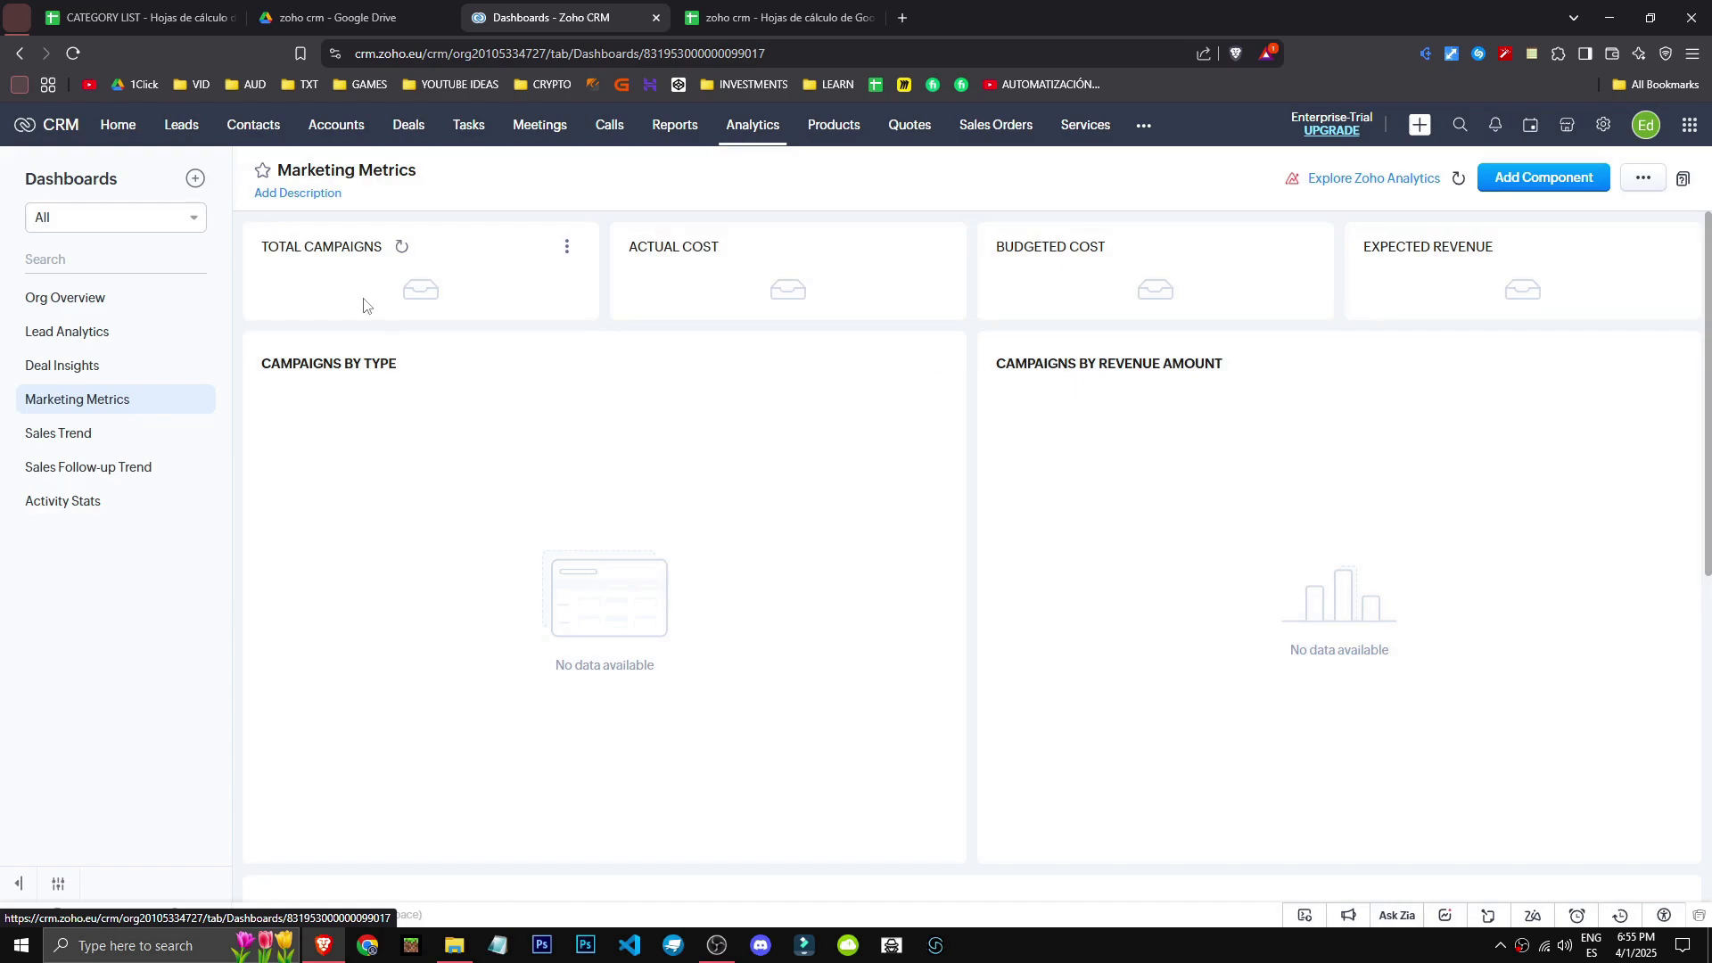
click(114, 440)
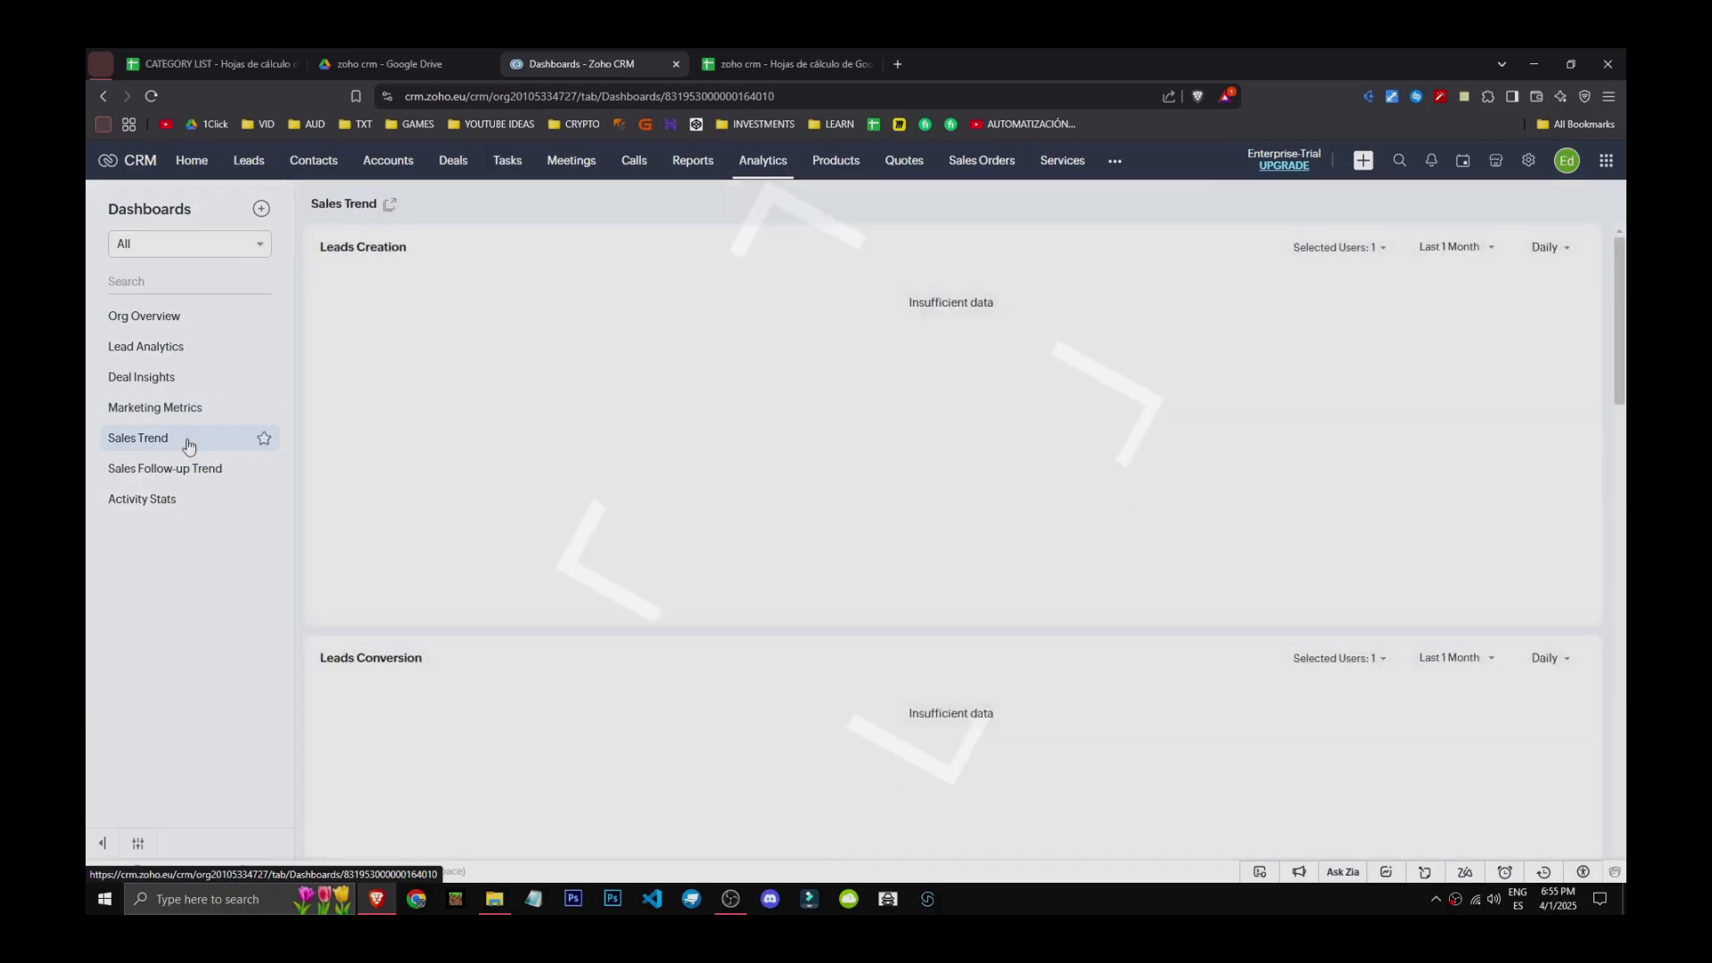
click(179, 500)
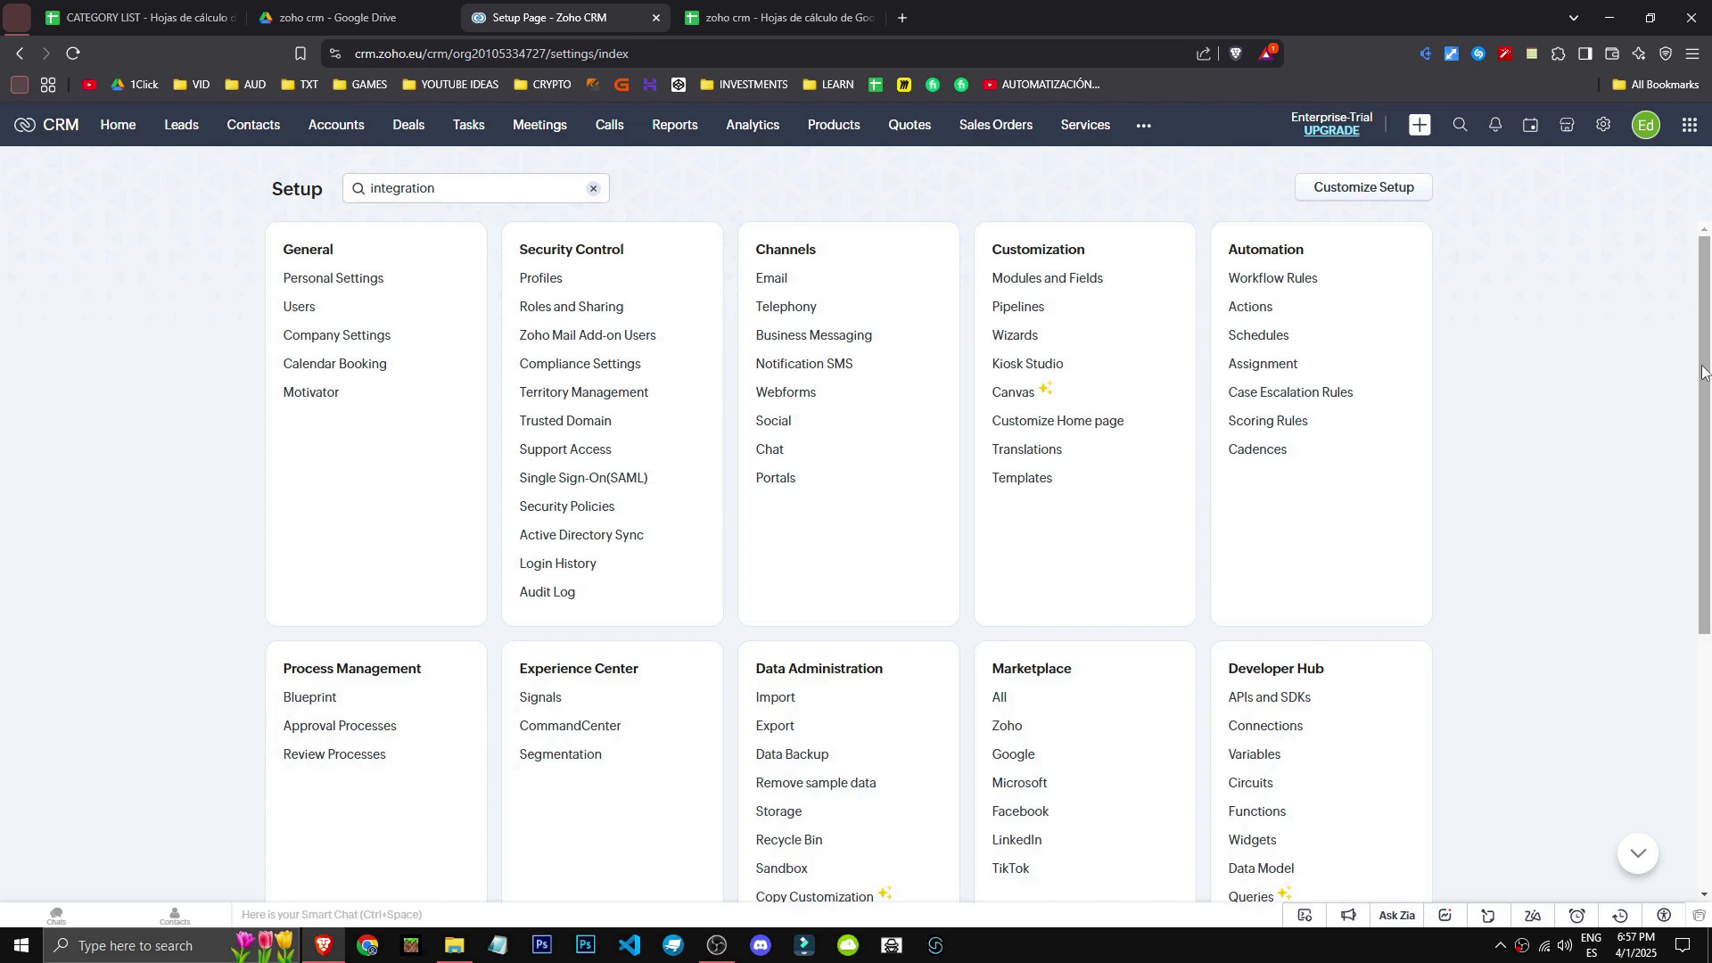
- From the Leads list, launch Zoho Campaigns from the Zoho apps launcher
click(198, 123)
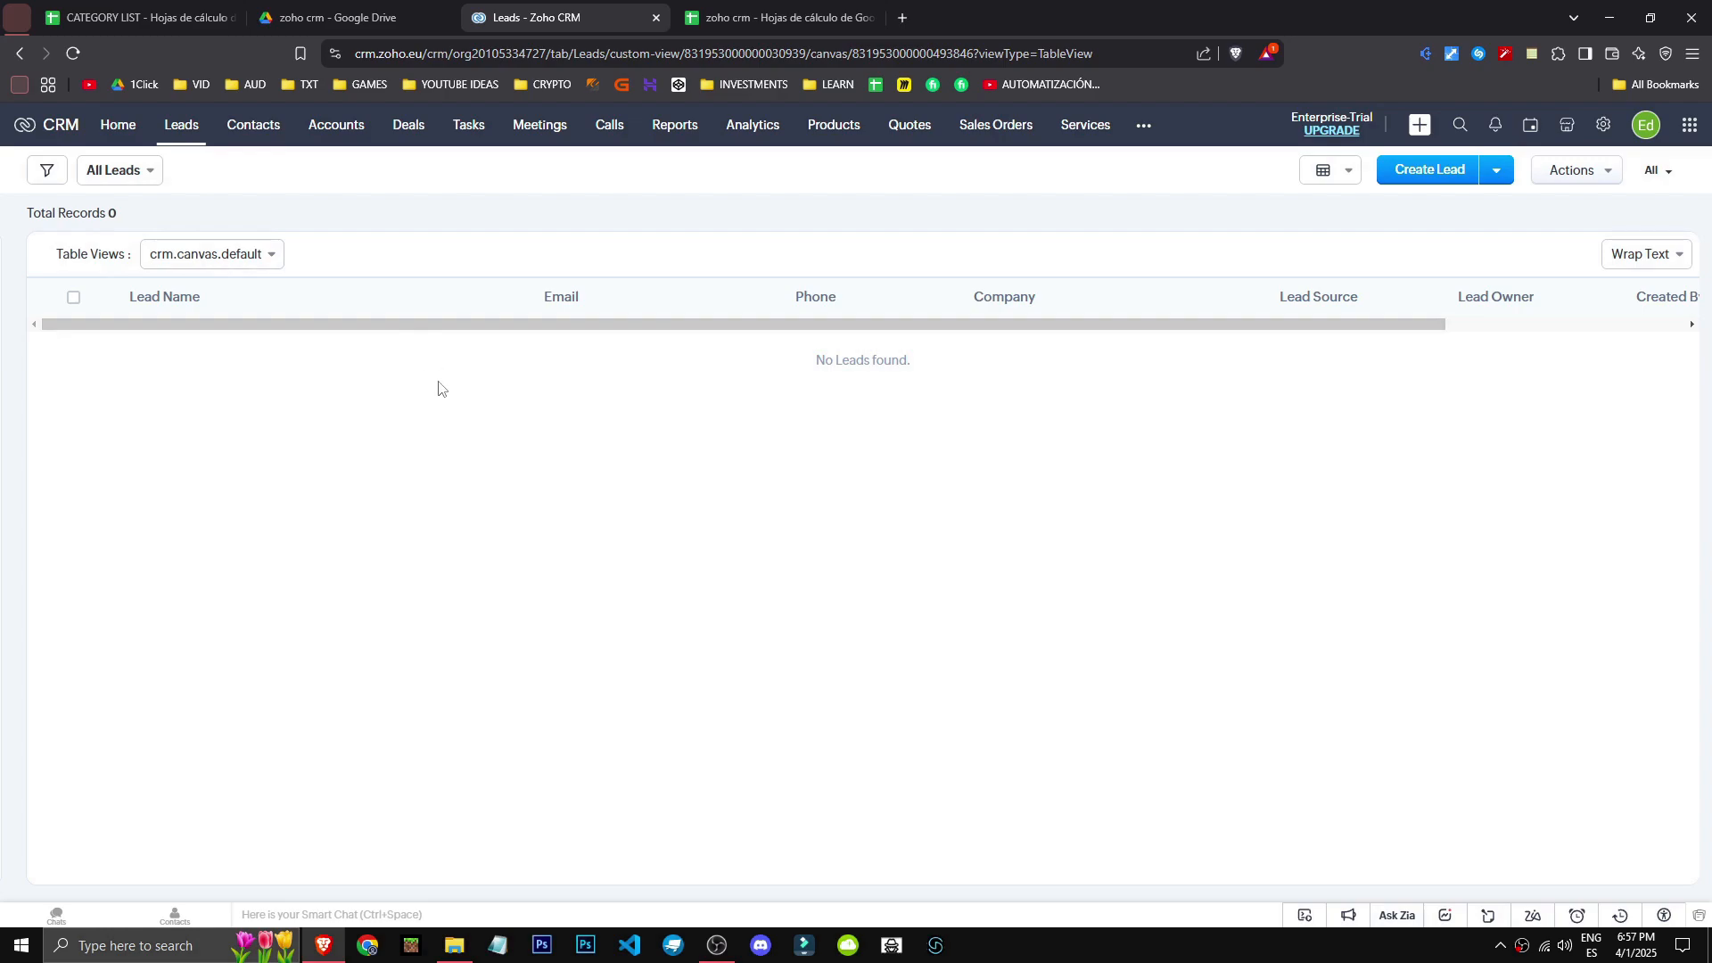
click(1690, 127)
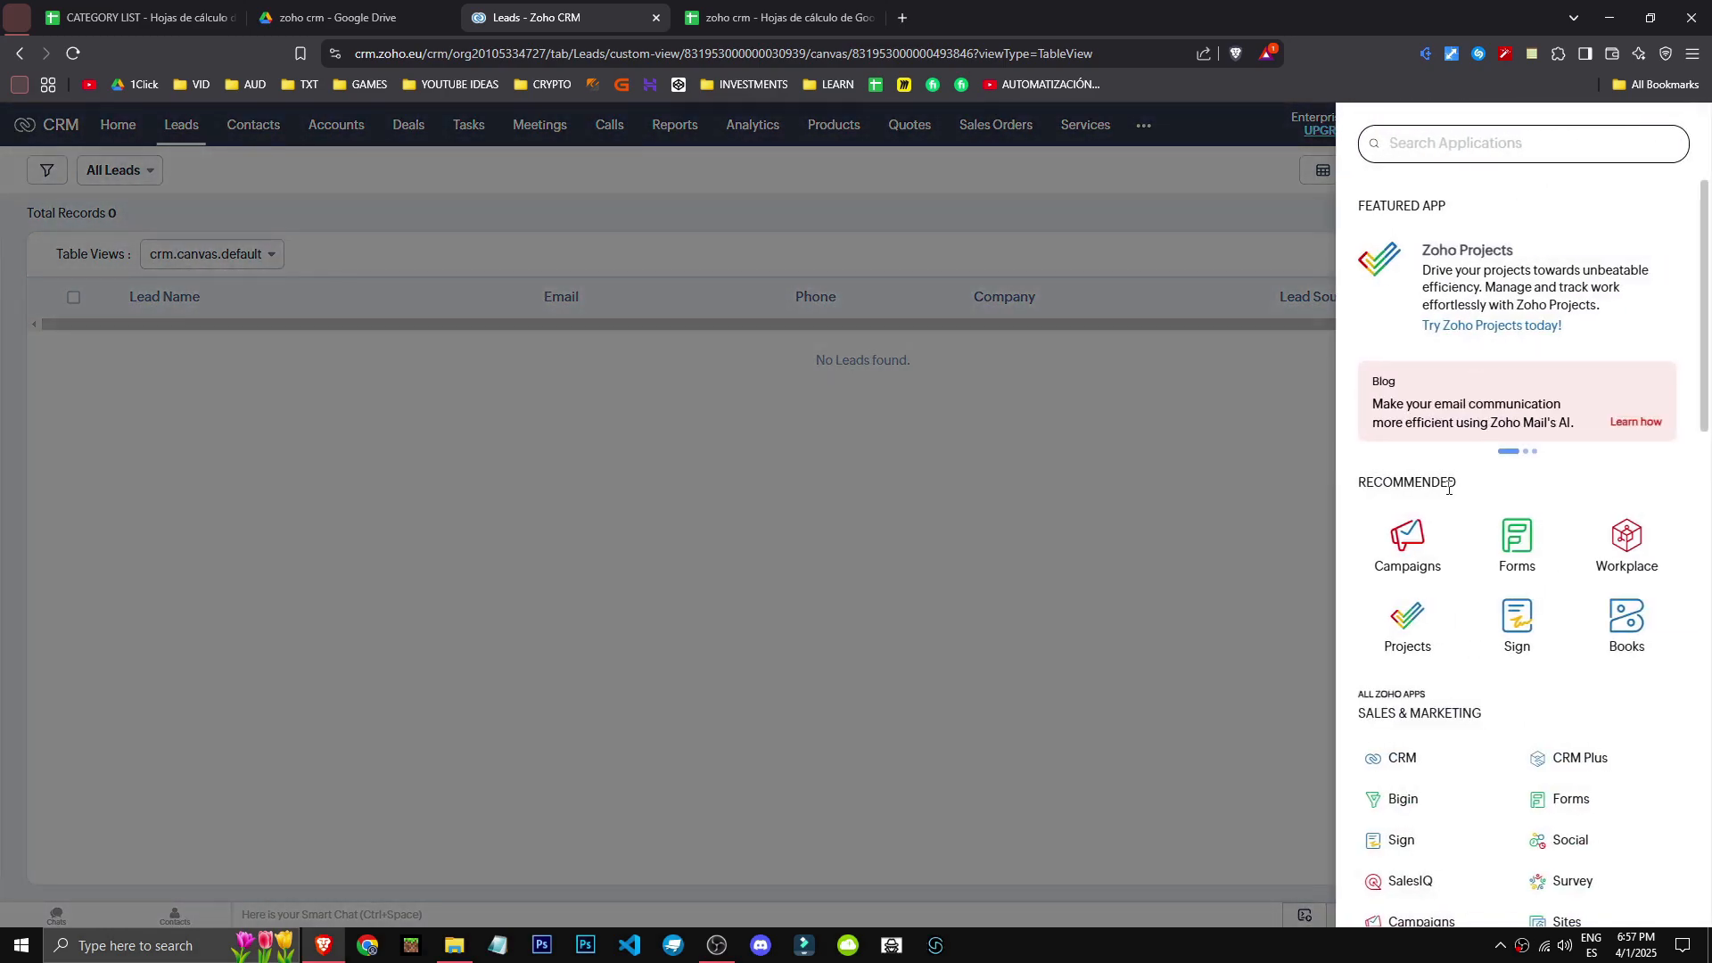
click(1413, 539)
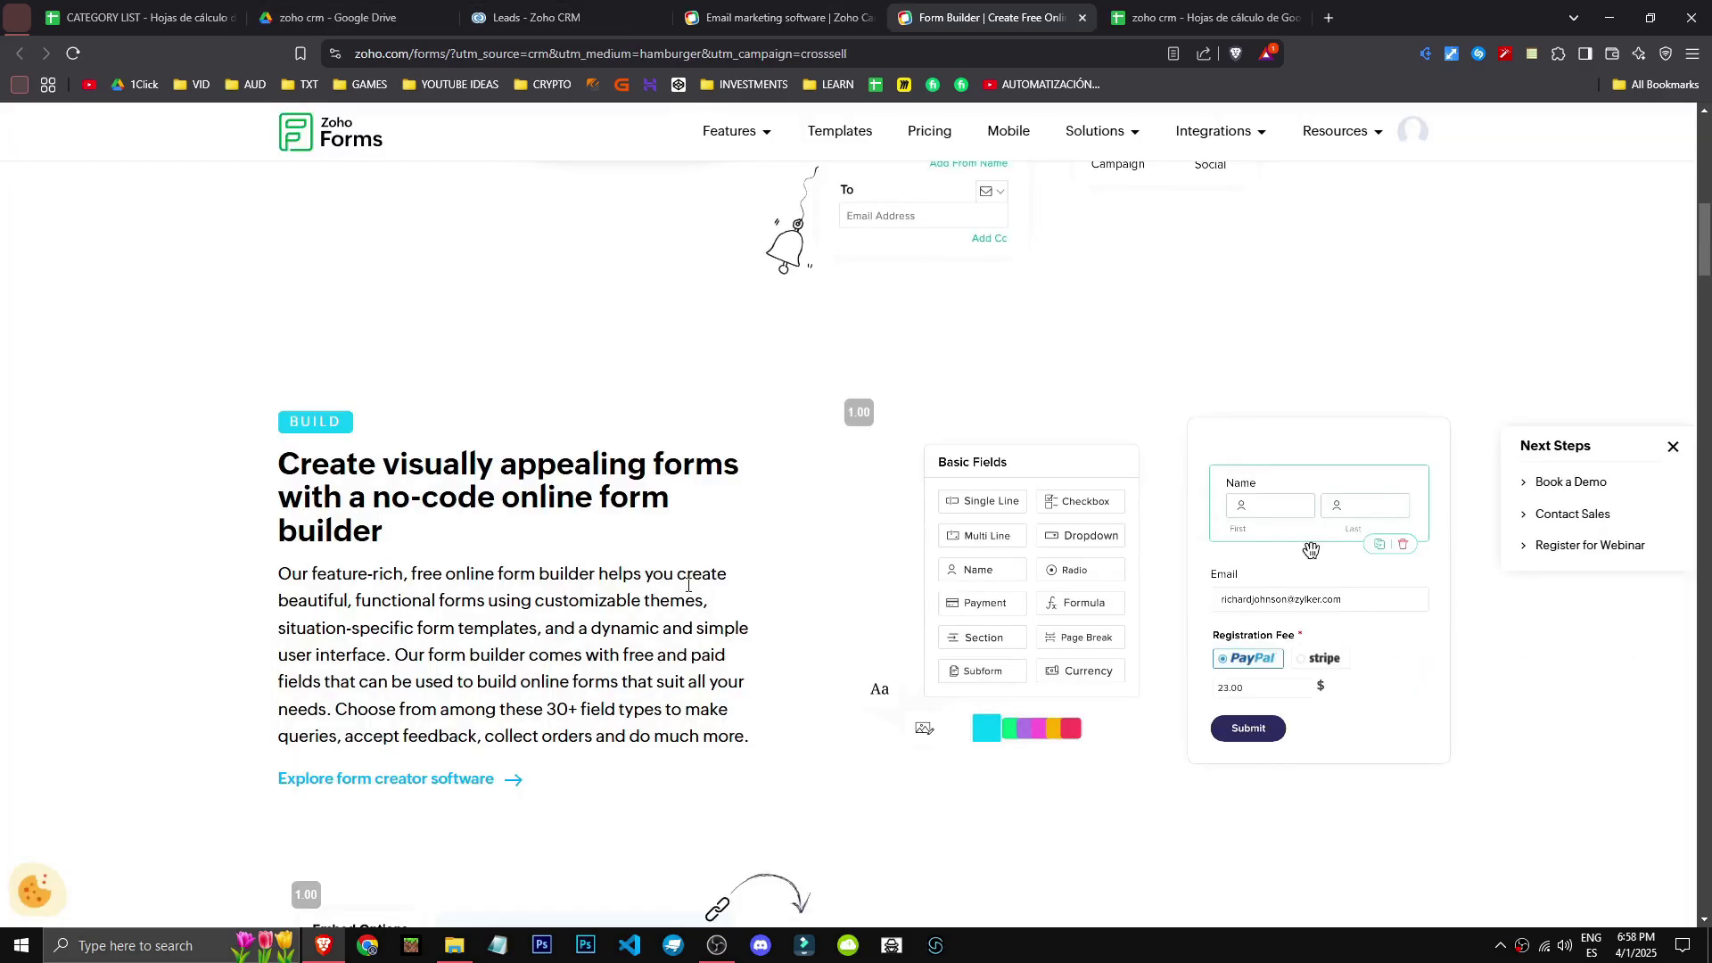
- Scroll through the Zoho Campaigns email marketing product page
scroll(803, 707, down, 3)
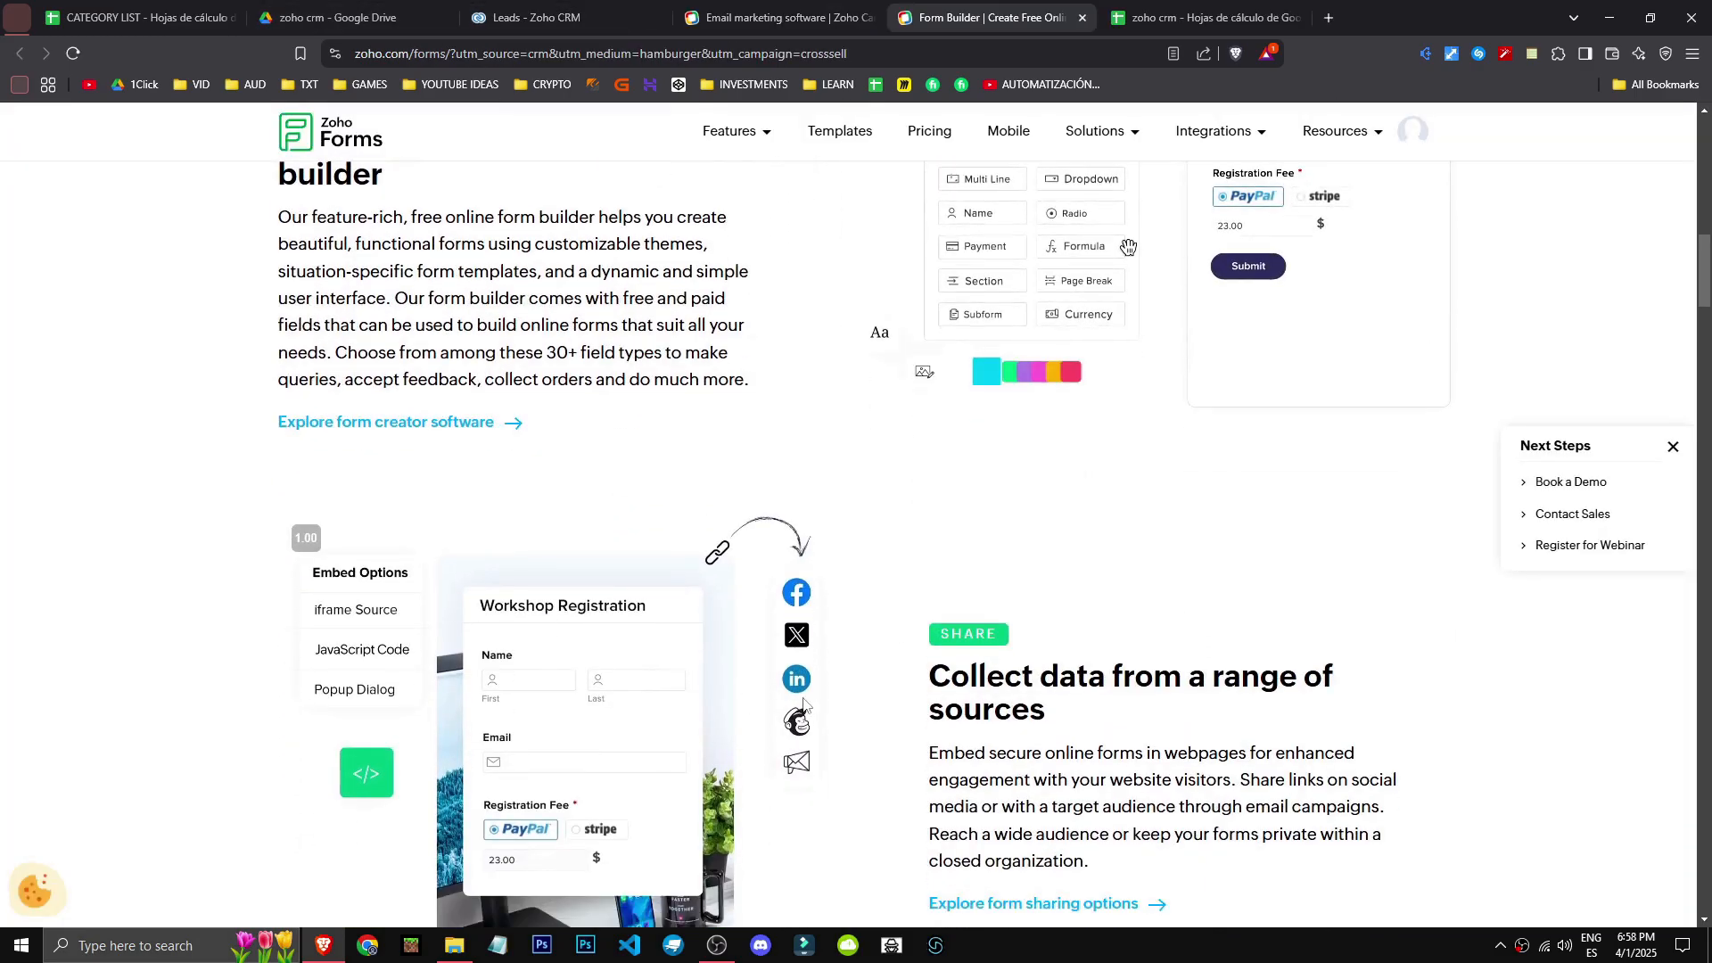
click(775, 18)
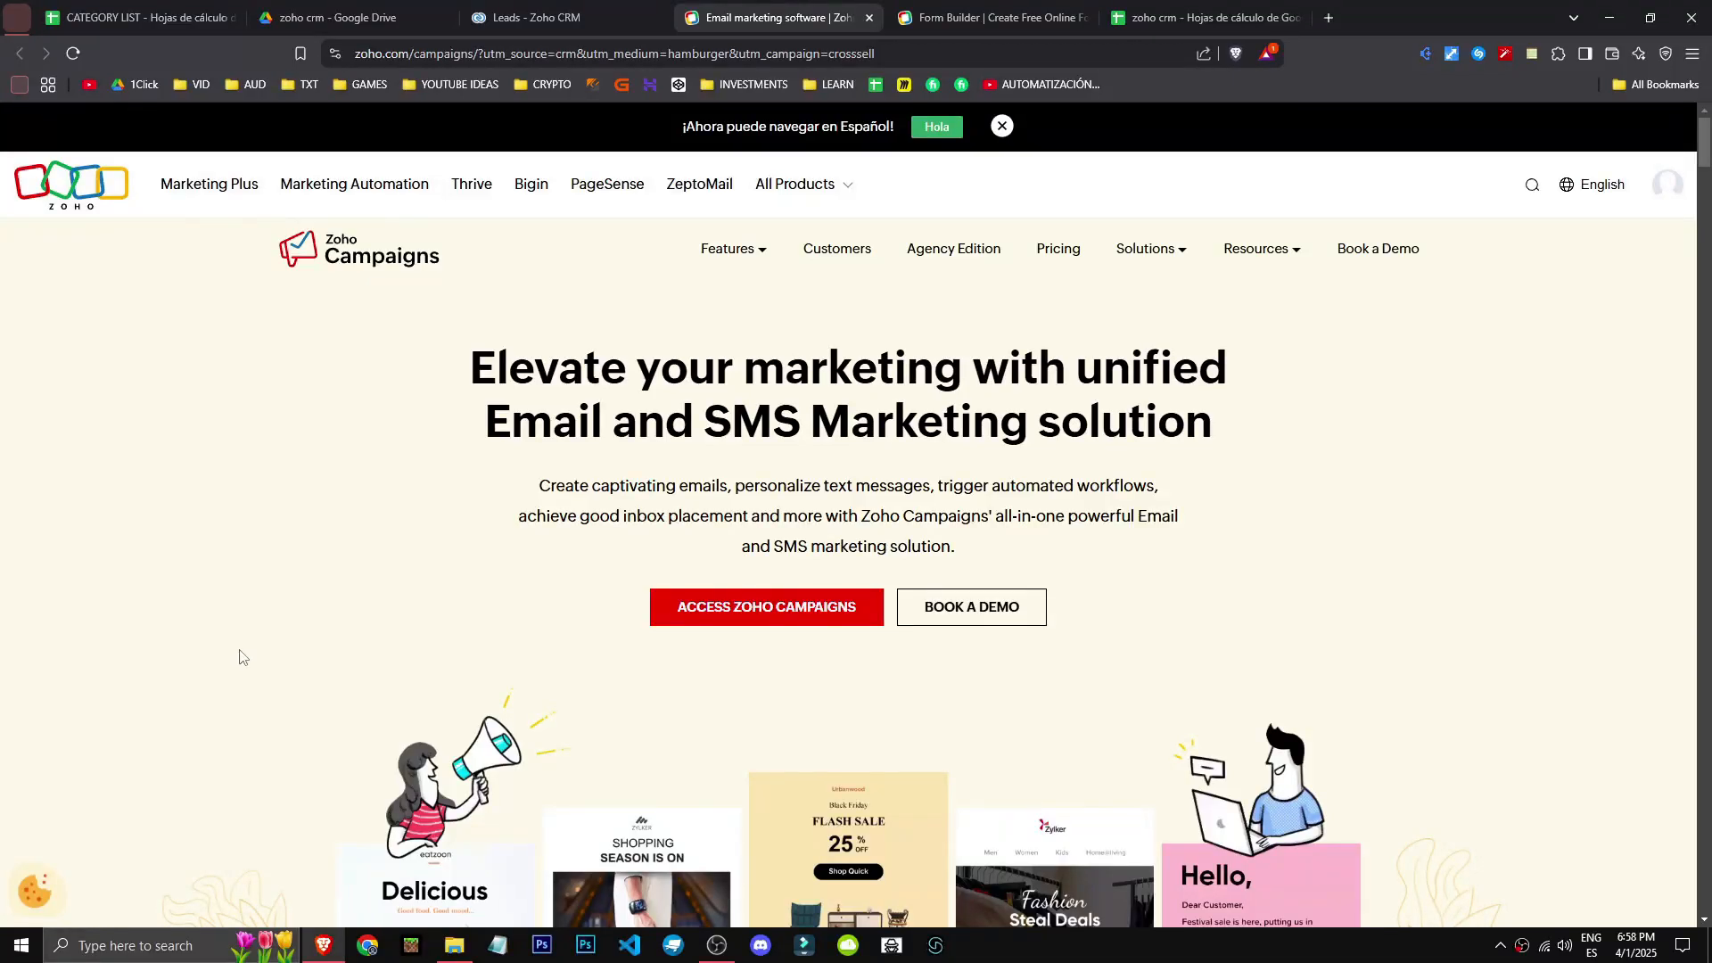
scroll(239, 657, down, 15)
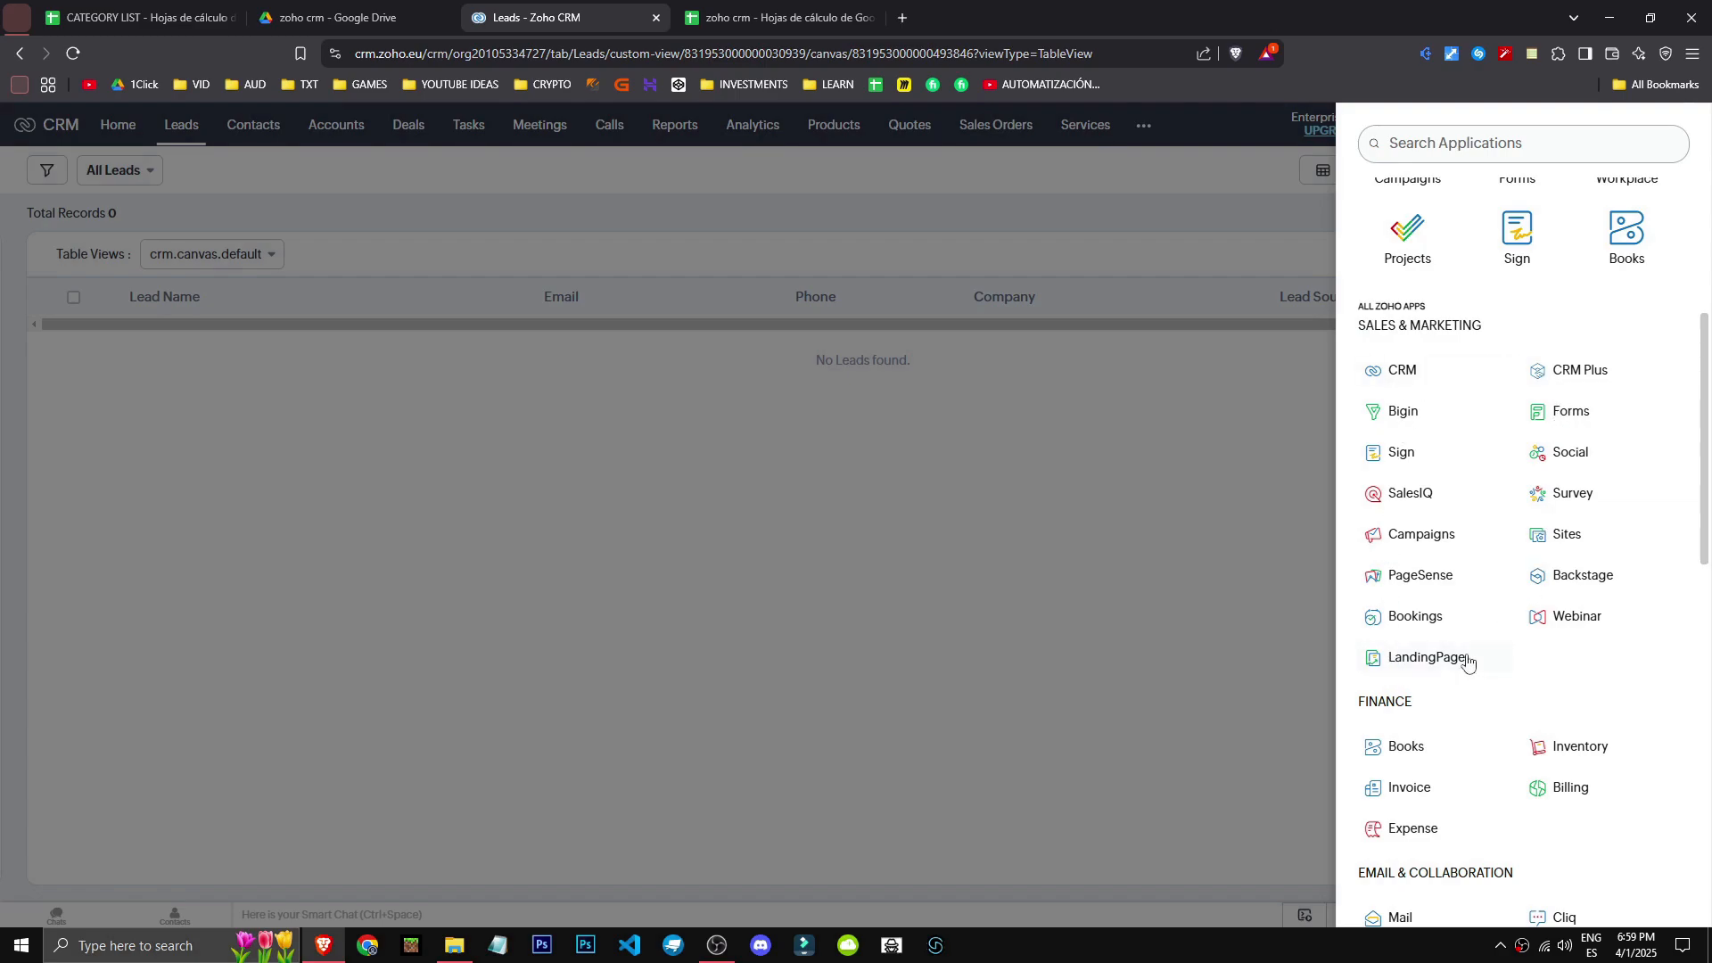
- Open Zoho Calendar from the apps launcher, step through its tour tips, and dismiss the mobile app promotion
scroll(1470, 660, down, 6)
click(1484, 422)
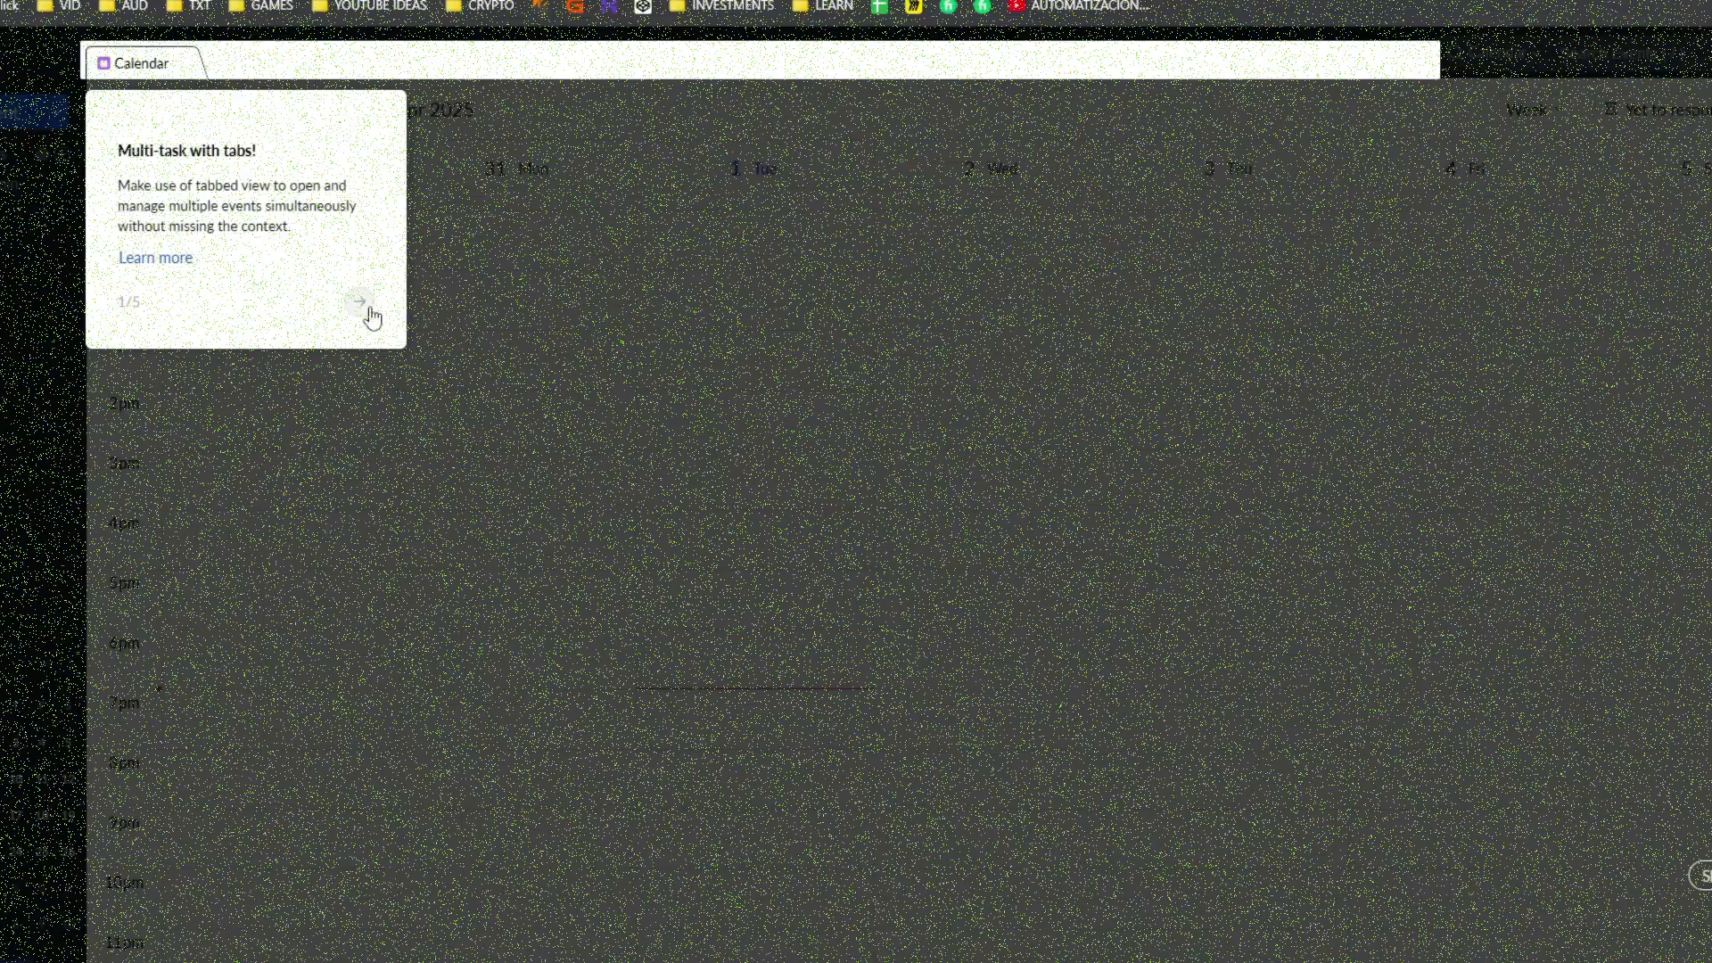
click(367, 307)
click(1079, 232)
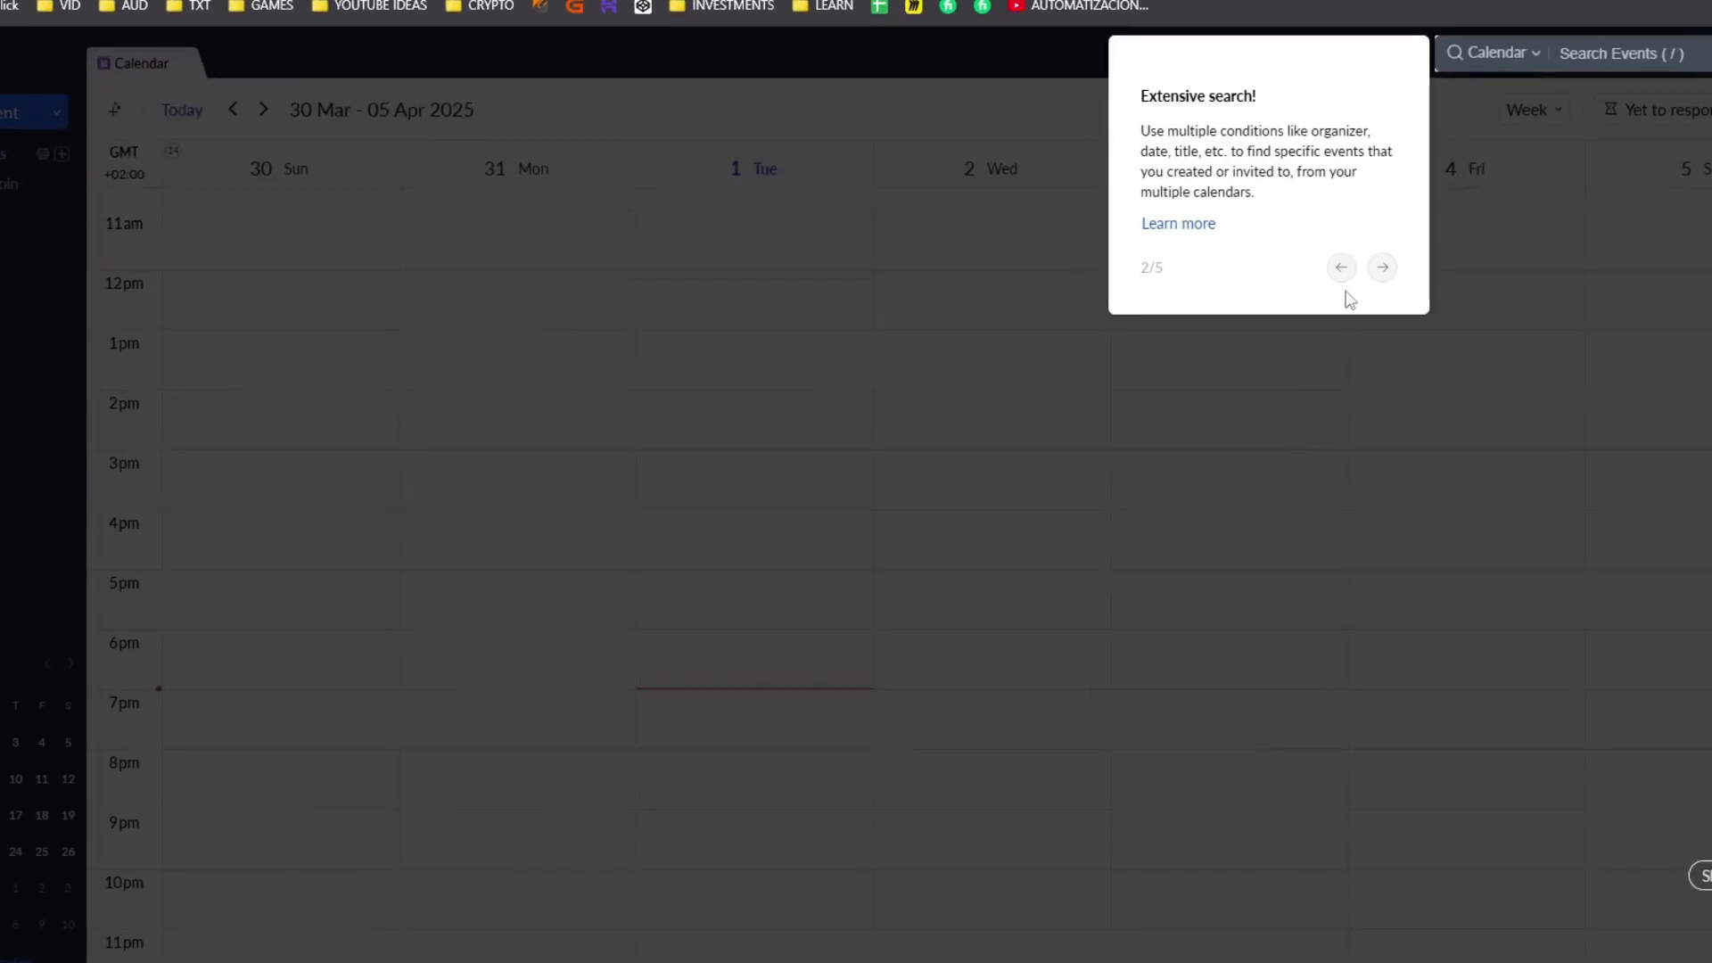
click(1382, 265)
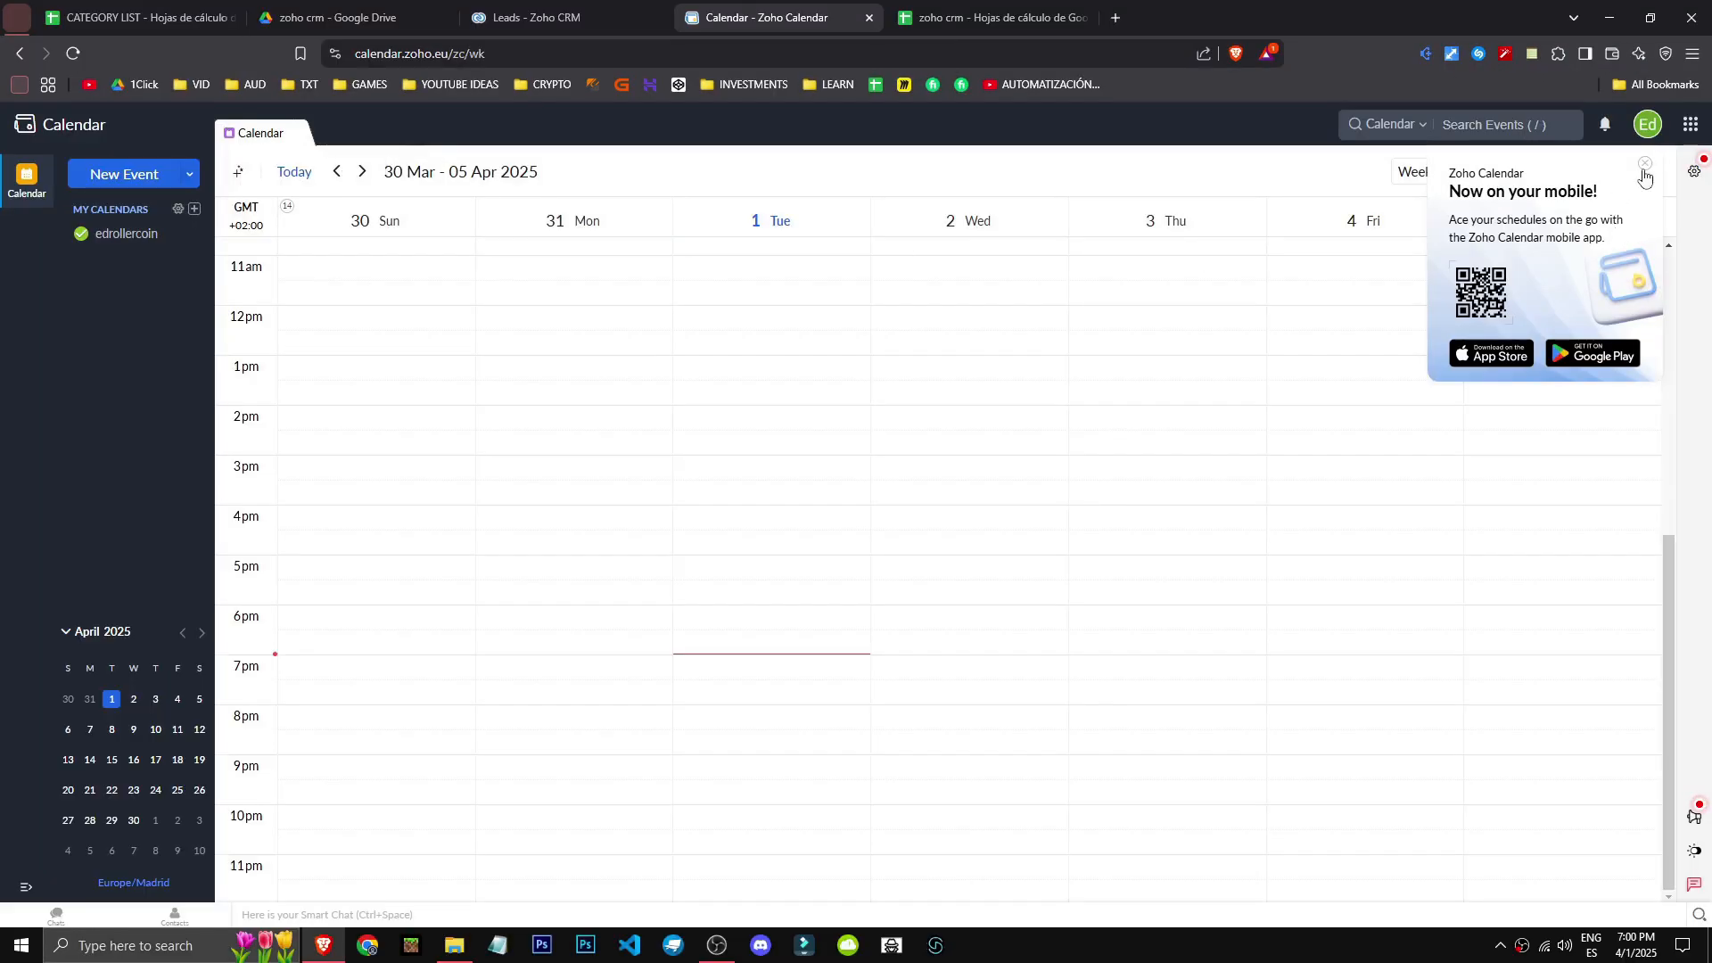
click(1644, 172)
scroll(447, 757, up, 6)
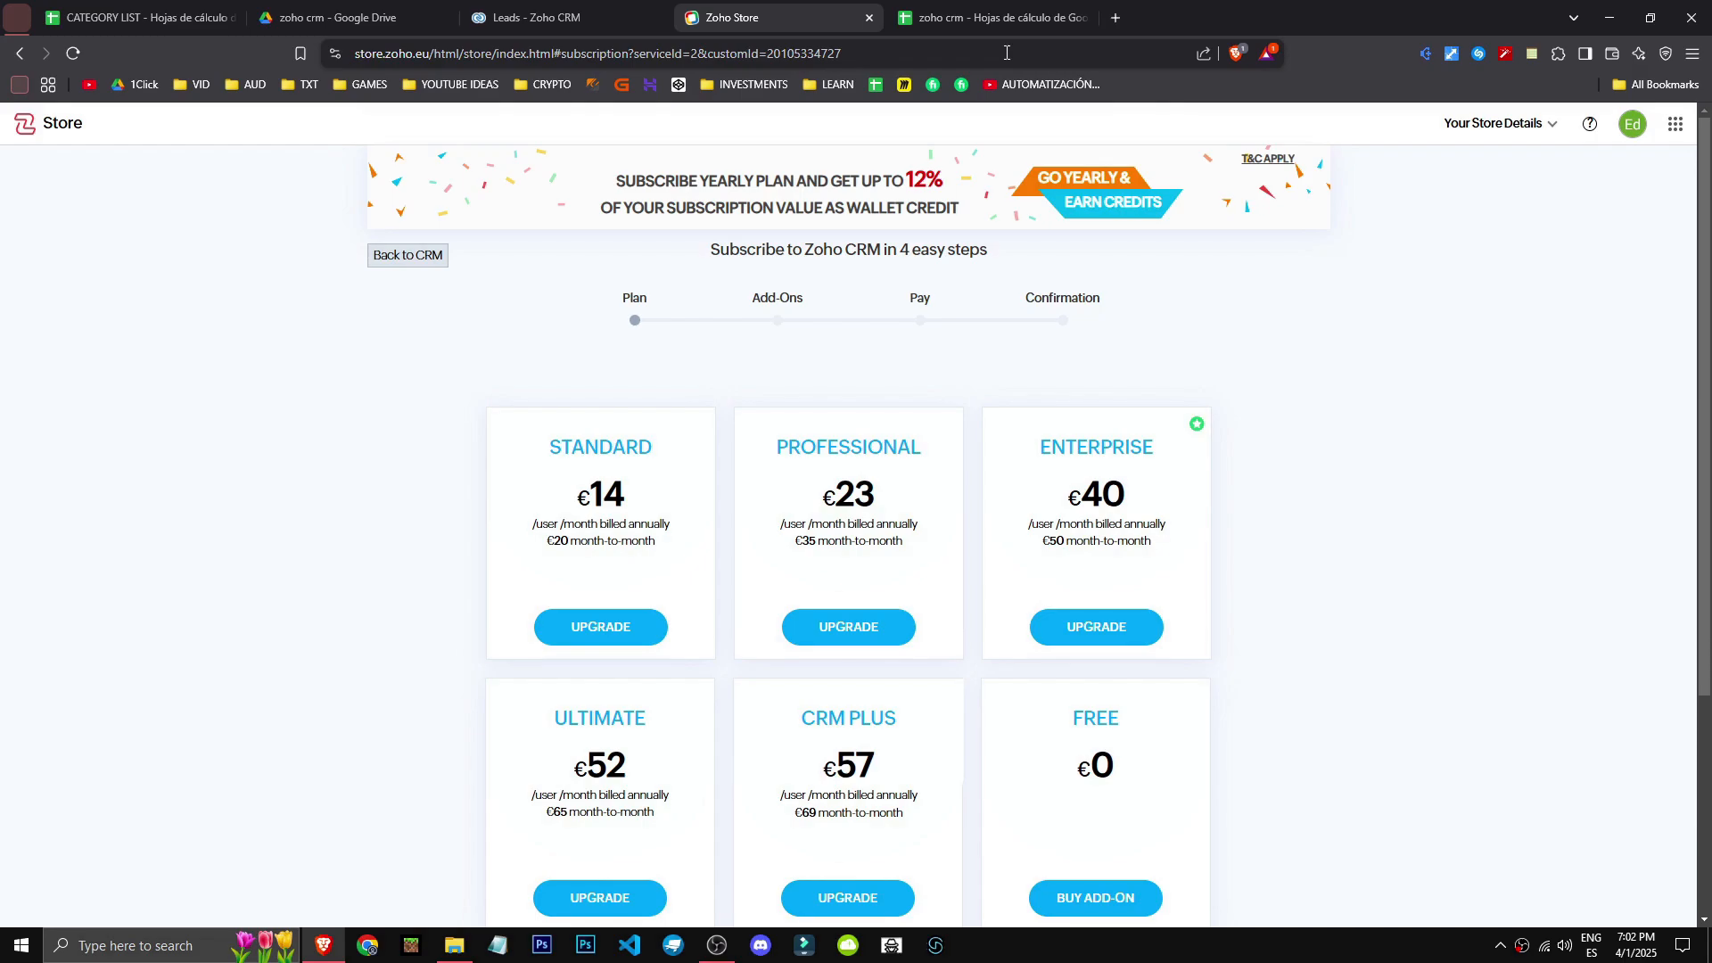
scroll(500, 378, down, 3)
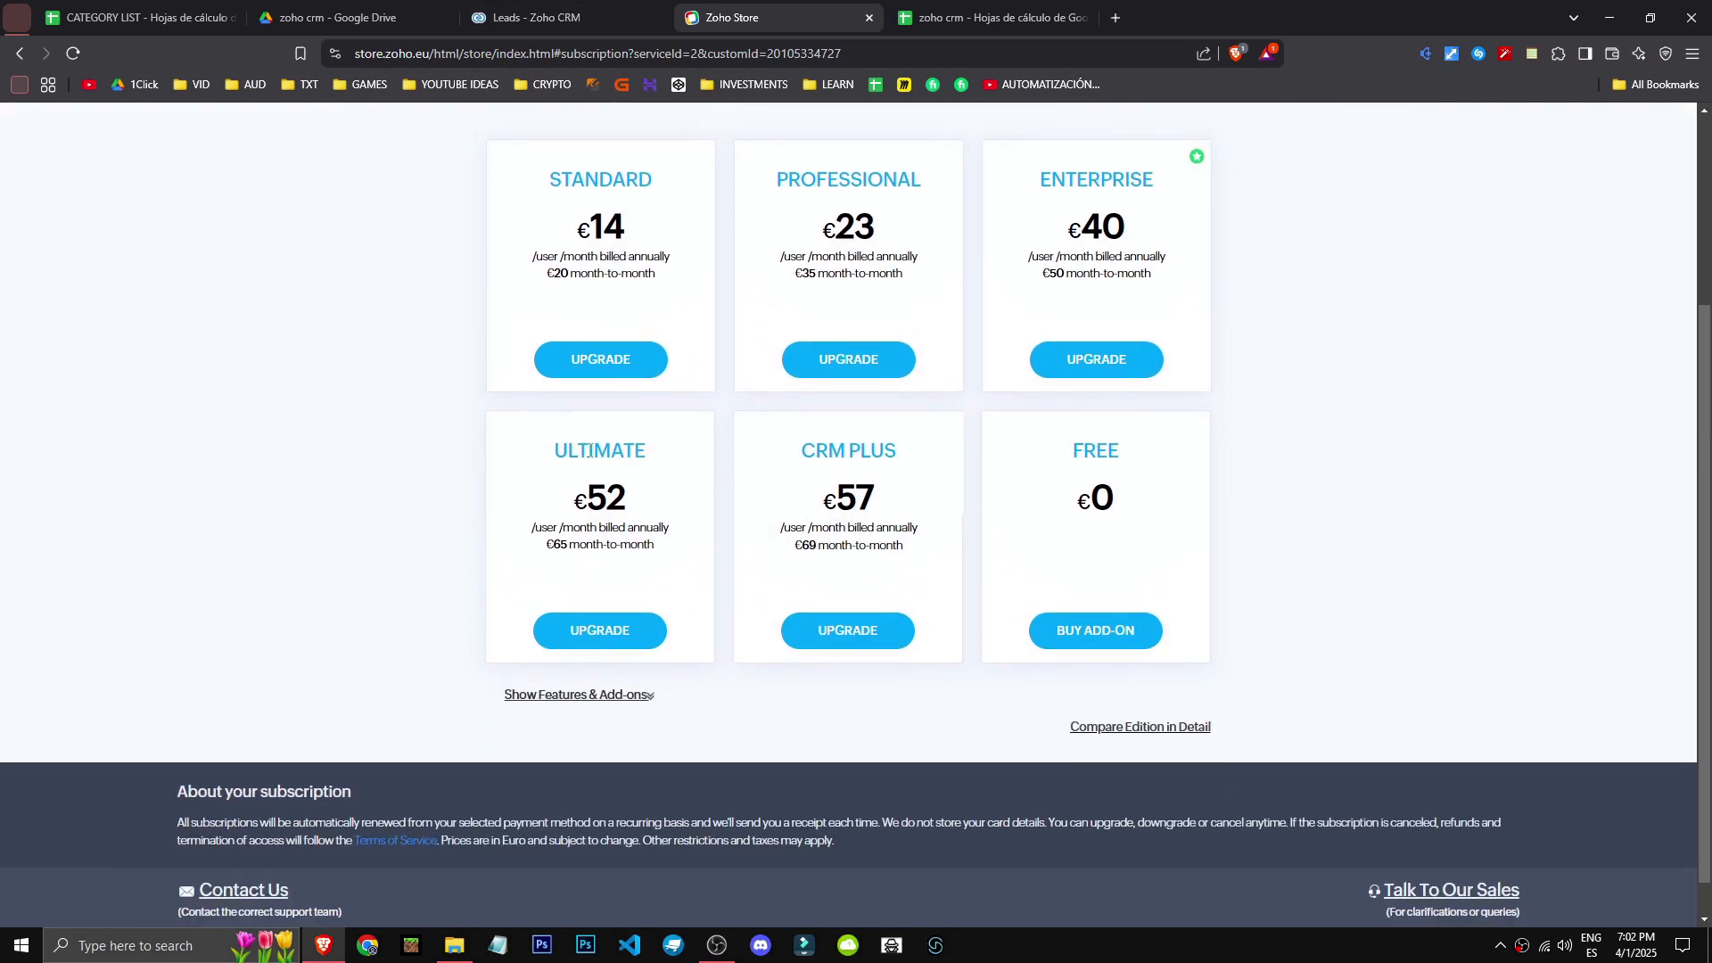
click(592, 698)
scroll(553, 481, up, 2)
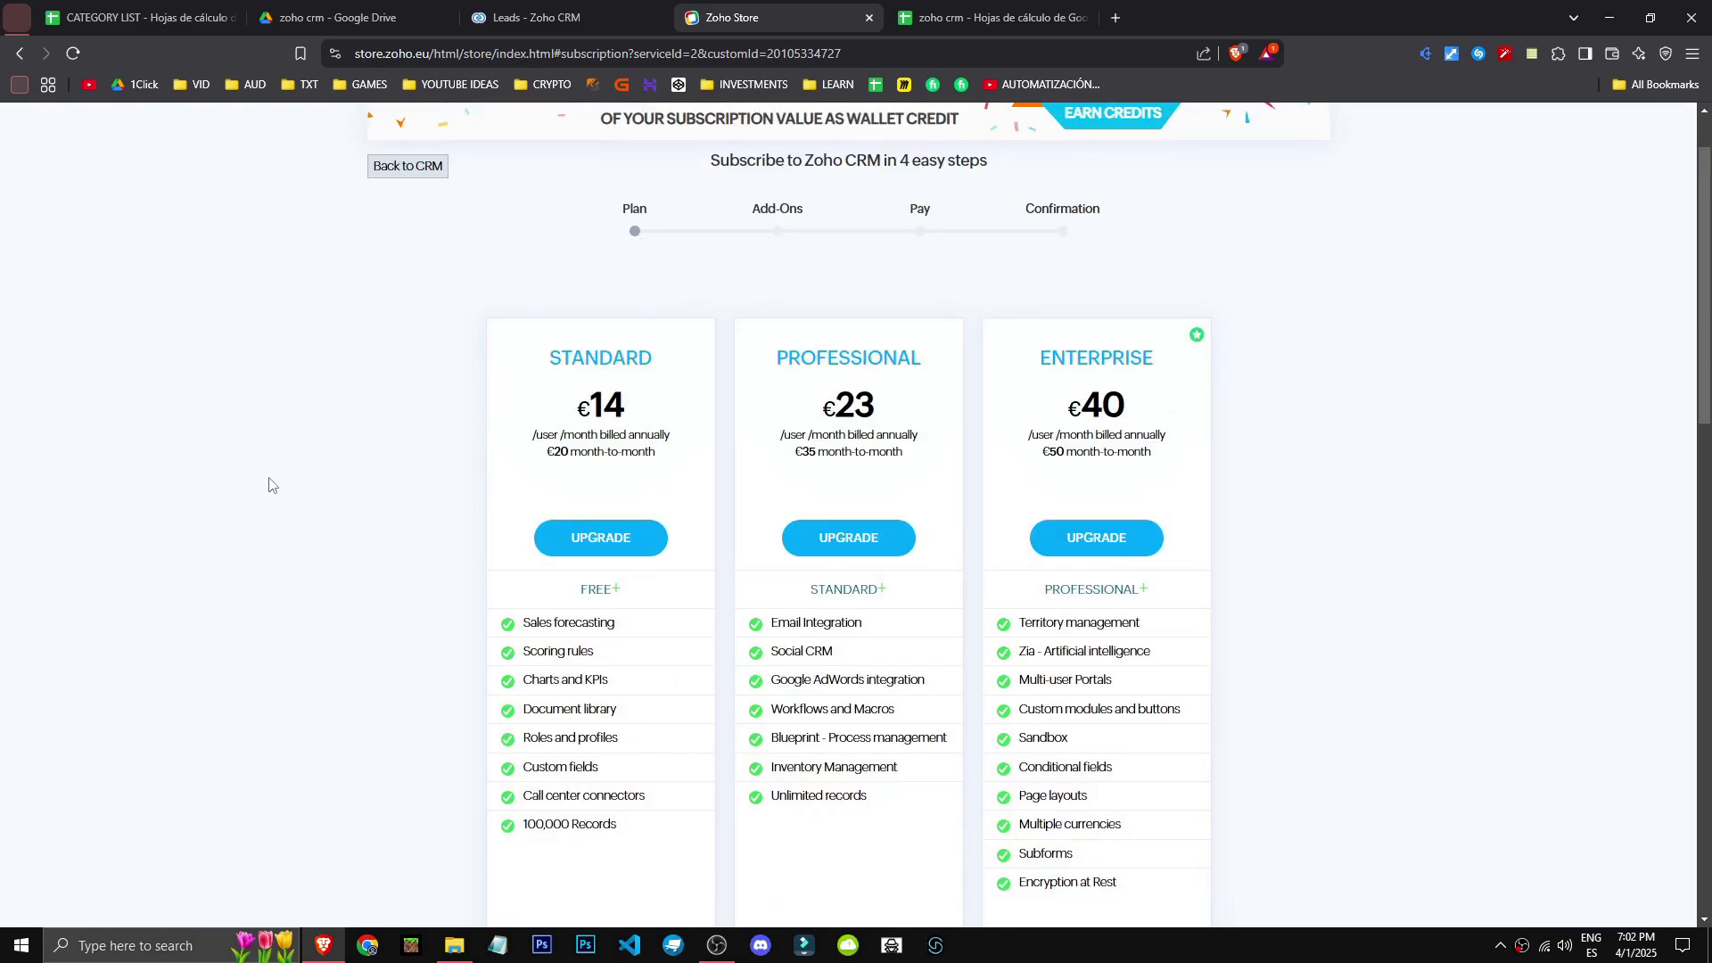
drag(546, 453, 665, 459)
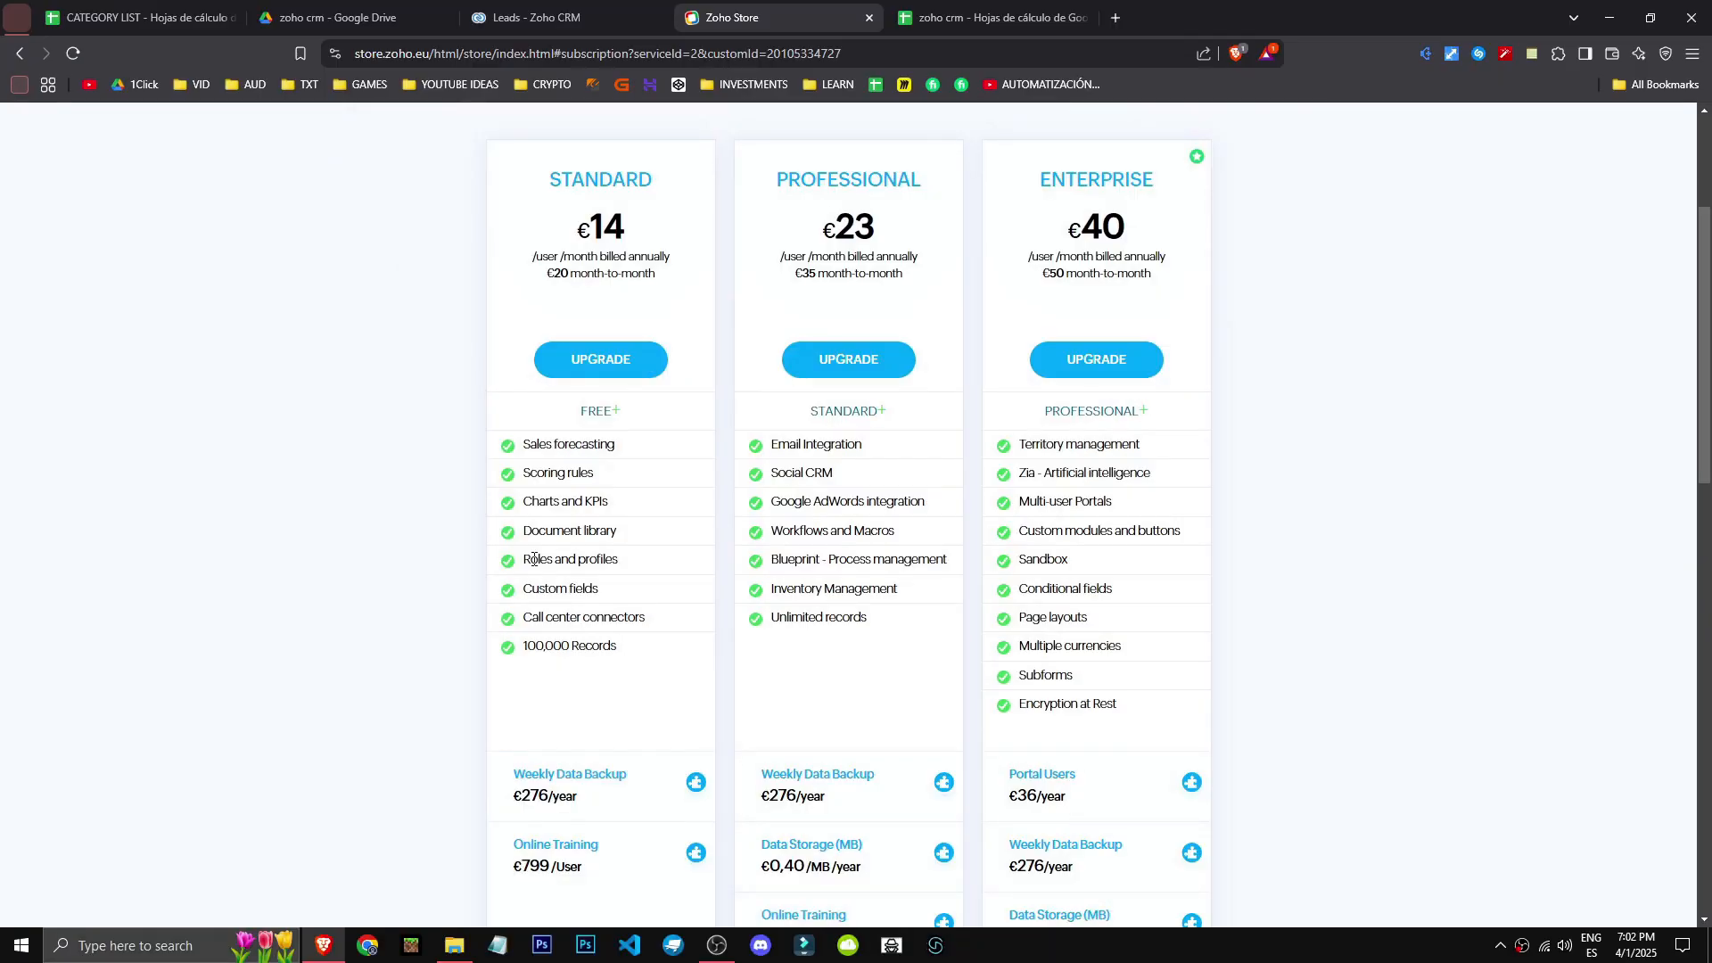
drag(534, 559, 524, 648)
click(603, 641)
click(527, 648)
scroll(853, 686, down, 4)
scroll(853, 687, up, 6)
scroll(784, 625, down, 1)
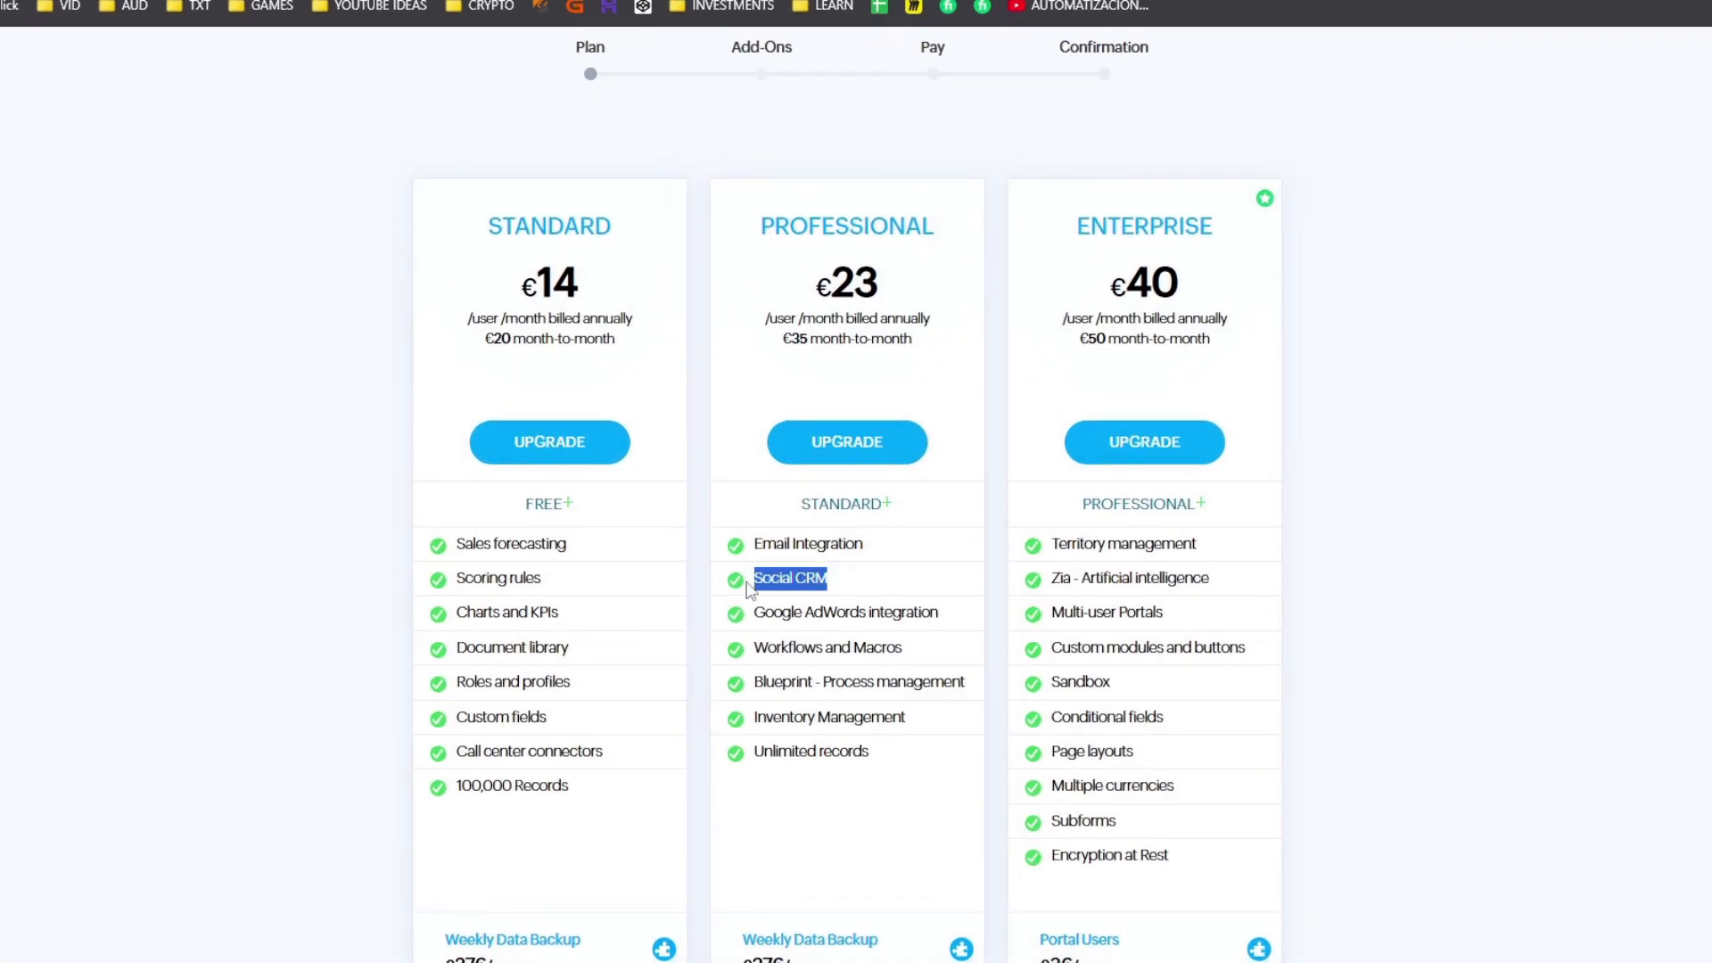
drag(756, 612, 945, 629)
click(944, 631)
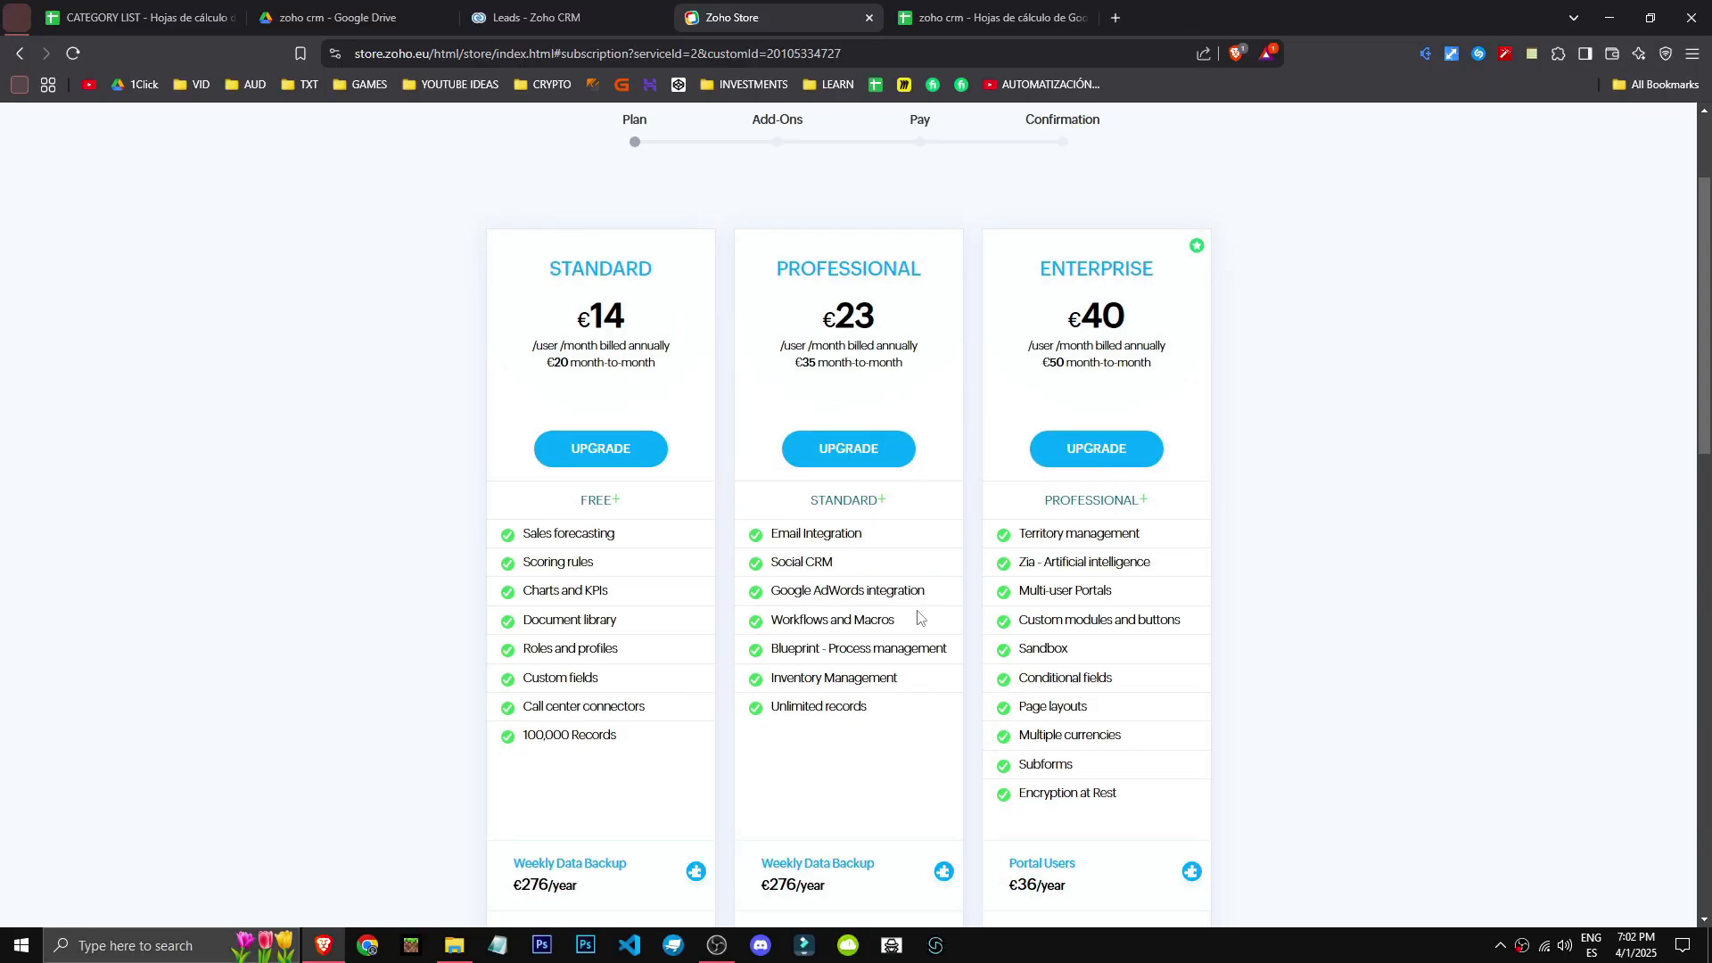
scroll(918, 616, down, 9)
scroll(1085, 657, down, 2)
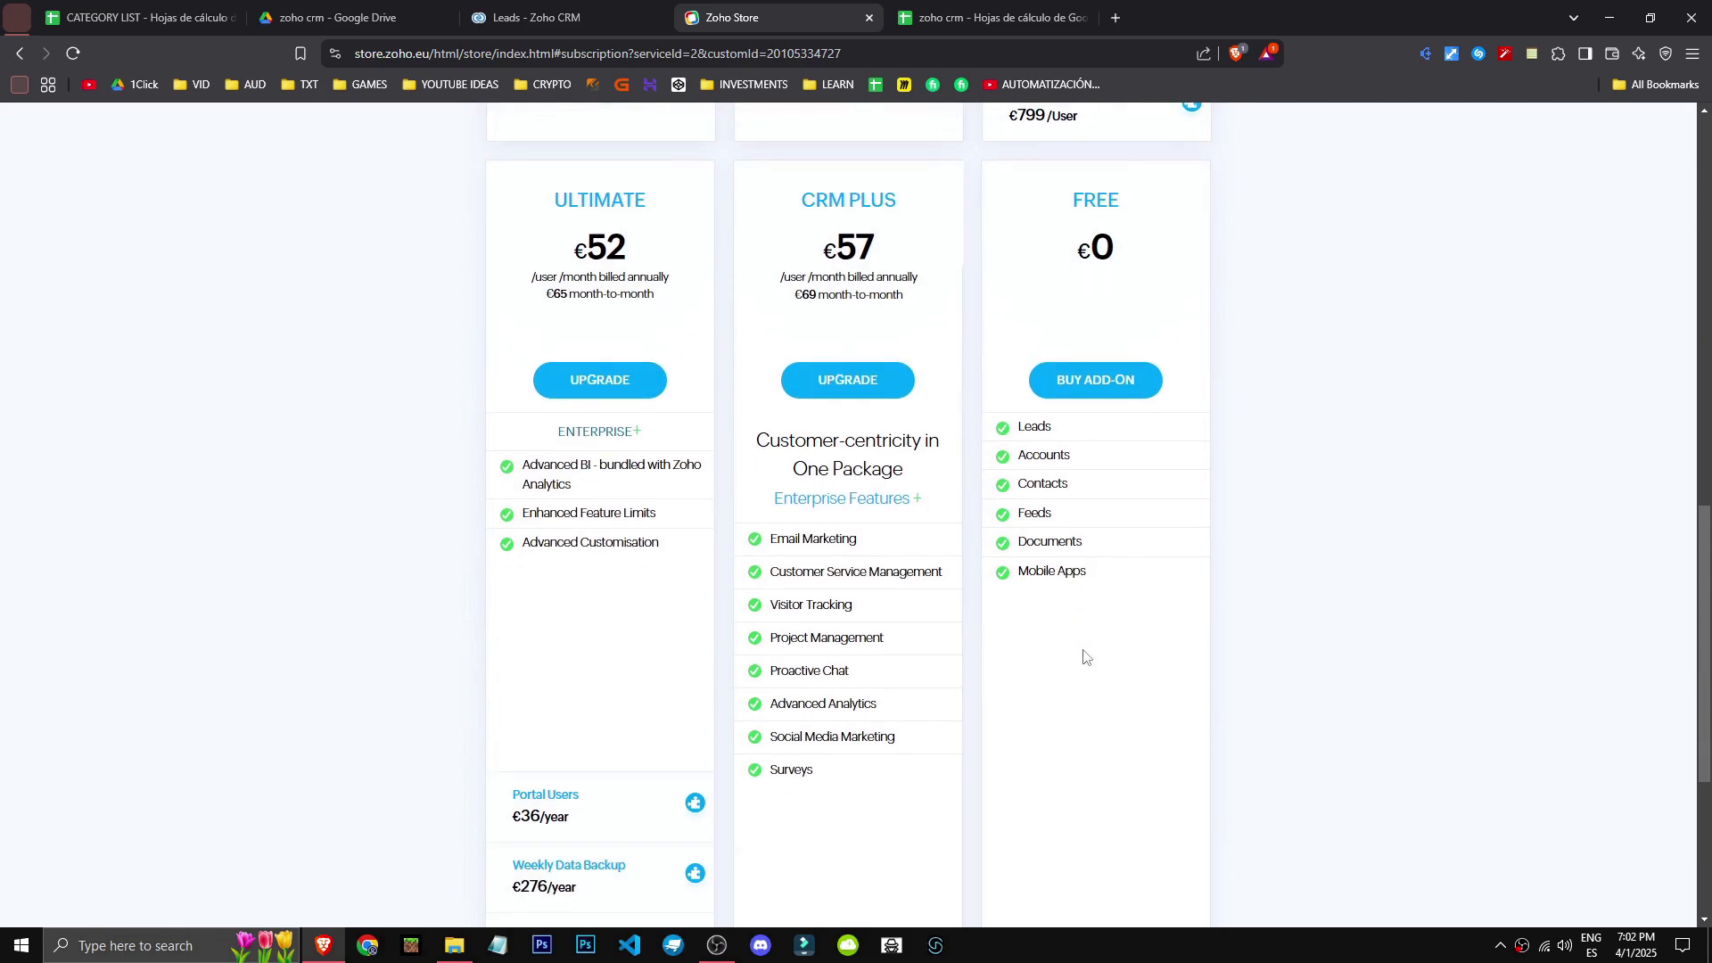
drag(773, 539, 879, 549)
click(878, 558)
drag(888, 639, 755, 629)
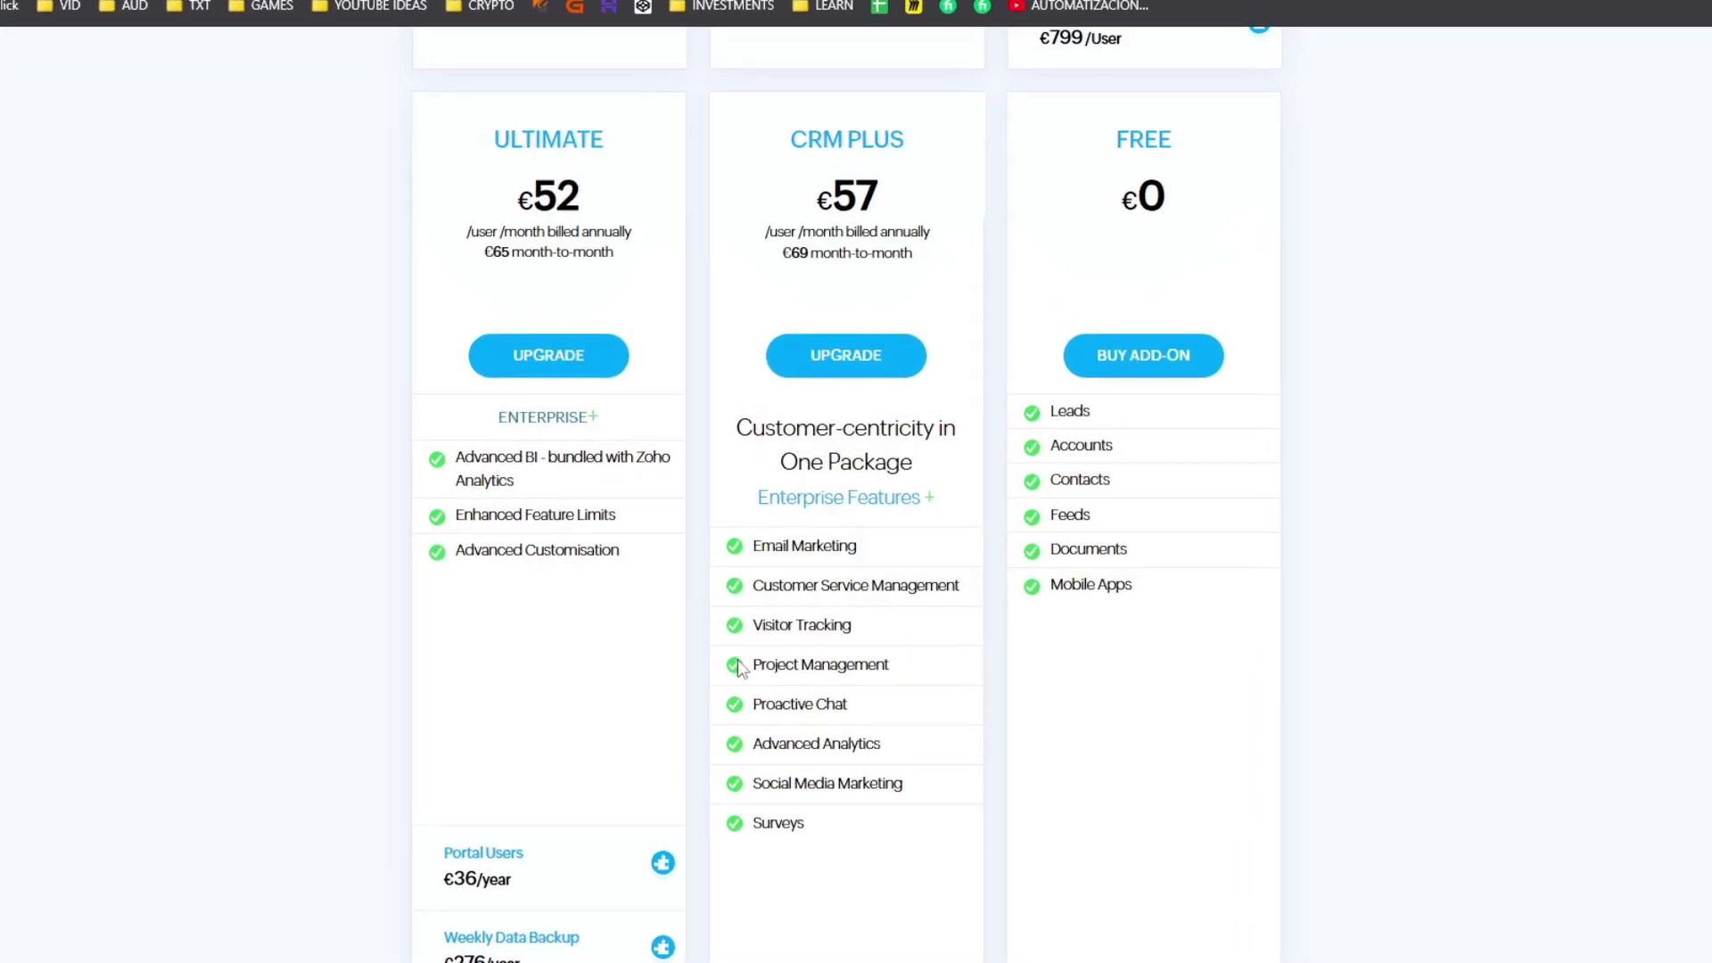
scroll(737, 659, down, 5)
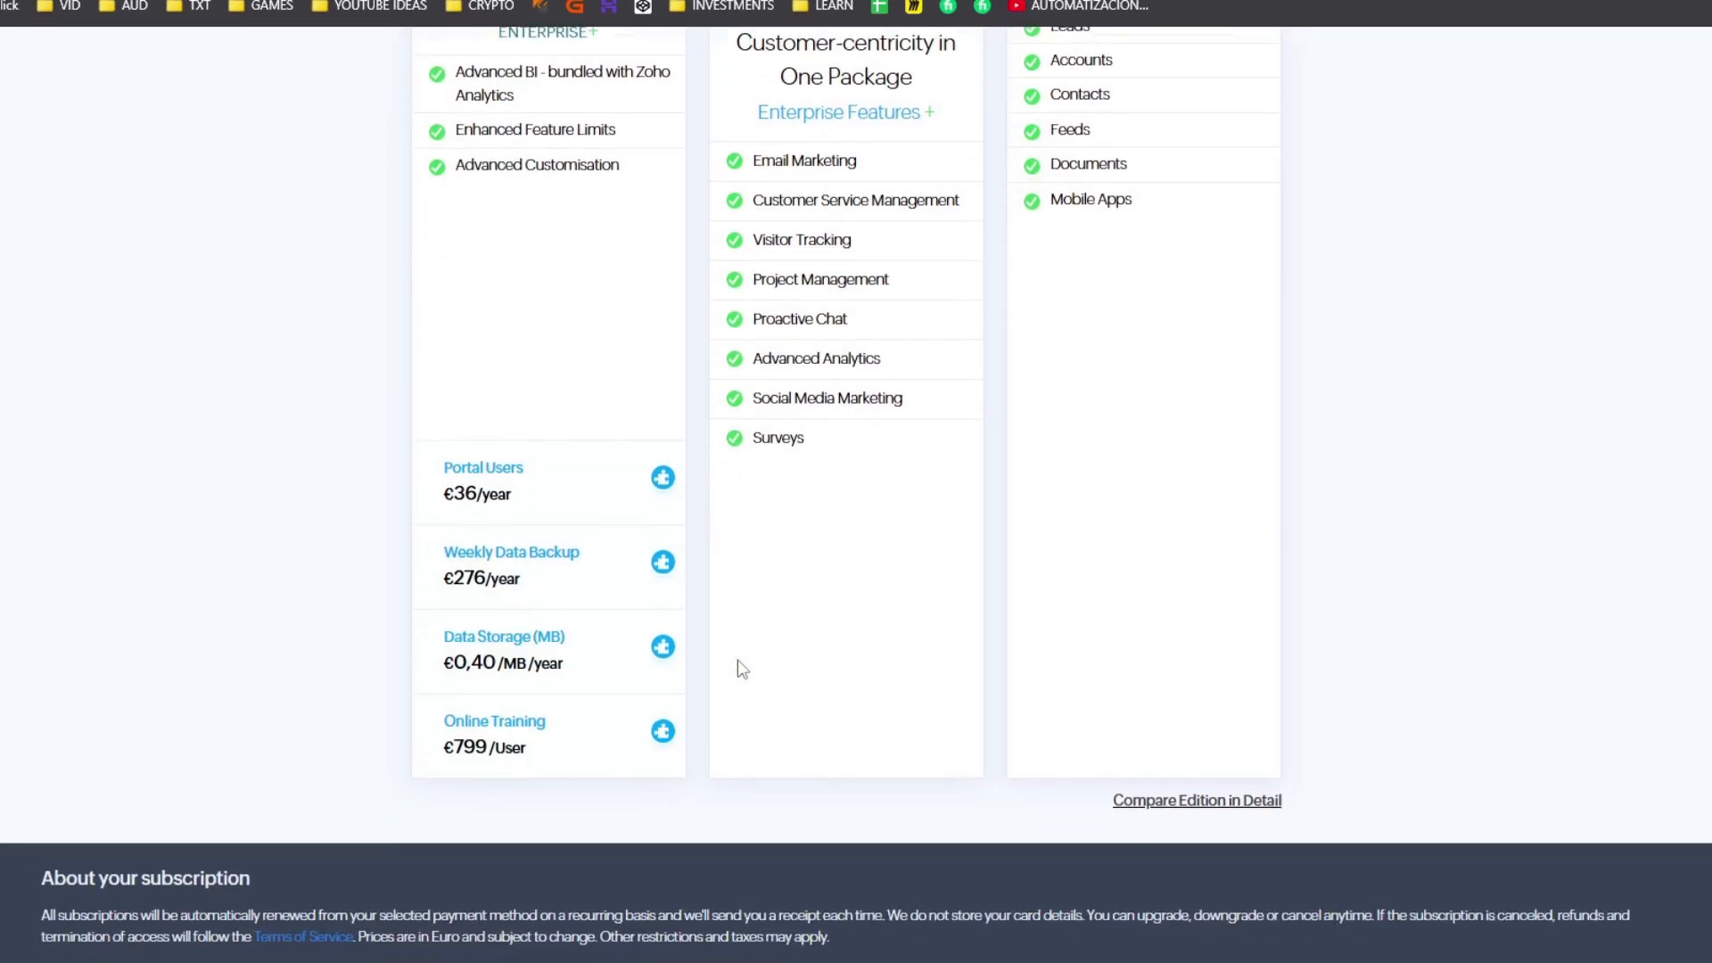
scroll(736, 660, up, 3)
scroll(737, 660, up, 1)
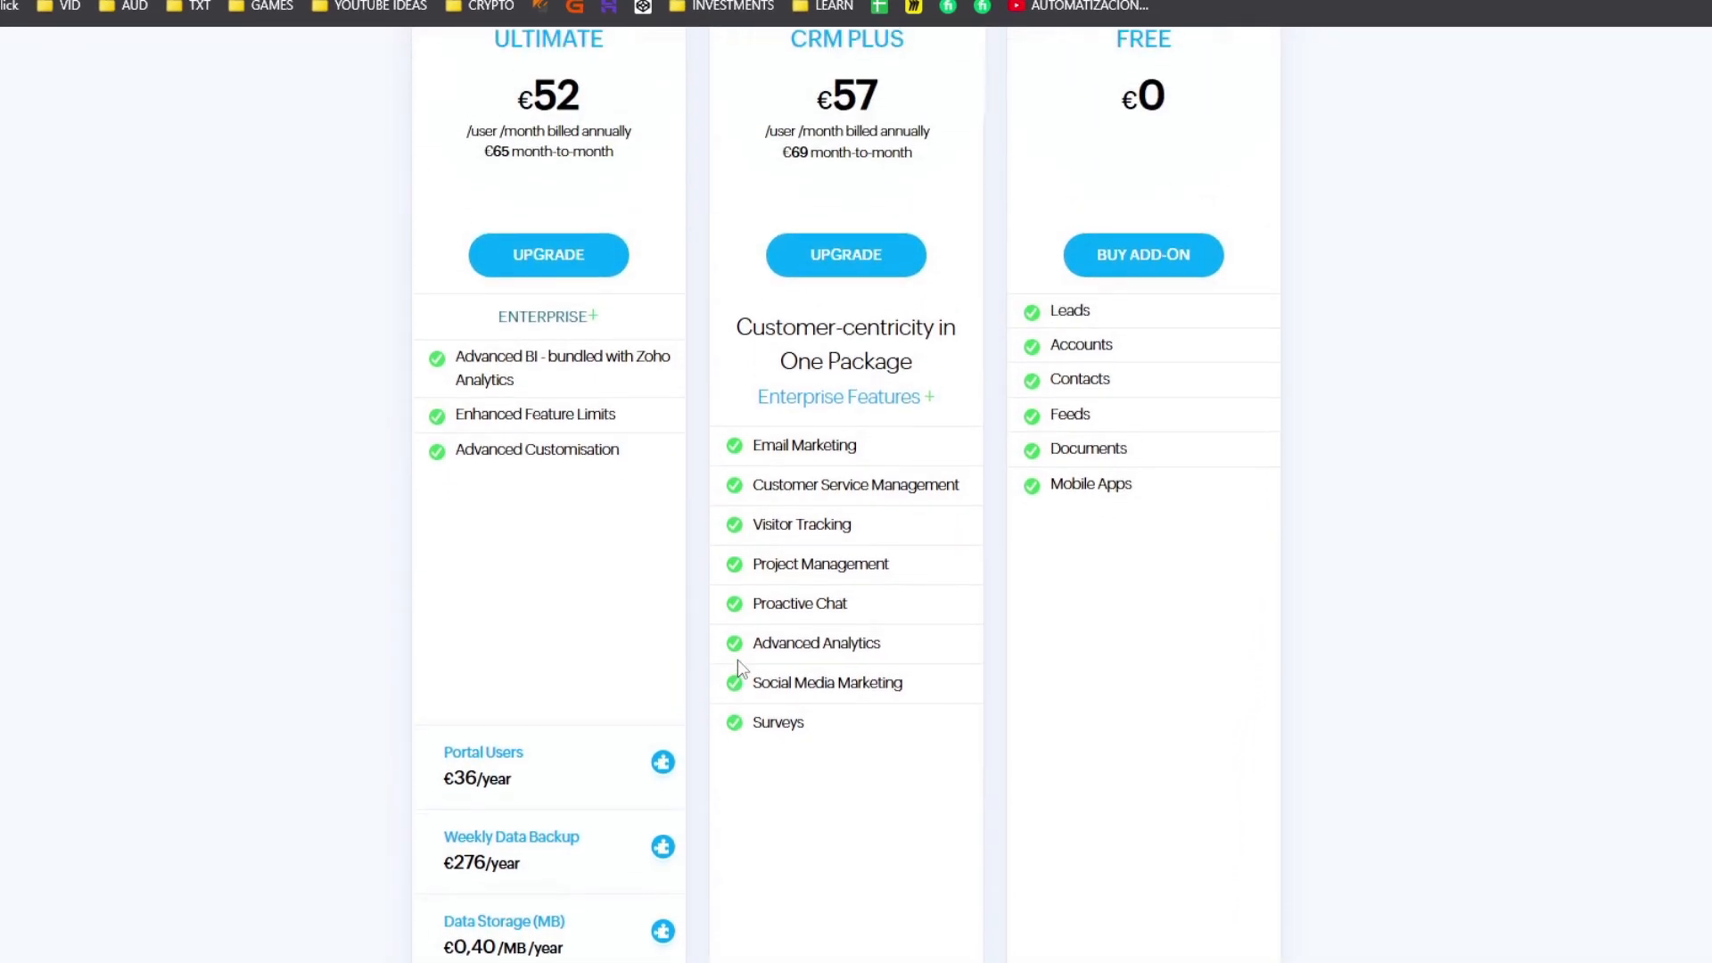
middle_click(726, 588)
drag(906, 676, 822, 675)
click(822, 708)
scroll(818, 665, up, 3)
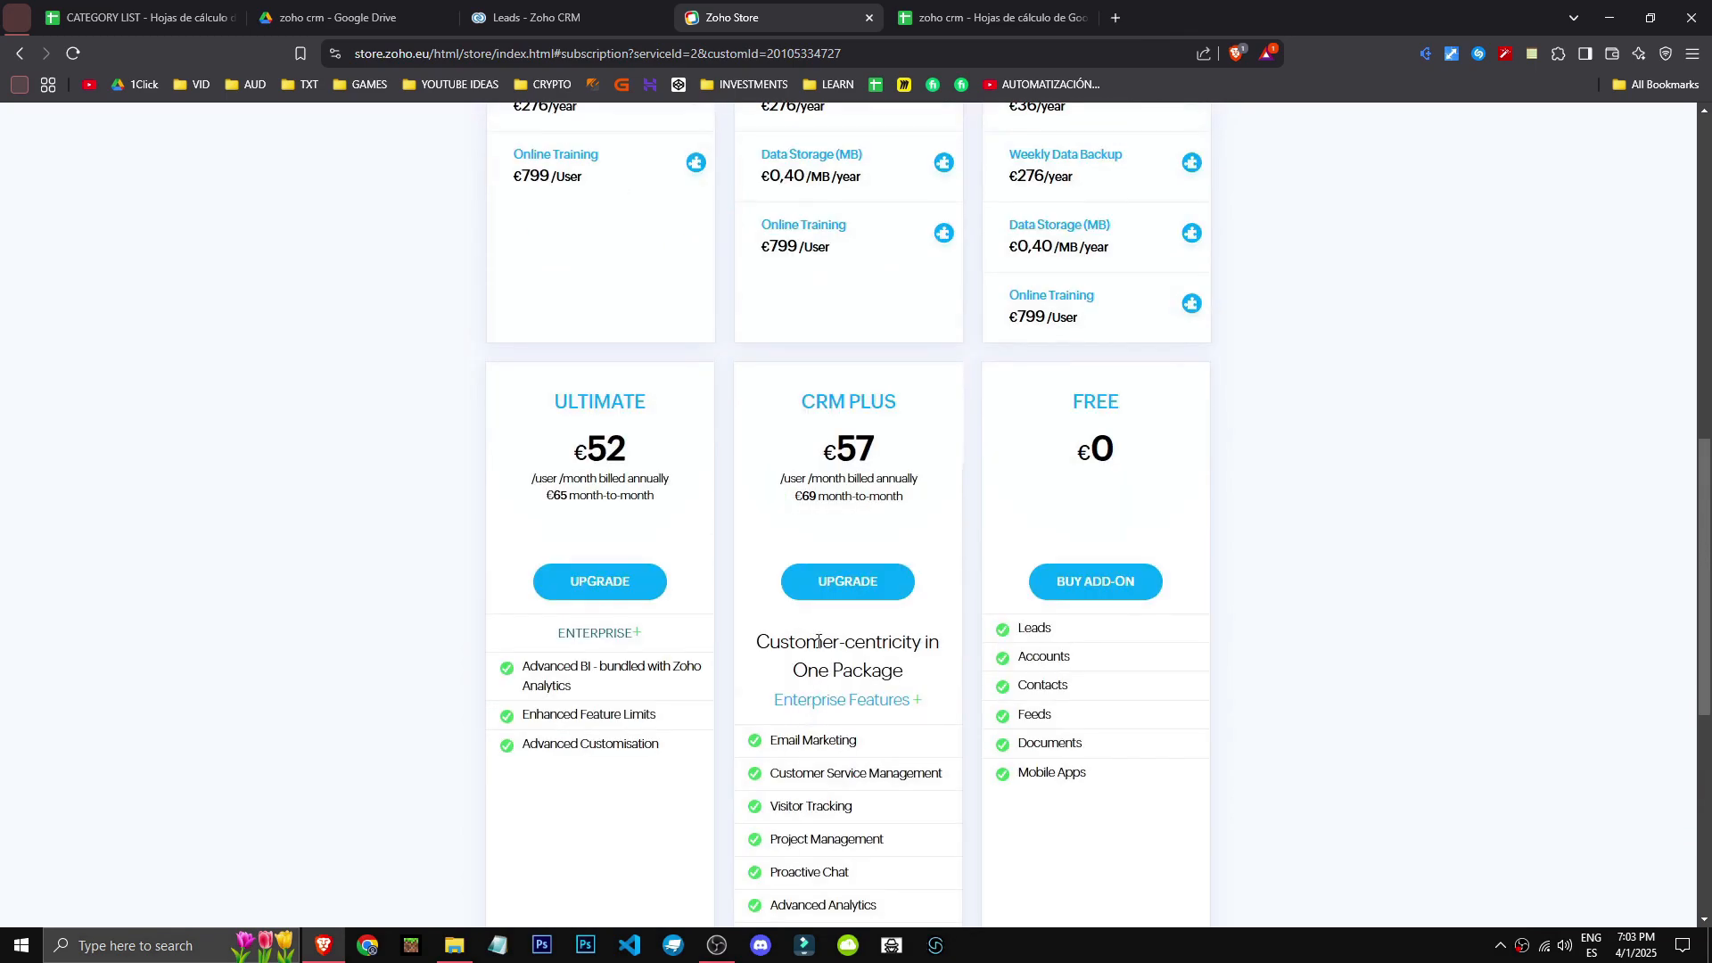
scroll(773, 714, down, 3)
double_click(794, 710)
click(851, 710)
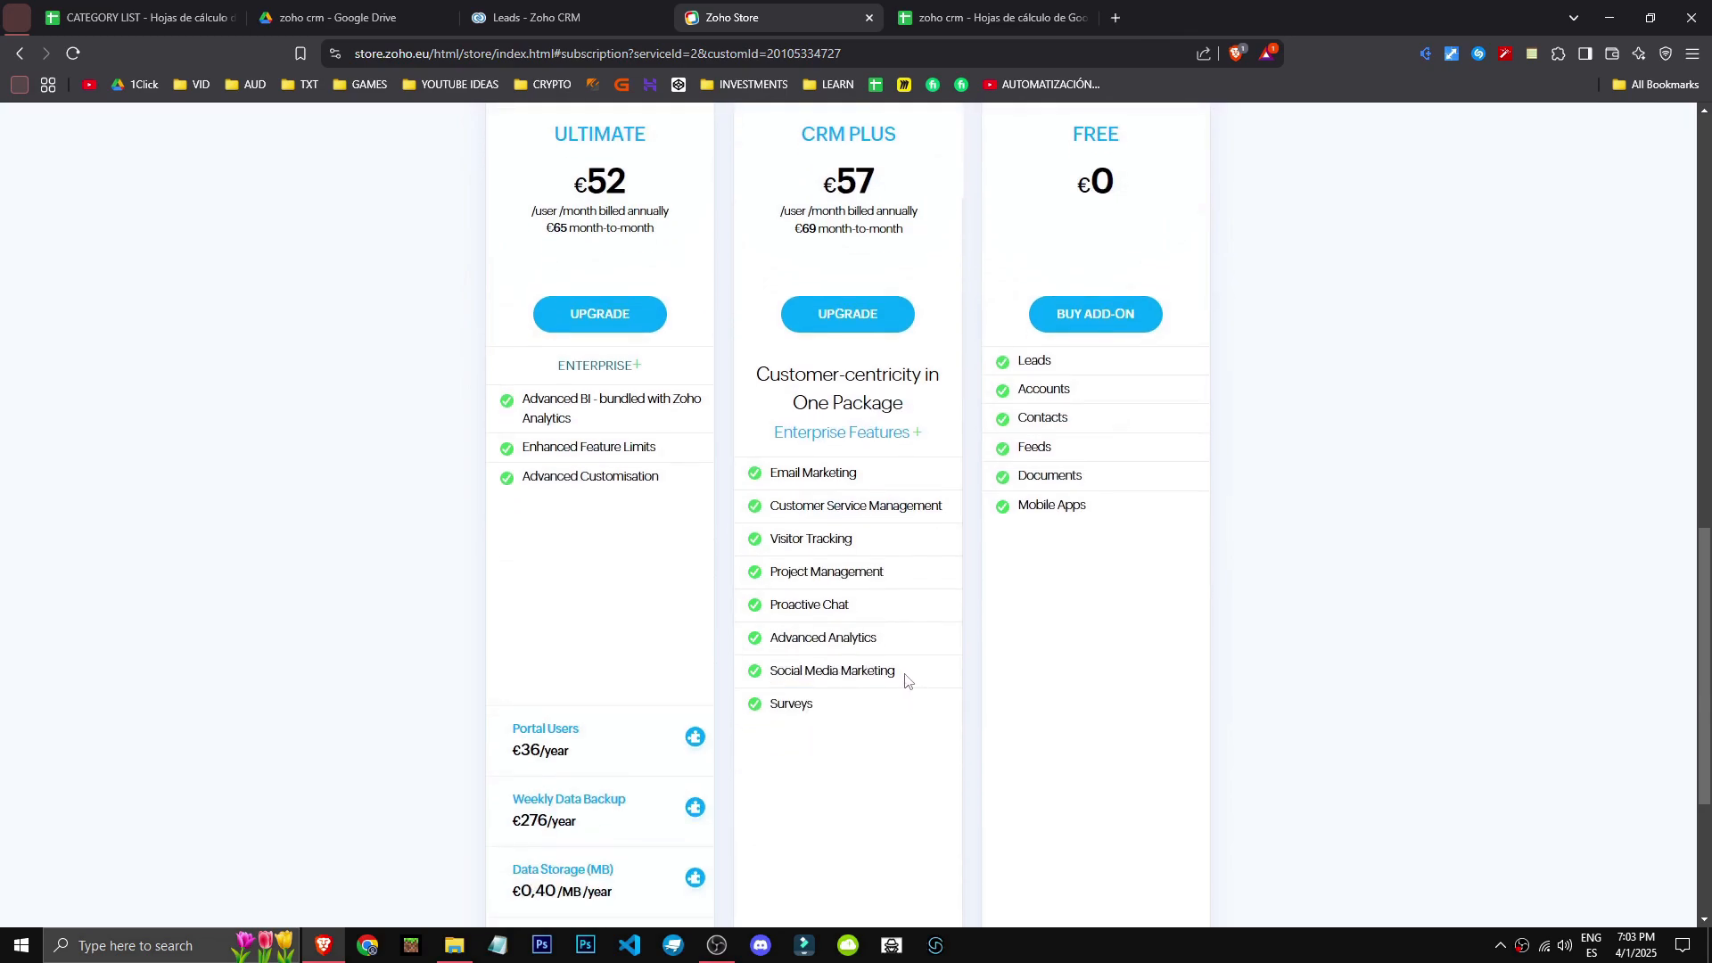
drag(906, 680, 765, 676)
drag(880, 638, 767, 638)
click(772, 468)
drag(772, 468, 871, 474)
click(760, 473)
scroll(809, 706, up, 1)
scroll(809, 706, up, 3)
drag(1008, 635, 1104, 686)
drag(1000, 713, 1114, 787)
scroll(1114, 788, up, 8)
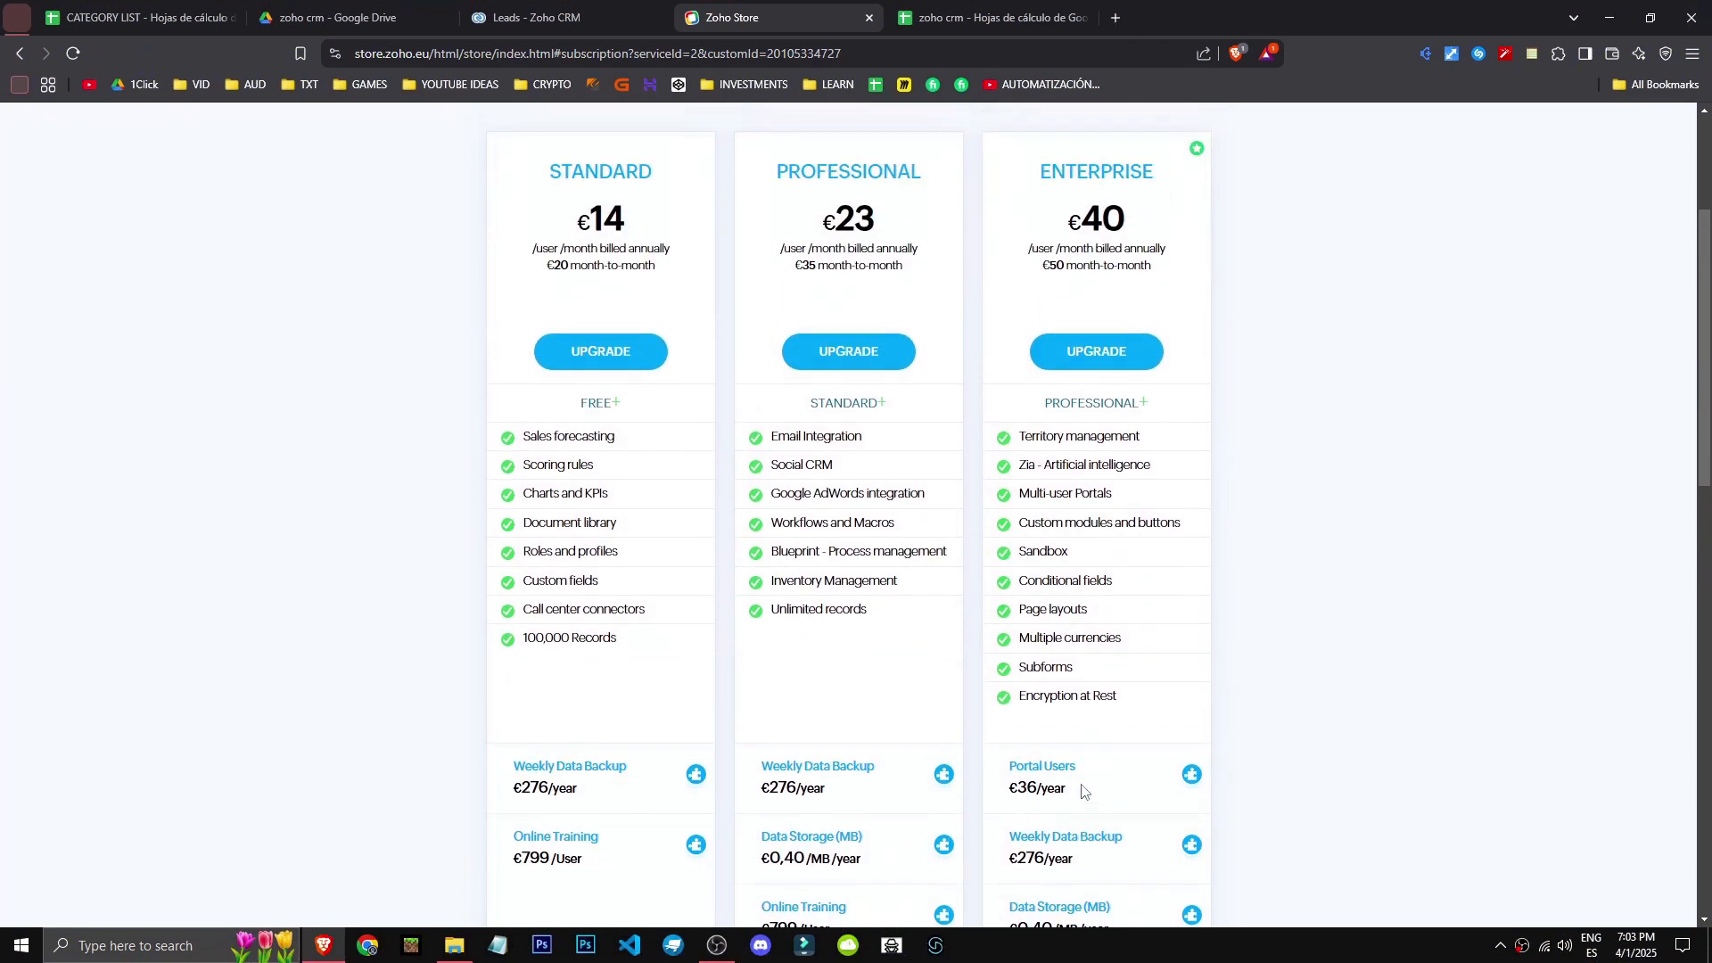
scroll(704, 605, down, 10)
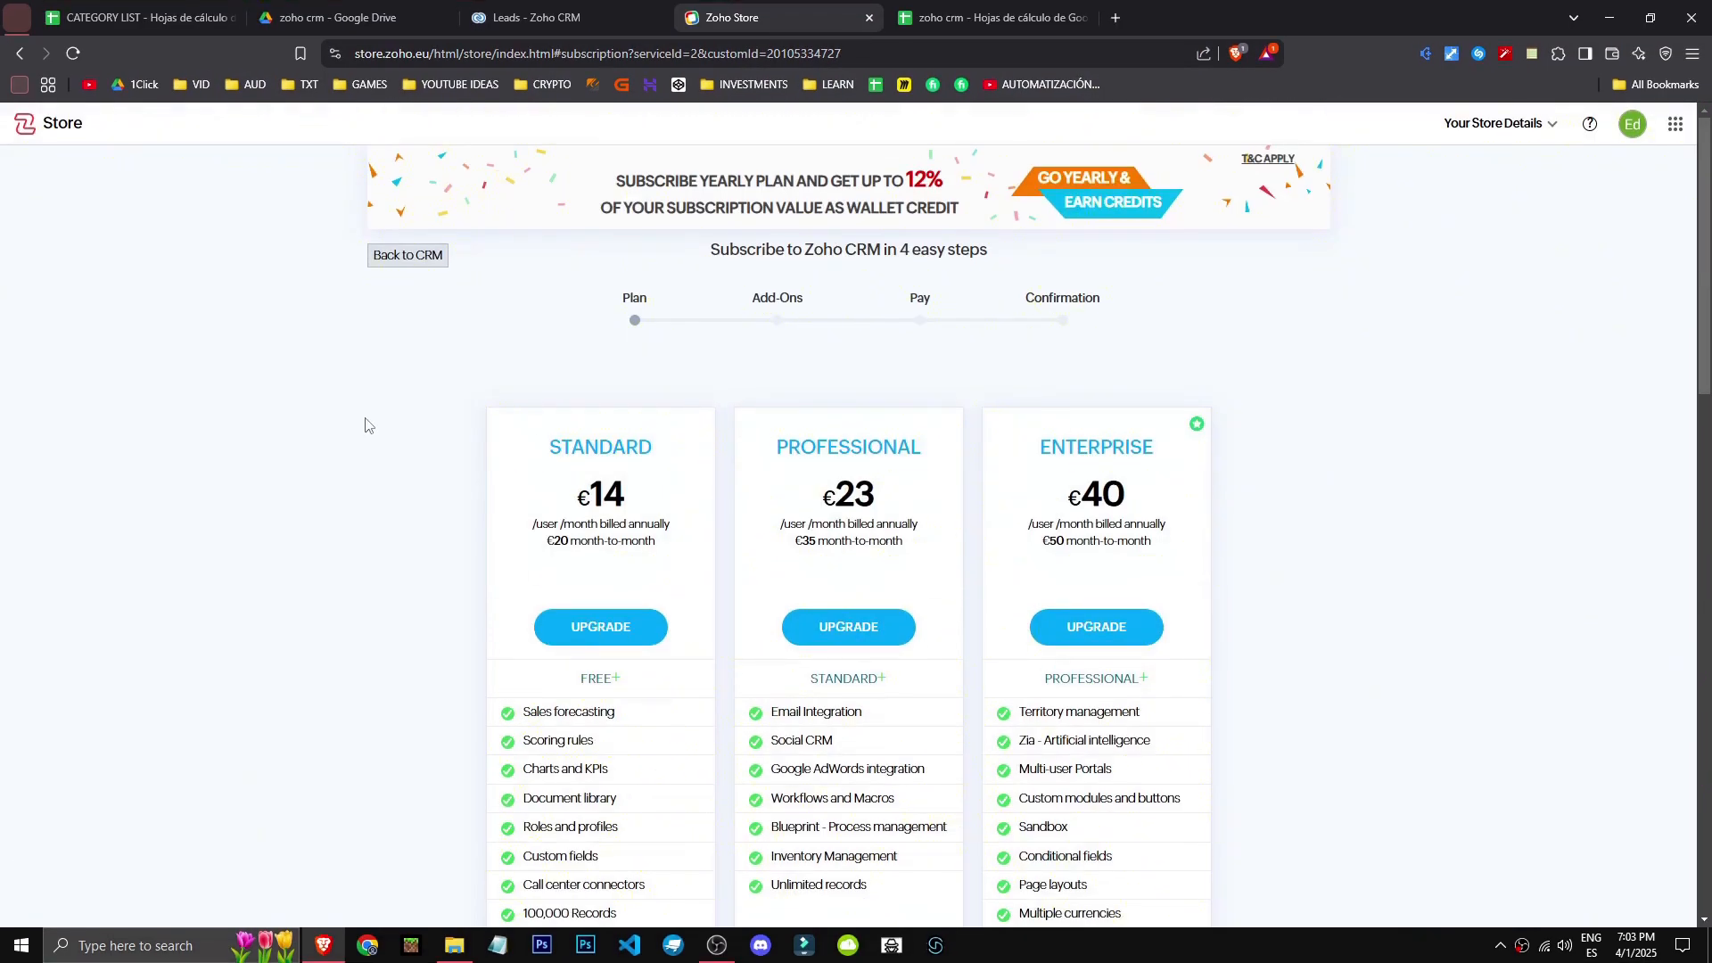
click(539, 17)
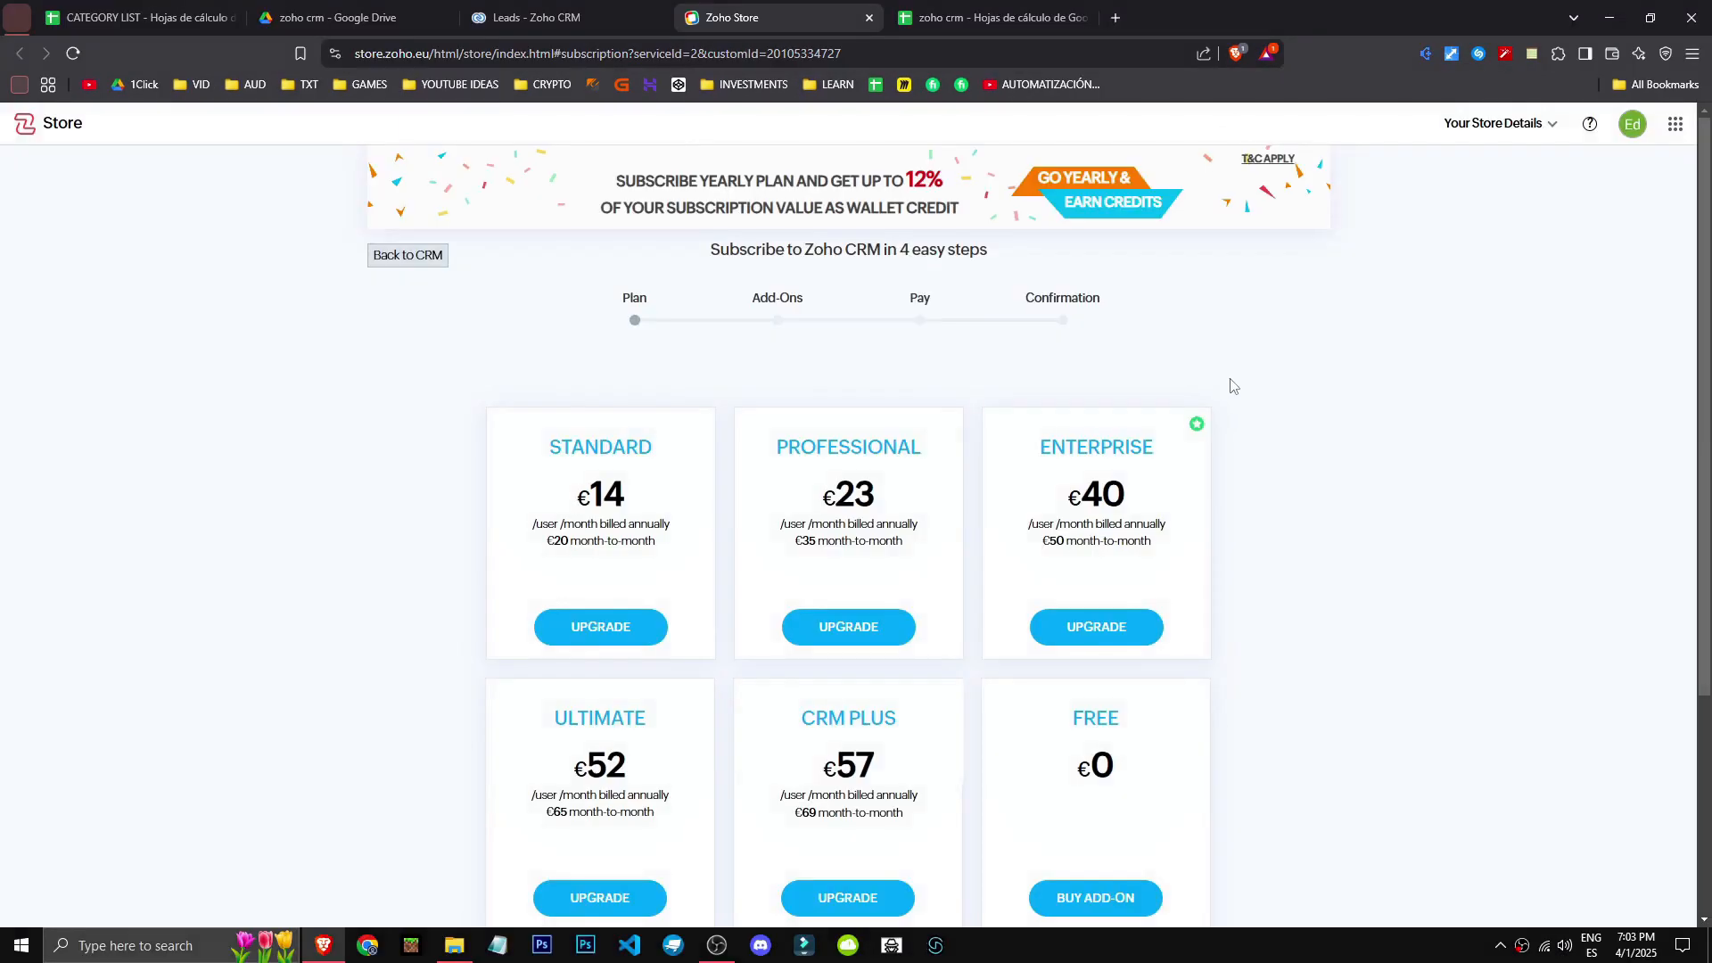
scroll(1231, 388, down, 3)
scroll(1206, 569, up, 2)
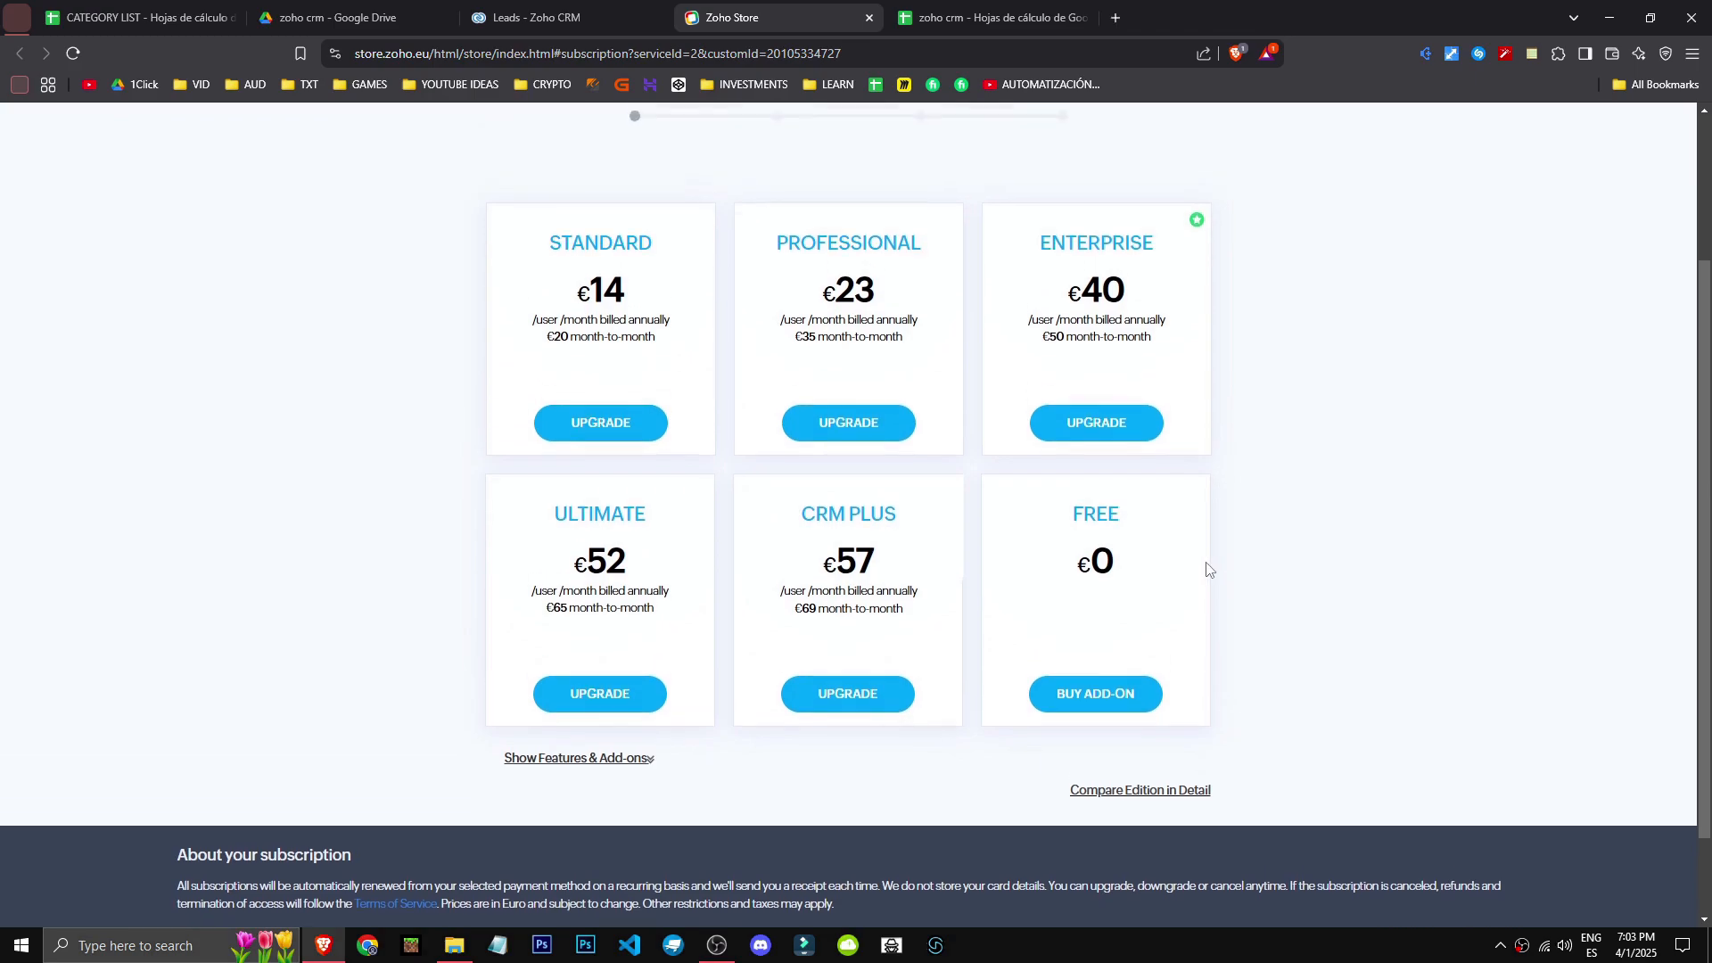